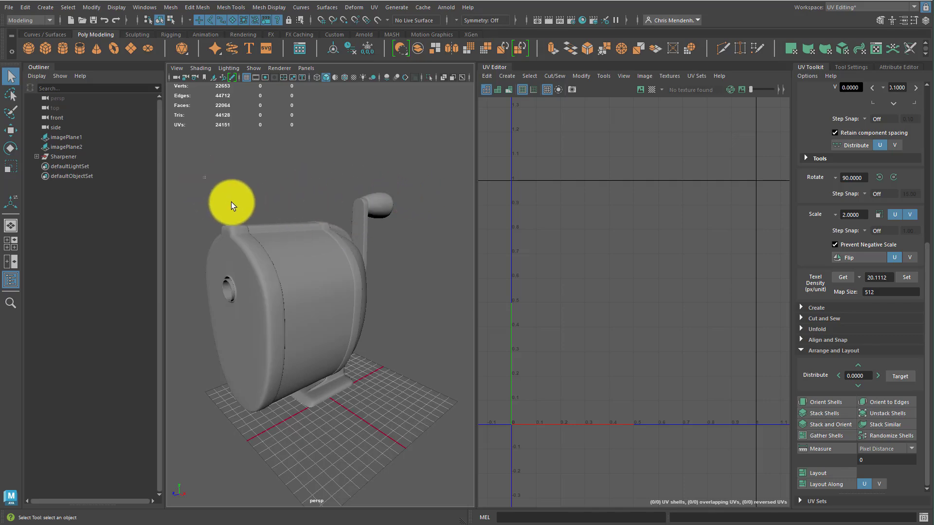
Inspect the UV layout of the whole sharpener and of its individual parts in the UV Editor
{"action": "left_click_drag", "start_coordinate": [204, 179], "coordinate": [441, 462]}
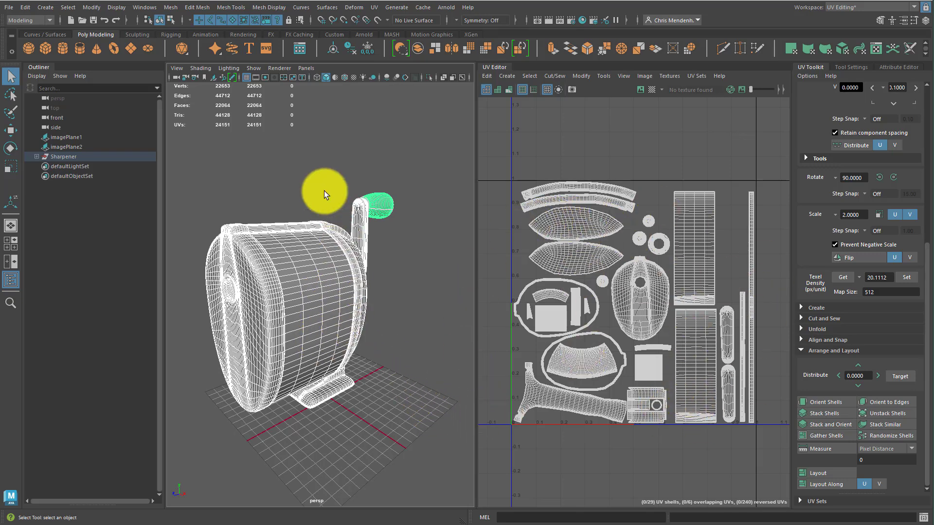
{"action": "left_click", "coordinate": [405, 238]}
{"action": "left_click", "coordinate": [375, 212]}
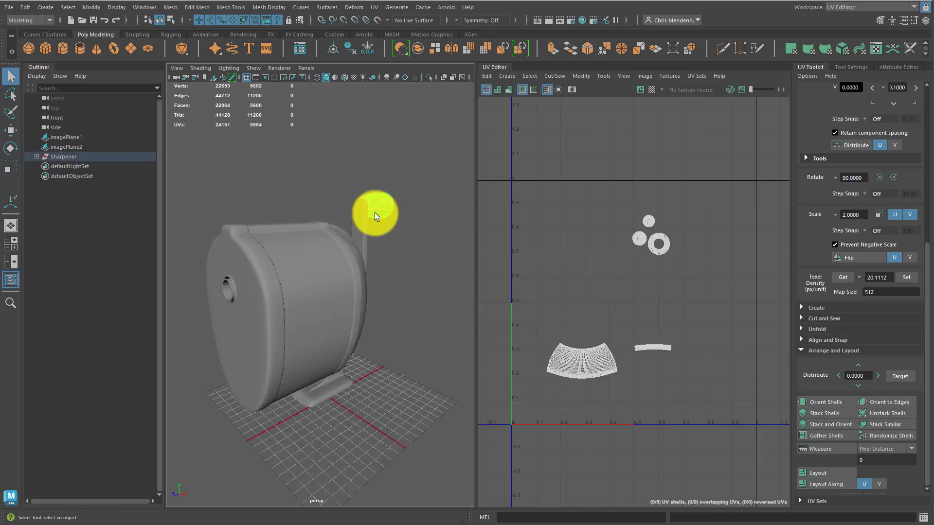
{"action": "left_click", "coordinate": [357, 241]}
{"action": "left_click", "coordinate": [364, 265]}
{"action": "left_click", "coordinate": [340, 232]}
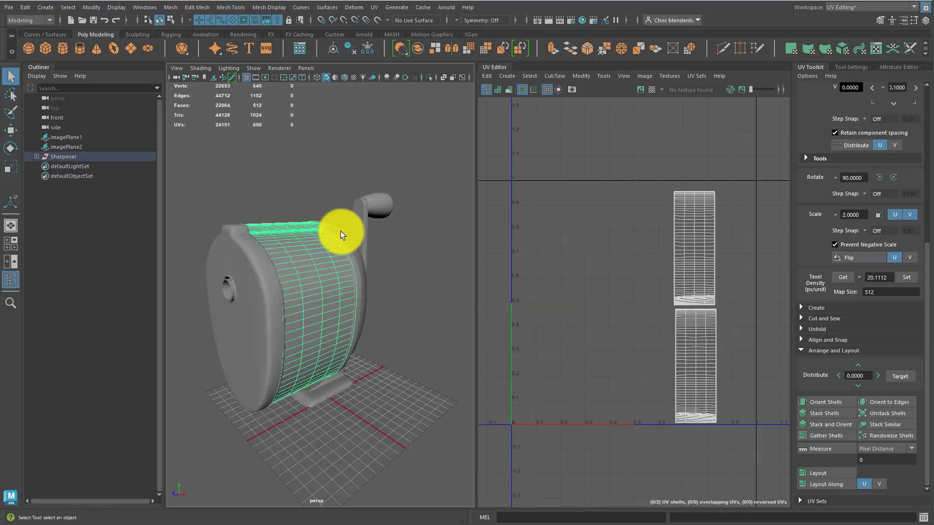
{"action": "left_click", "coordinate": [243, 284]}
{"action": "left_click", "coordinate": [215, 291]}
{"action": "left_click", "coordinate": [226, 286]}
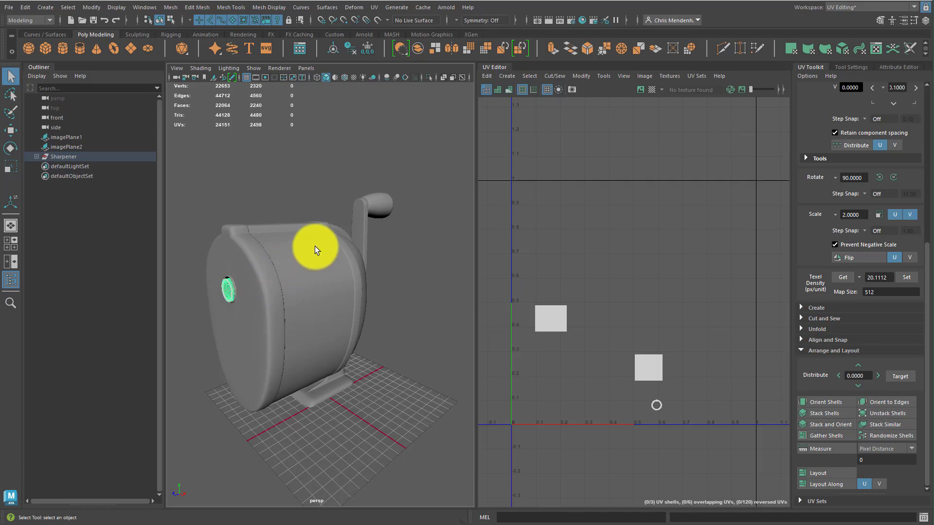
{"action": "left_click", "coordinate": [292, 253]}
{"action": "left_click", "coordinate": [247, 241]}
{"action": "left_click_drag", "start_coordinate": [197, 177], "coordinate": [430, 455]}
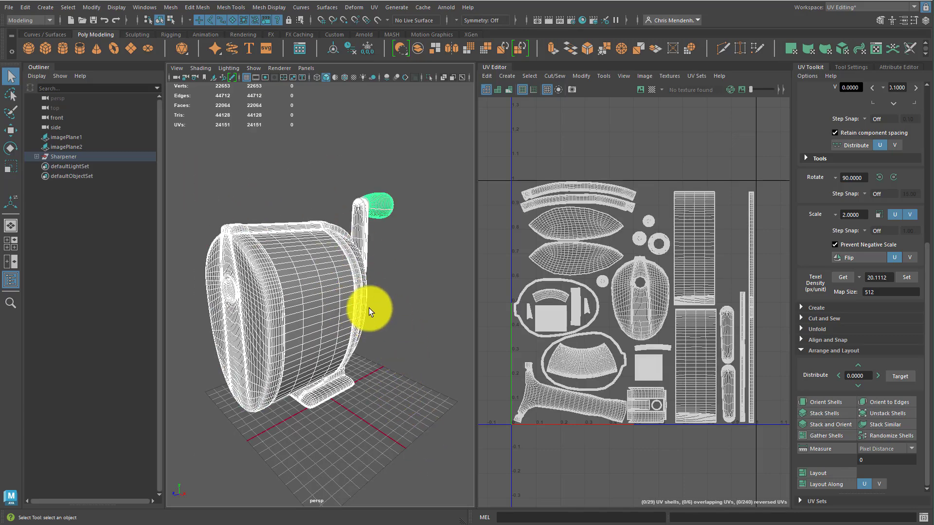
{"action": "left_click_drag", "start_coordinate": [206, 182], "coordinate": [427, 430]}
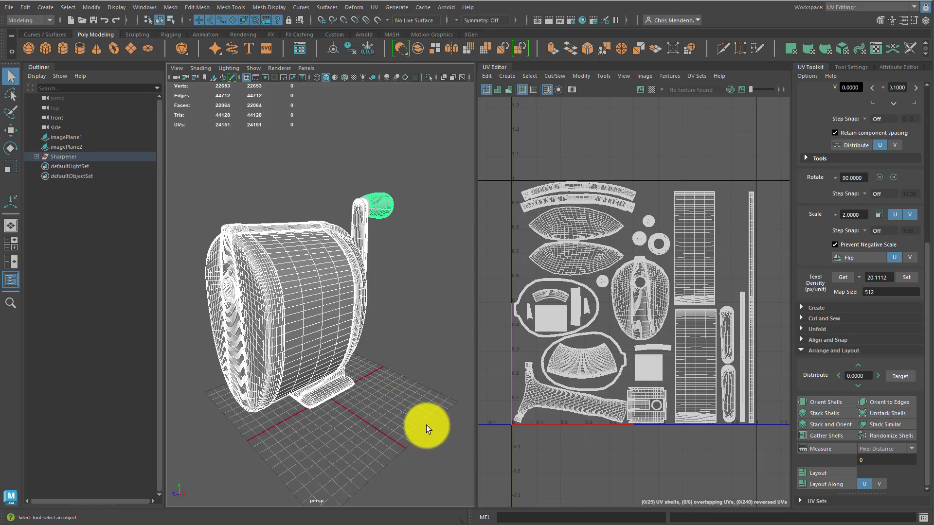
Switch the workspace from UV Editing to General
{"action": "key", "text": "1"}
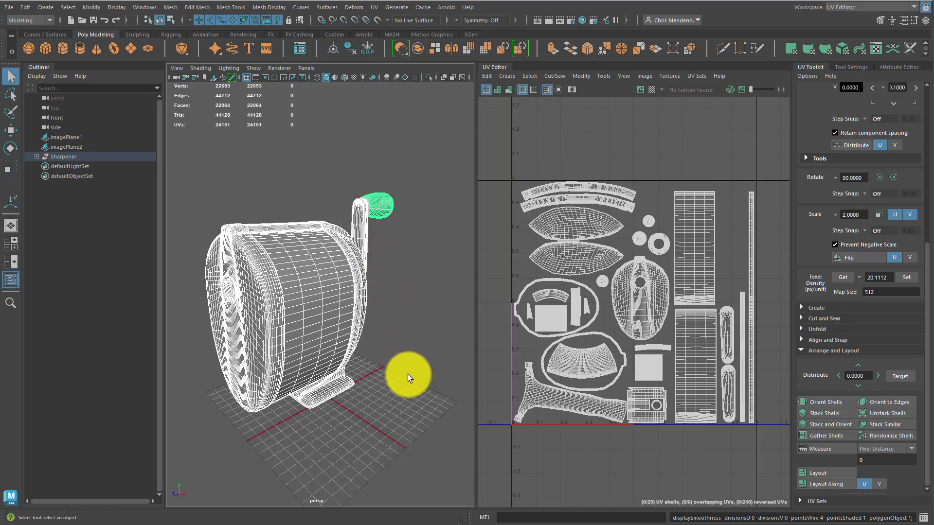
{"action": "left_click", "coordinate": [405, 404]}
{"action": "left_click_drag", "start_coordinate": [406, 440], "coordinate": [226, 174]}
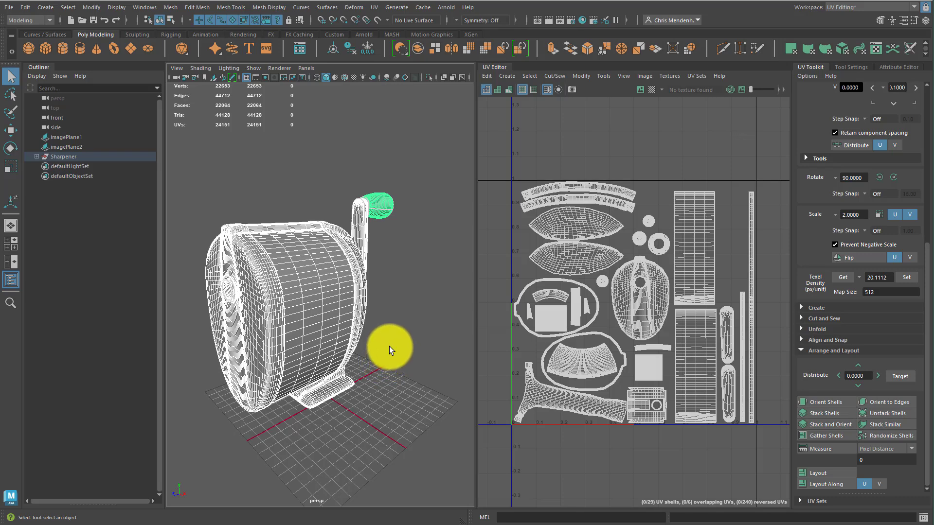
{"action": "left_click", "coordinate": [849, 7]}
{"action": "left_click", "coordinate": [840, 17]}
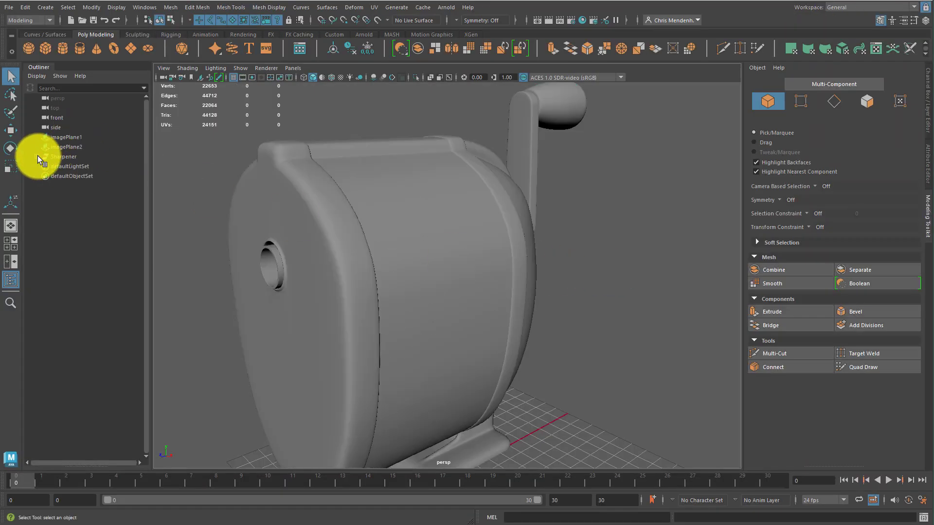
Expand the Sharpener group and select each child mesh in turn to inspect the individual parts, then frame the model
{"action": "left_click", "coordinate": [37, 156]}
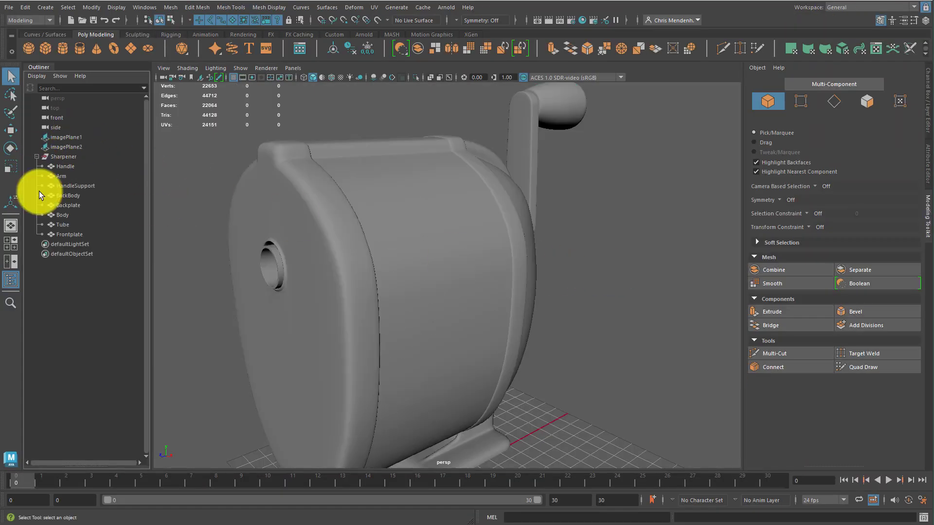
{"action": "left_click", "coordinate": [71, 205]}
{"action": "left_click", "coordinate": [68, 214]}
{"action": "left_click", "coordinate": [76, 233]}
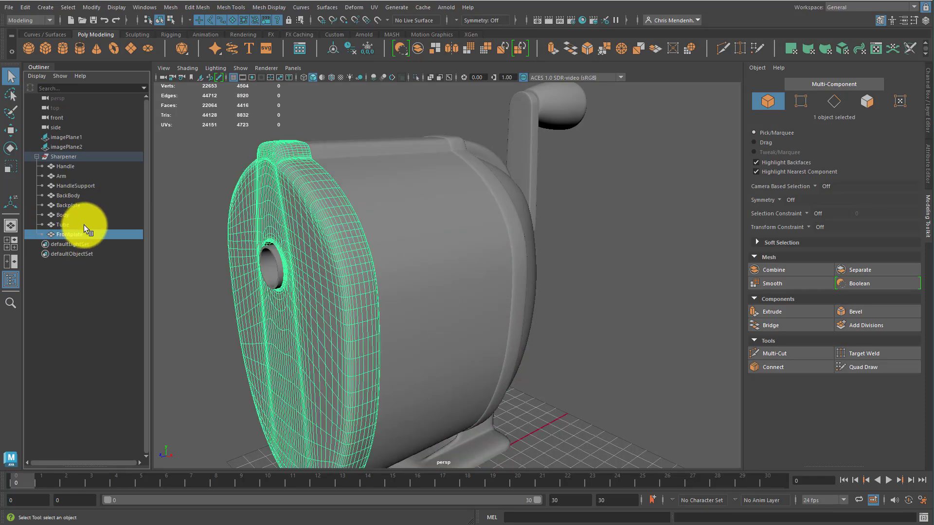
{"action": "left_click", "coordinate": [67, 227]}
{"action": "left_click", "coordinate": [69, 214]}
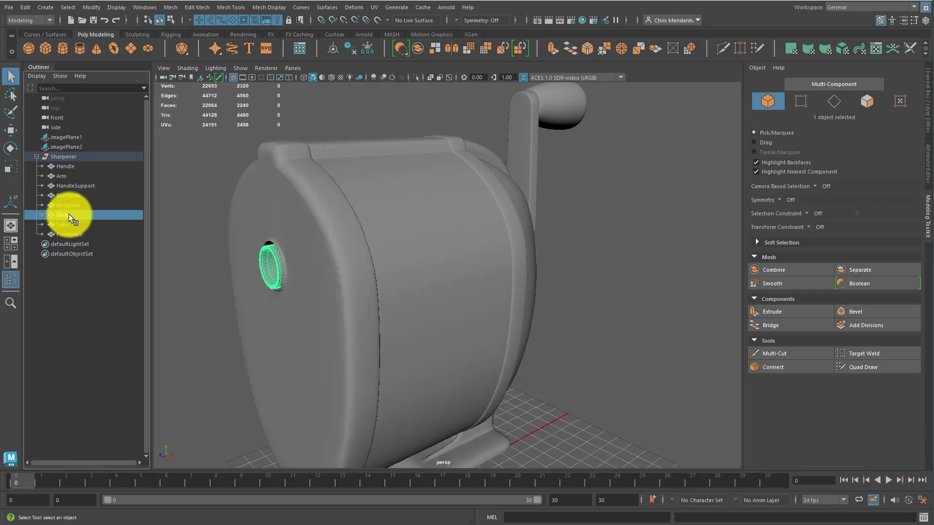
{"action": "left_click", "coordinate": [71, 204]}
{"action": "left_click", "coordinate": [74, 193]}
{"action": "left_click", "coordinate": [72, 184]}
{"action": "left_click", "coordinate": [62, 167]}
{"action": "left_click", "coordinate": [67, 177]}
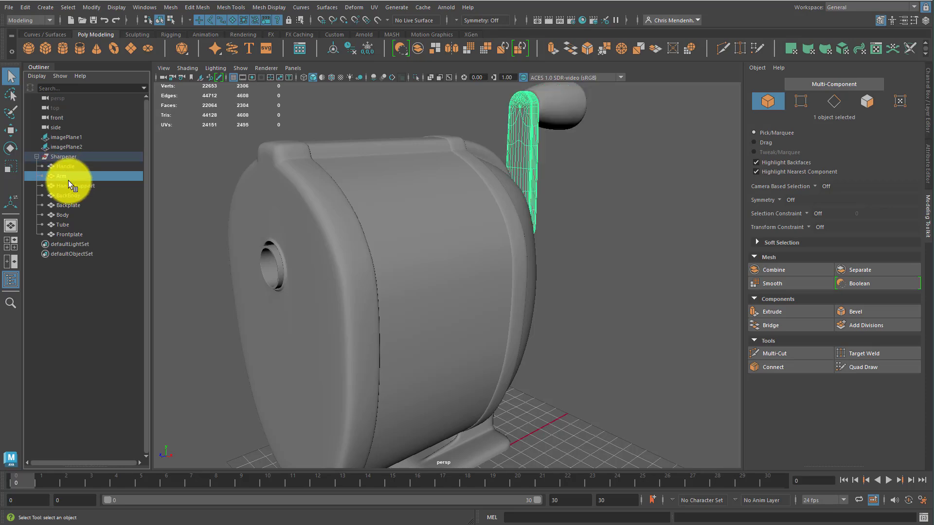
{"action": "left_click", "coordinate": [64, 196]}
{"action": "left_click", "coordinate": [63, 215]}
{"action": "left_click", "coordinate": [36, 156]}
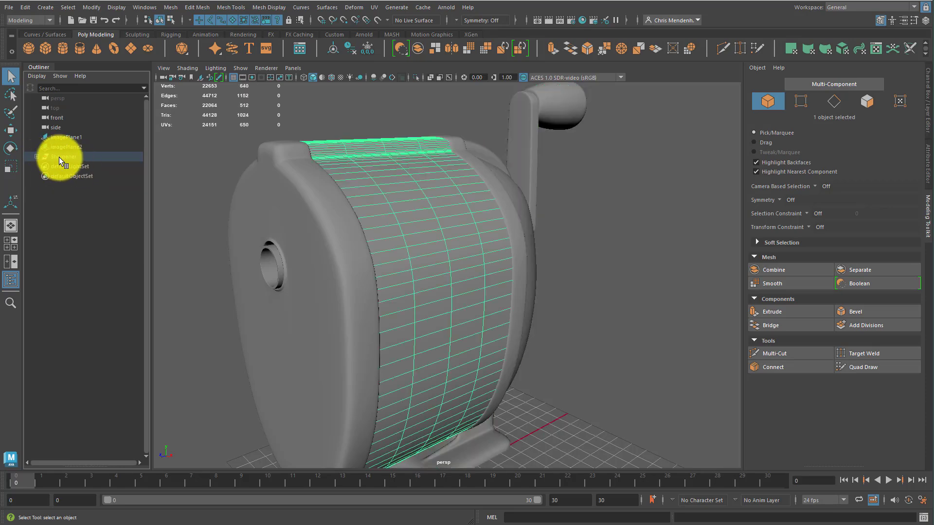
{"action": "left_click", "coordinate": [59, 157]}
{"action": "key", "text": "f"}
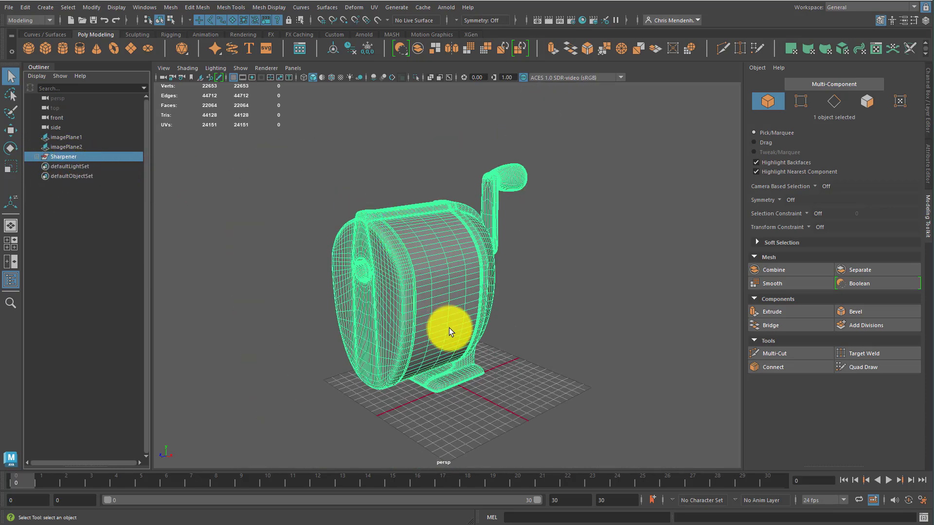
Select the sharpener's parts in the viewport and in the outliner to check them
{"action": "left_click", "coordinate": [36, 156]}
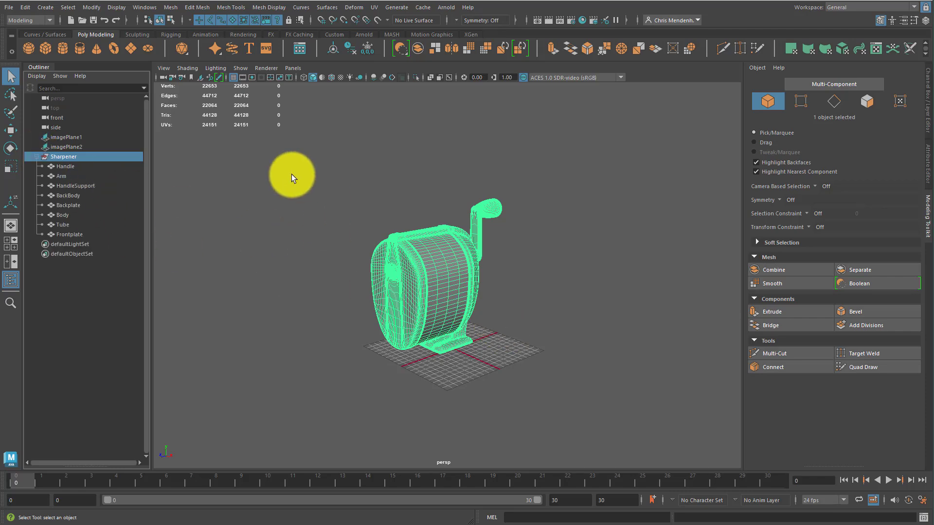
{"action": "left_click_drag", "start_coordinate": [269, 156], "coordinate": [578, 388]}
{"action": "left_click", "coordinate": [578, 388]}
{"action": "left_click_drag", "start_coordinate": [272, 156], "coordinate": [627, 445]}
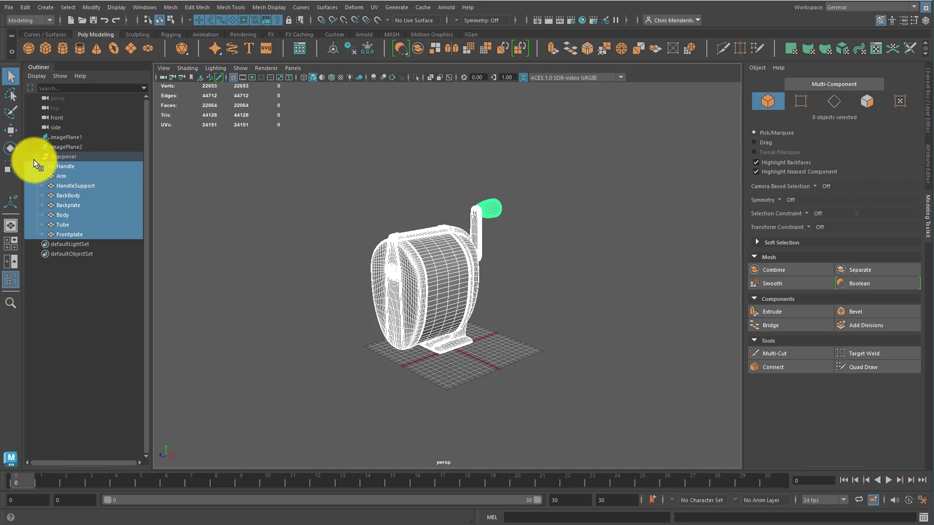
{"action": "left_click", "coordinate": [60, 175]}
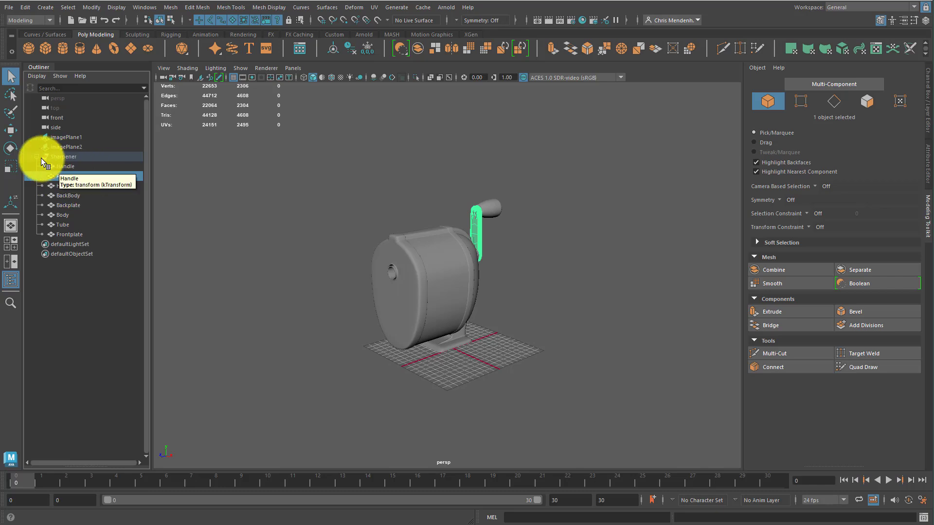
{"action": "left_click", "coordinate": [78, 205]}
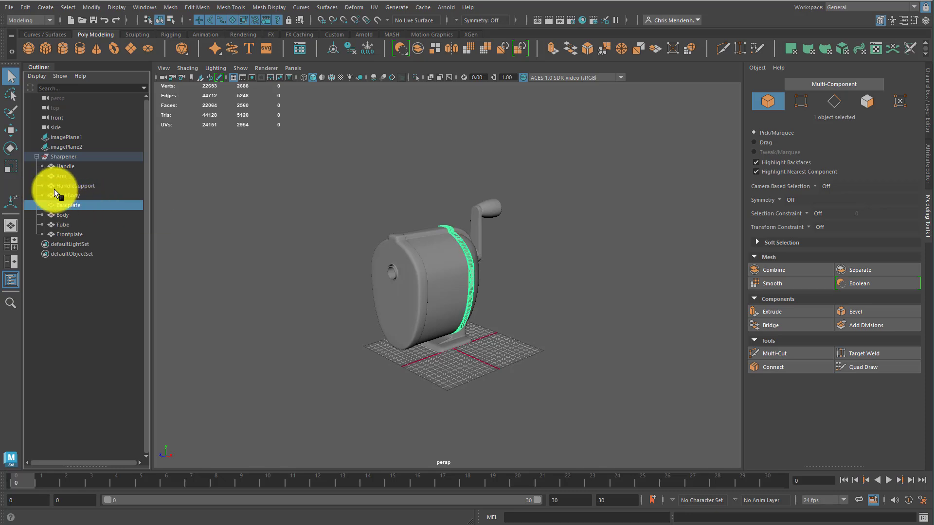
{"action": "left_click", "coordinate": [63, 168]}
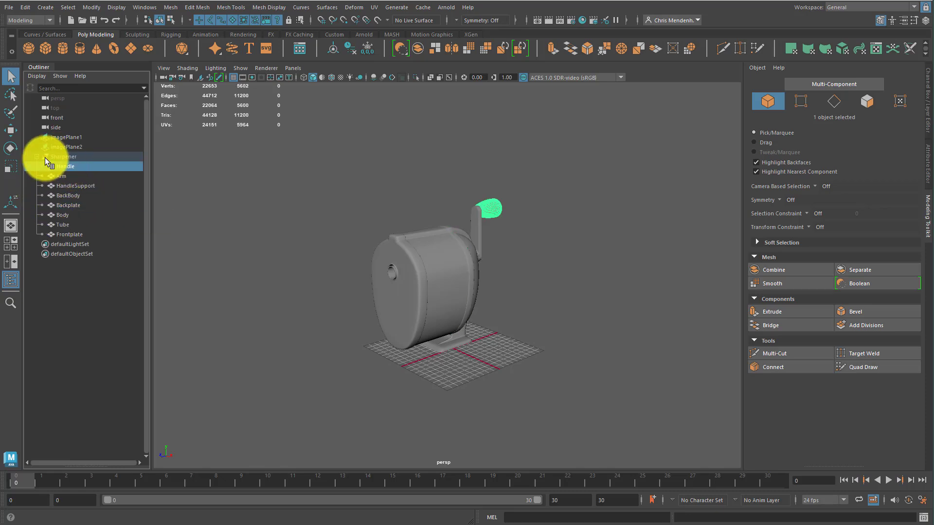
Group the Body and Tube meshes and move the new group up beneath Handle in the Sharpener hierarchy
{"action": "left_click", "coordinate": [46, 157]}
{"action": "left_click", "coordinate": [69, 166]}
{"action": "left_click", "coordinate": [67, 176]}
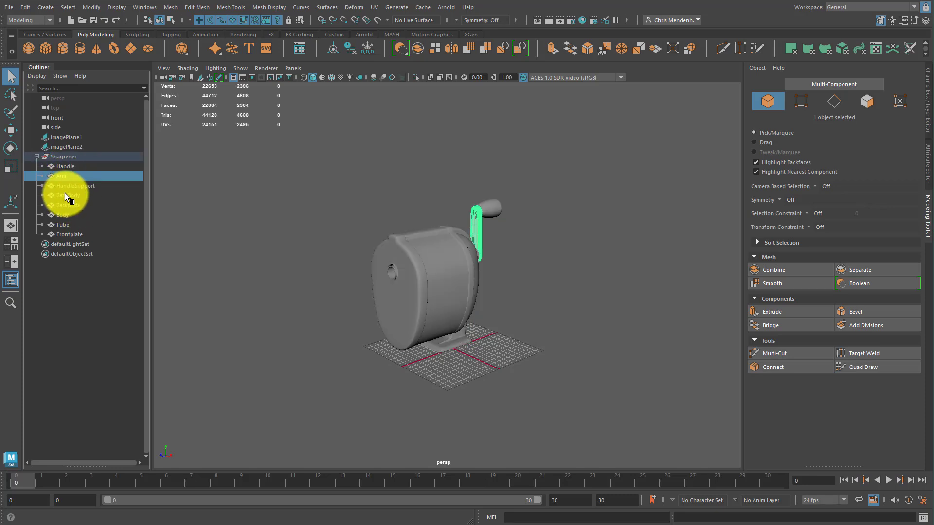
{"action": "left_click", "coordinate": [65, 196]}
{"action": "left_click", "coordinate": [61, 215]}
{"action": "left_click", "coordinate": [63, 225]}
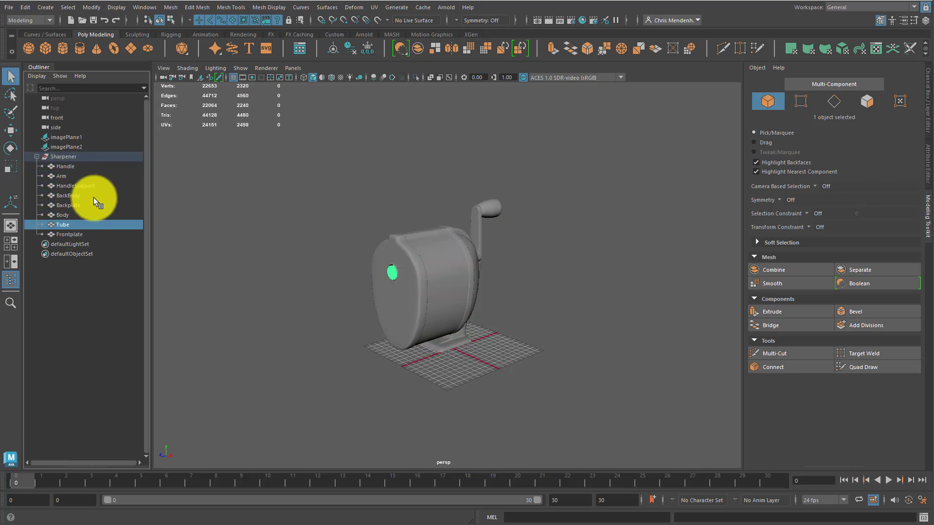
{"action": "left_click", "coordinate": [64, 215], "text": "ctrl"}
{"action": "key", "text": "ctrl+g"}
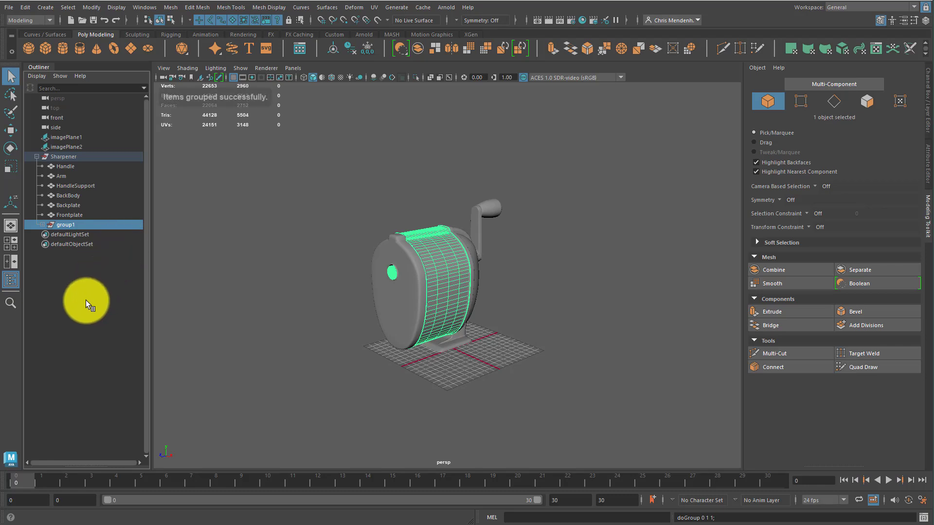
{"action": "left_click", "coordinate": [84, 294]}
{"action": "left_click_drag", "start_coordinate": [57, 226], "coordinate": [71, 173]}
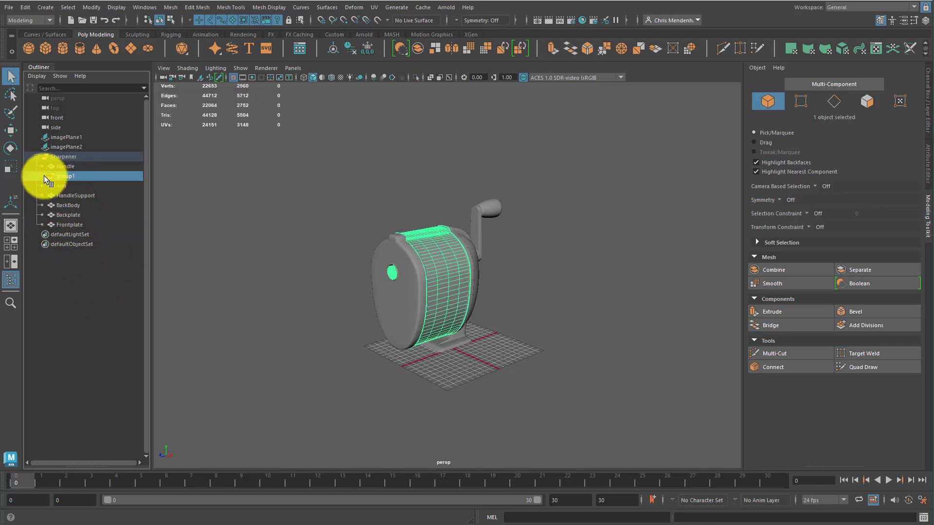
Move Body and Tube out of the group to sit under Handle, and delete the empty group
{"action": "left_click", "coordinate": [42, 176]}
{"action": "left_click", "coordinate": [68, 187]}
{"action": "left_click", "coordinate": [69, 196], "text": "shift"}
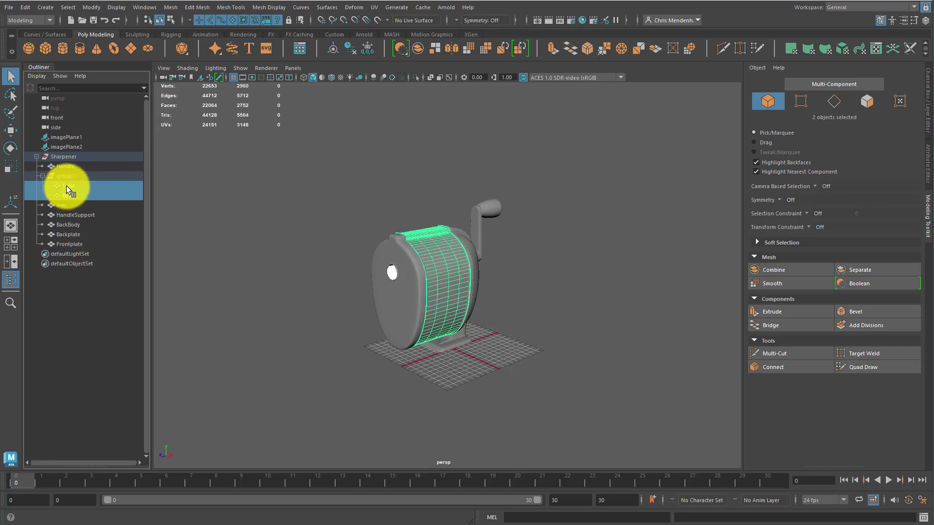
{"action": "mouse_move", "coordinate": [67, 186]}
{"action": "left_mouse_down"}
{"action": "mouse_move", "coordinate": [84, 173]}
{"action": "mouse_move", "coordinate": [74, 171]}
{"action": "left_mouse_up"}
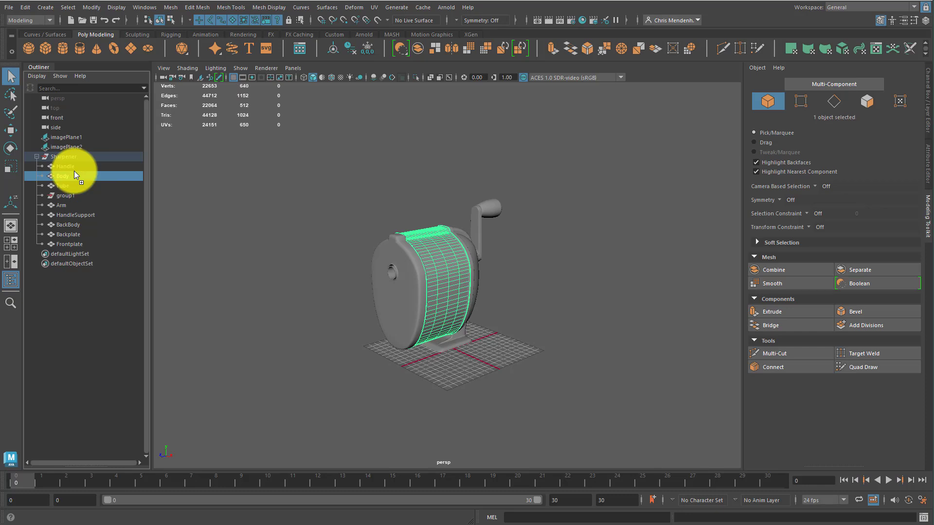
{"action": "left_click", "coordinate": [76, 195]}
{"action": "key", "text": "Delete"}
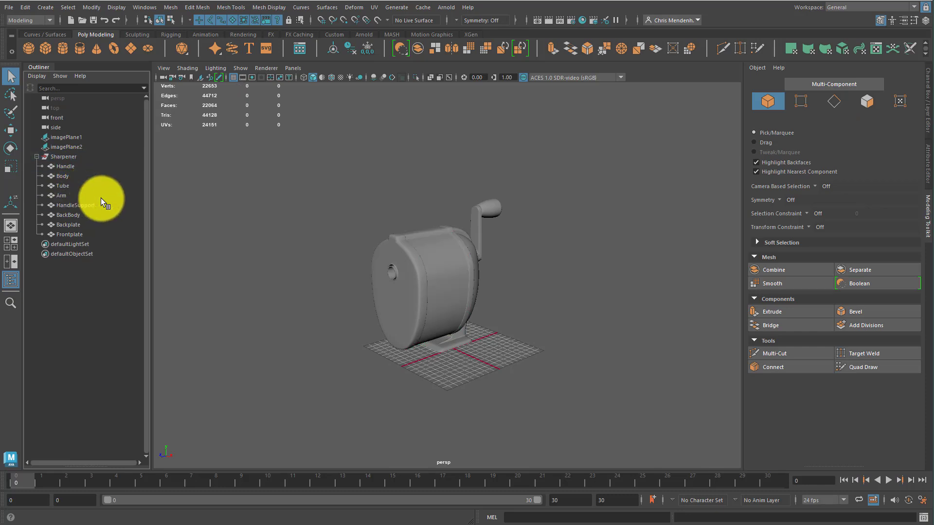
{"action": "left_click", "coordinate": [59, 217]}
{"action": "left_click", "coordinate": [55, 166]}
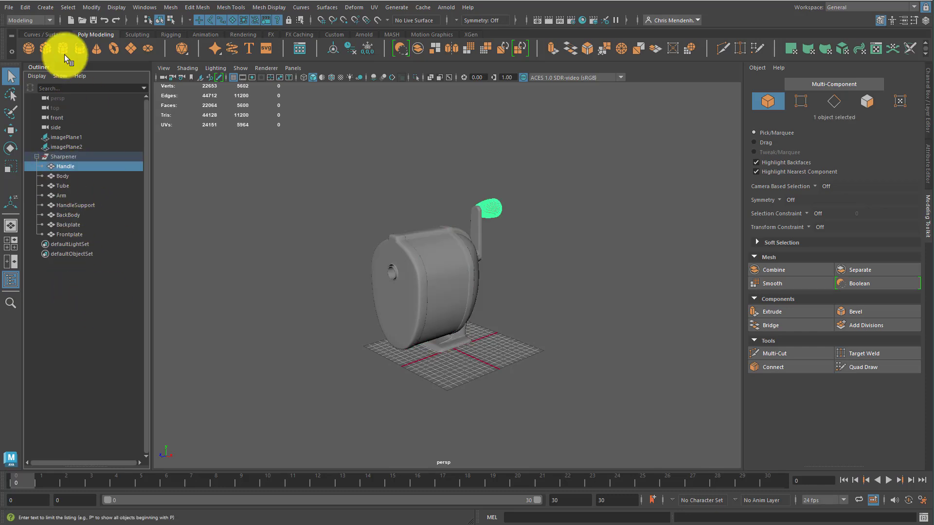
{"action": "left_click", "coordinate": [20, 8]}
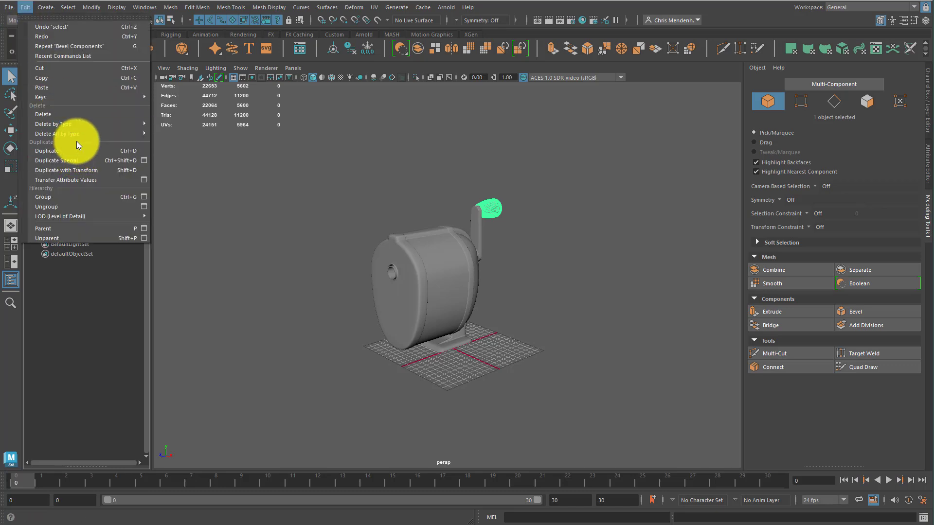
{"action": "mouse_move", "coordinate": [93, 133]}
{"action": "left_click", "coordinate": [185, 136]}
{"action": "left_click", "coordinate": [275, 219]}
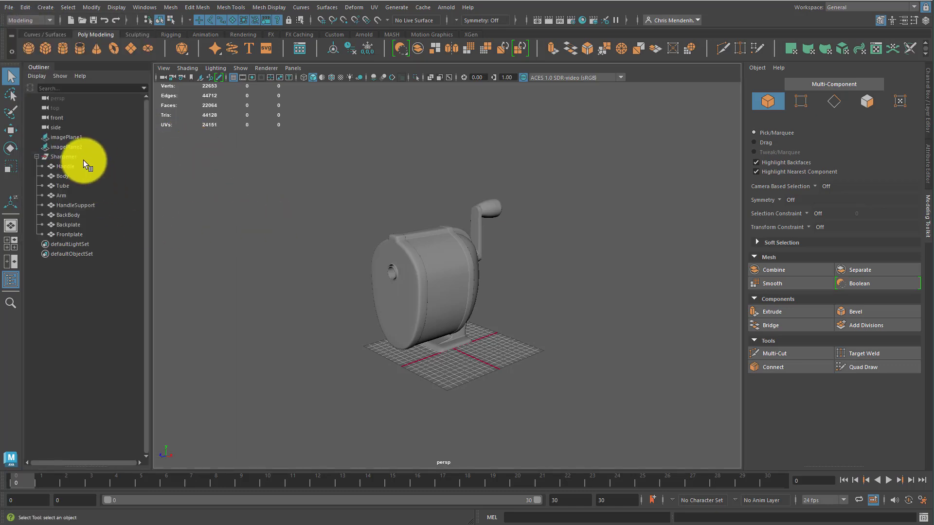
Select the whole Sharpener group and collapse it in the outliner
{"action": "left_click_drag", "start_coordinate": [358, 233], "coordinate": [542, 386]}
{"action": "left_click", "coordinate": [550, 267]}
{"action": "left_click_drag", "start_coordinate": [347, 158], "coordinate": [632, 467]}
{"action": "left_click", "coordinate": [168, 285]}
{"action": "left_click", "coordinate": [41, 157]}
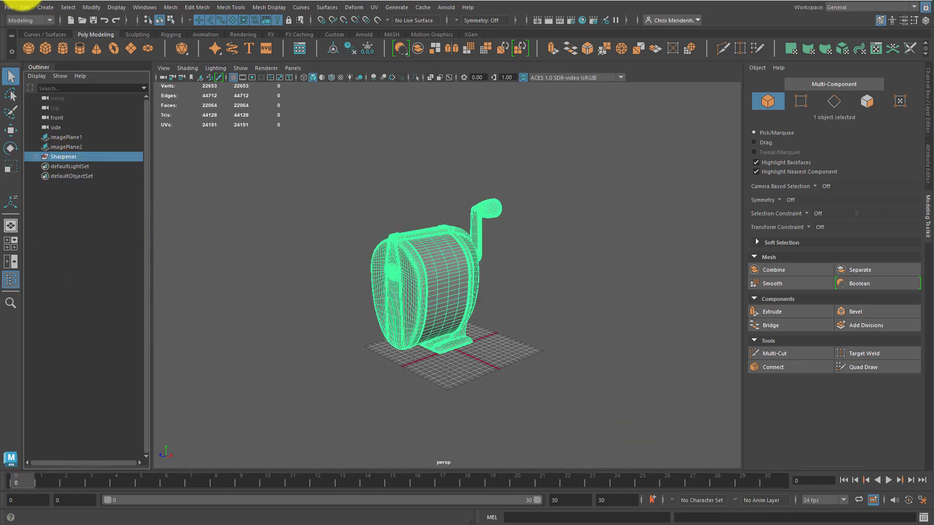
{"action": "left_click", "coordinate": [9, 7]}
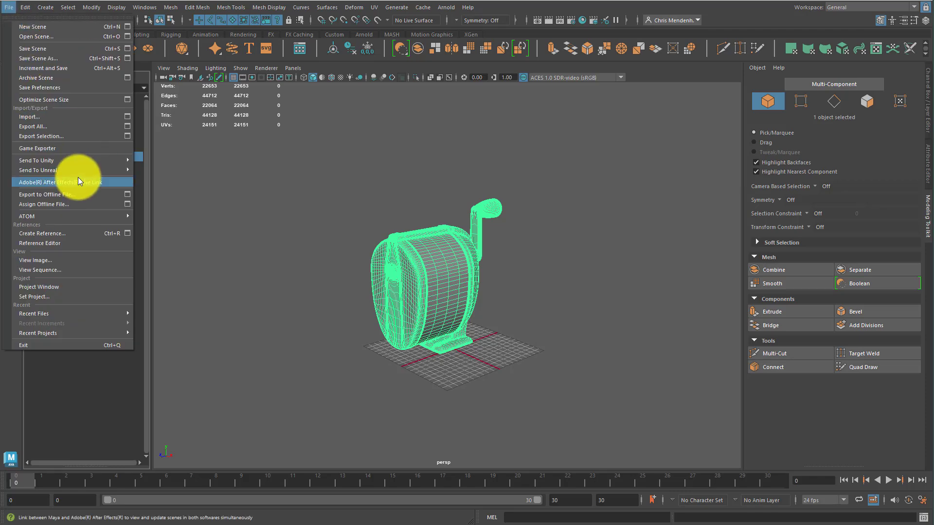
{"action": "left_click", "coordinate": [50, 136]}
{"action": "left_click", "coordinate": [171, 428]}
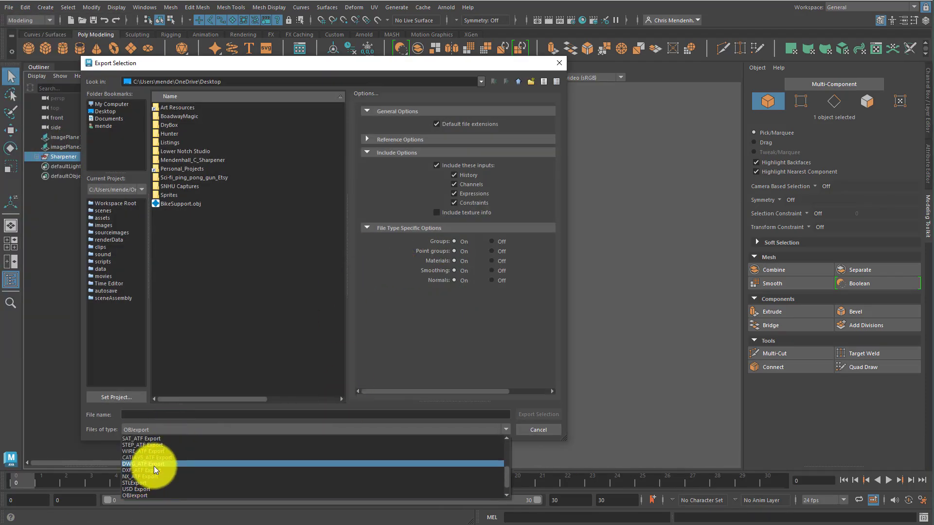
{"action": "left_click", "coordinate": [153, 488]}
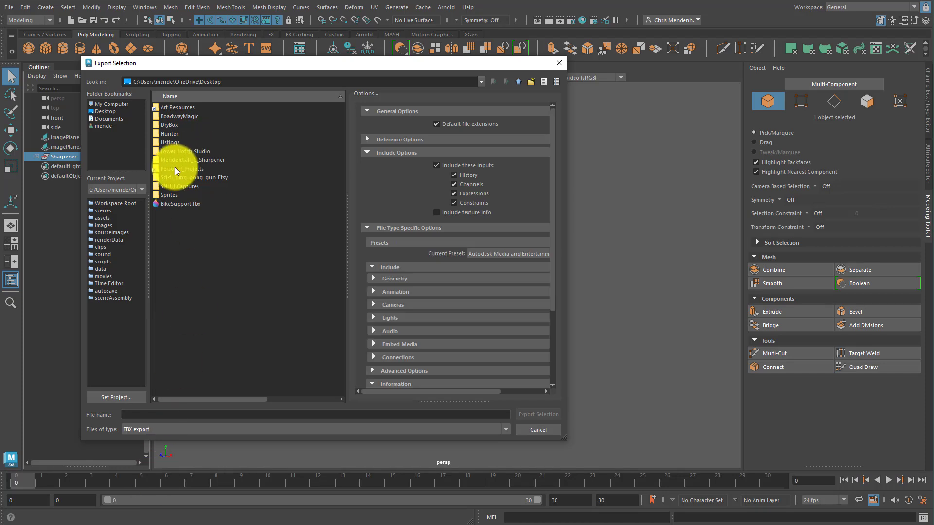
{"action": "double_click", "coordinate": [199, 160]}
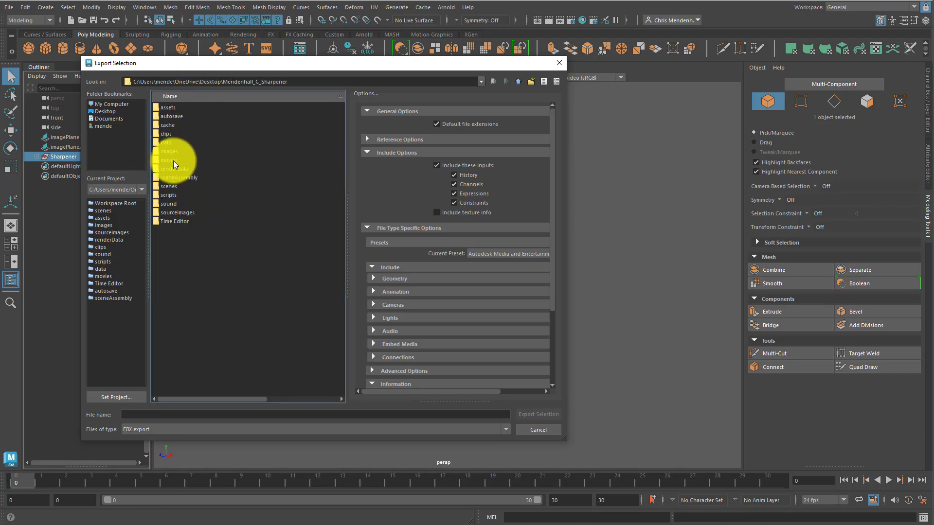
{"action": "double_click", "coordinate": [171, 141]}
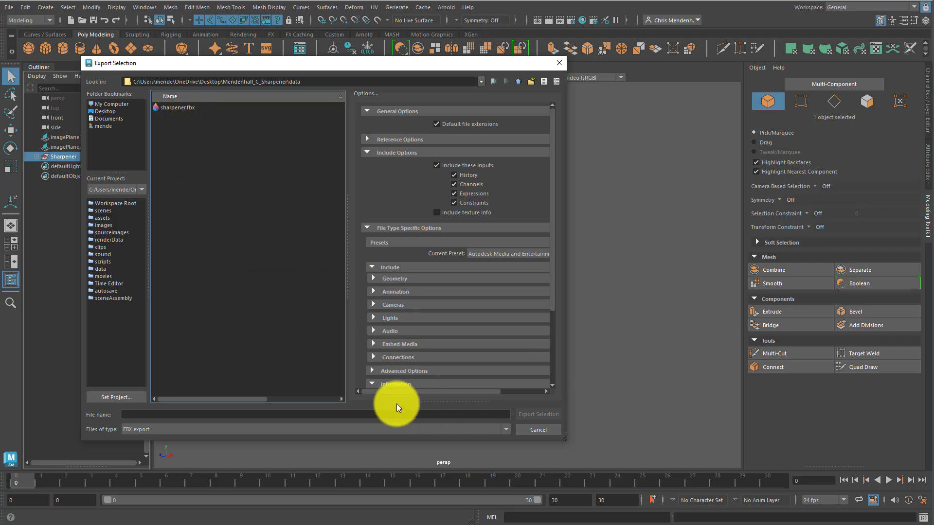
{"action": "left_click", "coordinate": [187, 414]}
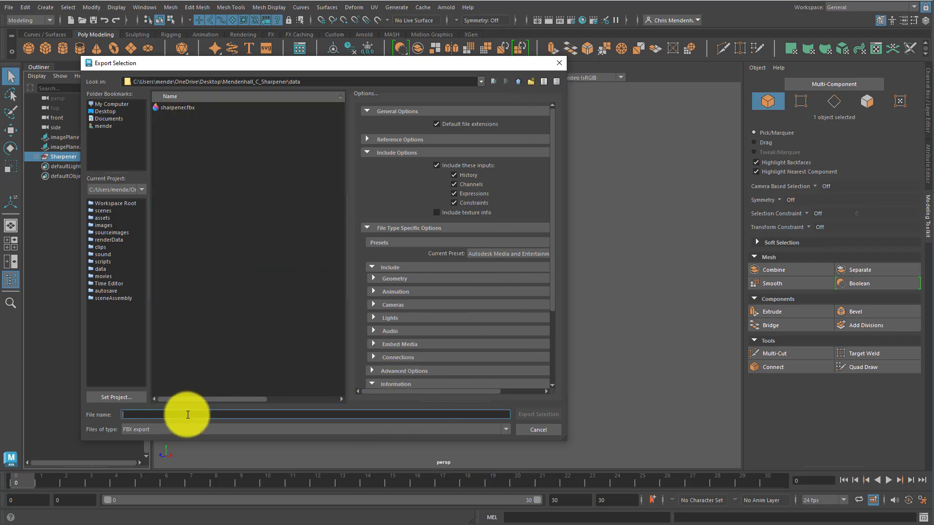
{"action": "left_click", "coordinate": [557, 64]}
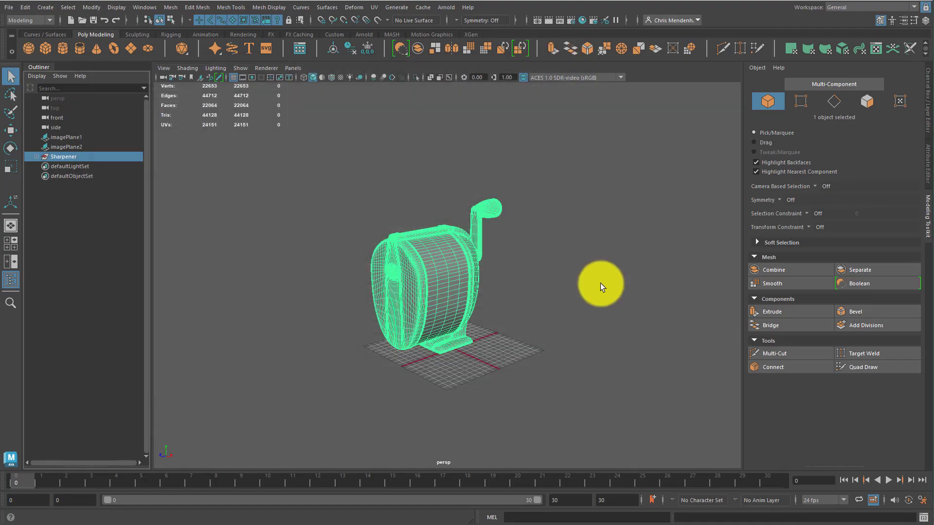
Switch to Substance Painter, start a new project and set the document resolution to 2048
{"action": "left_click", "coordinate": [598, 286]}
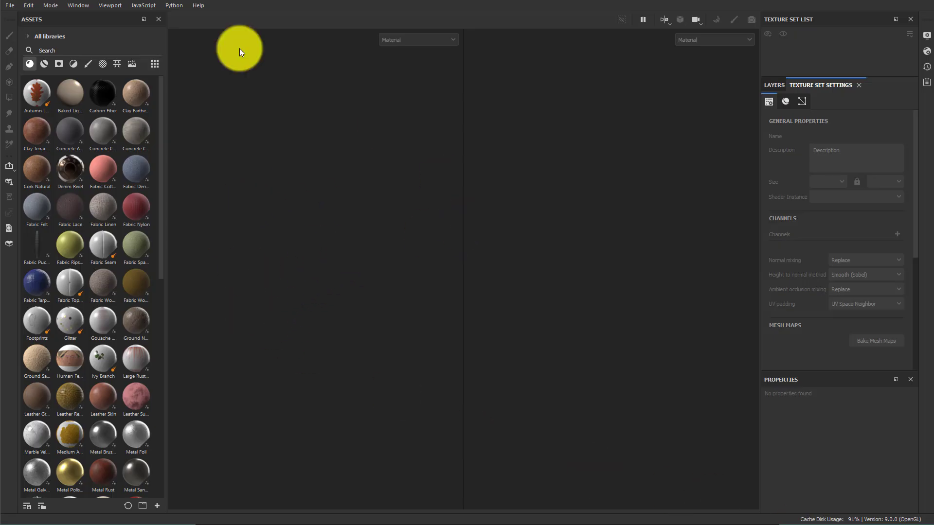
{"action": "left_click", "coordinate": [16, 6]}
{"action": "left_click", "coordinate": [20, 16]}
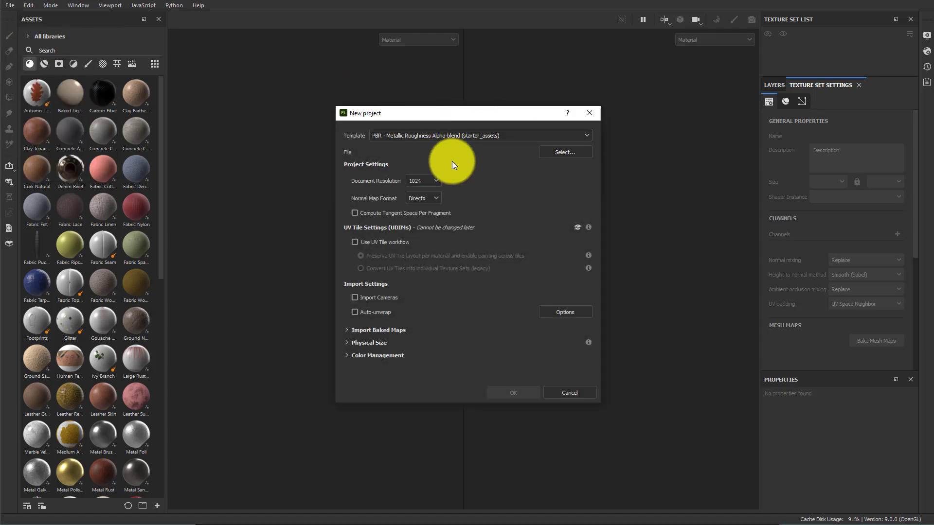
{"action": "left_click", "coordinate": [416, 180]}
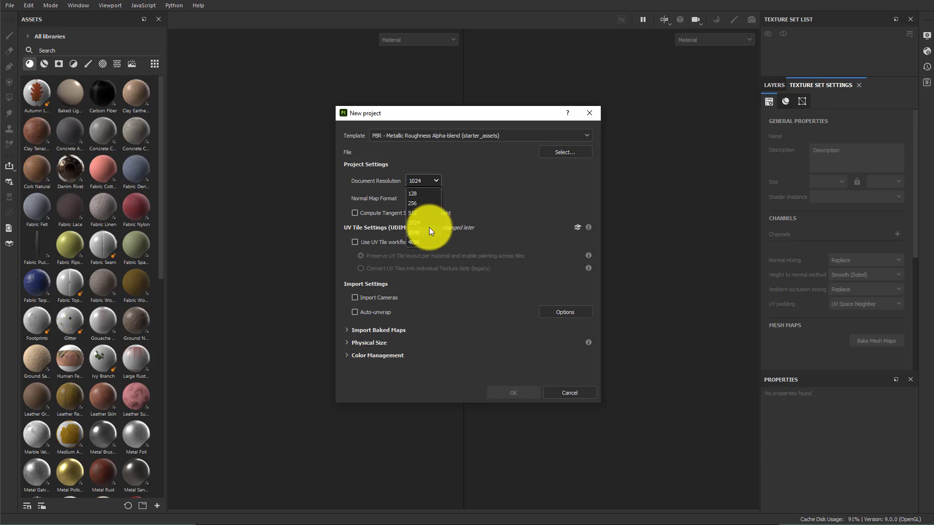
{"action": "left_click", "coordinate": [428, 232]}
Load sharpener.fbx from the Mendenhall_C_Sharpener data folder as the project mesh and create the project
{"action": "left_click", "coordinate": [567, 151]}
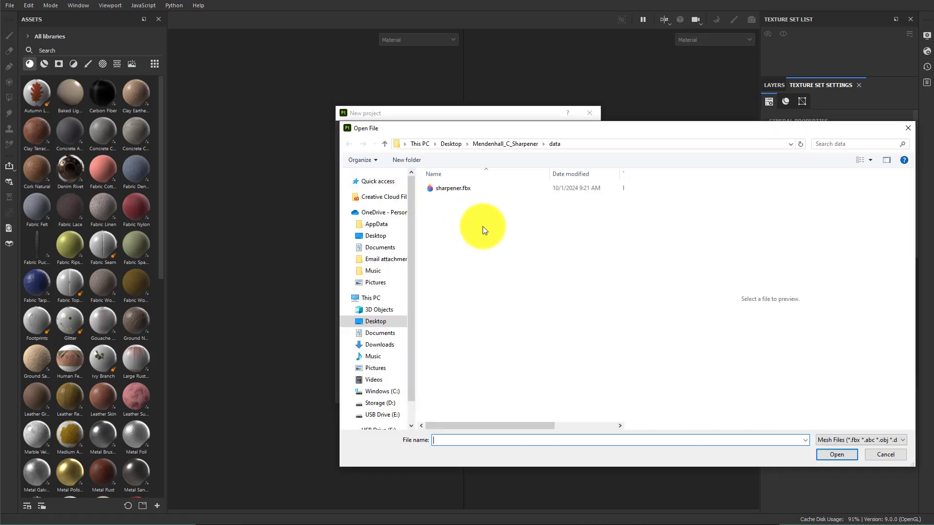
{"action": "left_click", "coordinate": [453, 188]}
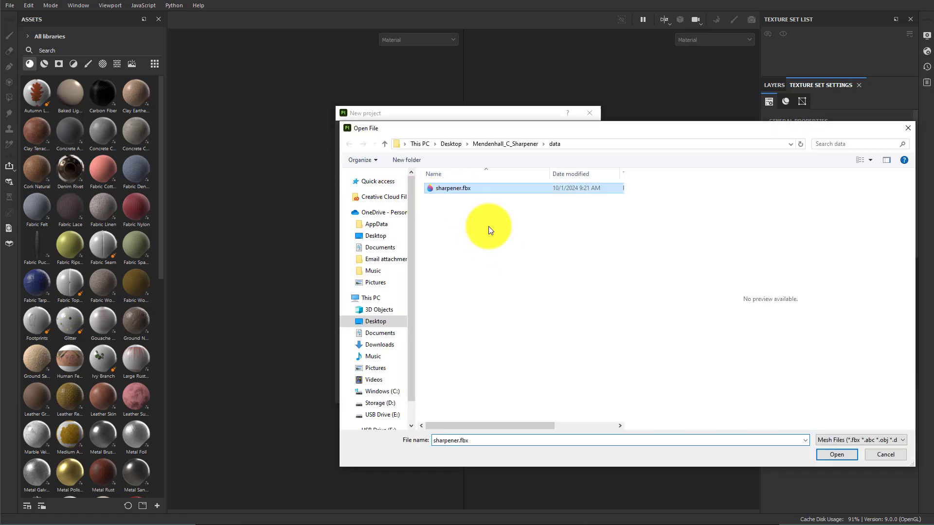
{"action": "left_click", "coordinate": [831, 451]}
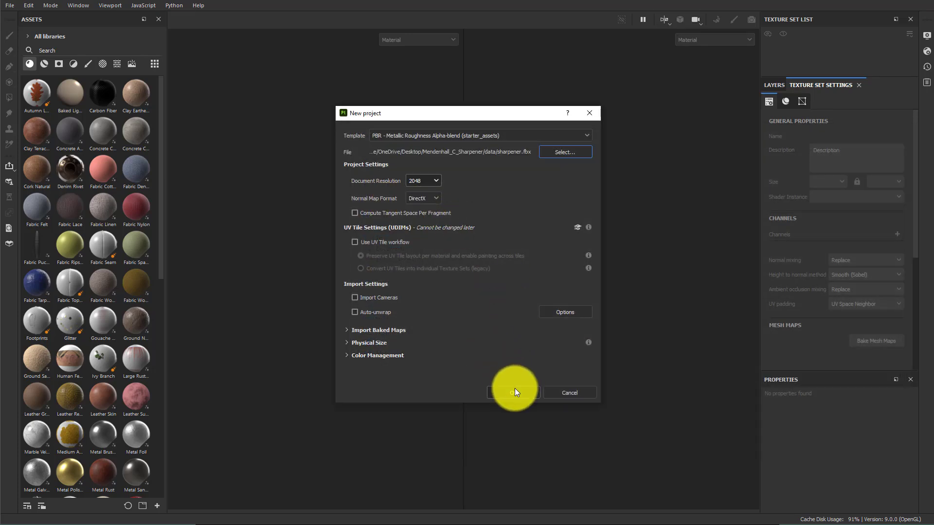
{"action": "left_click", "coordinate": [514, 390]}
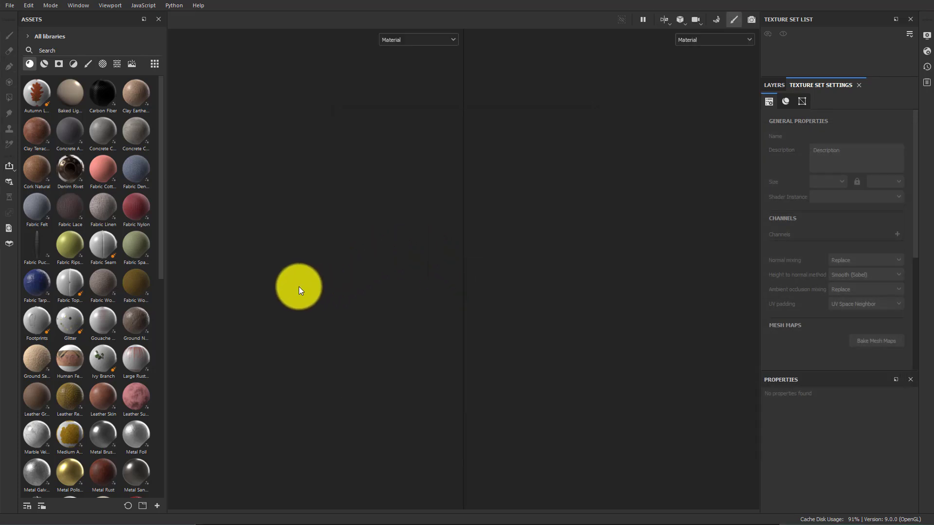
Zoom and orbit the 3D view to examine the imported sharpener and its UV layout
{"action": "scroll", "coordinate": [339, 262], "scroll_direction": "down", "scroll_amount": 4}
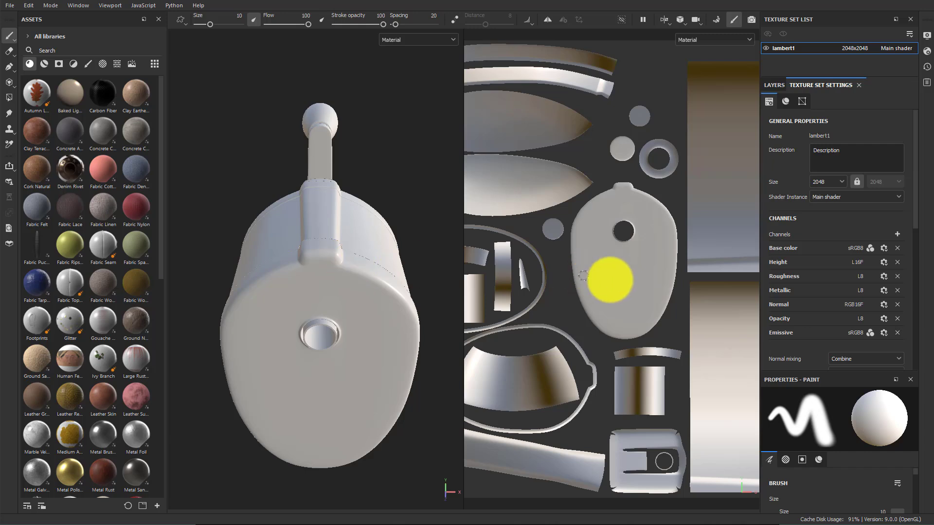
{"action": "scroll", "coordinate": [611, 280], "scroll_direction": "down", "scroll_amount": 3}
{"action": "left_click_drag", "start_coordinate": [286, 323], "coordinate": [338, 306], "text": "alt"}
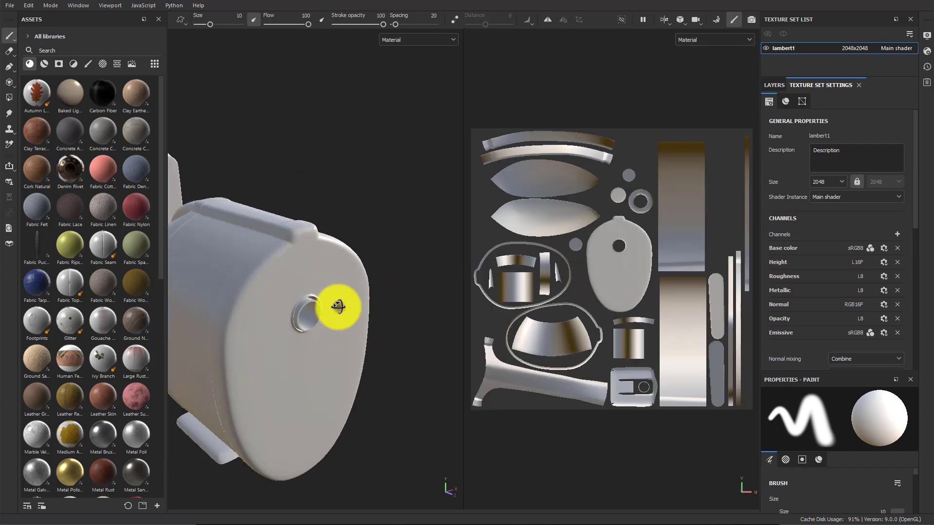
{"action": "right_click_drag", "start_coordinate": [337, 306], "coordinate": [283, 306], "text": "alt"}
{"action": "middle_click_drag", "start_coordinate": [306, 311], "coordinate": [383, 283], "text": "alt"}
{"action": "right_click_drag", "start_coordinate": [384, 283], "coordinate": [300, 290], "text": "alt"}
{"action": "middle_click_drag", "start_coordinate": [376, 301], "coordinate": [335, 296], "text": "alt"}
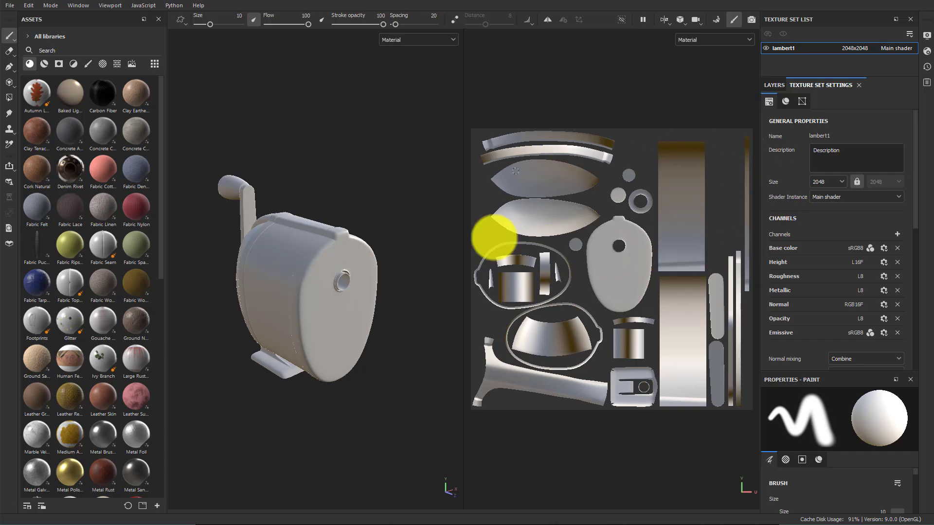
Open mesh map baking, set the output size to 2048 and turn off the ID baker
{"action": "left_click", "coordinate": [715, 21]}
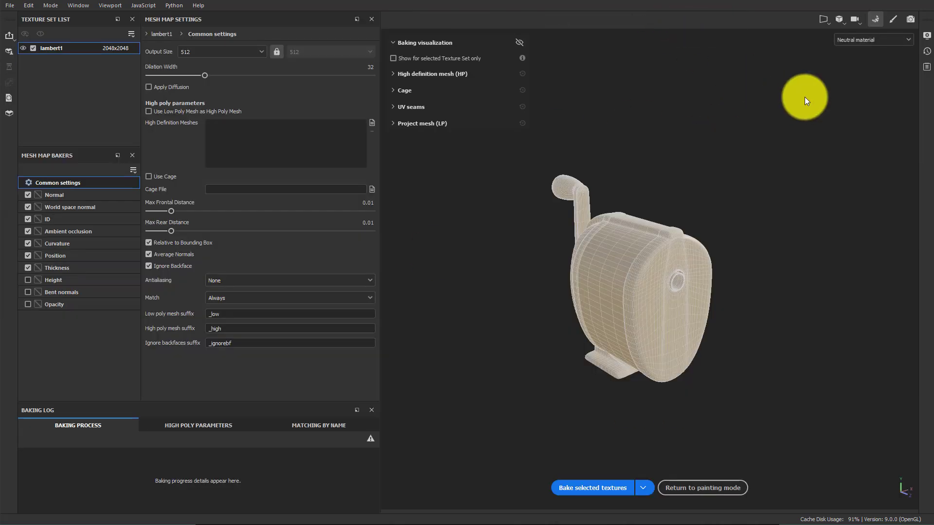
{"action": "left_click", "coordinate": [214, 51]}
{"action": "left_click", "coordinate": [224, 119]}
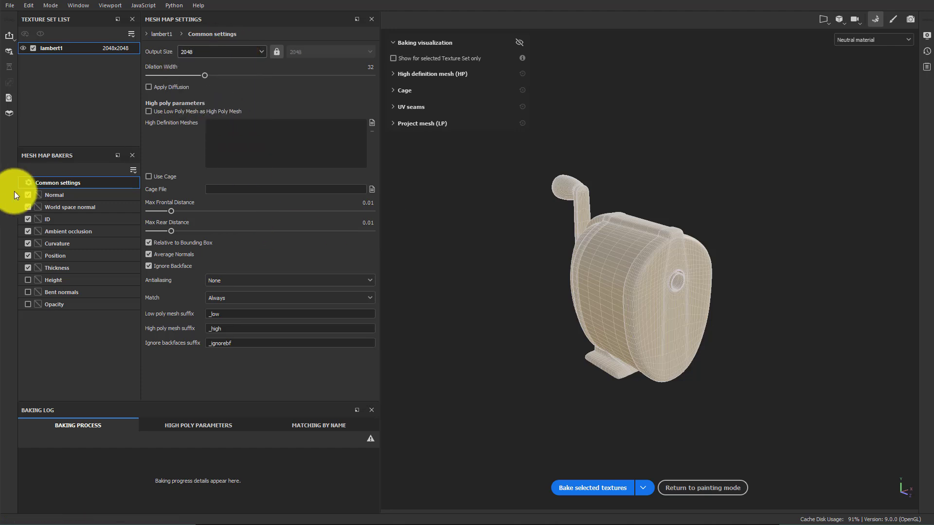
{"action": "left_click", "coordinate": [28, 219]}
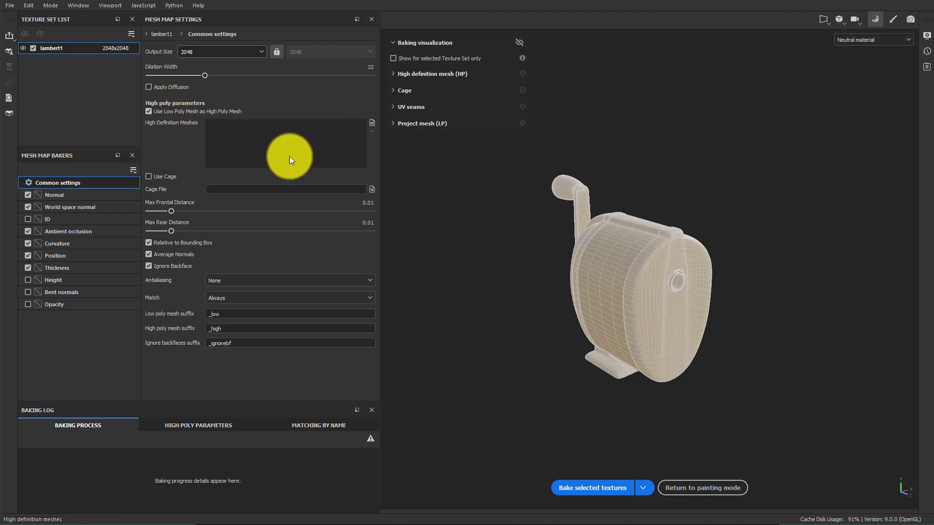
Set antialiasing to Supersampling 4x and bake the selected textures
{"action": "left_click", "coordinate": [234, 281]}
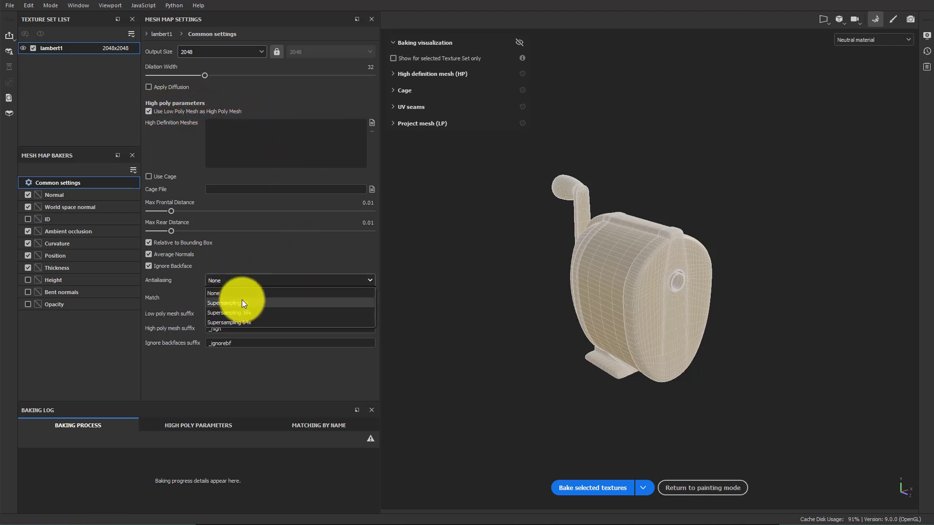
{"action": "left_click", "coordinate": [244, 302]}
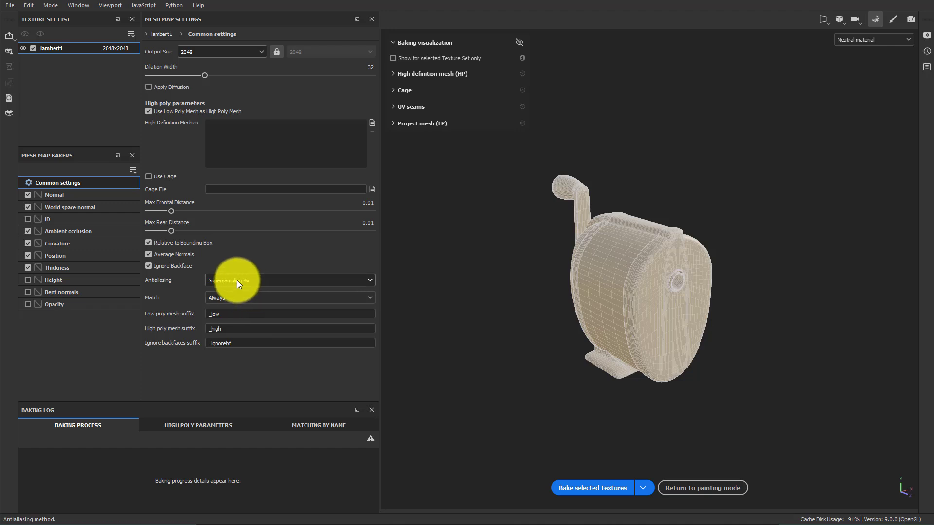
{"action": "left_click", "coordinate": [593, 488]}
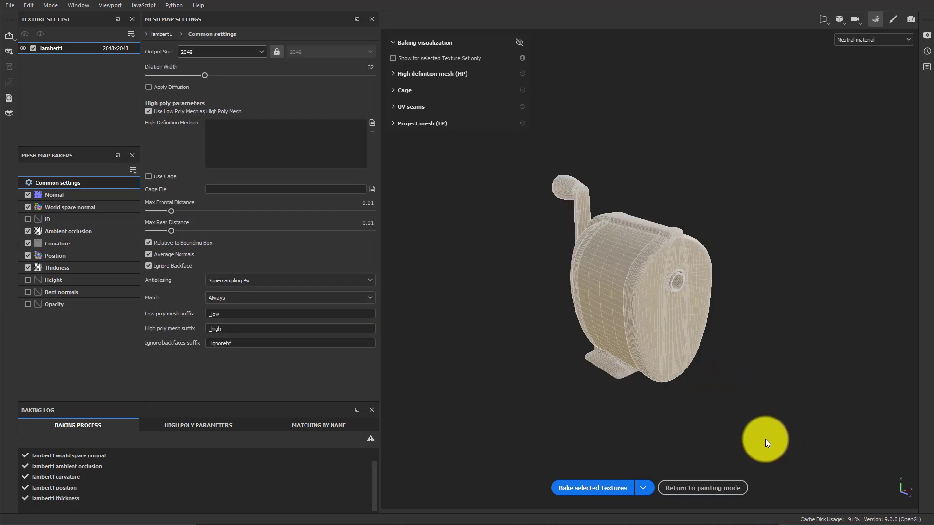
Return to painting mode and review the layer stack and texture set settings on the orbited model
{"action": "left_click", "coordinate": [891, 22]}
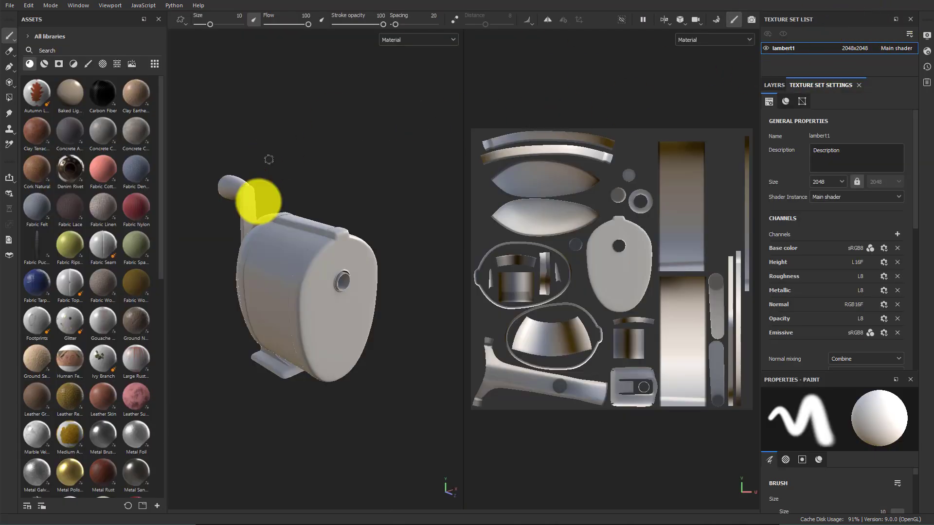
{"action": "left_click", "coordinate": [773, 85]}
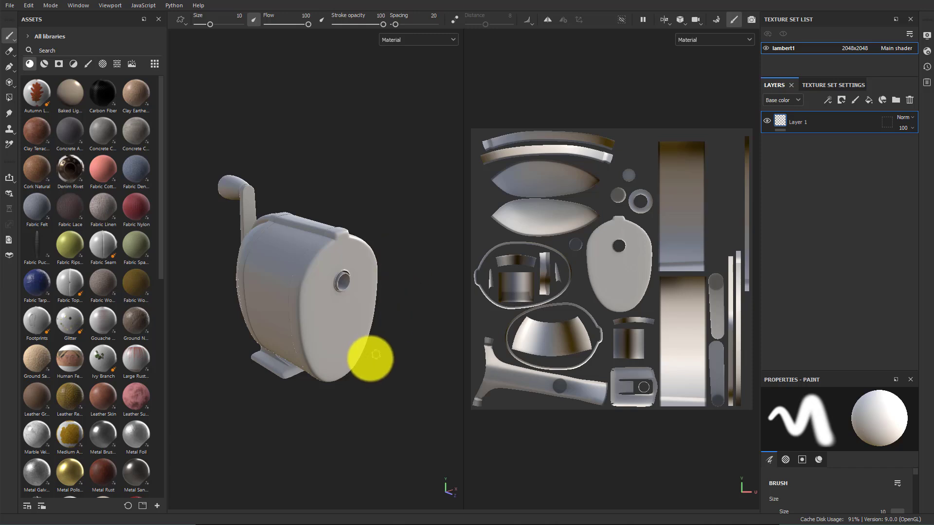
{"action": "left_click_drag", "start_coordinate": [321, 383], "coordinate": [343, 362], "text": "alt"}
{"action": "right_click_drag", "start_coordinate": [303, 360], "coordinate": [411, 366], "text": "alt"}
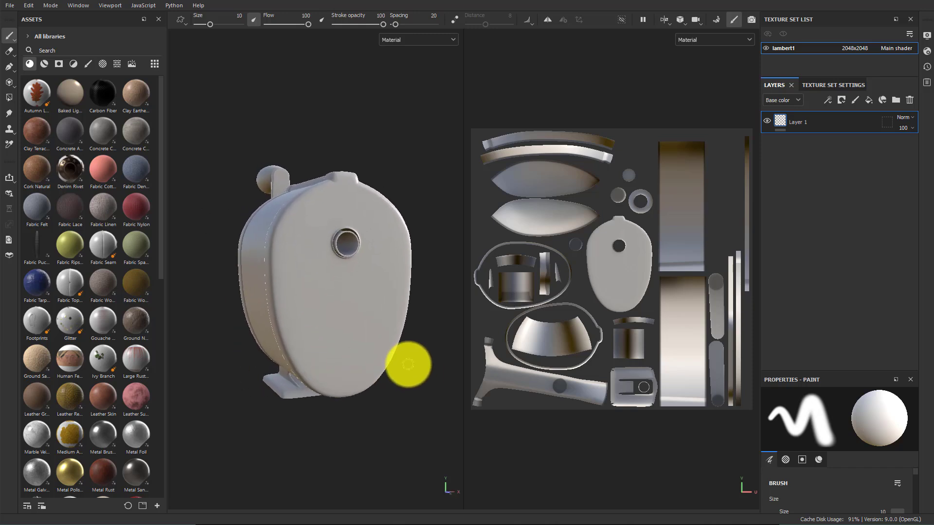
{"action": "middle_click_drag", "start_coordinate": [405, 359], "coordinate": [383, 366], "text": "alt"}
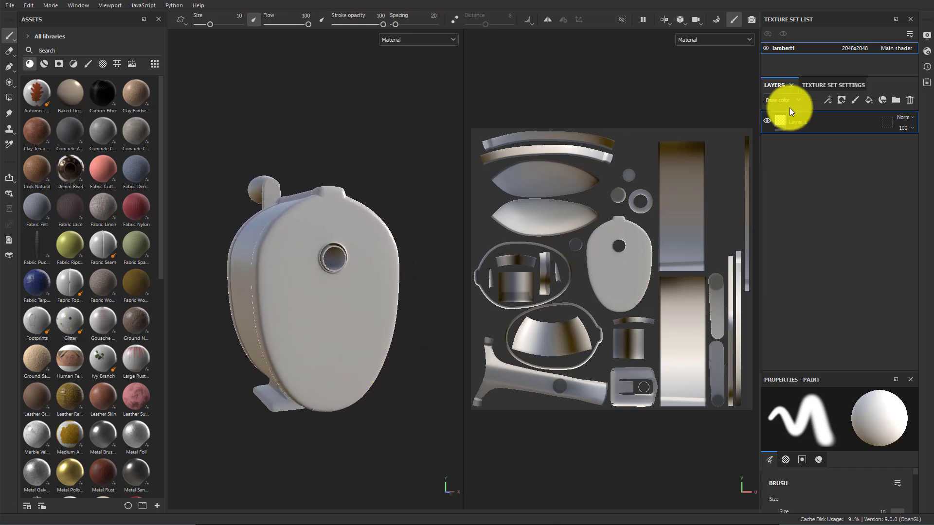
{"action": "left_click", "coordinate": [815, 88]}
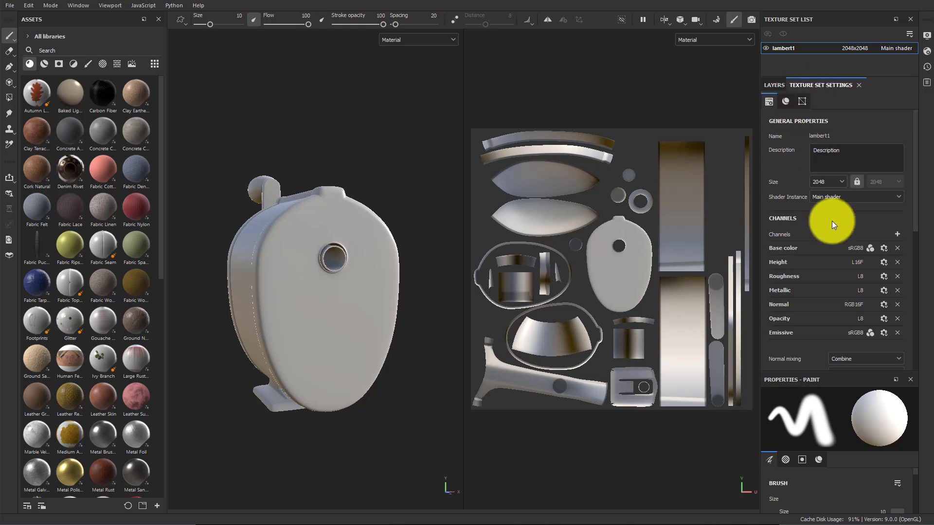
{"action": "scroll", "coordinate": [833, 223], "scroll_direction": "down", "scroll_amount": 7}
{"action": "scroll", "coordinate": [838, 232], "scroll_direction": "up", "scroll_amount": 7}
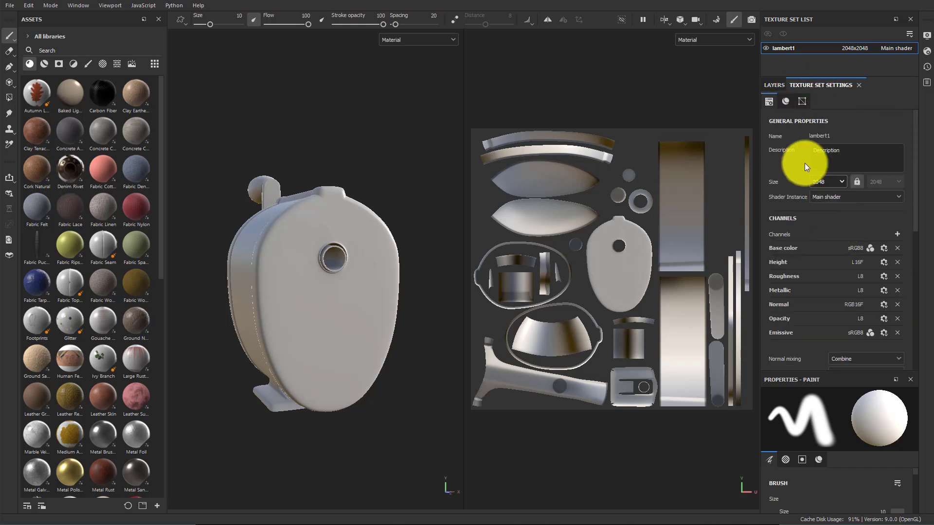
Set the display environment map to Studio Tomoco in the display settings
{"action": "left_click", "coordinate": [927, 37]}
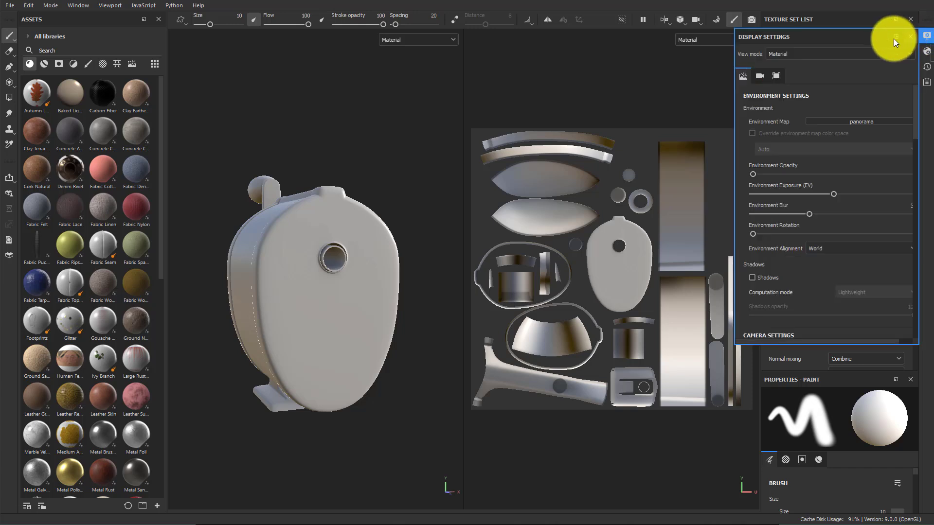
{"action": "left_click", "coordinate": [841, 121]}
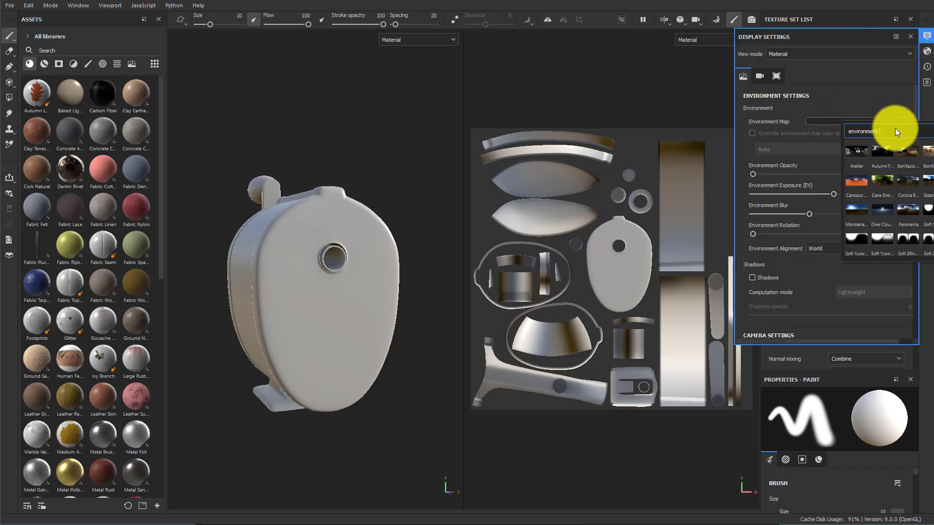
{"action": "type", "text": "tom"}
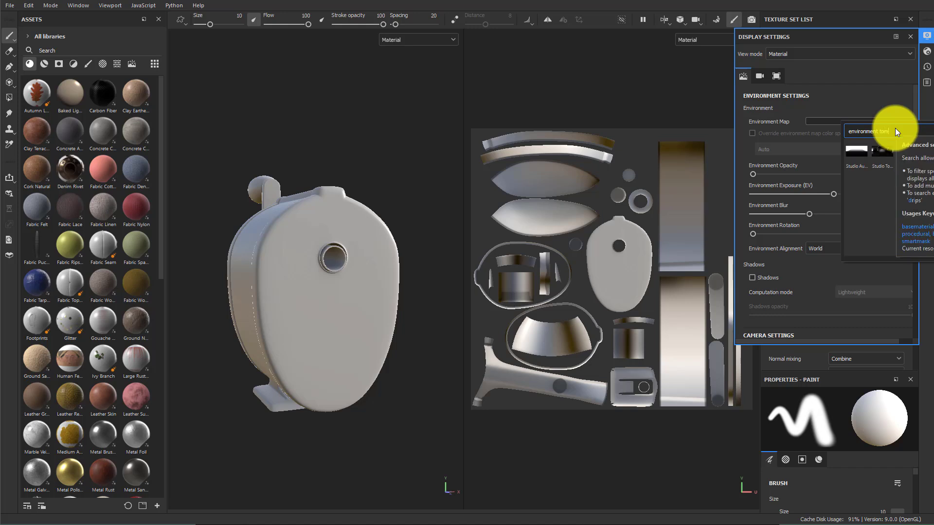
{"action": "left_click", "coordinate": [879, 153]}
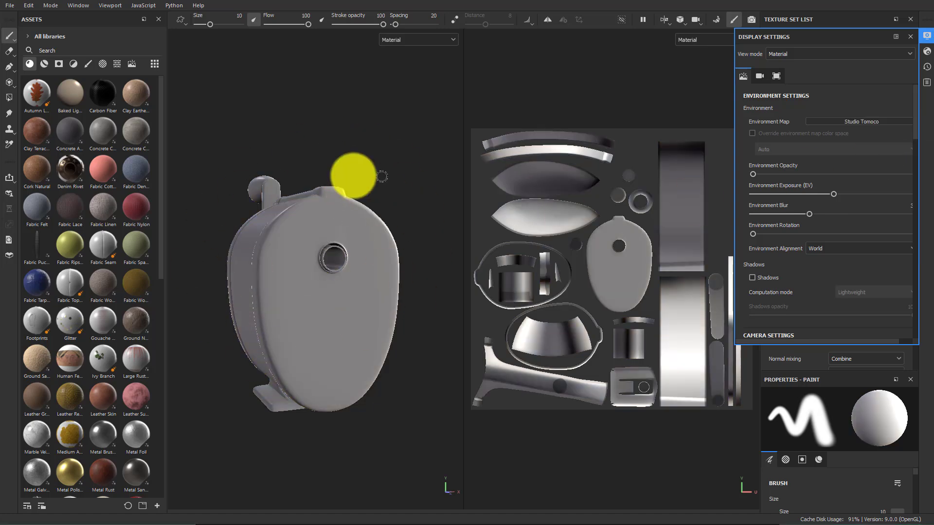
{"action": "left_click_drag", "start_coordinate": [354, 175], "coordinate": [382, 185], "text": "alt"}
{"action": "right_click_drag", "start_coordinate": [382, 185], "coordinate": [341, 181], "text": "shift"}
{"action": "scroll", "coordinate": [815, 160], "scroll_direction": "down", "scroll_amount": 5}
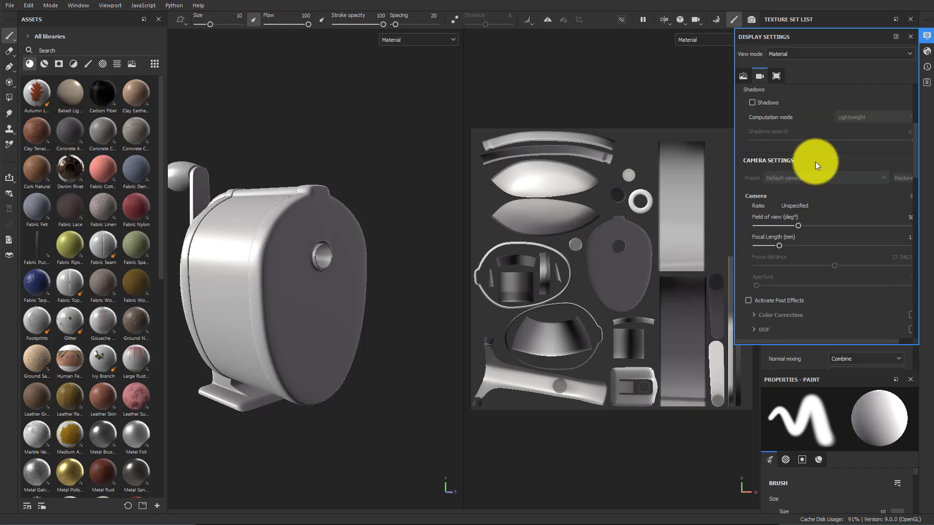
Activate post effects in the display settings and expand the Tone Mapping section
{"action": "scroll", "coordinate": [816, 159], "scroll_direction": "up", "scroll_amount": 5}
{"action": "scroll", "coordinate": [822, 165], "scroll_direction": "down", "scroll_amount": 5}
{"action": "scroll", "coordinate": [825, 169], "scroll_direction": "down", "scroll_amount": 3}
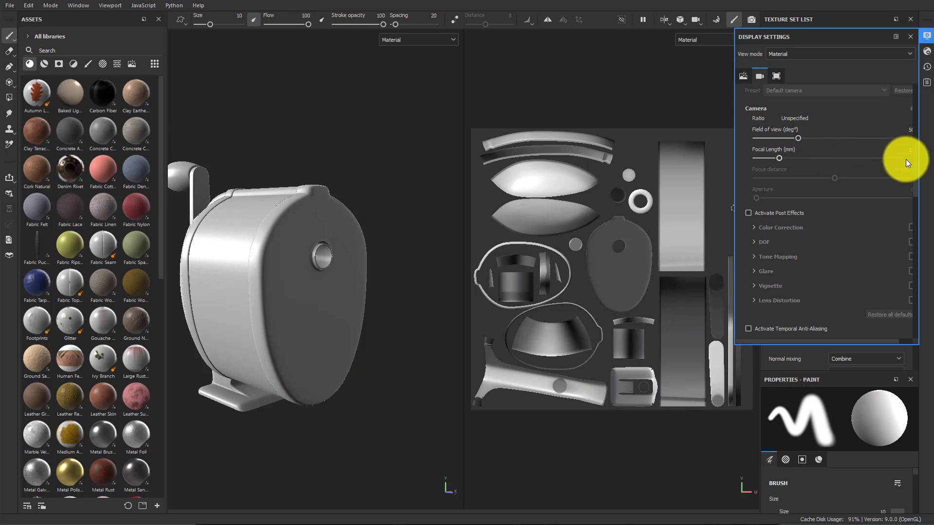
{"action": "left_click_drag", "start_coordinate": [914, 186], "coordinate": [915, 203]}
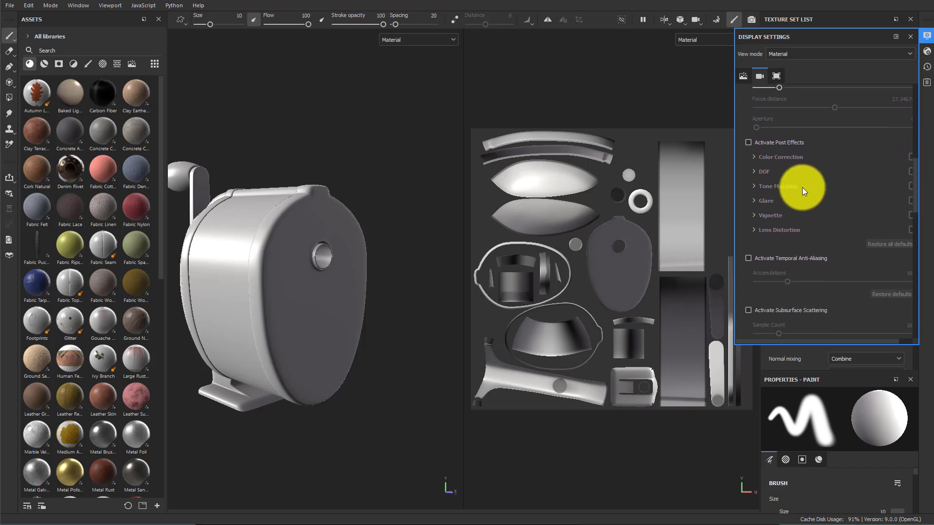
{"action": "left_click", "coordinate": [748, 144]}
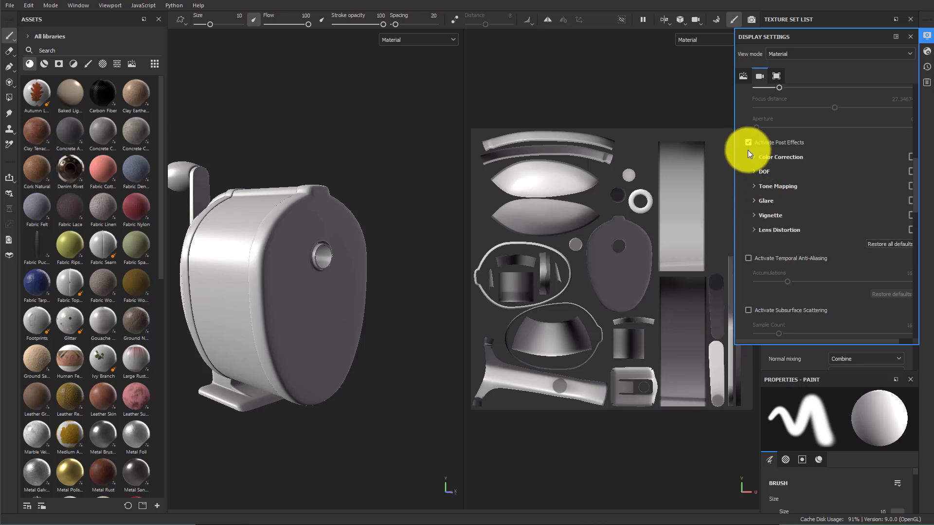
{"action": "left_click", "coordinate": [754, 187]}
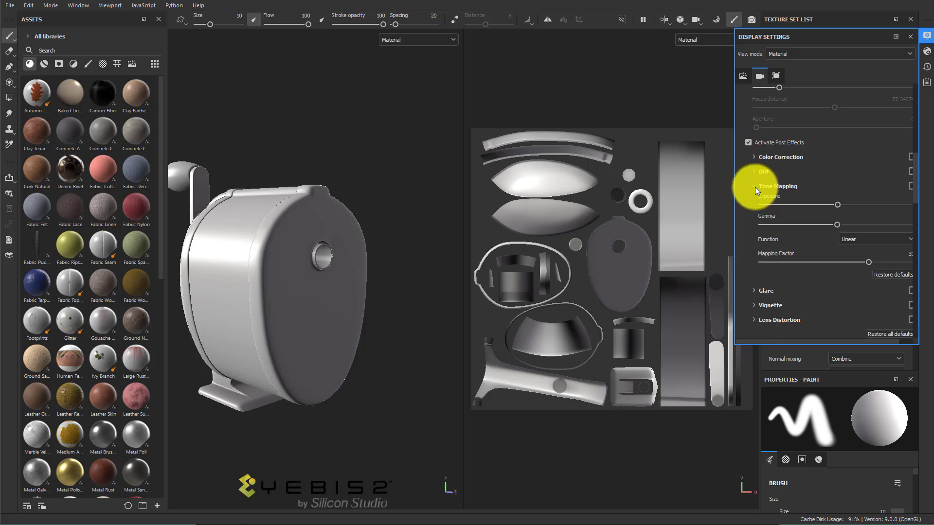
Set the tone mapping function to Sensitometric
{"action": "left_click", "coordinate": [862, 238]}
{"action": "left_click", "coordinate": [862, 239]}
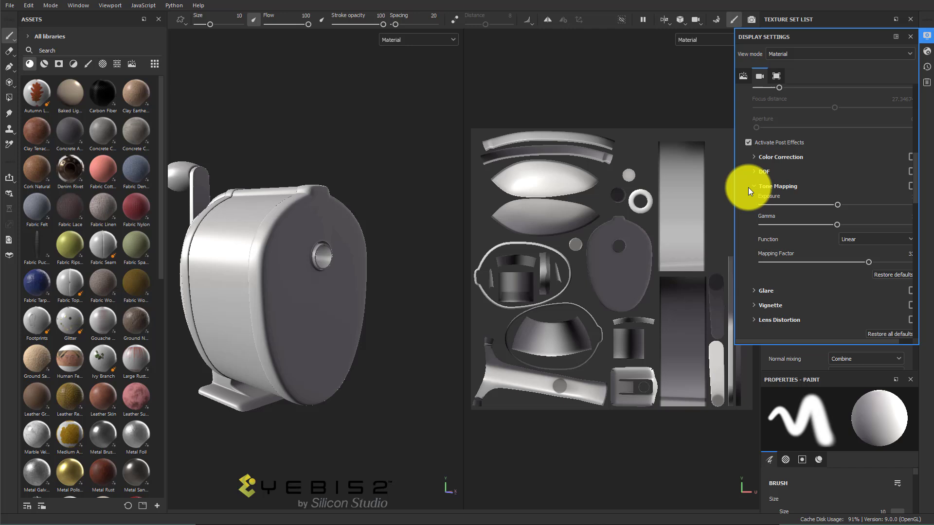
{"action": "left_click", "coordinate": [864, 238]}
{"action": "left_click", "coordinate": [863, 238]}
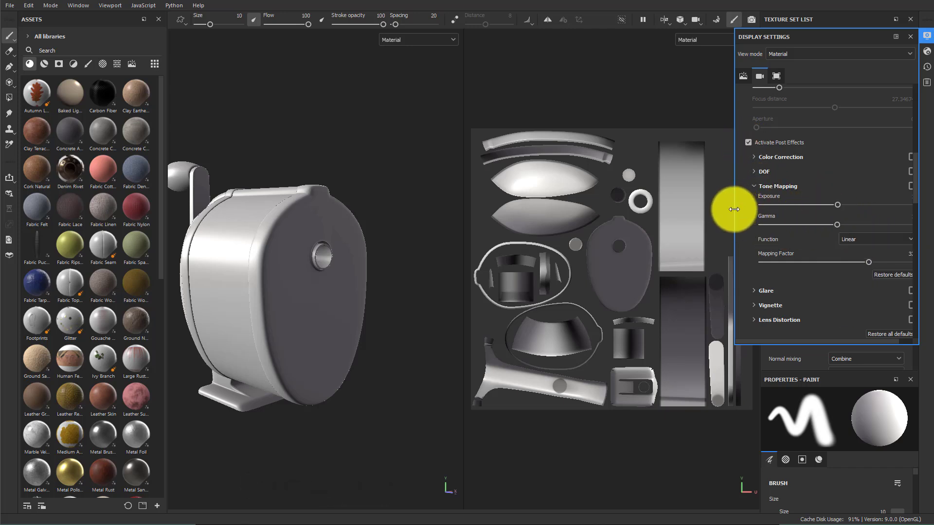
{"action": "left_click_drag", "start_coordinate": [836, 340], "coordinate": [859, 340]}
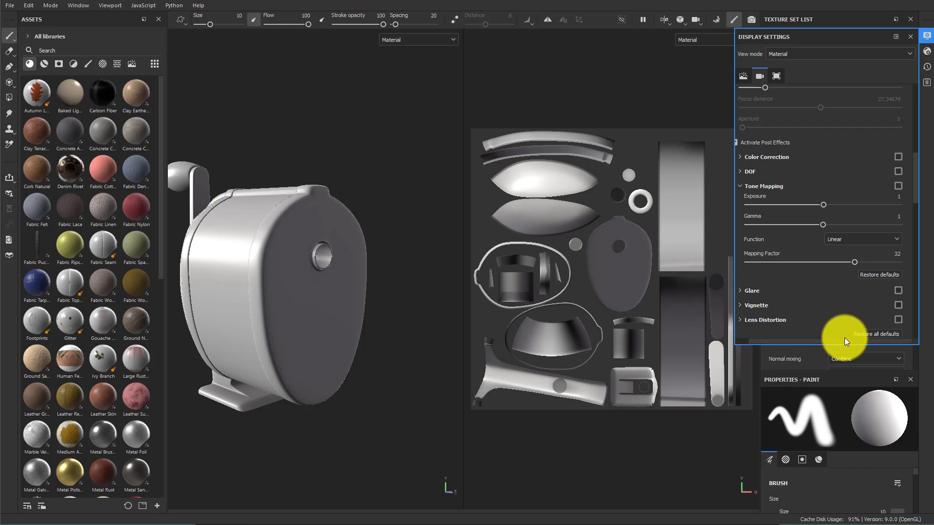
{"action": "left_click", "coordinate": [842, 238]}
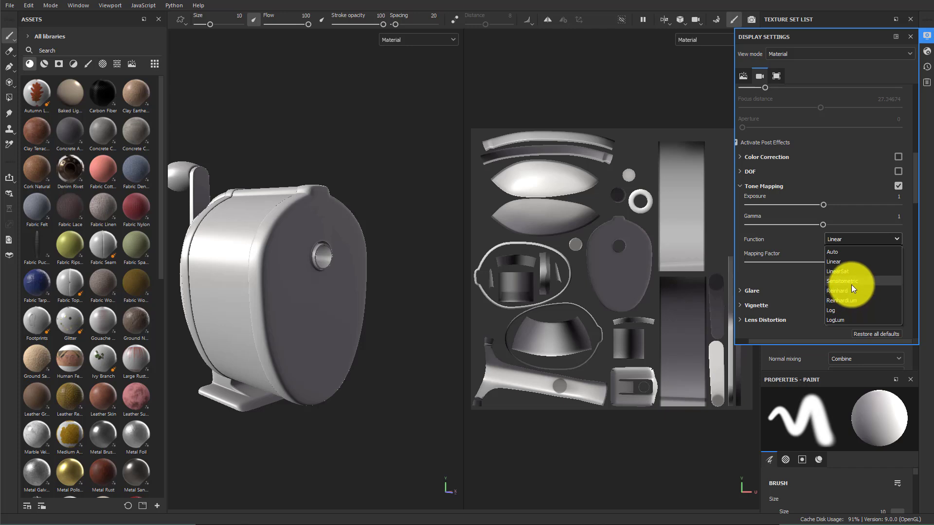
{"action": "left_click", "coordinate": [851, 284]}
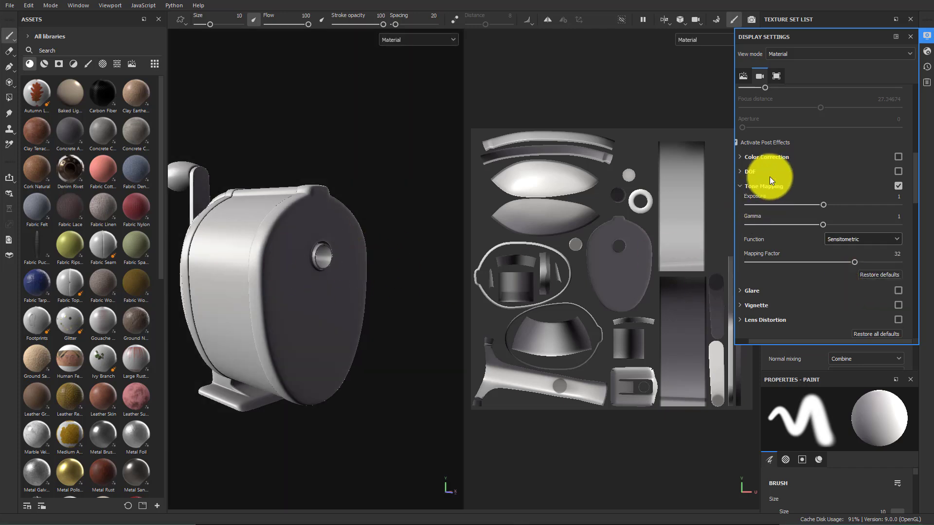
Activate the color profile, choose the sRGBf profile, and close the display settings
{"action": "scroll", "coordinate": [818, 263], "scroll_direction": "down", "scroll_amount": 3}
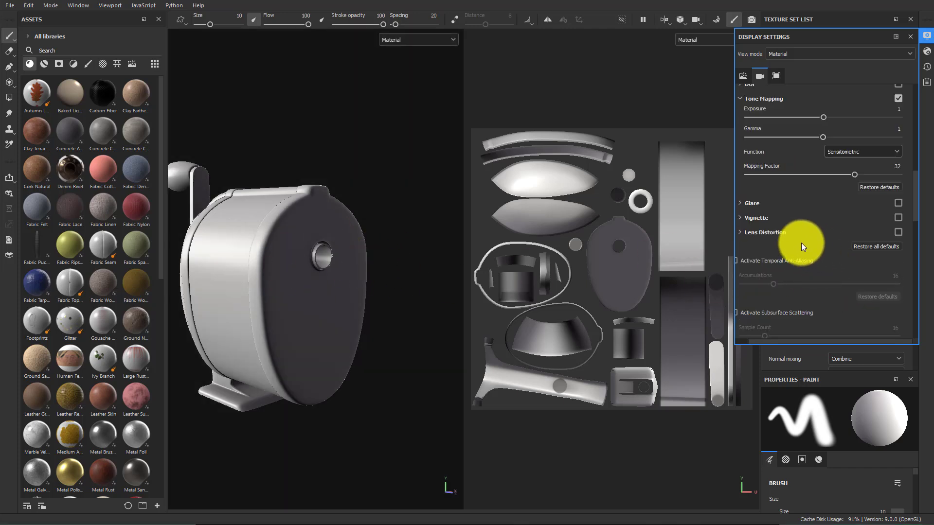
{"action": "scroll", "coordinate": [802, 247], "scroll_direction": "down", "scroll_amount": 2}
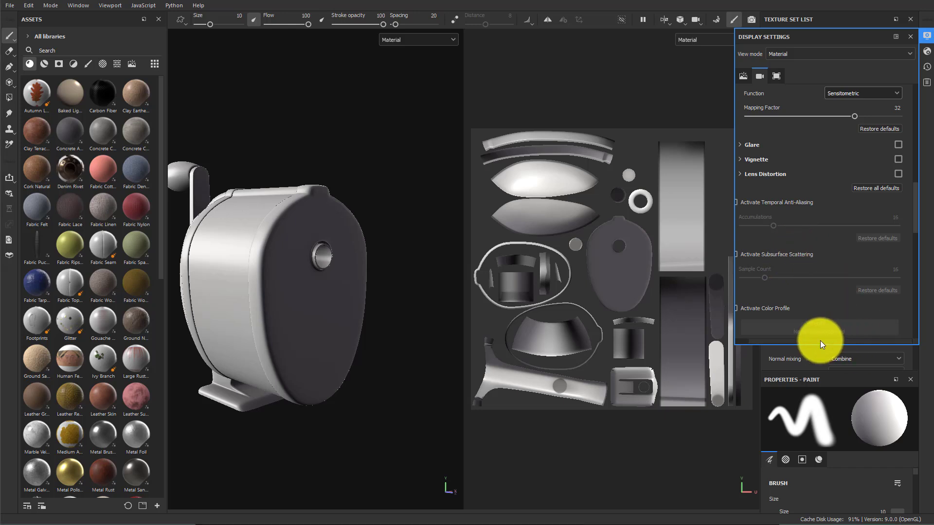
{"action": "left_click_drag", "start_coordinate": [820, 340], "coordinate": [810, 340]}
{"action": "scroll", "coordinate": [819, 287], "scroll_direction": "down", "scroll_amount": 4}
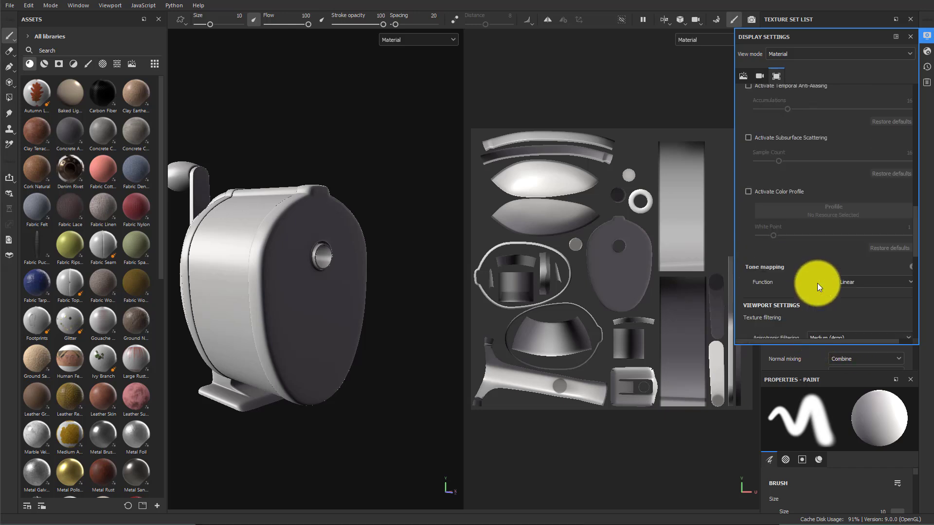
{"action": "left_click", "coordinate": [748, 191]}
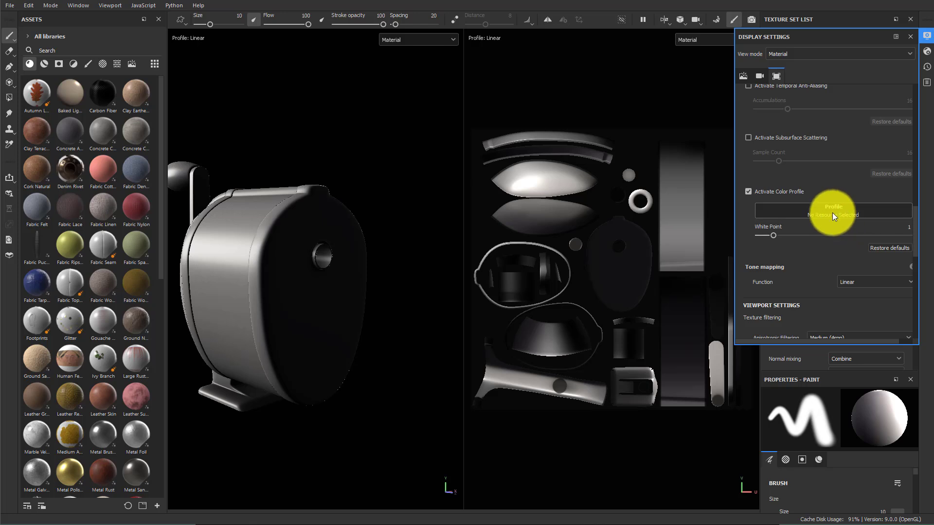
{"action": "left_click", "coordinate": [837, 212]}
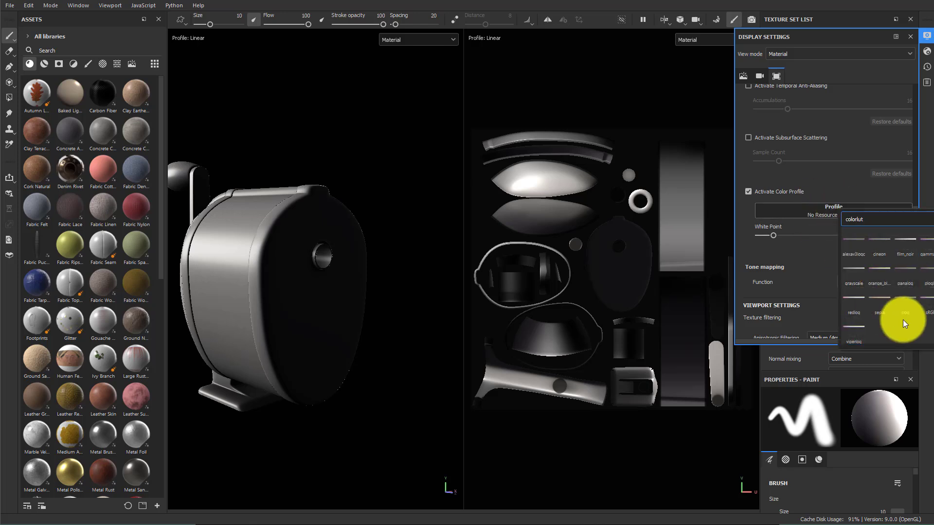
{"action": "left_click", "coordinate": [930, 315]}
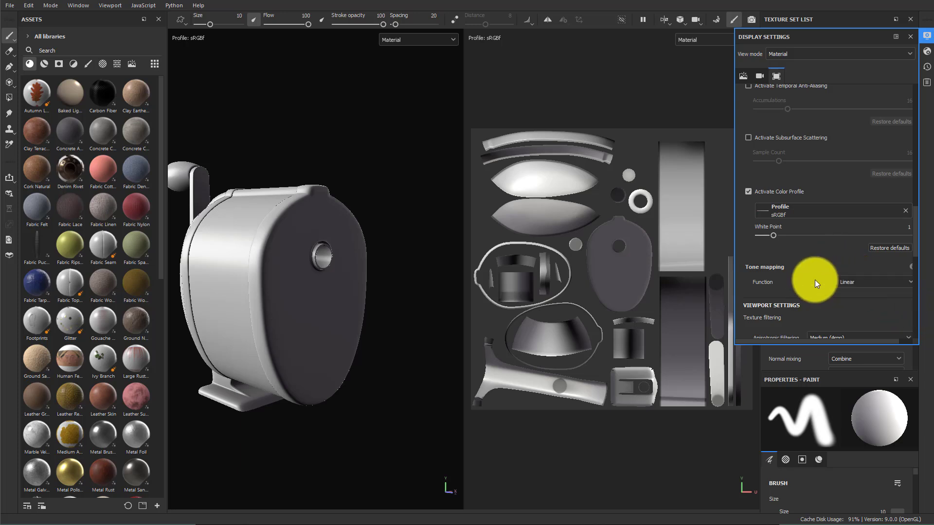
{"action": "scroll", "coordinate": [803, 279], "scroll_direction": "down", "scroll_amount": 3}
{"action": "scroll", "coordinate": [803, 273], "scroll_direction": "up", "scroll_amount": 7}
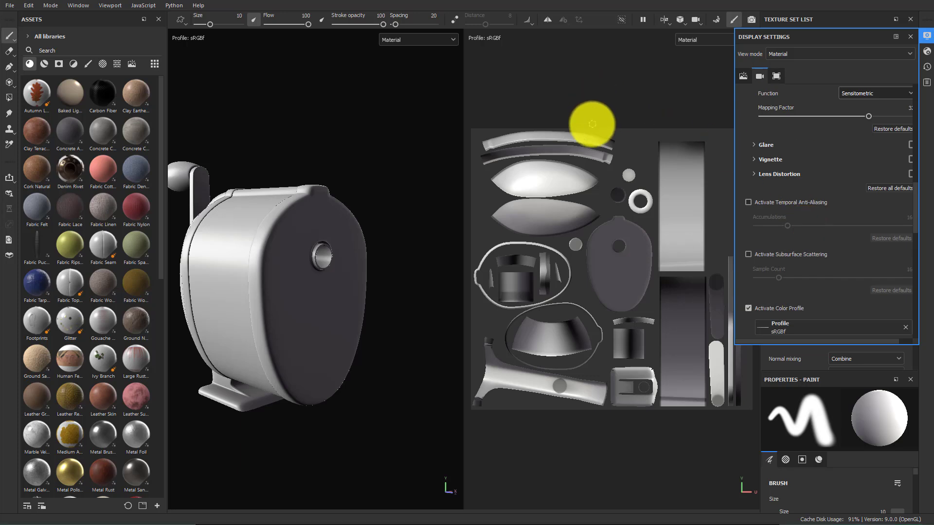
{"action": "left_click", "coordinate": [911, 37]}
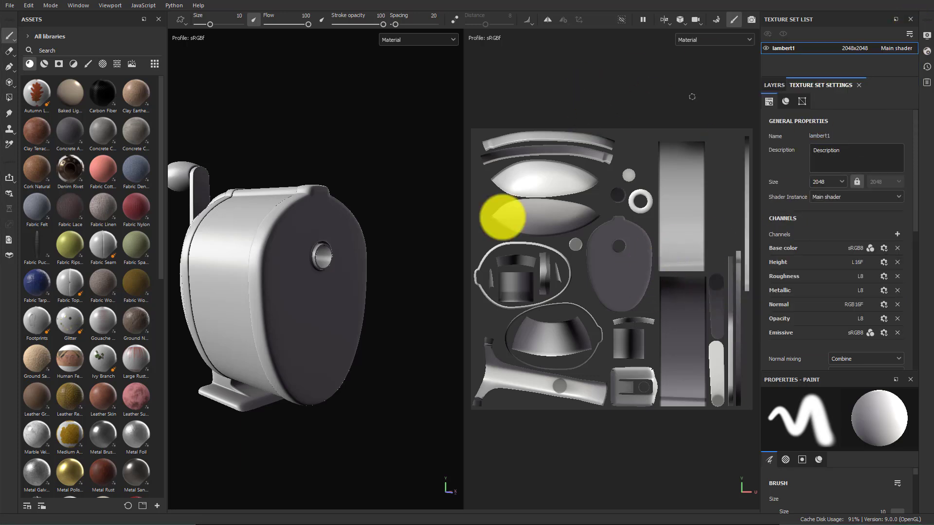
Add a fill layer in the layer stack and rename it CrurvOverlay
{"action": "left_click", "coordinate": [771, 85]}
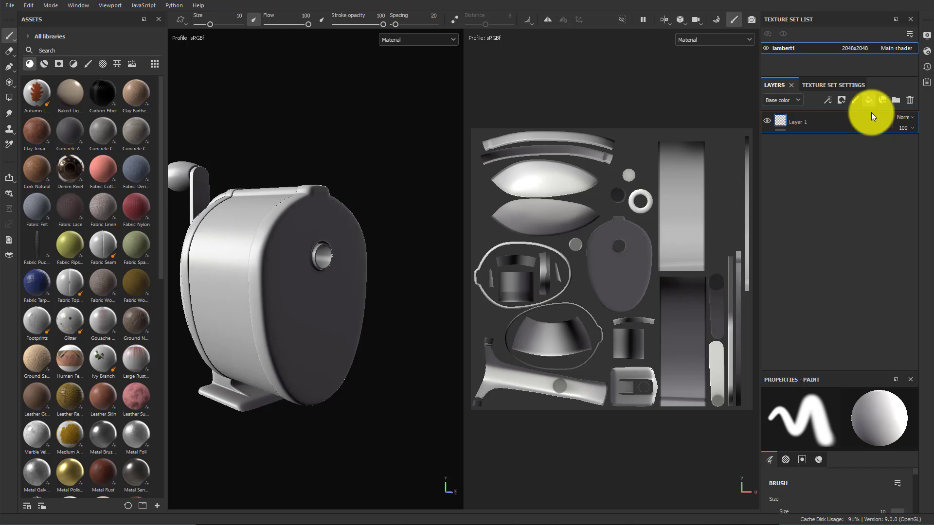
{"action": "left_click", "coordinate": [869, 99]}
{"action": "double_click", "coordinate": [811, 124]}
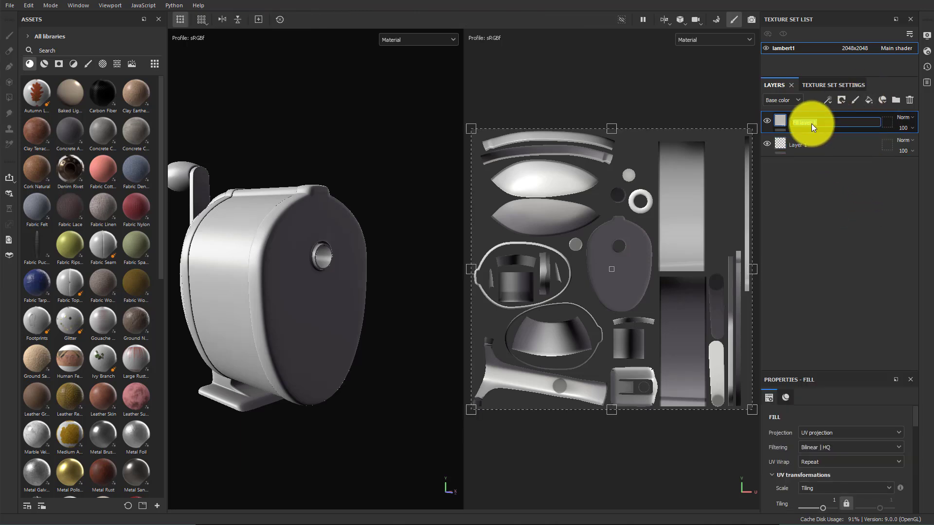
{"action": "type", "text": "C"}
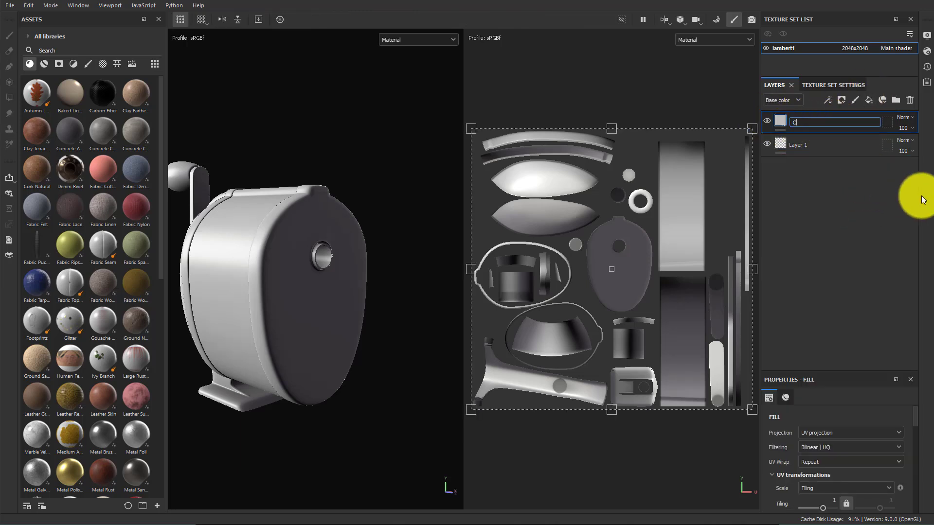
{"action": "type", "text": "rurvOverlay"}
{"action": "key", "text": "Return"}
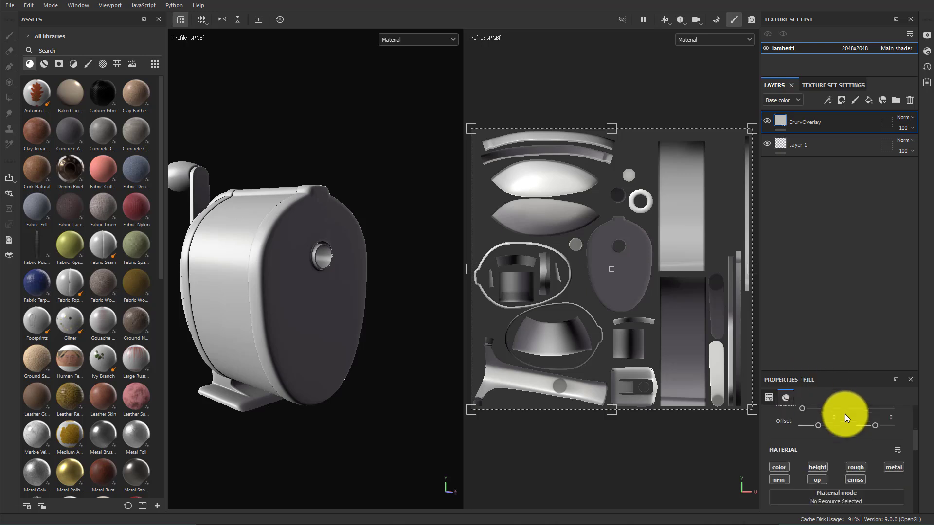
Turn off every material channel of the fill layer except color
{"action": "left_click_drag", "start_coordinate": [823, 370], "coordinate": [834, 239]}
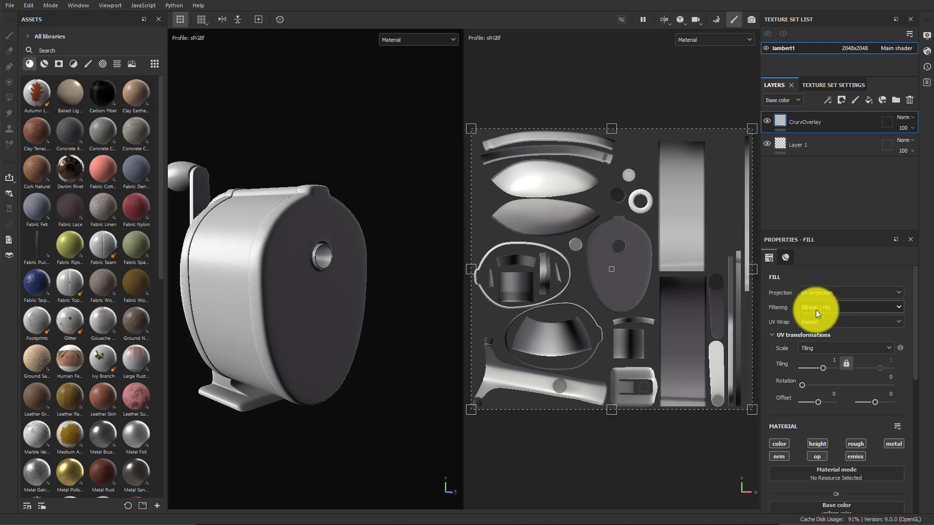
{"action": "scroll", "coordinate": [847, 356], "scroll_direction": "down", "scroll_amount": 3}
{"action": "scroll", "coordinate": [847, 356], "scroll_direction": "up", "scroll_amount": 1}
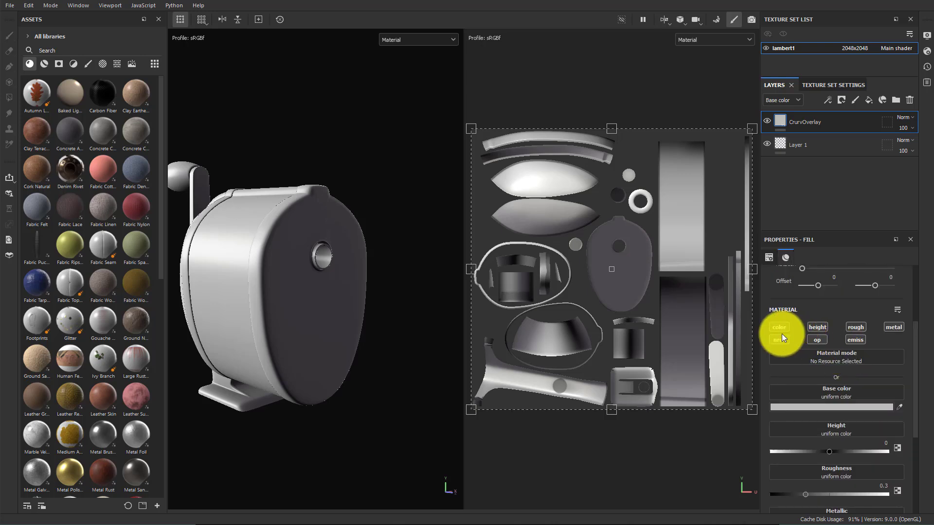
{"action": "left_click", "coordinate": [815, 327]}
{"action": "left_click", "coordinate": [851, 338]}
{"action": "left_click", "coordinate": [855, 327]}
{"action": "left_click", "coordinate": [894, 326]}
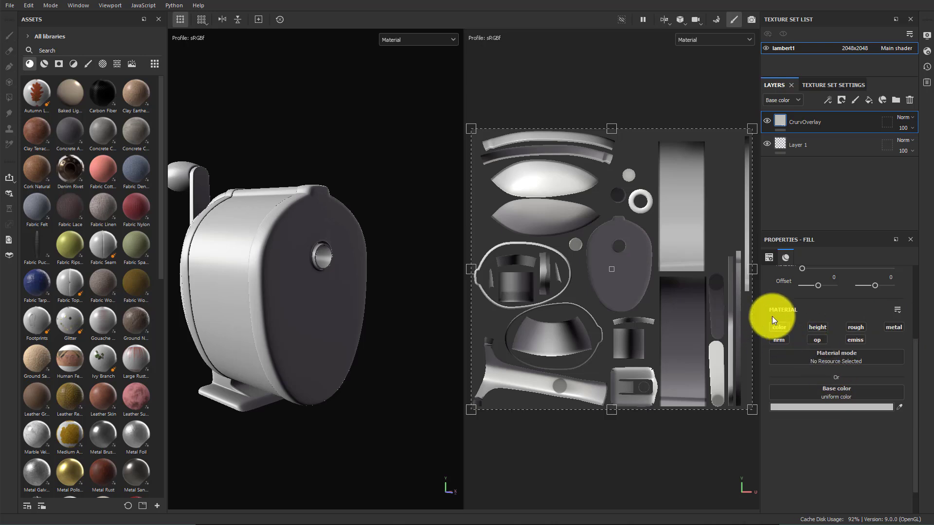
Assign the baked curvature map as the fill layer's base color
{"action": "left_click", "coordinate": [840, 391]}
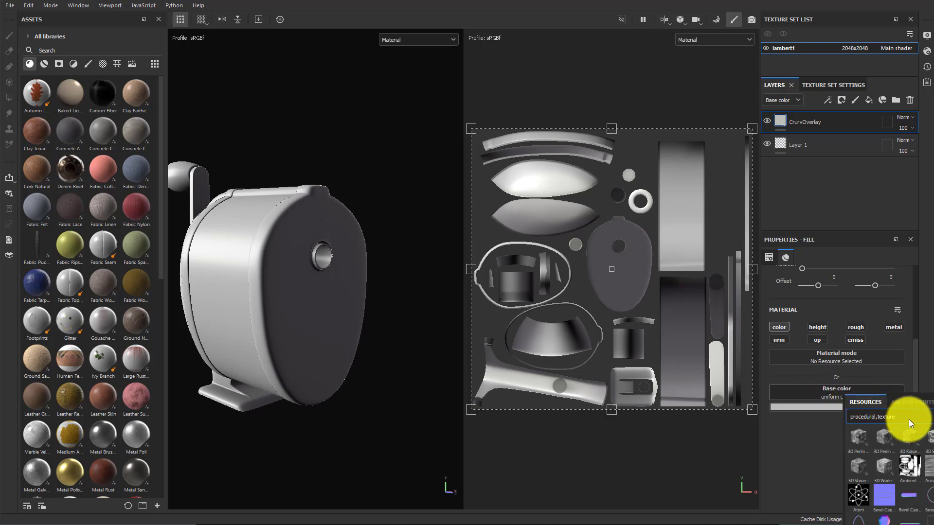
{"action": "type", "text": "curv"}
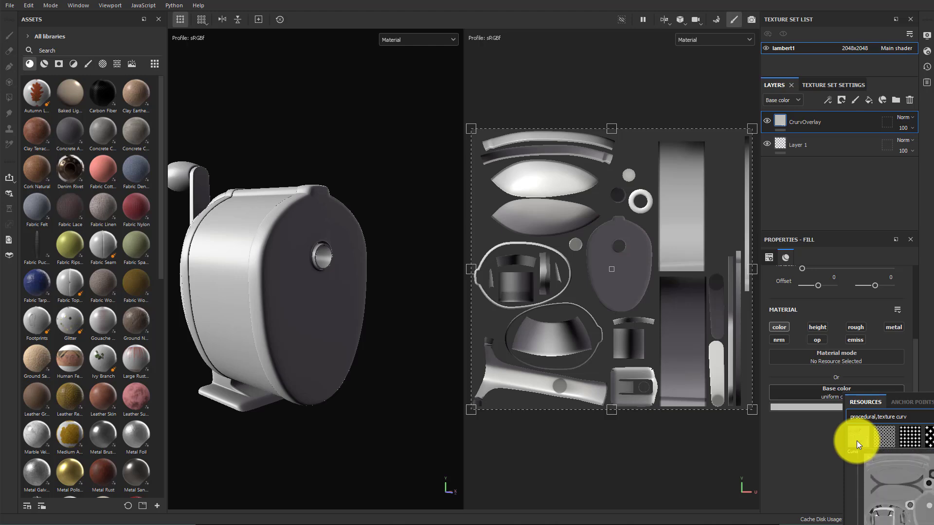
{"action": "left_click", "coordinate": [856, 440]}
Set the CrurvOverlay layer's blend mode to Overlay and its opacity to 60
{"action": "mouse_move", "coordinate": [271, 255]}
{"action": "left_mouse_down", "text": "alt"}
{"action": "mouse_move", "coordinate": [250, 261]}
{"action": "mouse_move", "coordinate": [402, 269]}
{"action": "mouse_move", "coordinate": [369, 287]}
{"action": "mouse_move", "coordinate": [384, 273]}
{"action": "left_mouse_up", "text": "alt"}
{"action": "left_click", "coordinate": [905, 117]}
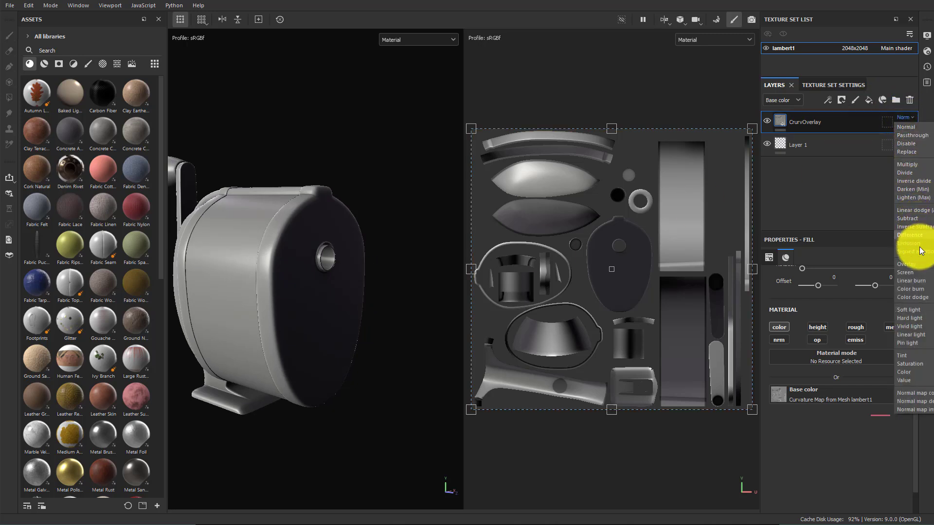
{"action": "left_click", "coordinate": [907, 264]}
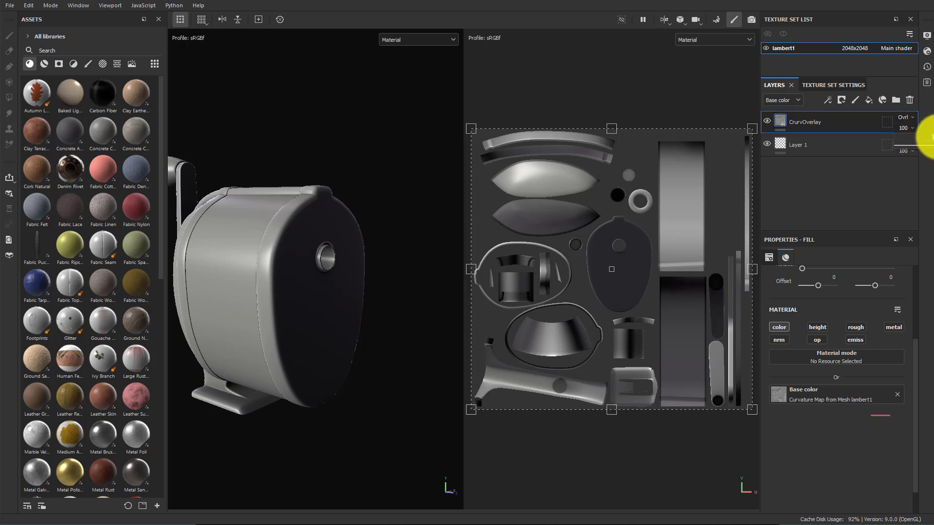
{"action": "left_click_drag", "start_coordinate": [933, 141], "coordinate": [923, 138]}
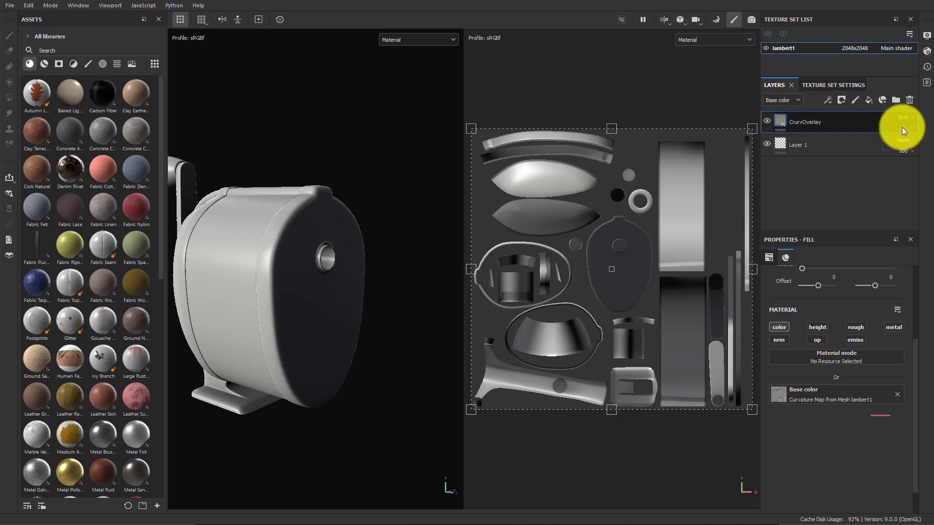
{"action": "left_click_drag", "start_coordinate": [371, 327], "coordinate": [398, 321], "text": "alt"}
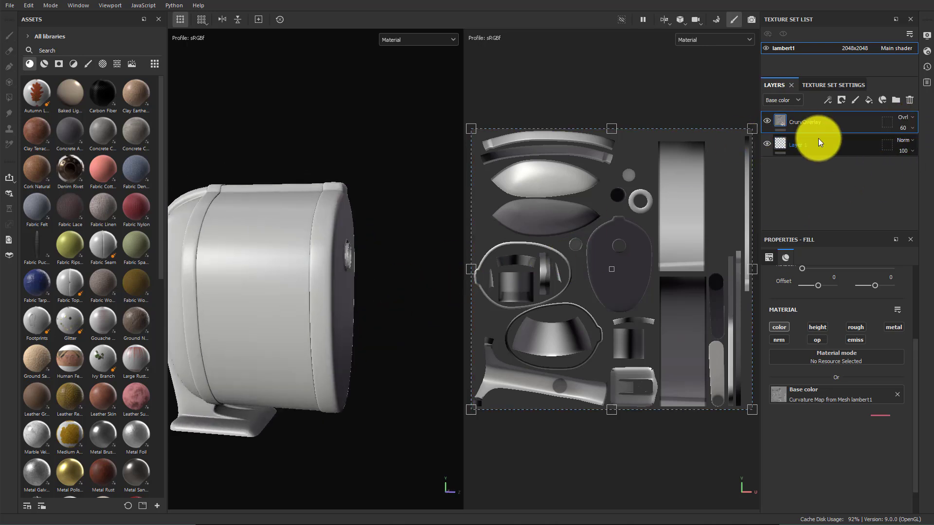
Tag the CrurvOverlay layer with a red color label
{"action": "right_click", "coordinate": [844, 120]}
{"action": "left_click", "coordinate": [882, 387]}
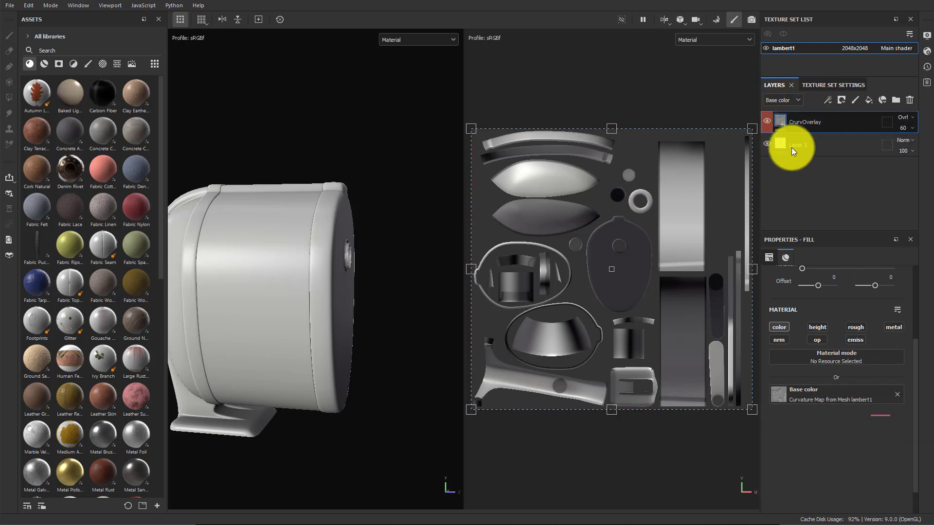
{"action": "left_click_drag", "start_coordinate": [414, 280], "coordinate": [345, 285], "text": "alt"}
{"action": "middle_click_drag", "start_coordinate": [345, 285], "coordinate": [408, 294], "text": "alt"}
{"action": "right_click_drag", "start_coordinate": [408, 295], "coordinate": [455, 284], "text": "alt"}
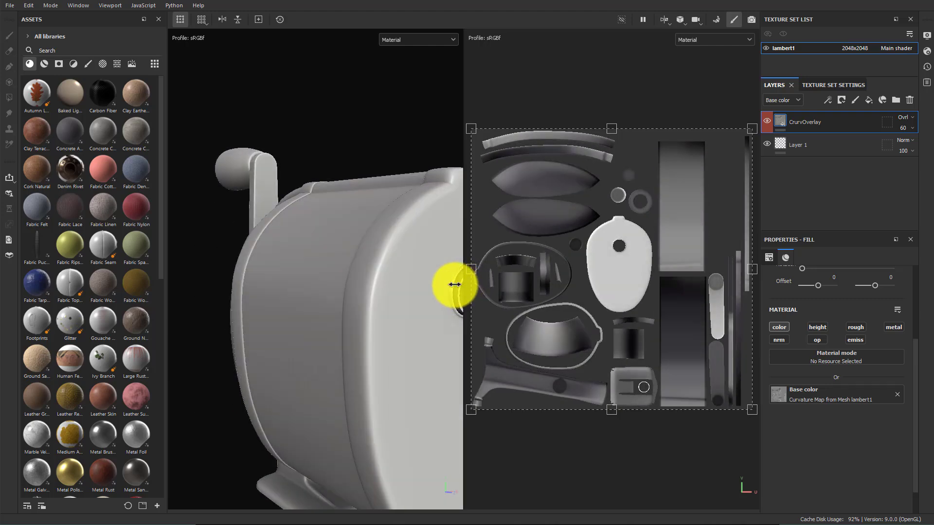
{"action": "left_click_drag", "start_coordinate": [454, 284], "coordinate": [370, 271], "text": "alt"}
{"action": "right_click_drag", "start_coordinate": [370, 271], "coordinate": [233, 241], "text": "alt"}
{"action": "middle_click_drag", "start_coordinate": [335, 223], "coordinate": [275, 218], "text": "alt"}
{"action": "middle_click_drag", "start_coordinate": [390, 242], "coordinate": [371, 238], "text": "alt"}
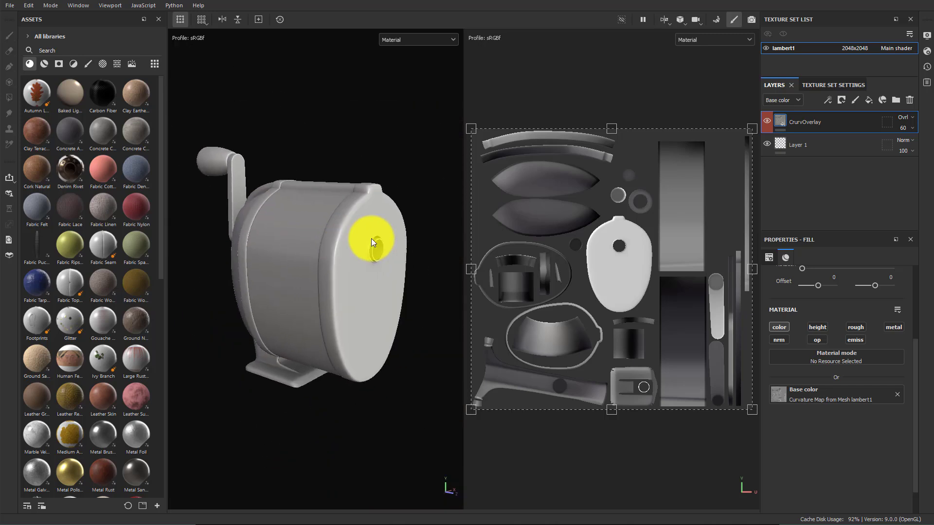
Delete the empty Layer 1 from the layer stack
{"action": "left_click", "coordinate": [833, 151]}
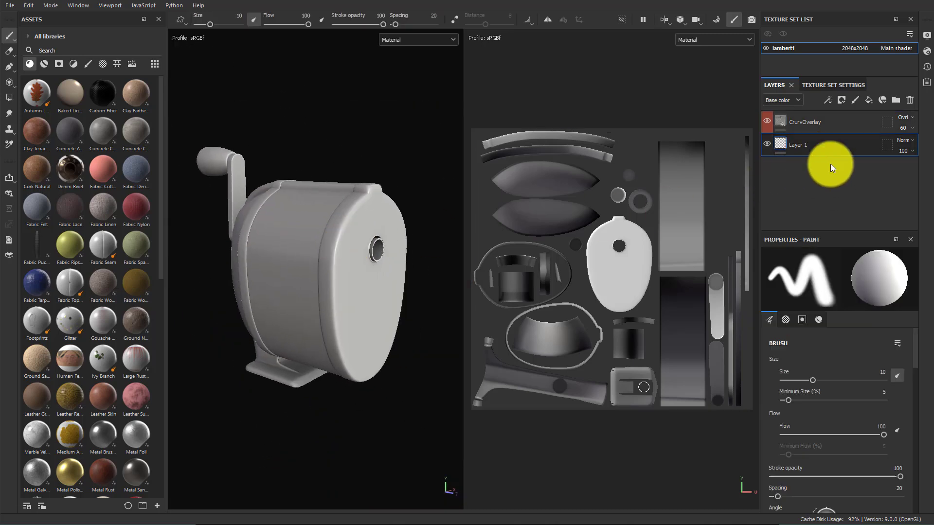
{"action": "key", "text": "Delete"}
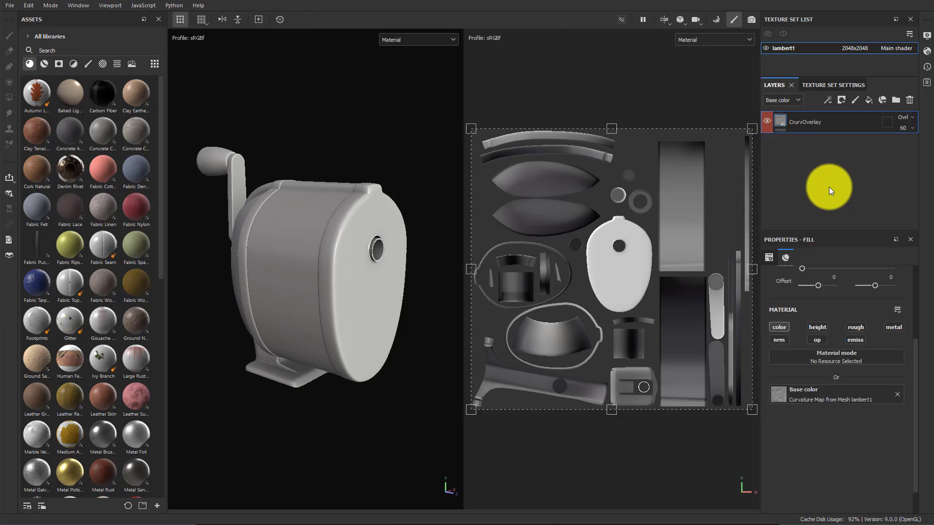
Add a new folder layer to the stack and name it RustedSteel
{"action": "left_click", "coordinate": [894, 97]}
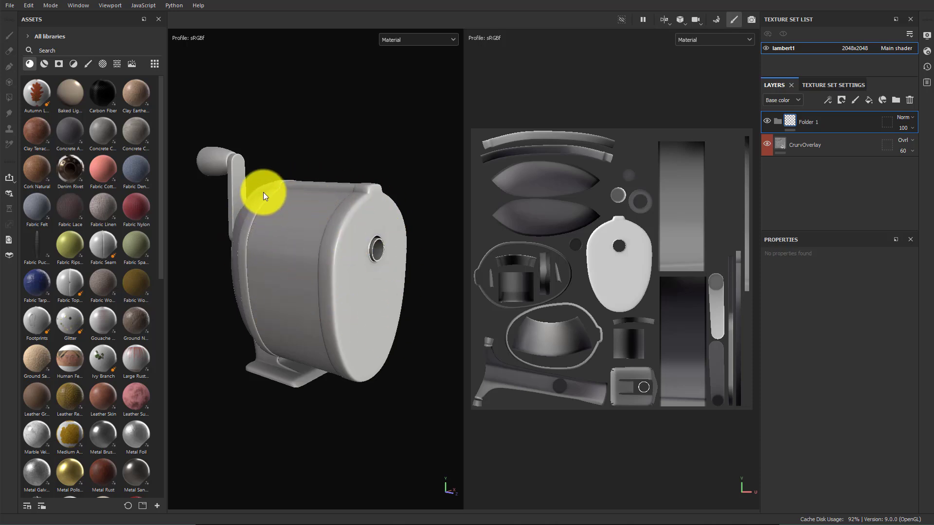
{"action": "left_click_drag", "start_coordinate": [246, 291], "coordinate": [213, 229], "text": "alt"}
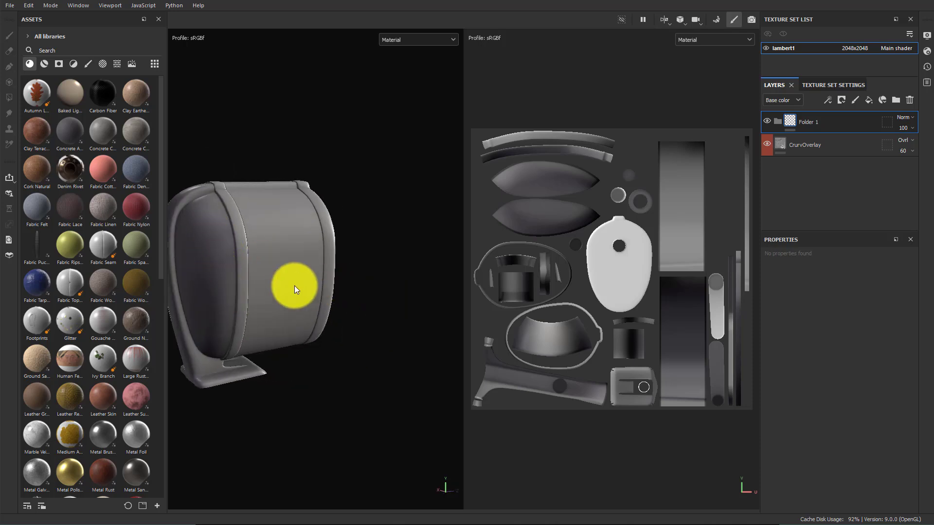
{"action": "middle_click_drag", "start_coordinate": [294, 285], "coordinate": [389, 276], "text": "alt"}
{"action": "right_click_drag", "start_coordinate": [265, 262], "coordinate": [334, 249], "text": "alt"}
{"action": "middle_click_drag", "start_coordinate": [329, 250], "coordinate": [331, 278], "text": "alt"}
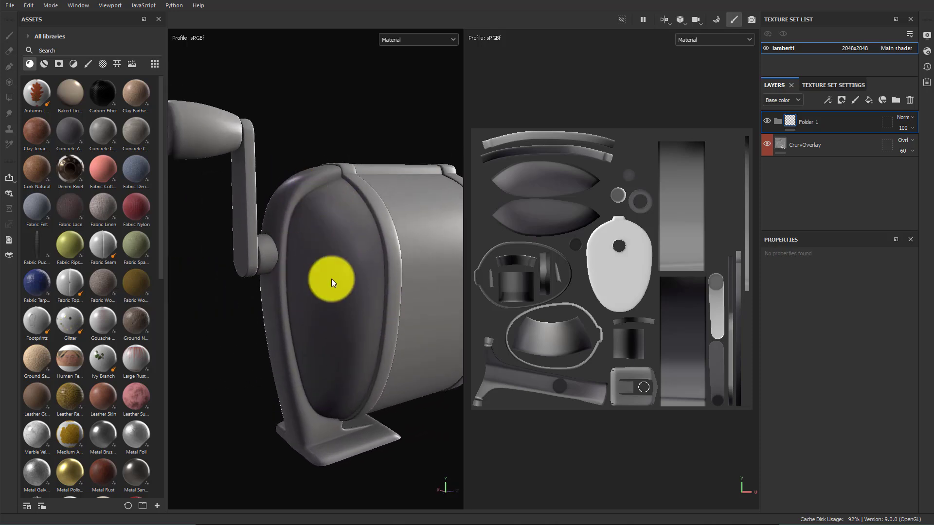
{"action": "left_click_drag", "start_coordinate": [348, 256], "coordinate": [326, 269], "text": "alt"}
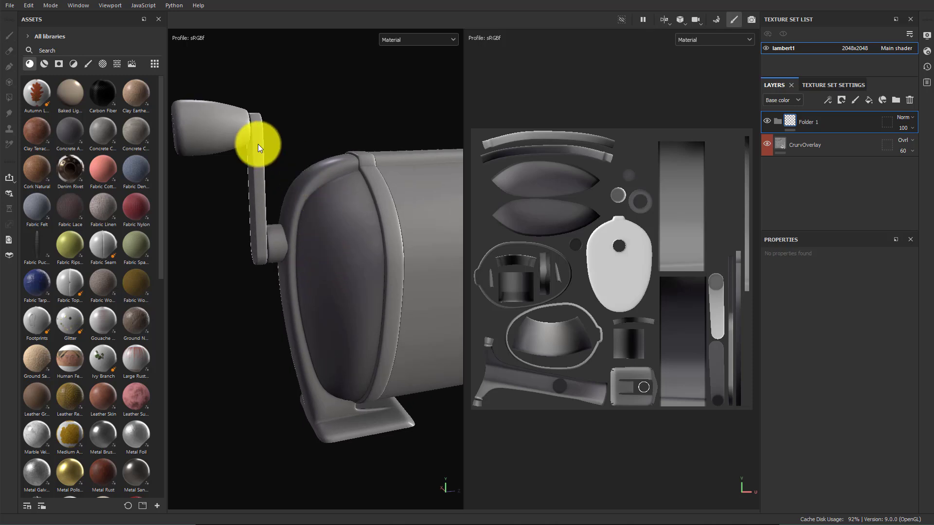
{"action": "middle_click_drag", "start_coordinate": [325, 147], "coordinate": [382, 270], "text": "alt"}
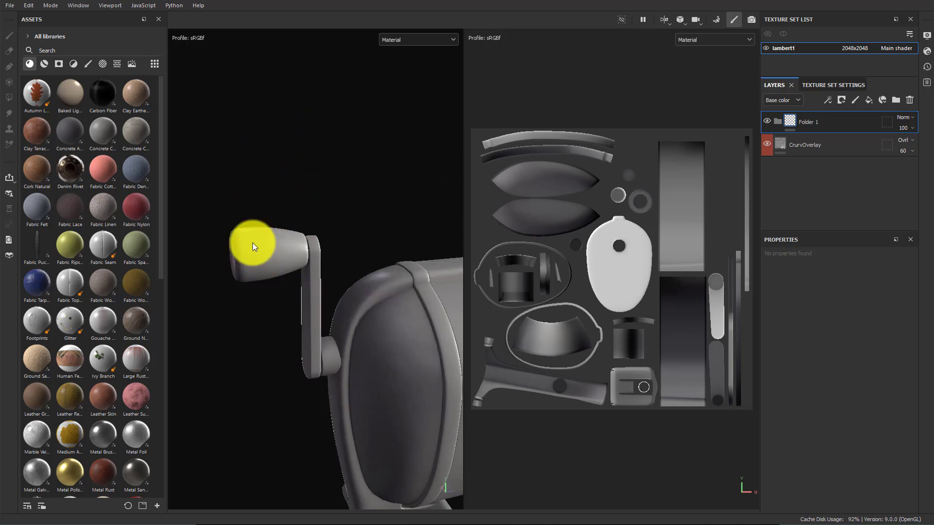
{"action": "left_click_drag", "start_coordinate": [237, 246], "coordinate": [400, 292], "text": "alt"}
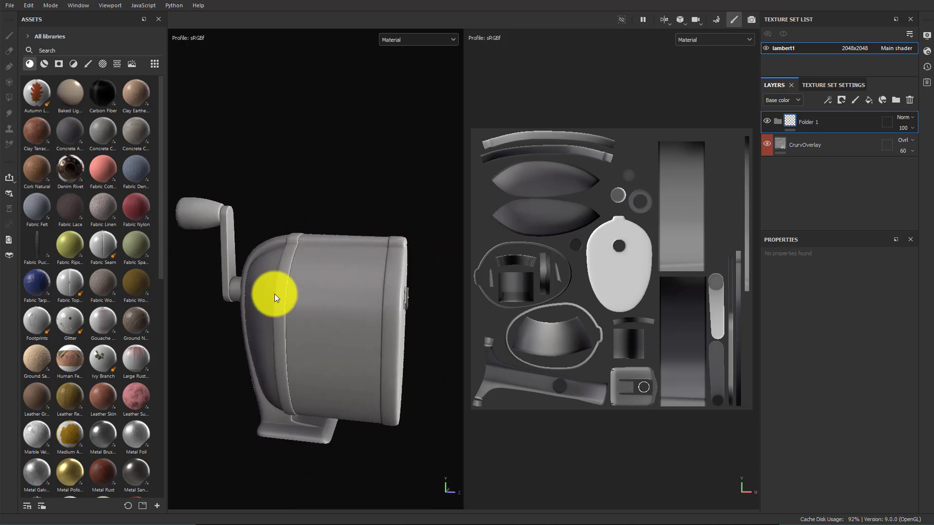
{"action": "left_click_drag", "start_coordinate": [274, 293], "coordinate": [379, 306], "text": "alt"}
{"action": "left_click", "coordinate": [791, 124]}
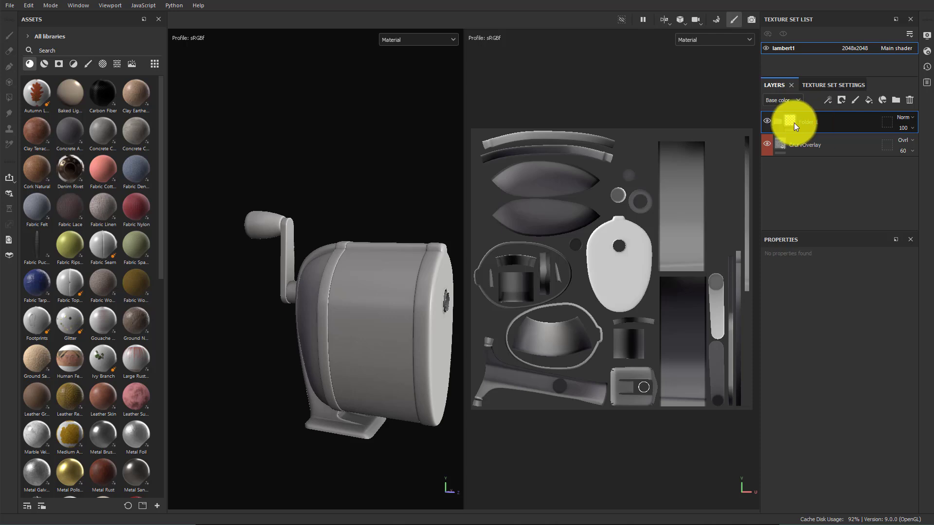
{"action": "double_click", "coordinate": [818, 123]}
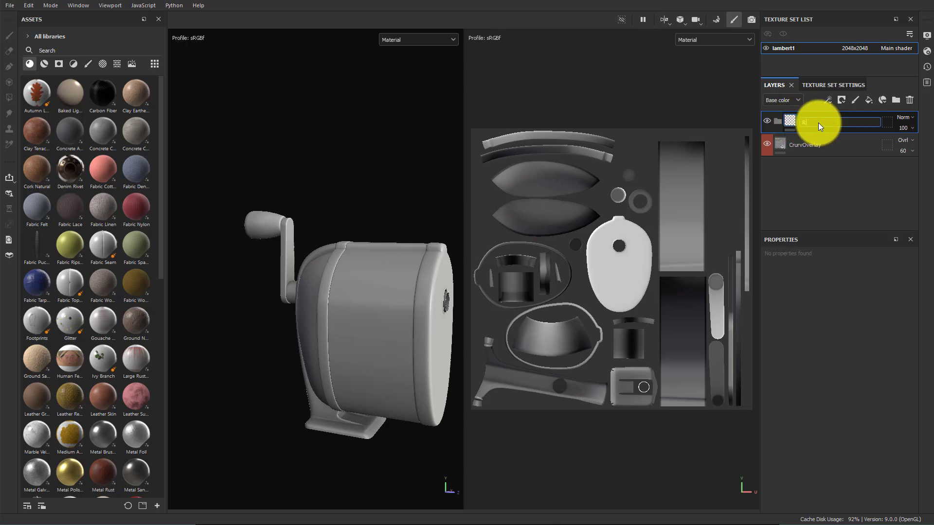
{"action": "type", "text": "RustedSteel"}
{"action": "key", "text": "Return"}
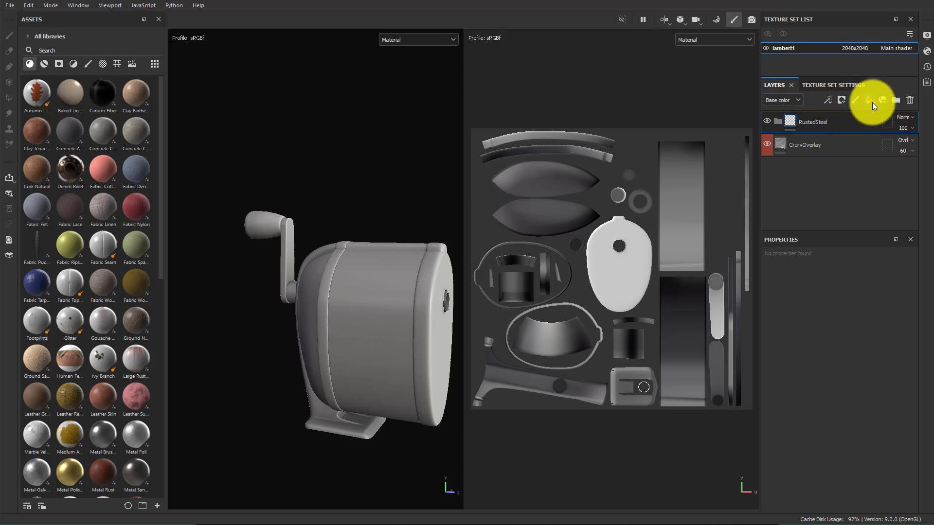
Add another folder layer and name it RustedTin
{"action": "left_click", "coordinate": [884, 100]}
{"action": "double_click", "coordinate": [803, 122]}
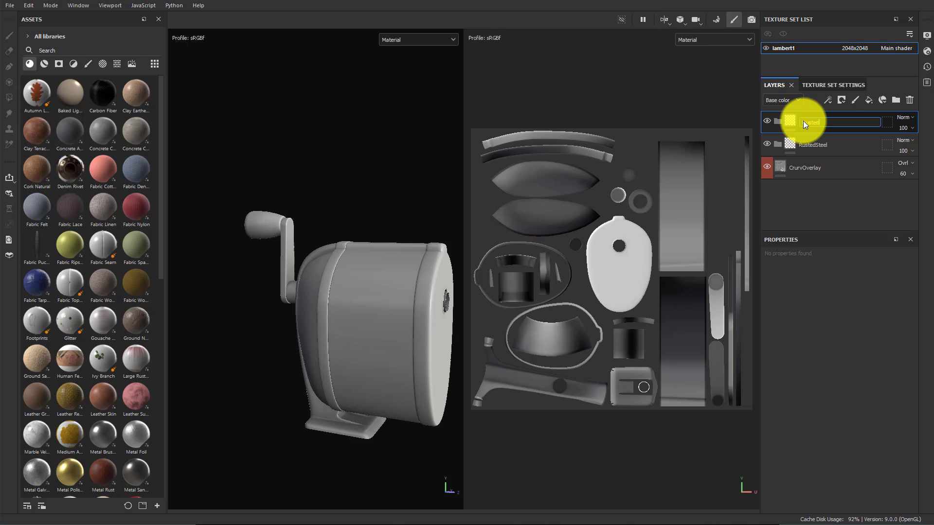
{"action": "type", "text": "RustedTin"}
{"action": "key", "text": "Return"}
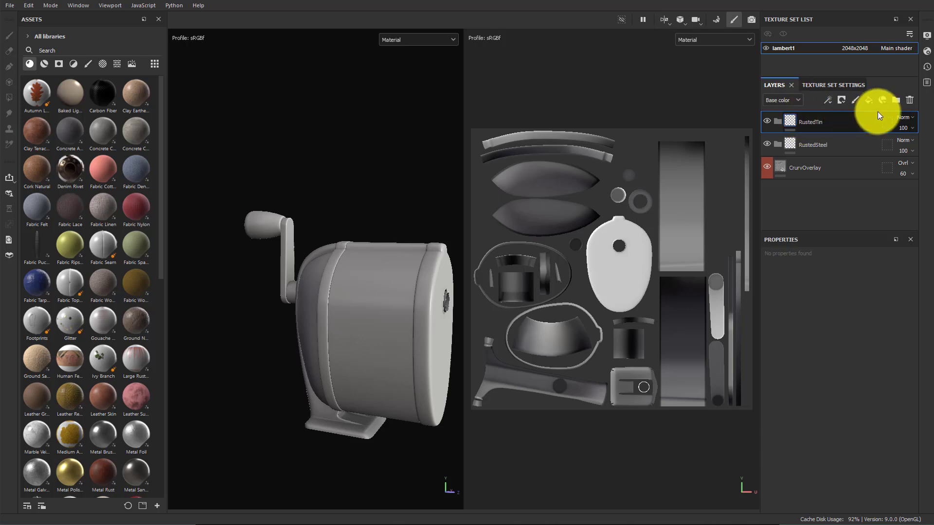
Add another folder layer and name it Enameled Steel
{"action": "left_click", "coordinate": [892, 103]}
{"action": "double_click", "coordinate": [810, 122]}
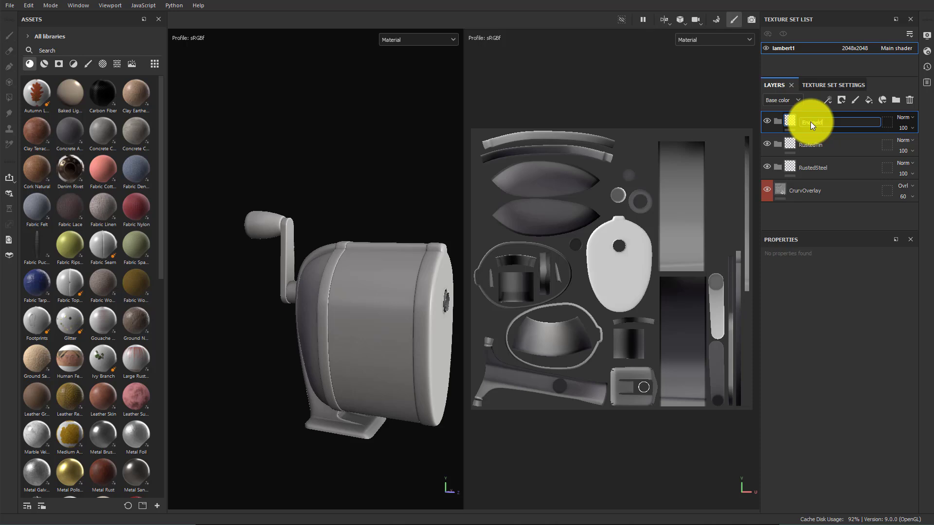
{"action": "type", "text": "Enameled Steel"}
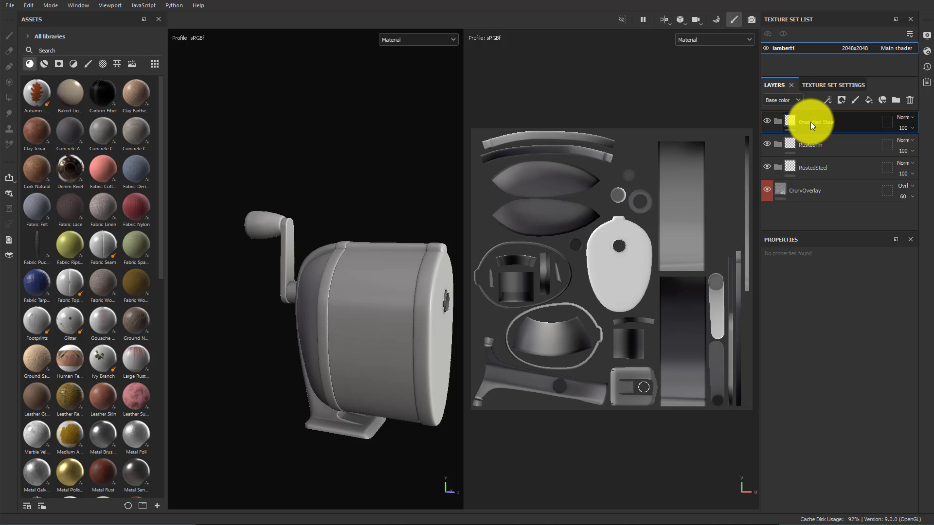
{"action": "key", "text": "Return"}
Add another folder layer and name it StainedWood
{"action": "left_click", "coordinate": [894, 101]}
{"action": "double_click", "coordinate": [818, 122]}
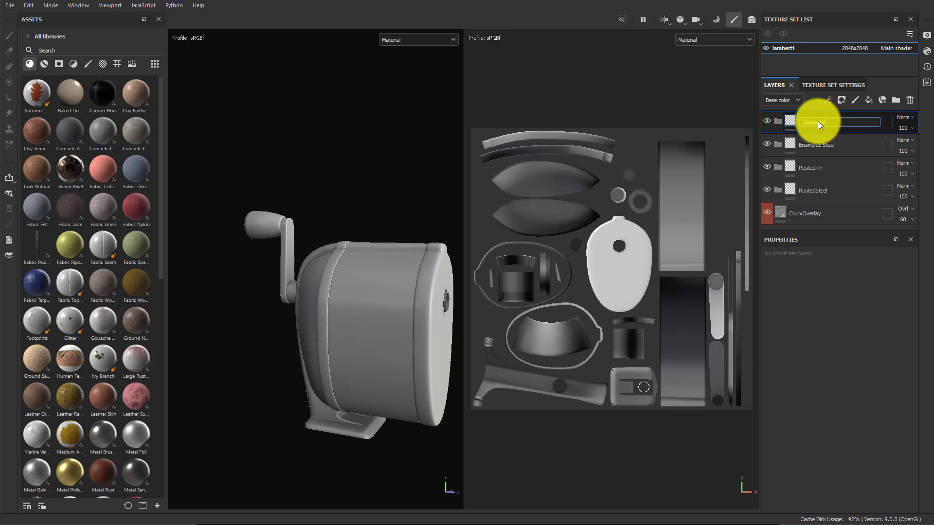
{"action": "key", "text": "Return"}
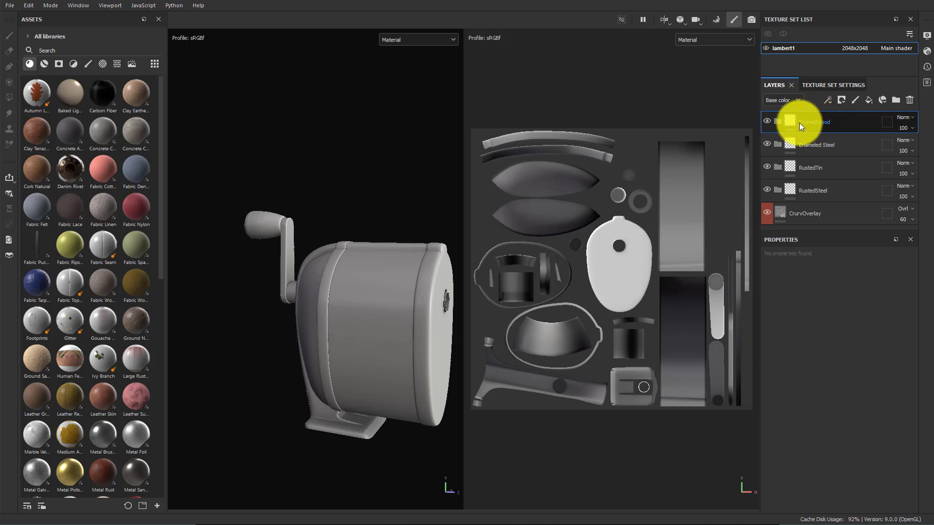
Rename the overlay fill layer to CurvOverlay and move it to the top of the layer stack
{"action": "left_click", "coordinate": [799, 217]}
{"action": "double_click", "coordinate": [798, 214]}
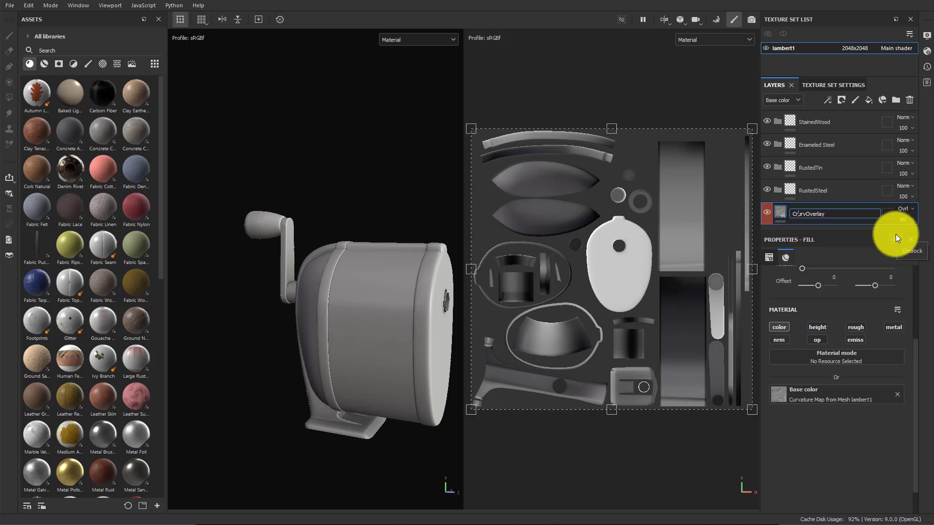
{"action": "key", "text": "BackSpace"}
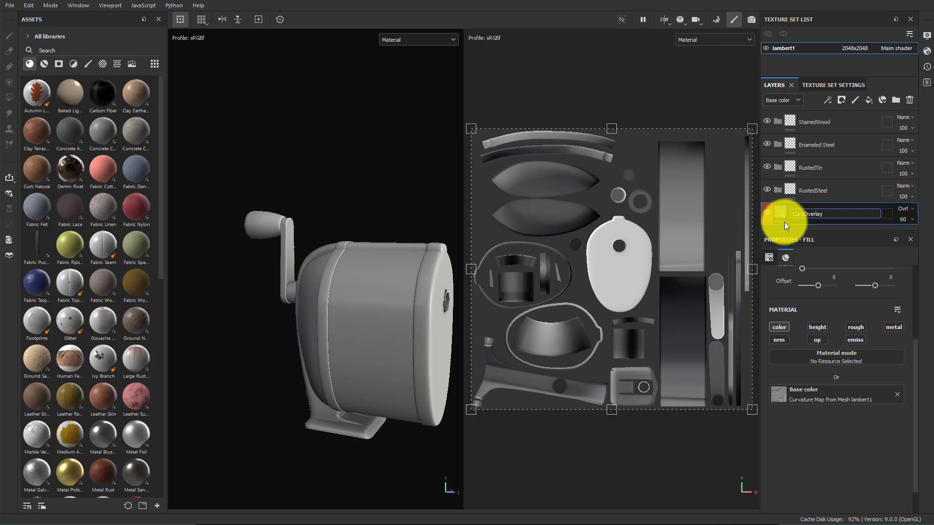
{"action": "left_click", "coordinate": [839, 196]}
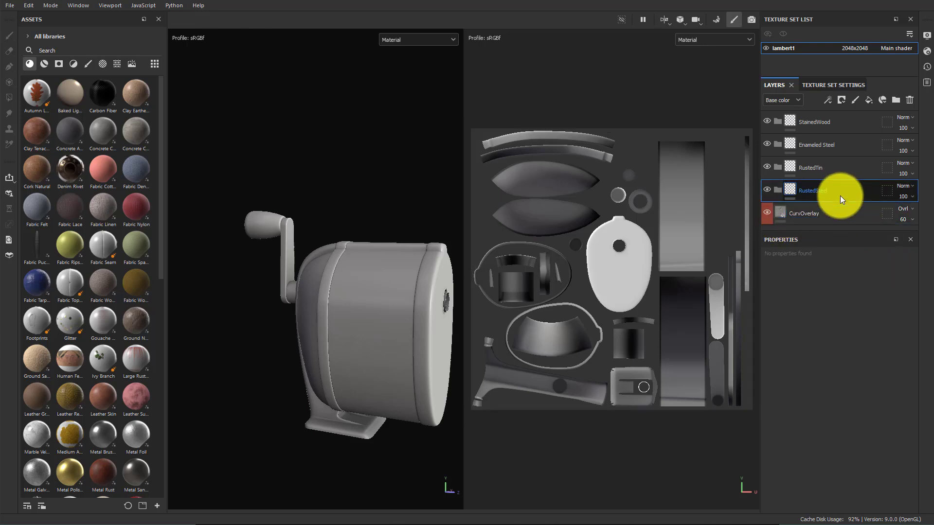
{"action": "left_click", "coordinate": [840, 211]}
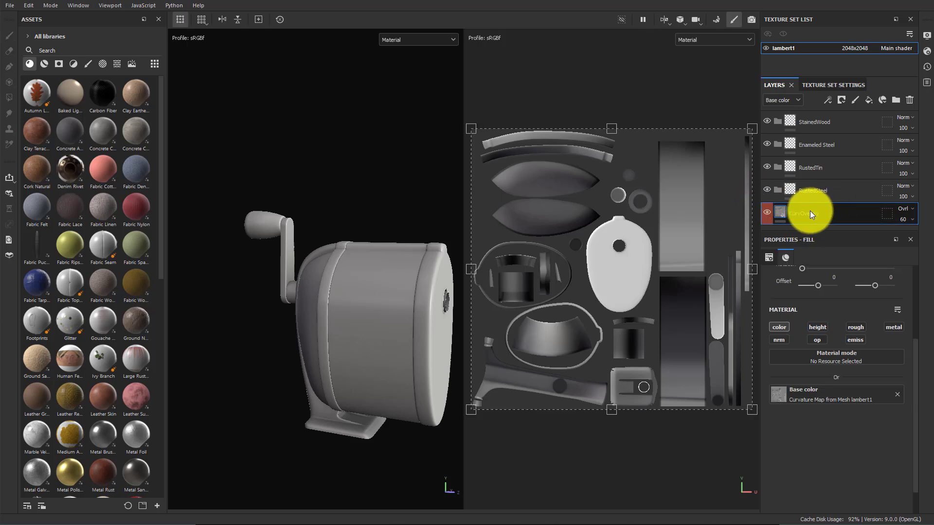
{"action": "left_click_drag", "start_coordinate": [810, 211], "coordinate": [815, 112]}
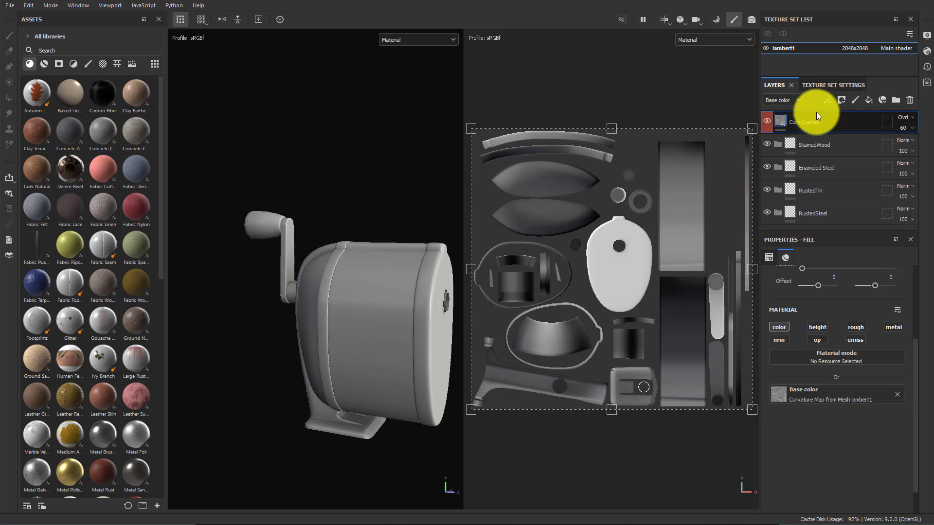
Reorder the folders beneath CurvOverlay as RustedSteel, RustedTin, Enameled Steel, StainedWood
{"action": "left_click", "coordinate": [847, 142]}
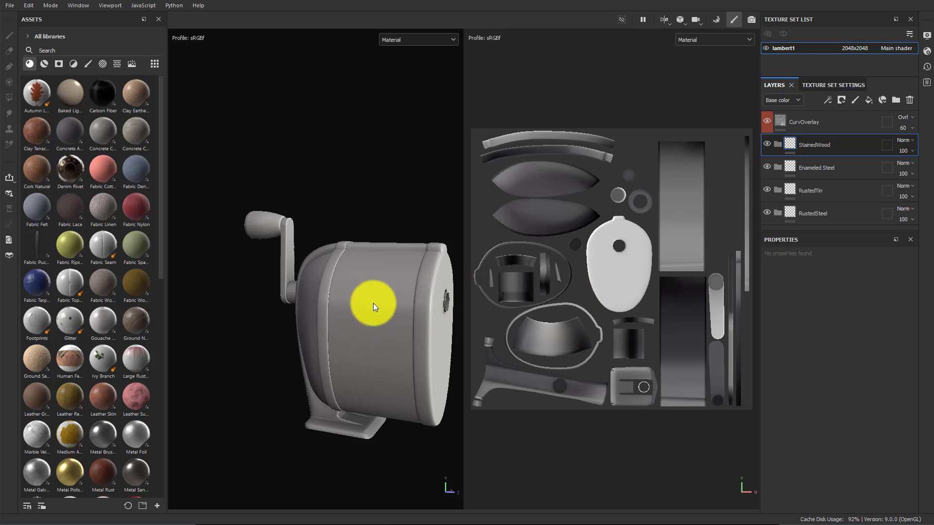
{"action": "left_click_drag", "start_coordinate": [373, 302], "coordinate": [409, 303], "text": "alt"}
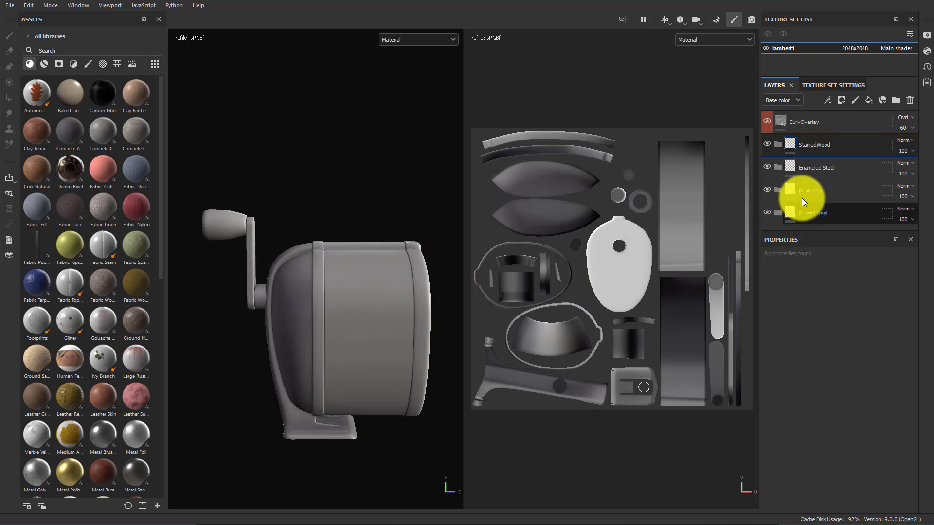
{"action": "left_click_drag", "start_coordinate": [807, 215], "coordinate": [804, 137]}
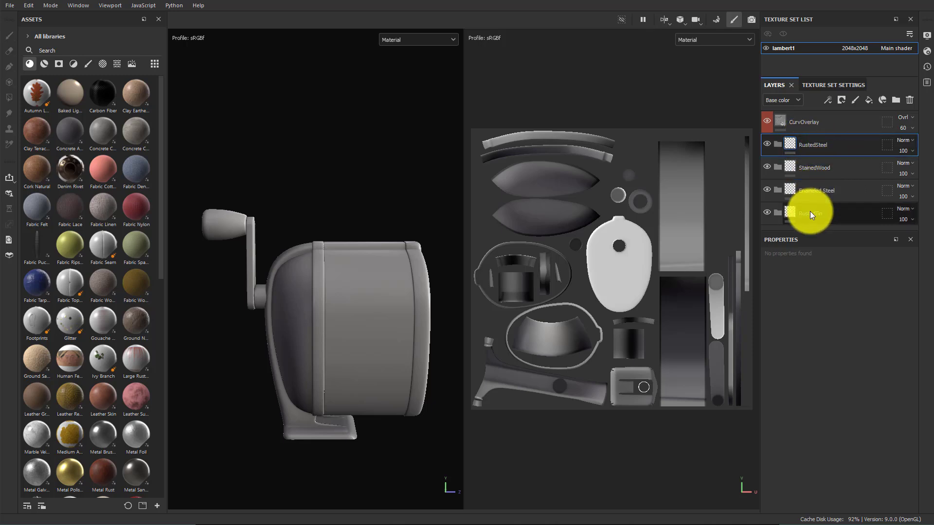
{"action": "left_click_drag", "start_coordinate": [818, 211], "coordinate": [811, 159]}
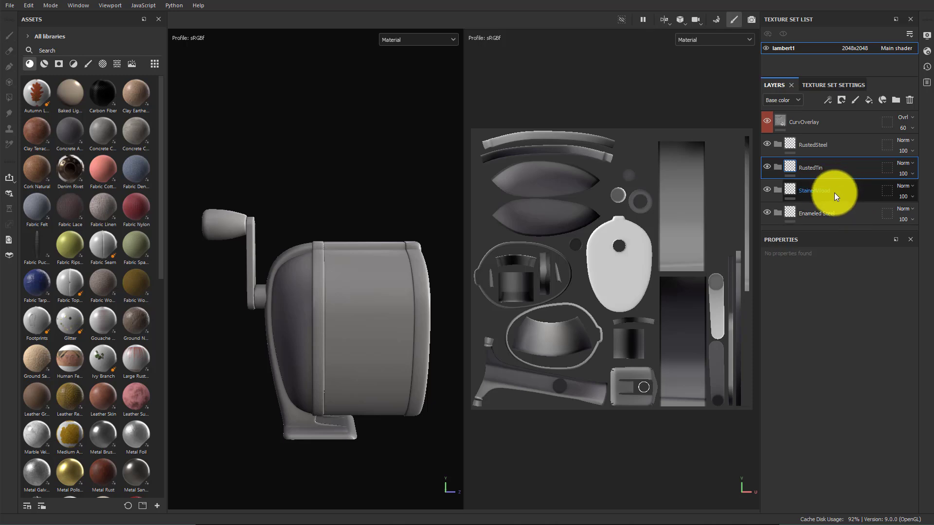
{"action": "left_click_drag", "start_coordinate": [816, 209], "coordinate": [812, 181]}
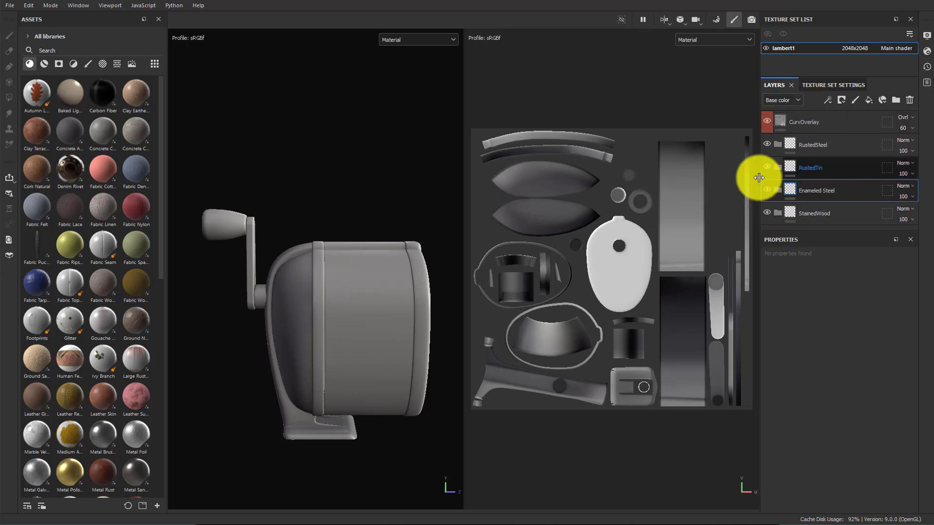
Inspect the geometry mask settings of the RustedSteel, RustedTin and Enameled Steel folders
{"action": "left_click_drag", "start_coordinate": [392, 285], "coordinate": [388, 281], "text": "alt"}
{"action": "middle_click_drag", "start_coordinate": [389, 281], "coordinate": [325, 246], "text": "alt"}
{"action": "right_click_drag", "start_coordinate": [325, 246], "coordinate": [392, 271], "text": "alt"}
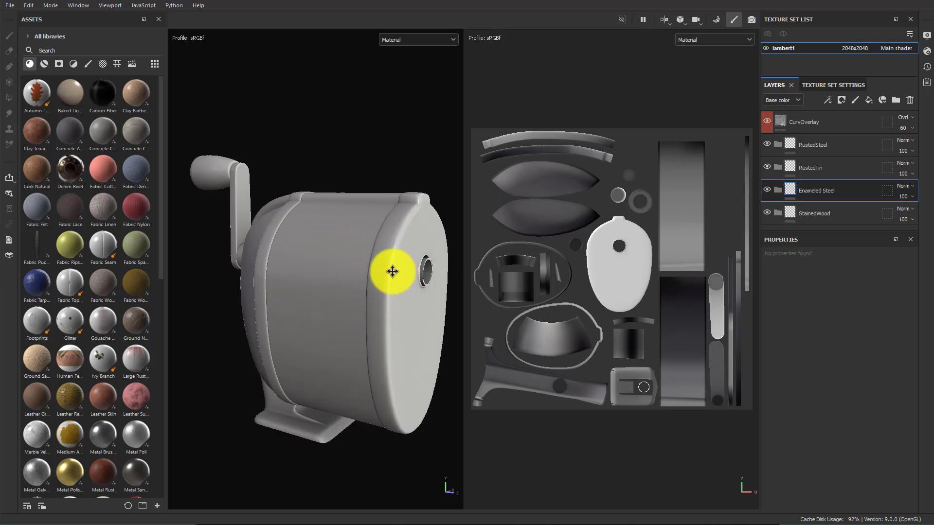
{"action": "middle_click_drag", "start_coordinate": [392, 271], "coordinate": [377, 254], "text": "alt"}
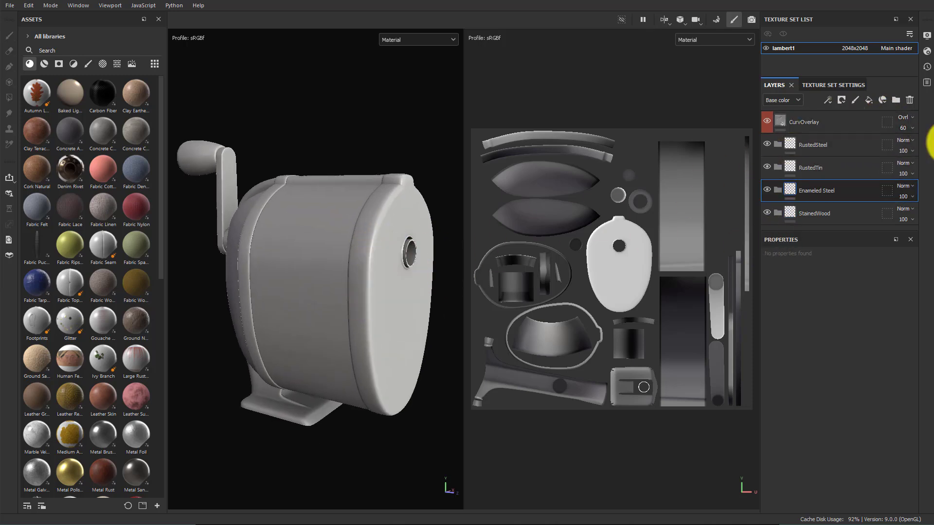
{"action": "left_click", "coordinate": [887, 144]}
{"action": "left_click", "coordinate": [885, 169]}
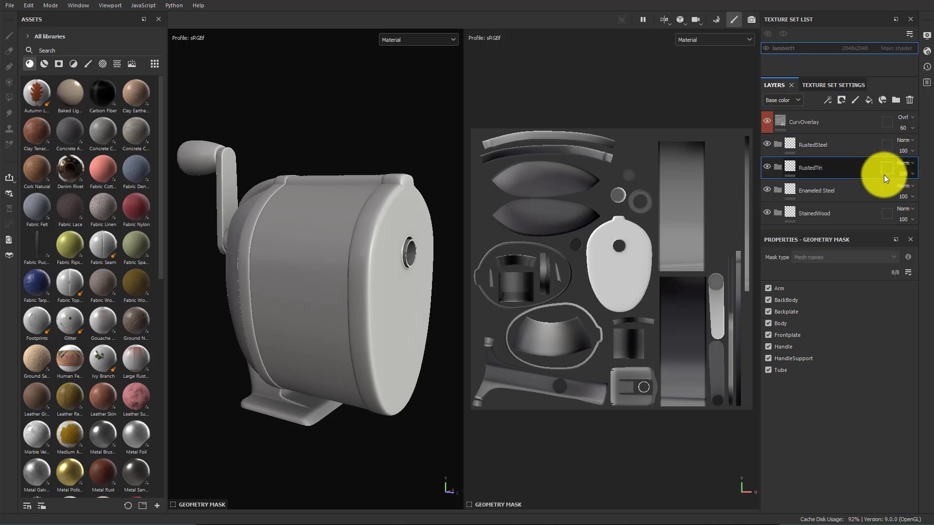
{"action": "left_click", "coordinate": [887, 145]}
{"action": "left_click", "coordinate": [885, 171]}
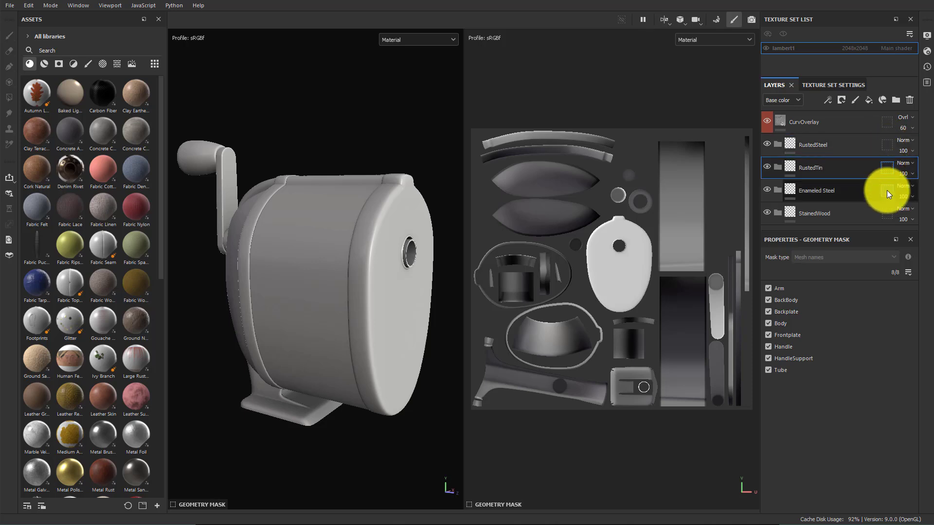
{"action": "left_click", "coordinate": [885, 191]}
{"action": "left_click", "coordinate": [887, 169]}
{"action": "left_click", "coordinate": [888, 148]}
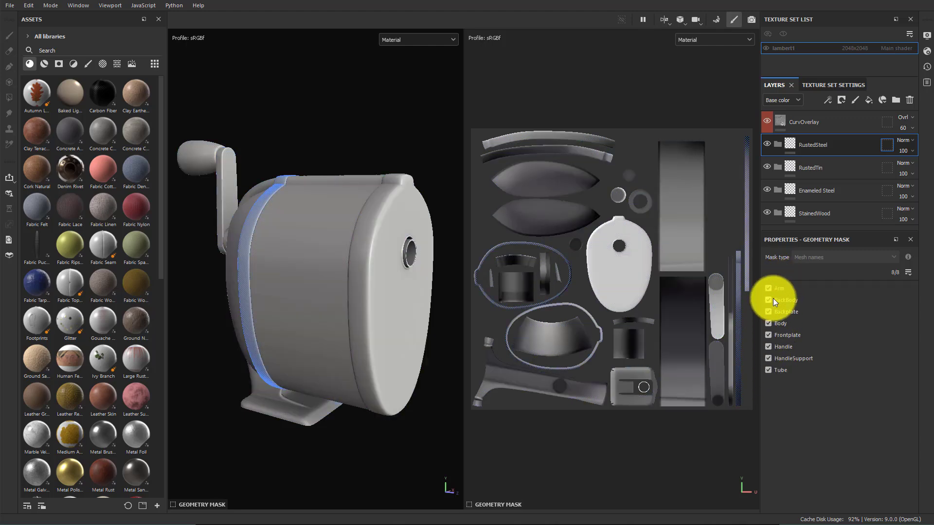
Exclude the Frontplate mesh from the RustedSteel folder's geometry mask
{"action": "left_click", "coordinate": [908, 272]}
{"action": "left_click", "coordinate": [768, 335]}
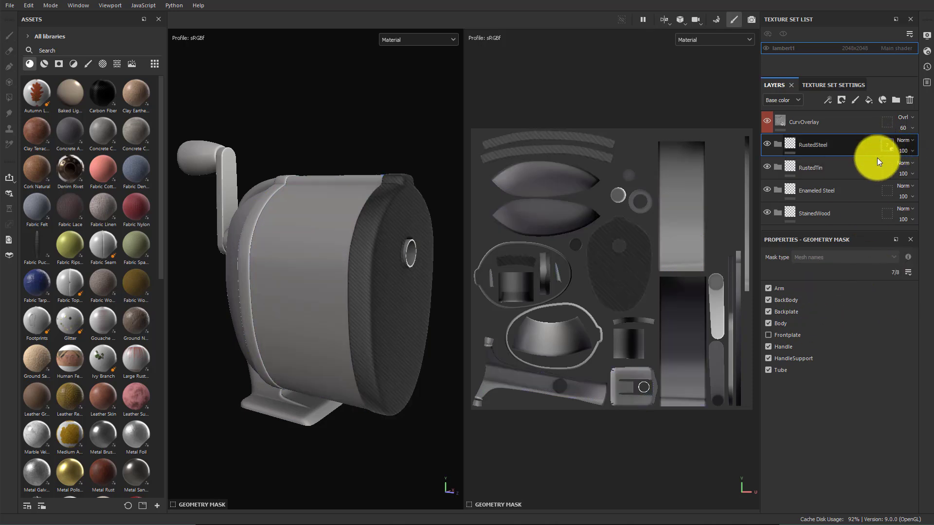
Exclude all meshes from the RustedSteel geometry mask, then include only the Backplate by picking it on the model
{"action": "left_click", "coordinate": [886, 144]}
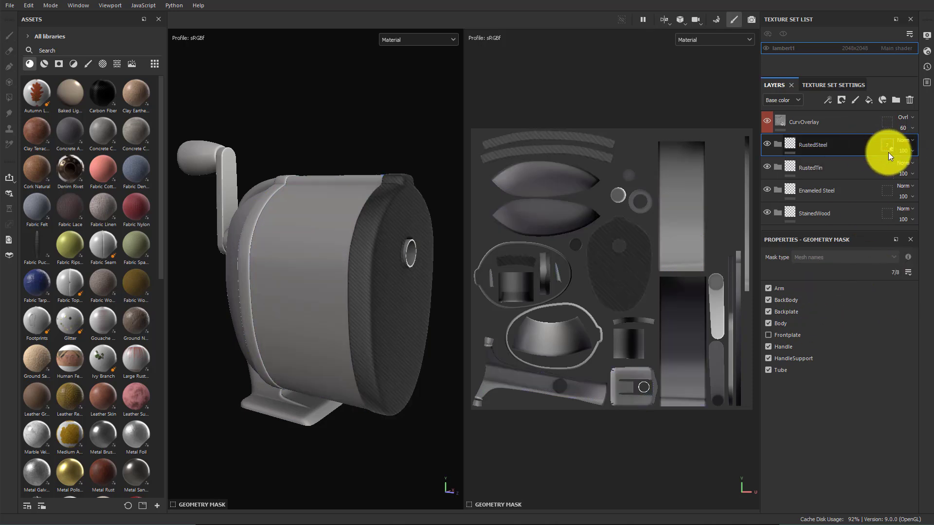
{"action": "left_click", "coordinate": [907, 271]}
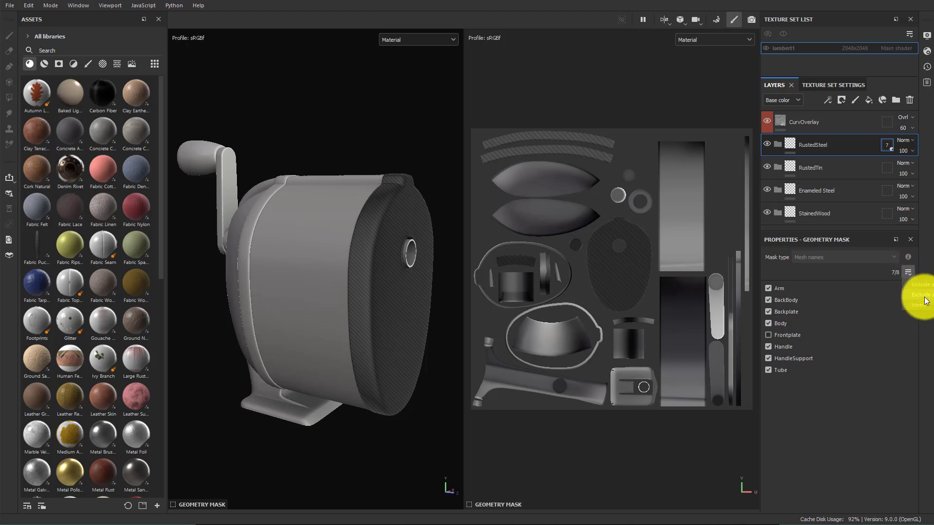
{"action": "left_click", "coordinate": [918, 297]}
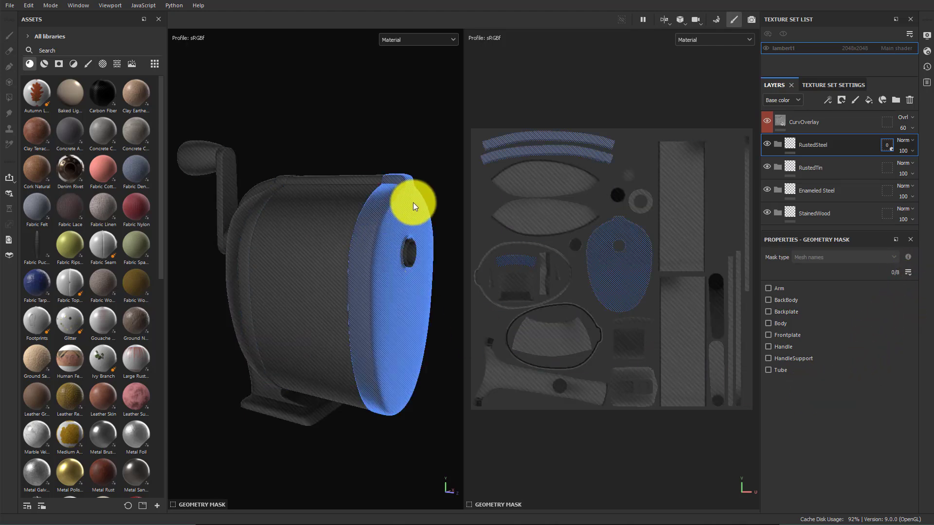
{"action": "left_click_drag", "start_coordinate": [299, 152], "coordinate": [342, 161], "text": "alt"}
{"action": "left_click", "coordinate": [278, 214]}
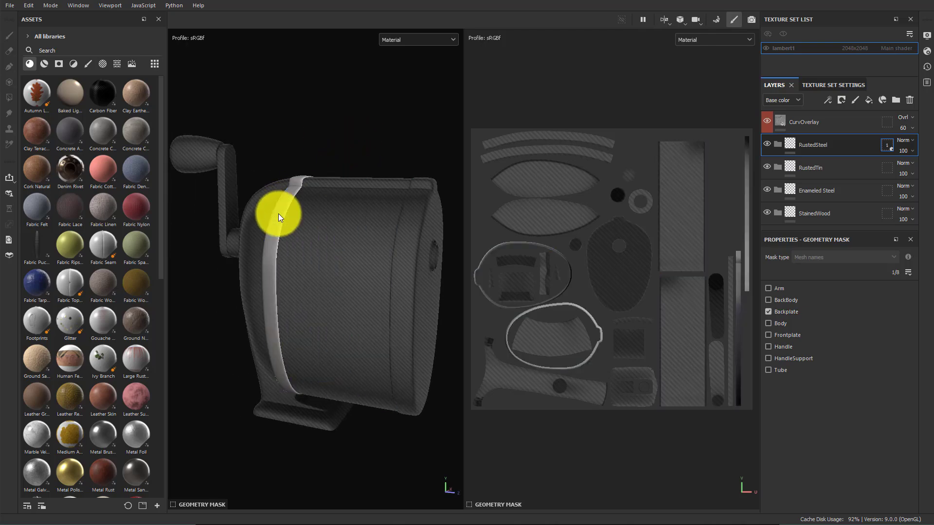
Add the Frontplate, Tube and Arm to the RustedSteel folder's geometry mask by picking them on the model
{"action": "left_click", "coordinate": [421, 268]}
{"action": "left_click_drag", "start_coordinate": [437, 327], "coordinate": [309, 302], "text": "alt"}
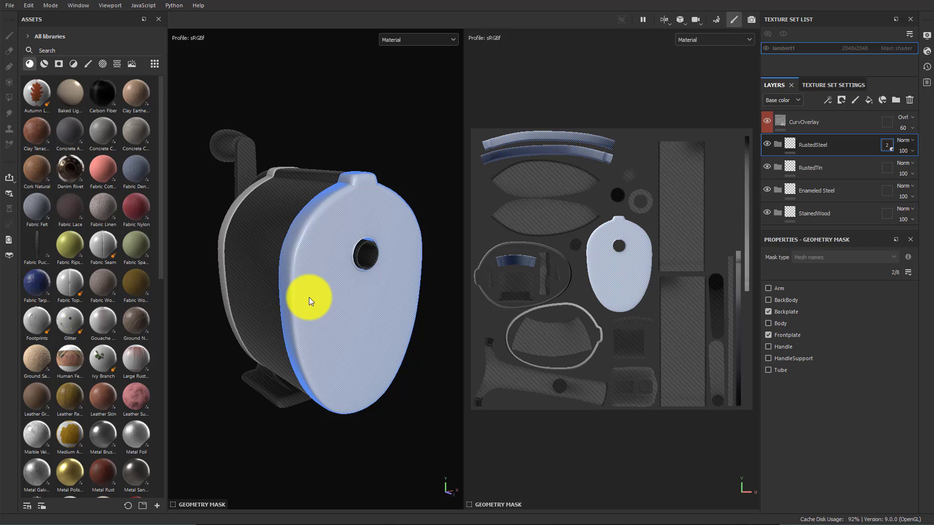
{"action": "left_click", "coordinate": [363, 253]}
{"action": "left_click_drag", "start_coordinate": [363, 253], "coordinate": [383, 261], "text": "alt"}
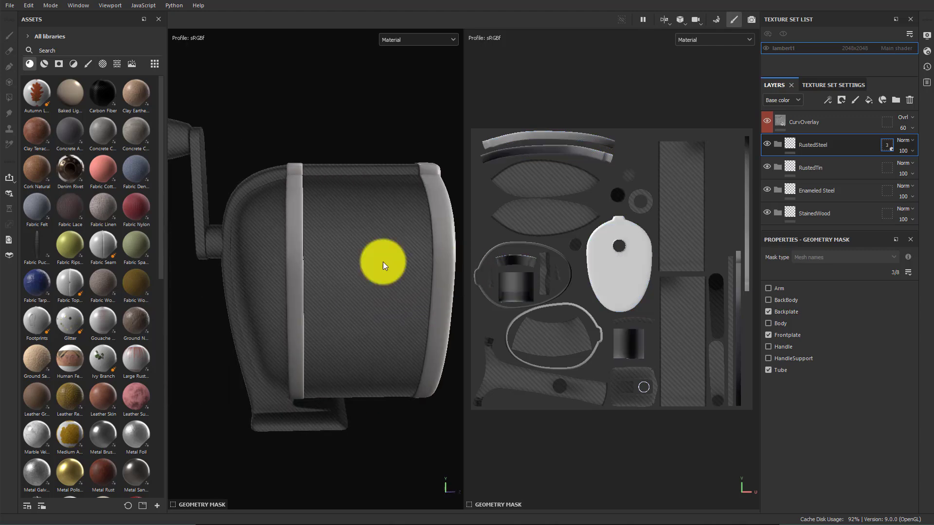
{"action": "left_click", "coordinate": [201, 201]}
{"action": "left_click_drag", "start_coordinate": [386, 451], "coordinate": [445, 352], "text": "alt"}
Clear the RustedTin folder's geometry mask and include only the Body by picking it on the model
{"action": "left_click", "coordinate": [885, 167]}
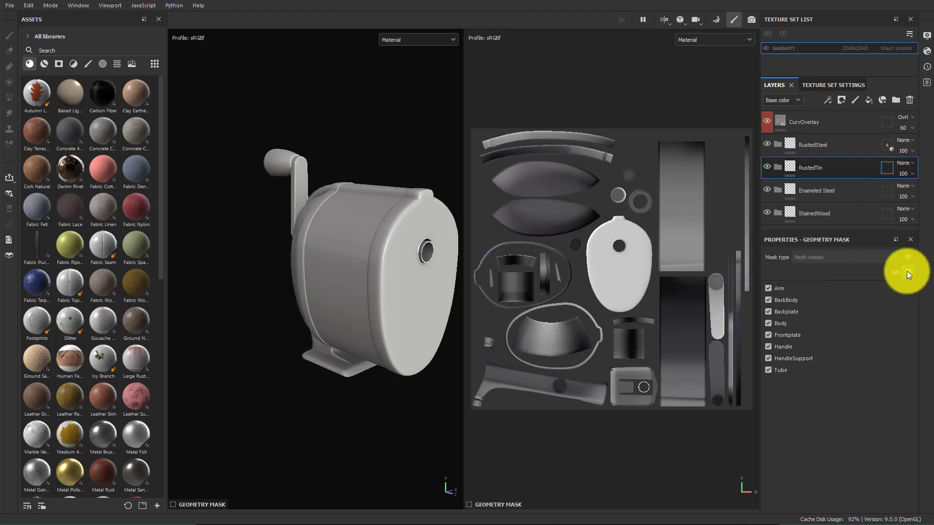
{"action": "left_click", "coordinate": [919, 295]}
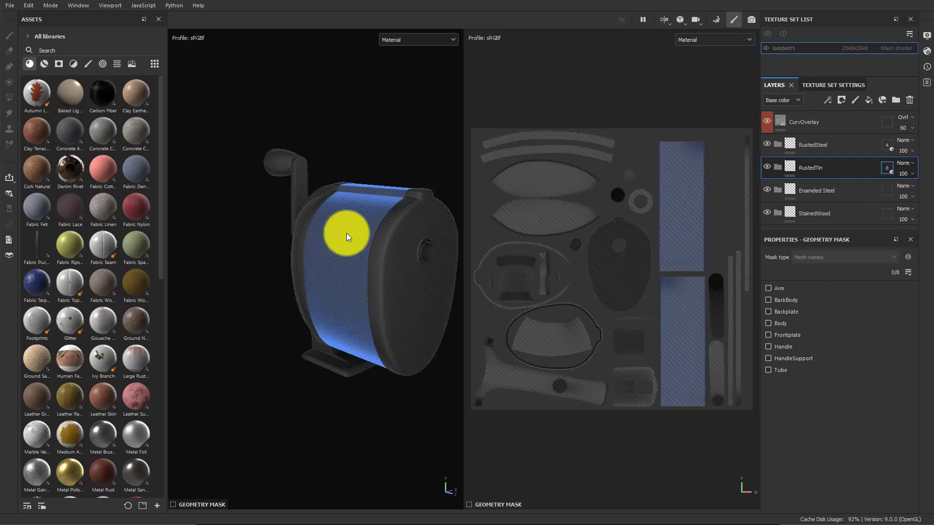
{"action": "left_click", "coordinate": [346, 233]}
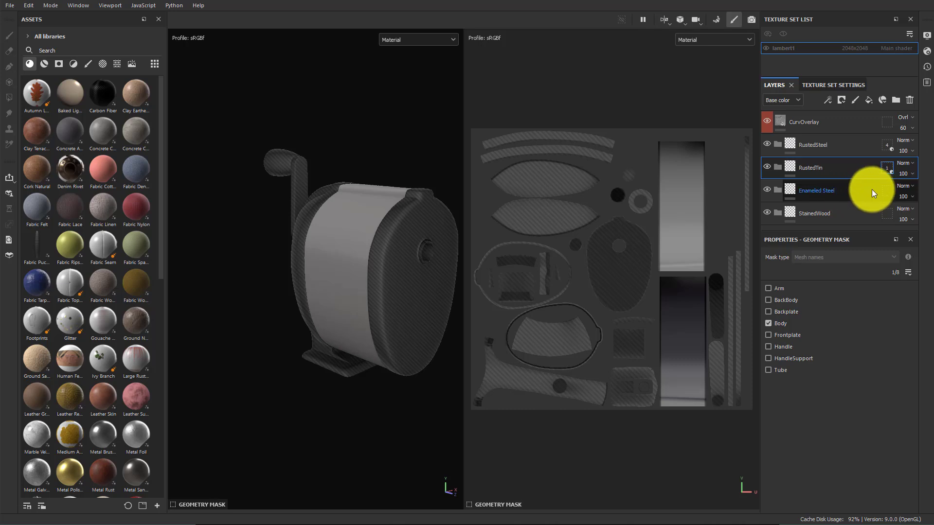
{"action": "left_click", "coordinate": [885, 168]}
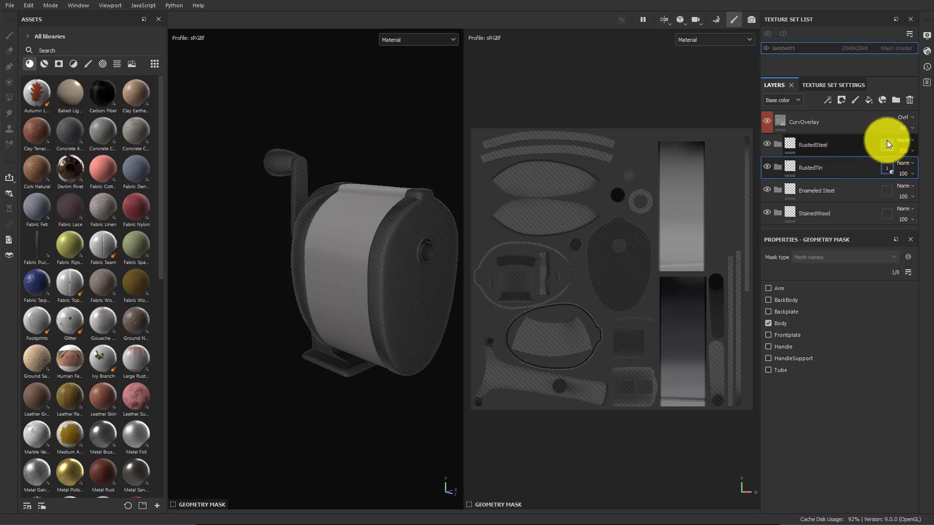
Clear the Enameled Steel geometry mask and include only the BackBody and HandleSupport by picking them on the model
{"action": "left_click", "coordinate": [886, 191]}
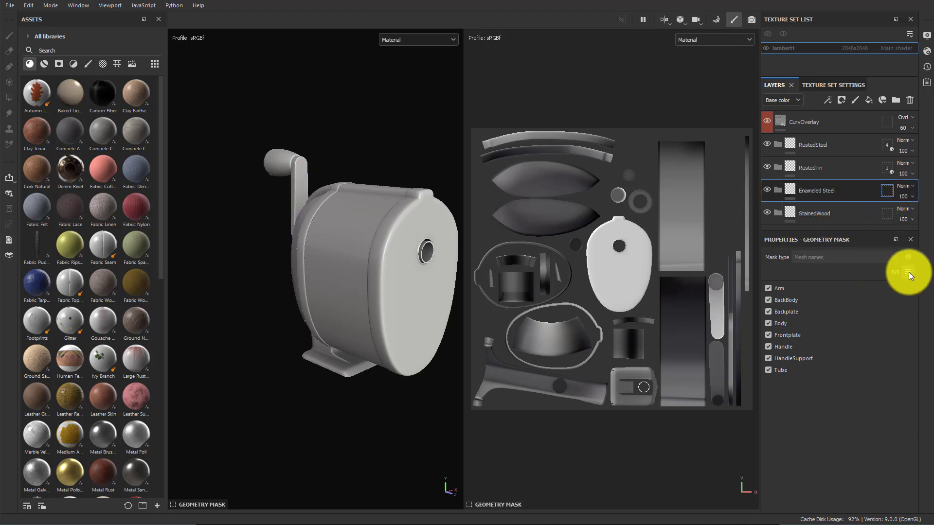
{"action": "left_click", "coordinate": [920, 295]}
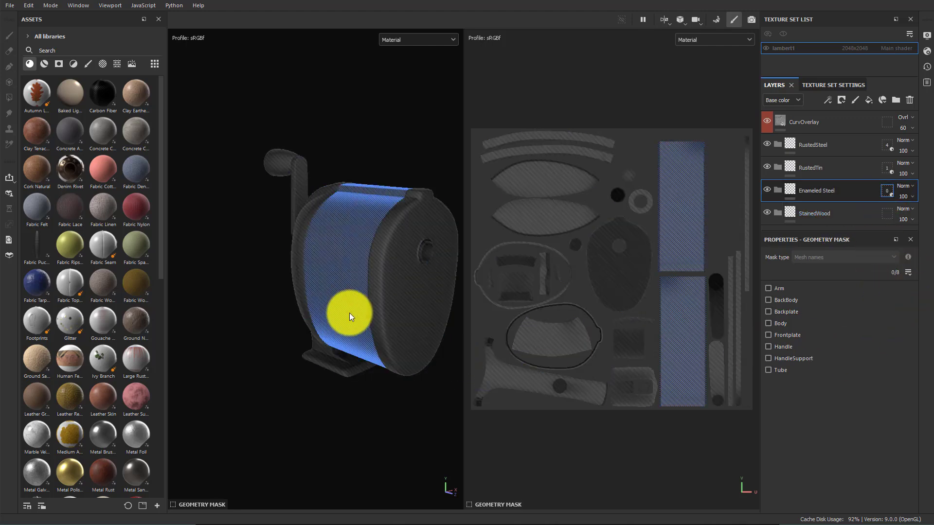
{"action": "left_click_drag", "start_coordinate": [346, 317], "coordinate": [384, 443], "text": "alt"}
{"action": "left_click", "coordinate": [237, 287]}
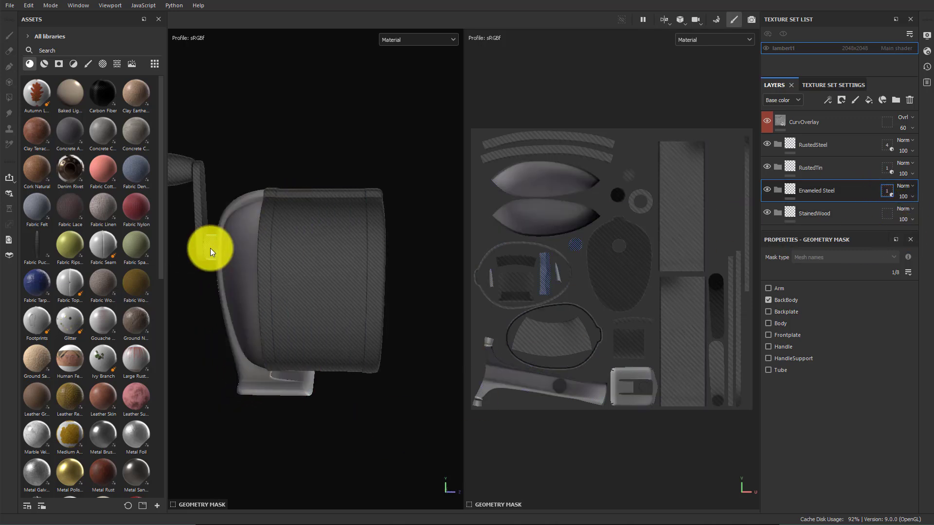
{"action": "left_click", "coordinate": [210, 248]}
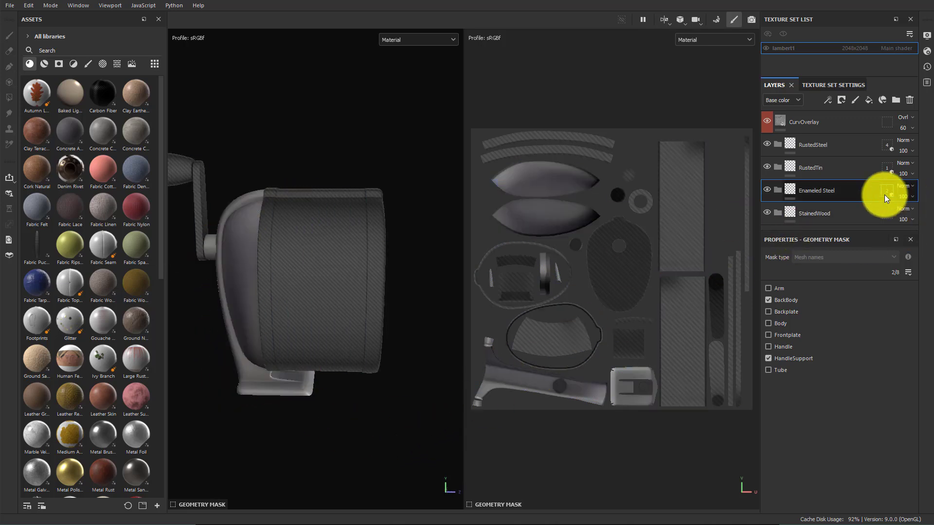
Clear the StainedWood folder's geometry mask and include only the Handle by picking it on the model
{"action": "left_click", "coordinate": [887, 214]}
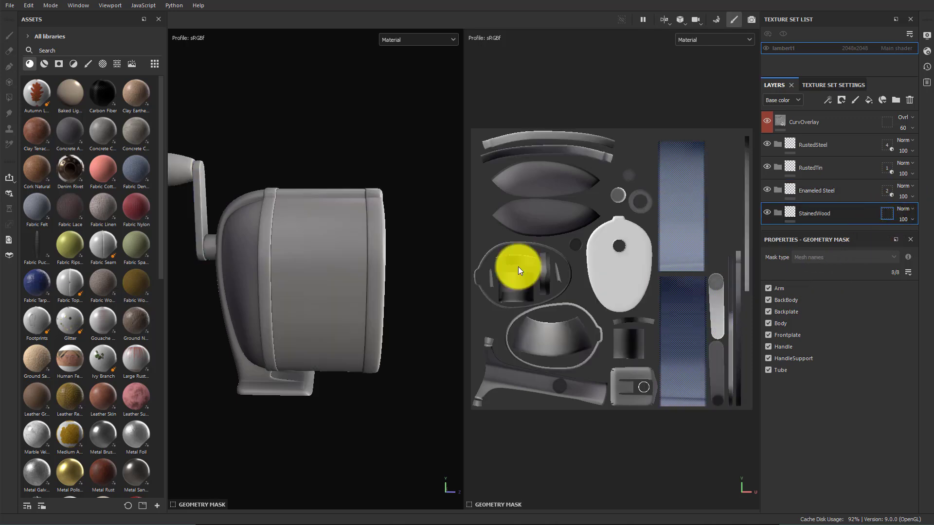
{"action": "left_click", "coordinate": [907, 272]}
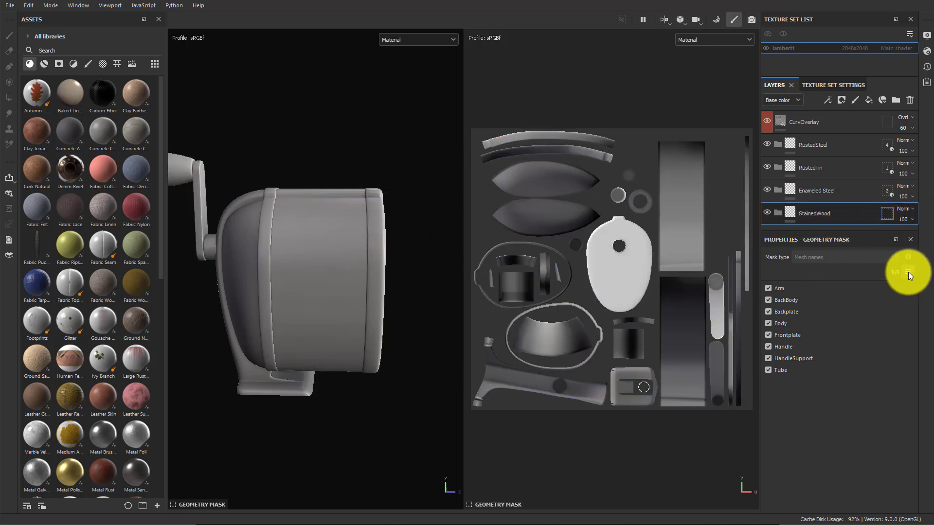
{"action": "left_click", "coordinate": [929, 295]}
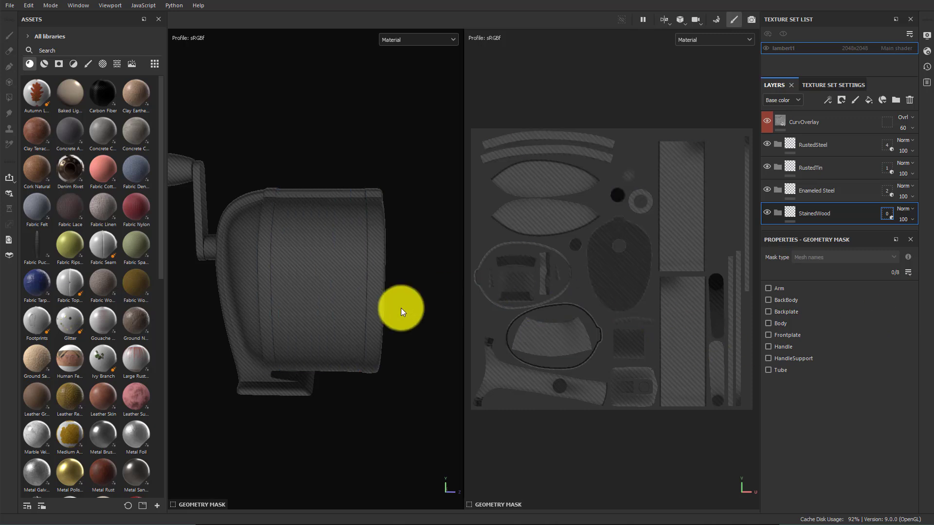
{"action": "left_click_drag", "start_coordinate": [229, 404], "coordinate": [447, 408], "text": "alt"}
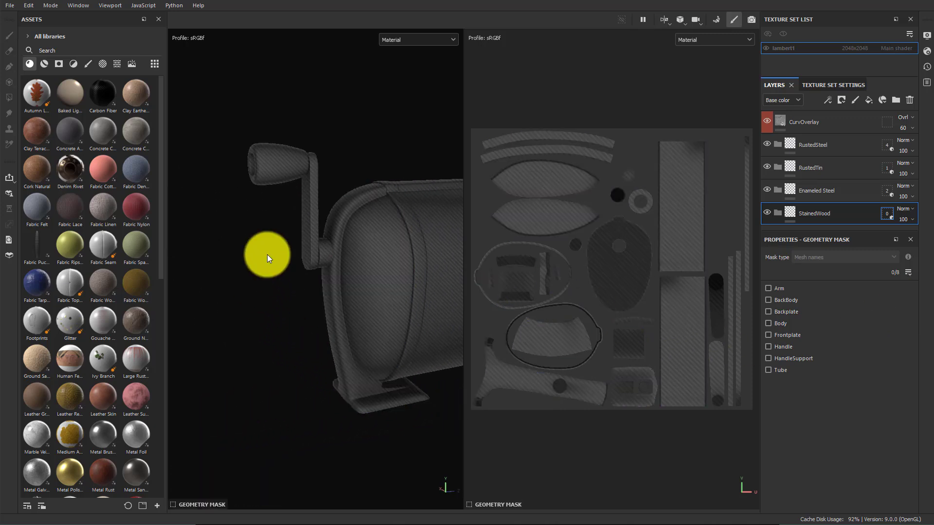
{"action": "left_click", "coordinate": [273, 174]}
{"action": "left_click_drag", "start_coordinate": [219, 294], "coordinate": [261, 263], "text": "alt"}
{"action": "right_click_drag", "start_coordinate": [261, 263], "coordinate": [366, 273], "text": "alt"}
{"action": "middle_click_drag", "start_coordinate": [317, 169], "coordinate": [421, 182], "text": "alt"}
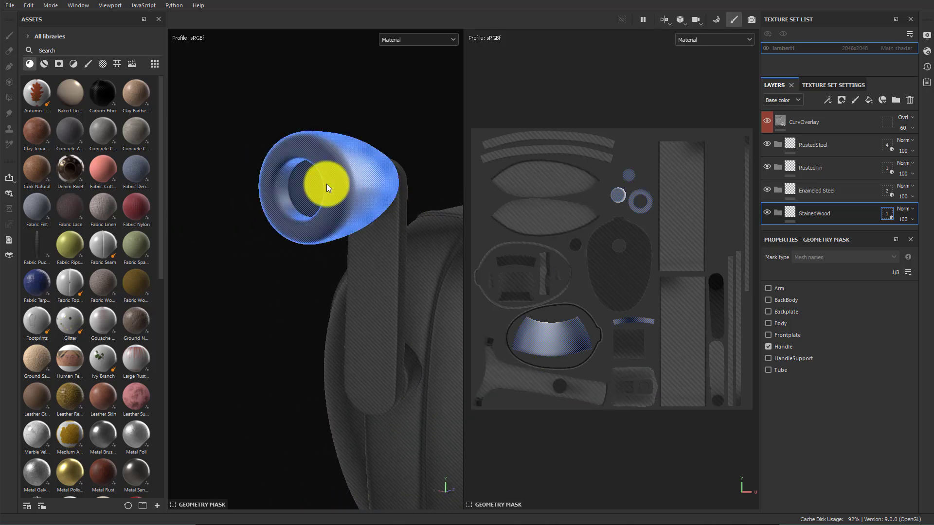
{"action": "left_click_drag", "start_coordinate": [246, 290], "coordinate": [273, 276], "text": "alt"}
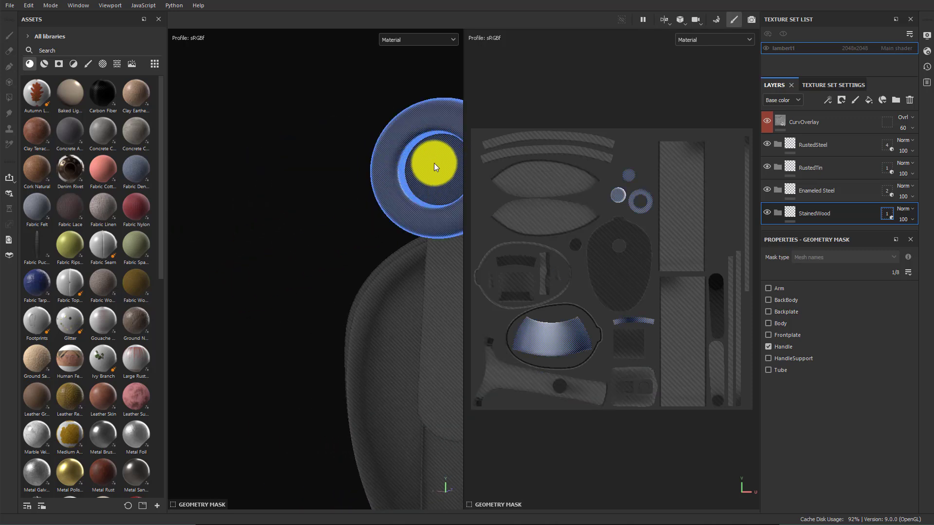
{"action": "left_click_drag", "start_coordinate": [357, 238], "coordinate": [366, 168], "text": "alt"}
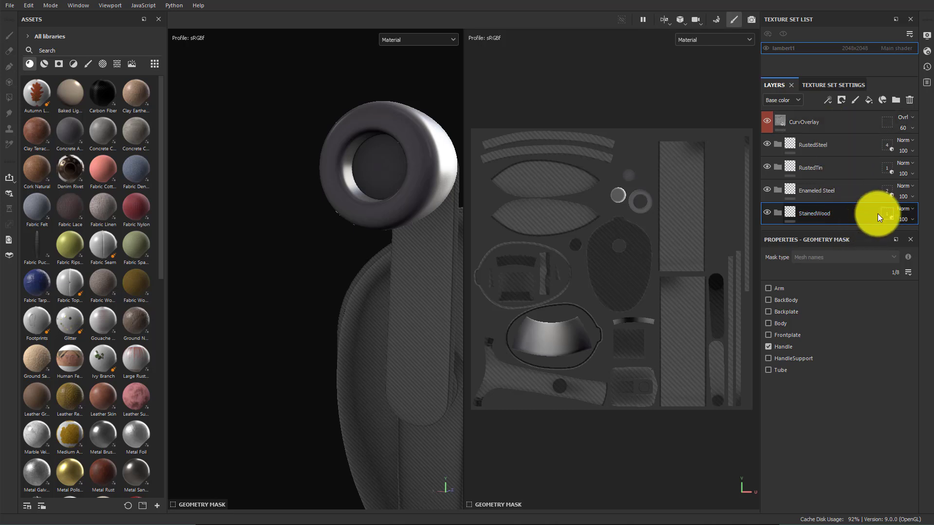
Add a black mask to the StainedWood folder
{"action": "right_click", "coordinate": [854, 216]}
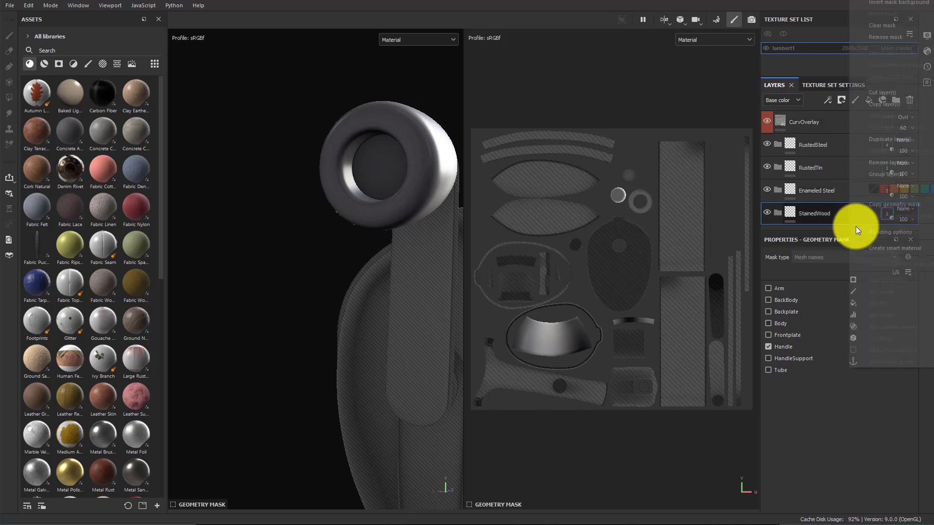
{"action": "left_click", "coordinate": [836, 220]}
{"action": "left_click", "coordinate": [788, 212]}
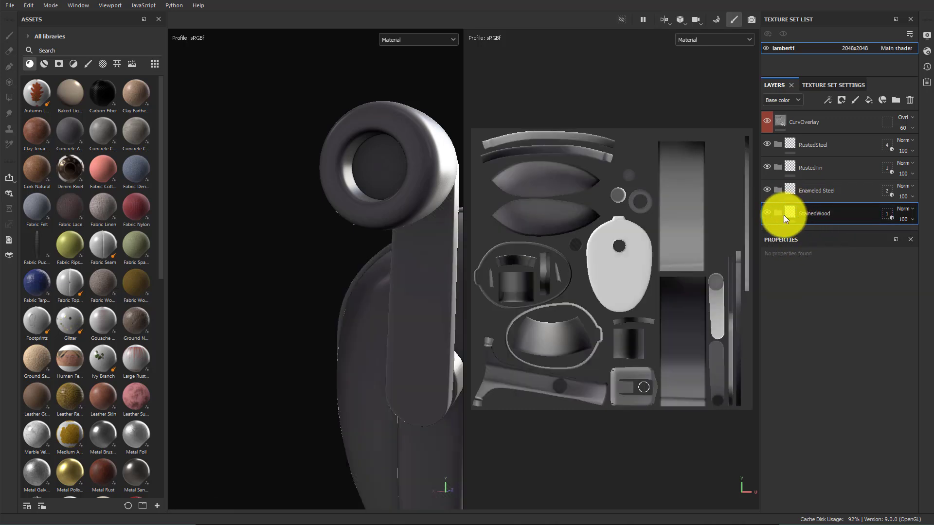
{"action": "mouse_move", "coordinate": [432, 322]}
{"action": "left_mouse_down", "text": "alt"}
{"action": "mouse_move", "coordinate": [392, 332]}
{"action": "mouse_move", "coordinate": [296, 291]}
{"action": "mouse_move", "coordinate": [443, 287]}
{"action": "left_mouse_up", "text": "alt"}
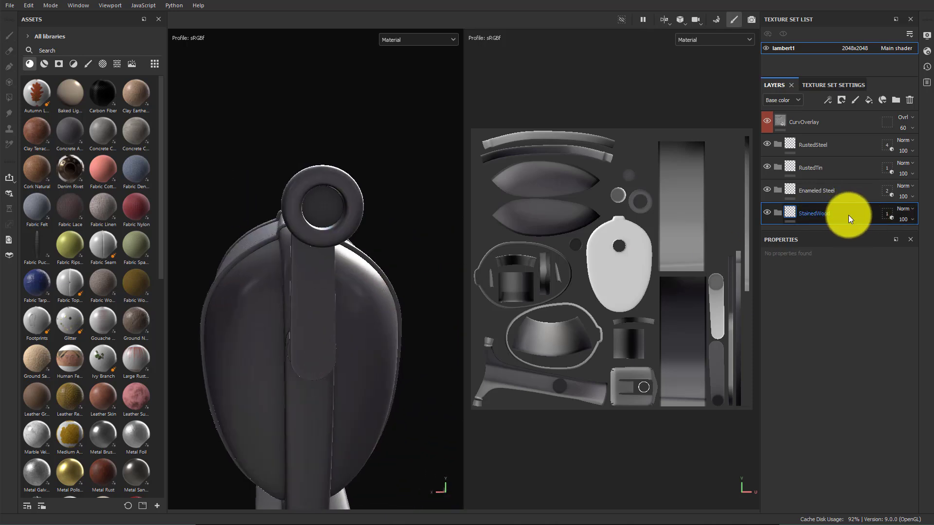
{"action": "right_click", "coordinate": [848, 215]}
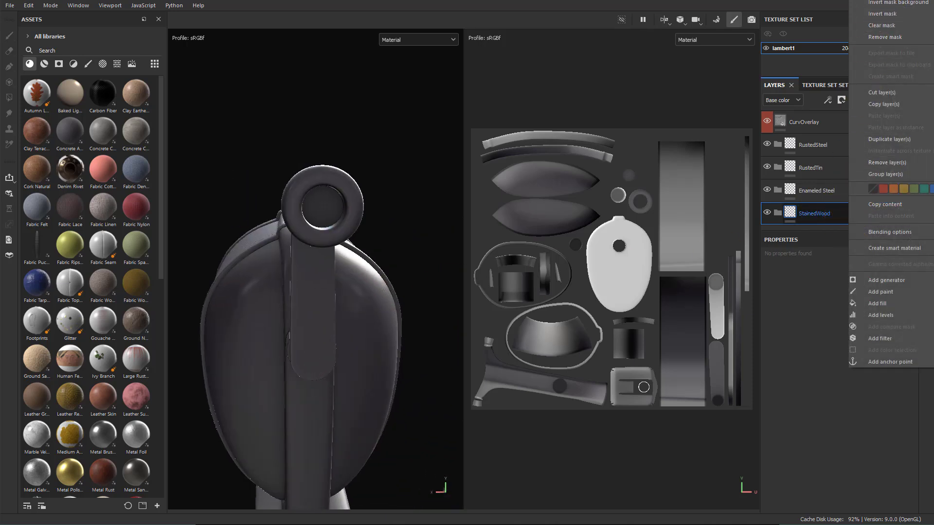
{"action": "right_click", "coordinate": [832, 214]}
{"action": "right_click", "coordinate": [831, 215]}
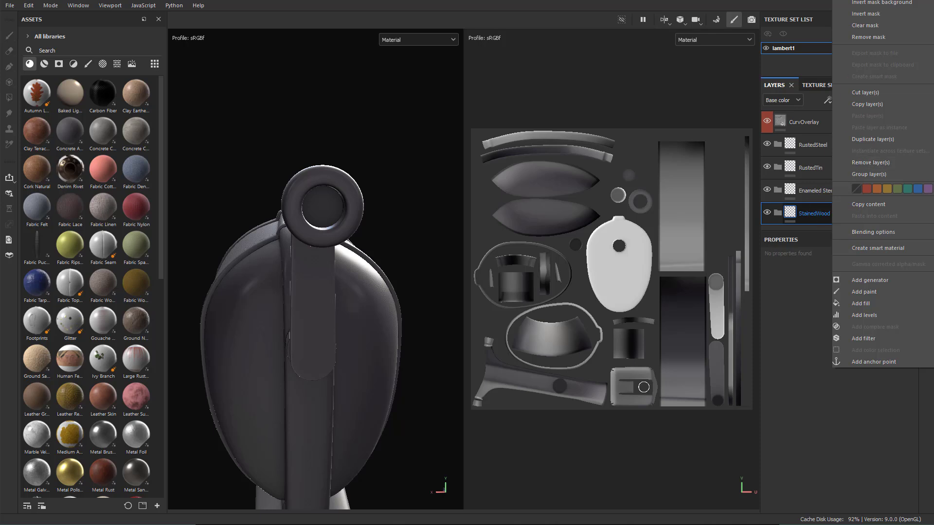
{"action": "left_click", "coordinate": [871, 0]}
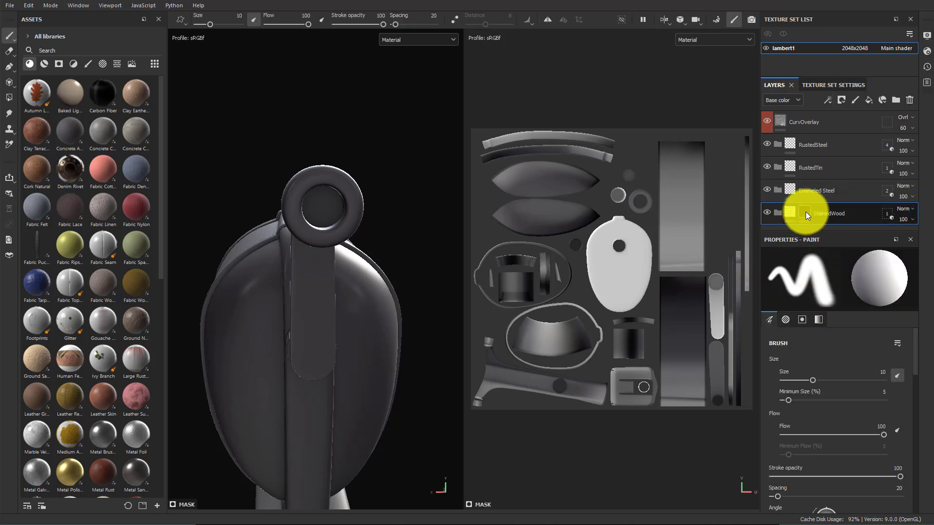
Activate the Polygon Fill tool on the StainedWood mask and set its fill mode to UV chunk
{"action": "left_click_drag", "start_coordinate": [333, 267], "coordinate": [309, 225], "text": "alt"}
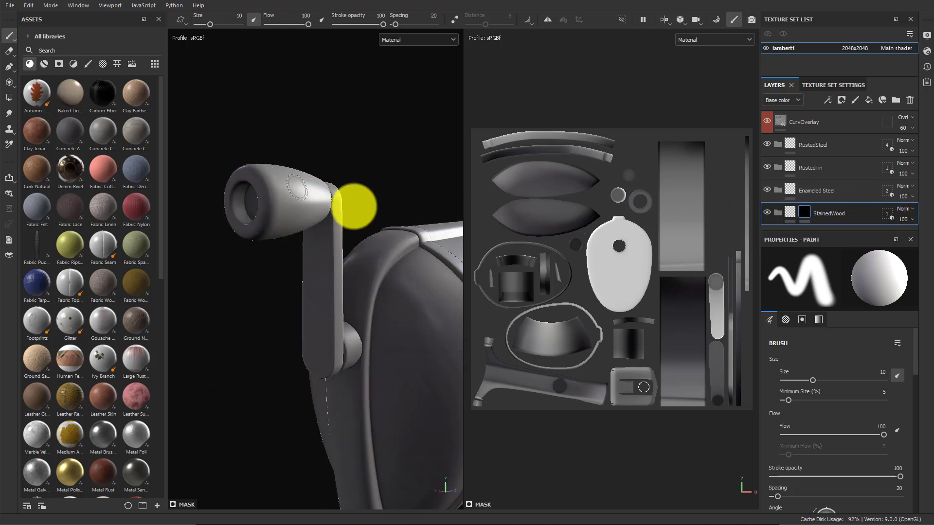
{"action": "scroll", "coordinate": [622, 226], "scroll_direction": "up", "scroll_amount": 3}
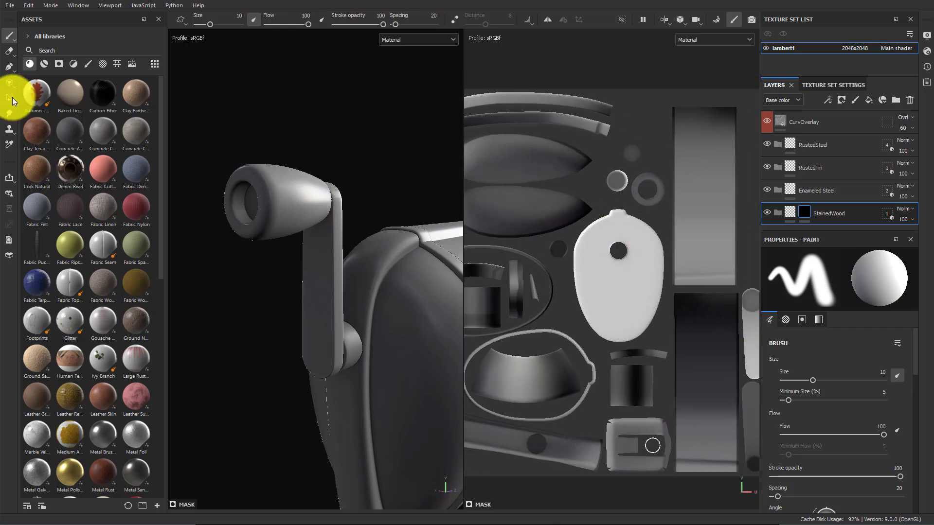
{"action": "left_click", "coordinate": [11, 97]}
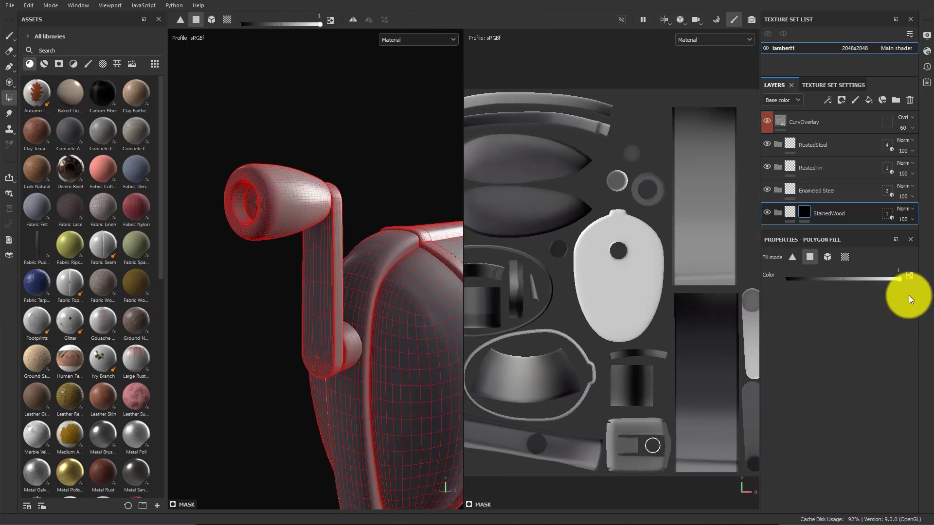
{"action": "left_click", "coordinate": [844, 258]}
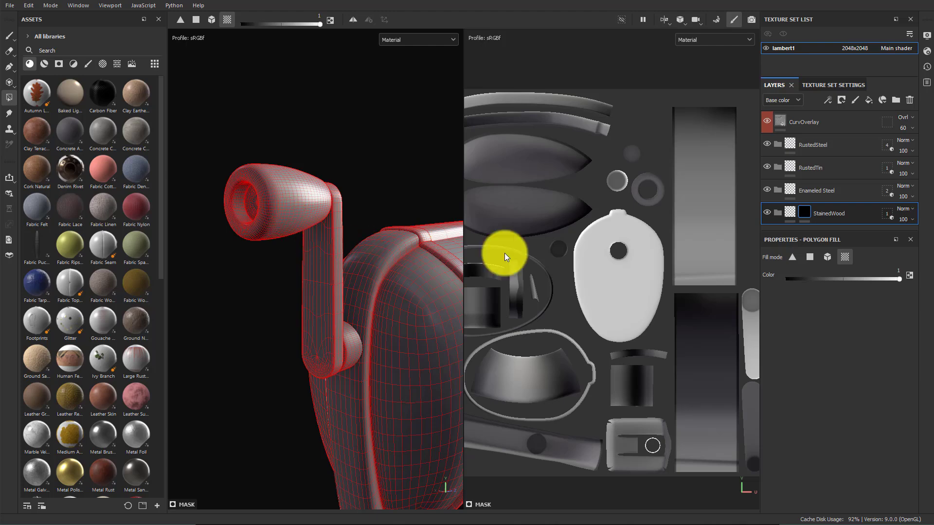
Invert the StainedWood folder's mask
{"action": "scroll", "coordinate": [592, 314], "scroll_direction": "down", "scroll_amount": 4}
{"action": "scroll", "coordinate": [592, 314], "scroll_direction": "up", "scroll_amount": 3}
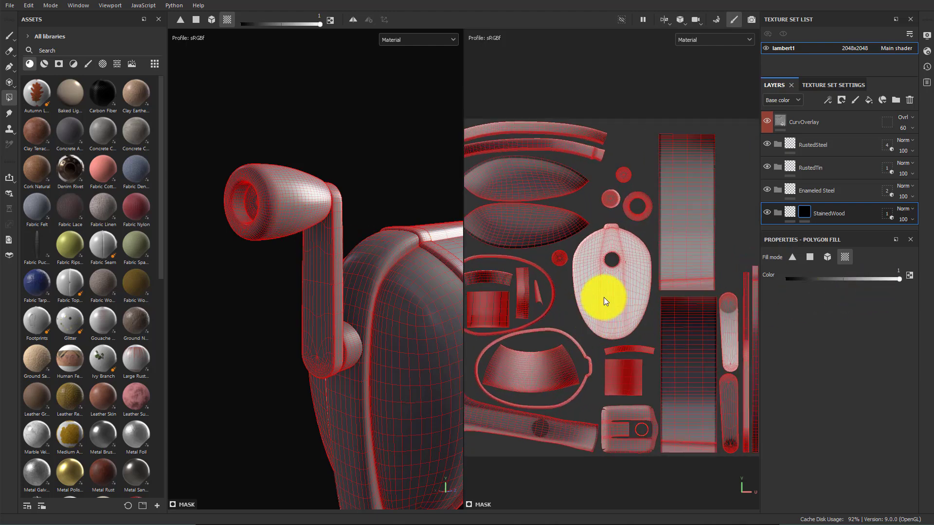
{"action": "scroll", "coordinate": [606, 287], "scroll_direction": "up", "scroll_amount": 2}
{"action": "middle_click_drag", "start_coordinate": [539, 302], "coordinate": [663, 347]}
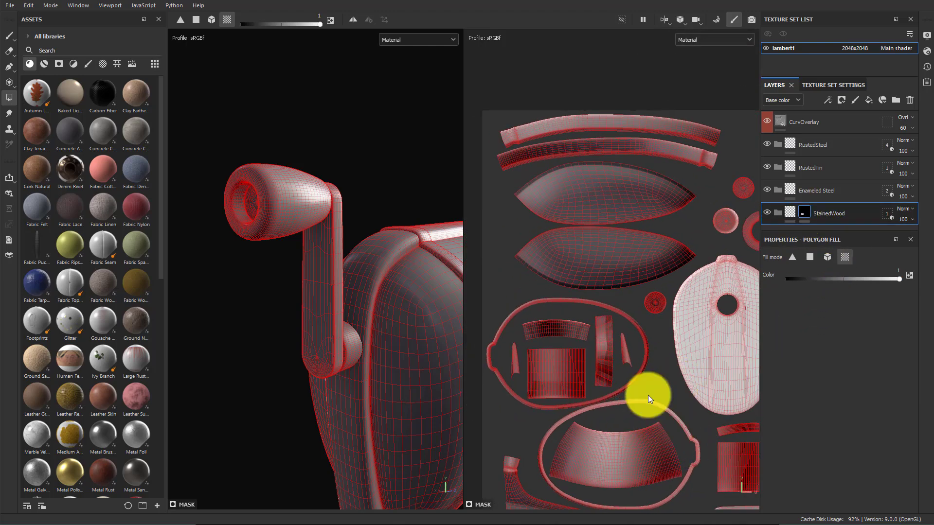
{"action": "right_click", "coordinate": [805, 211]}
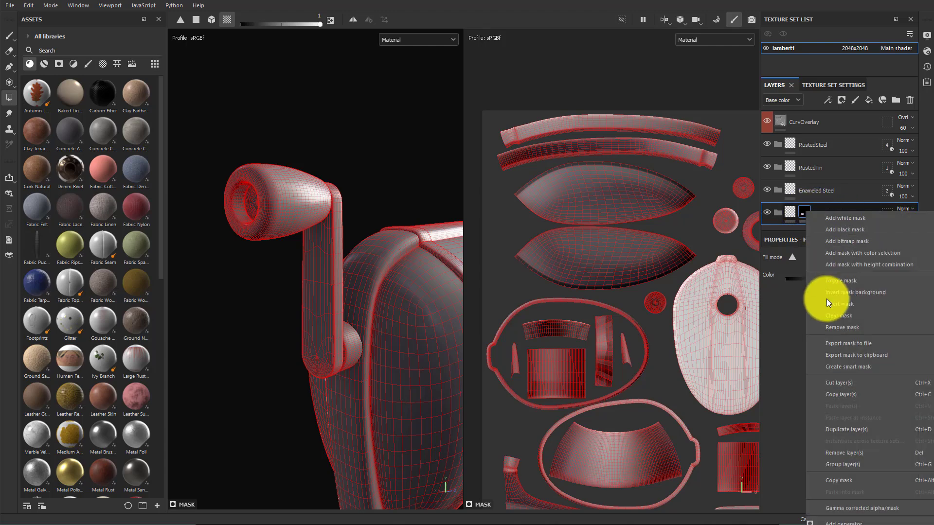
{"action": "left_click", "coordinate": [860, 305]}
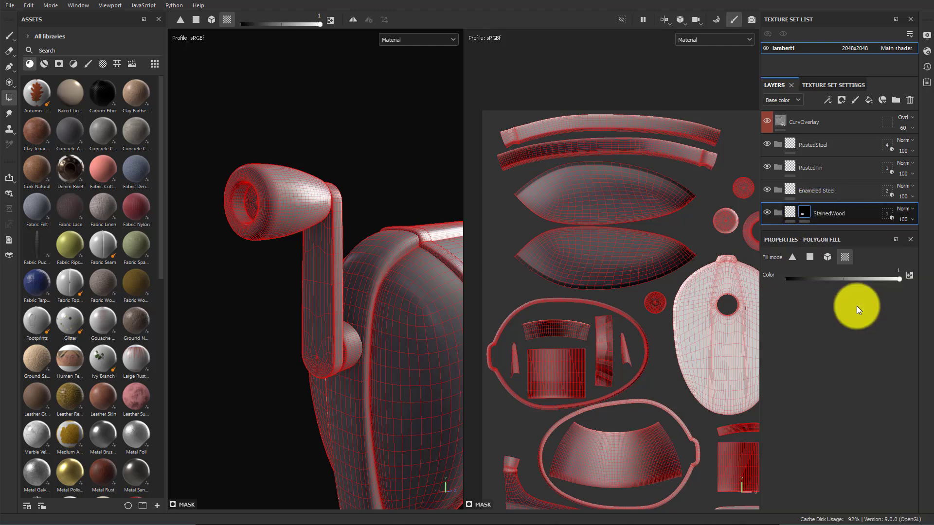
Drop the Clay Terracotta material into the StainedWood folder as a fill layer
{"action": "right_click", "coordinate": [807, 214]}
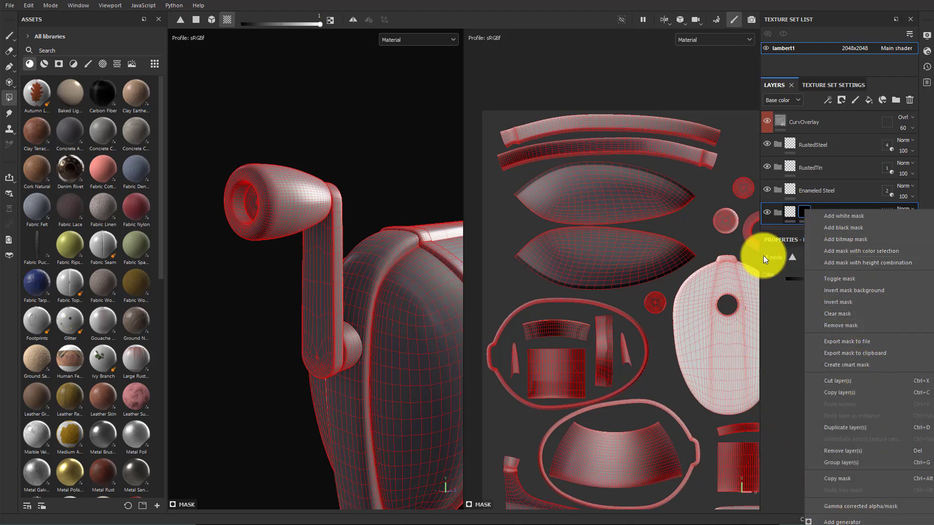
{"action": "left_click", "coordinate": [849, 191]}
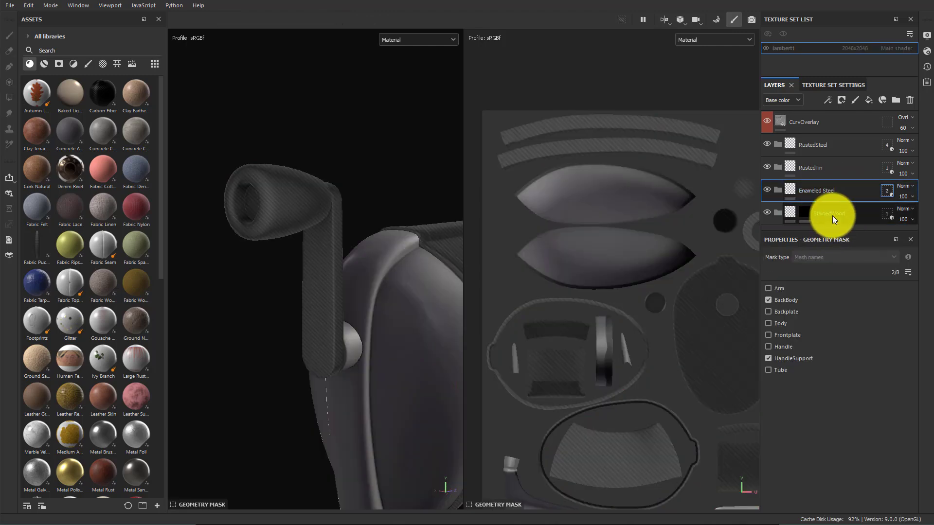
{"action": "left_click", "coordinate": [804, 213]}
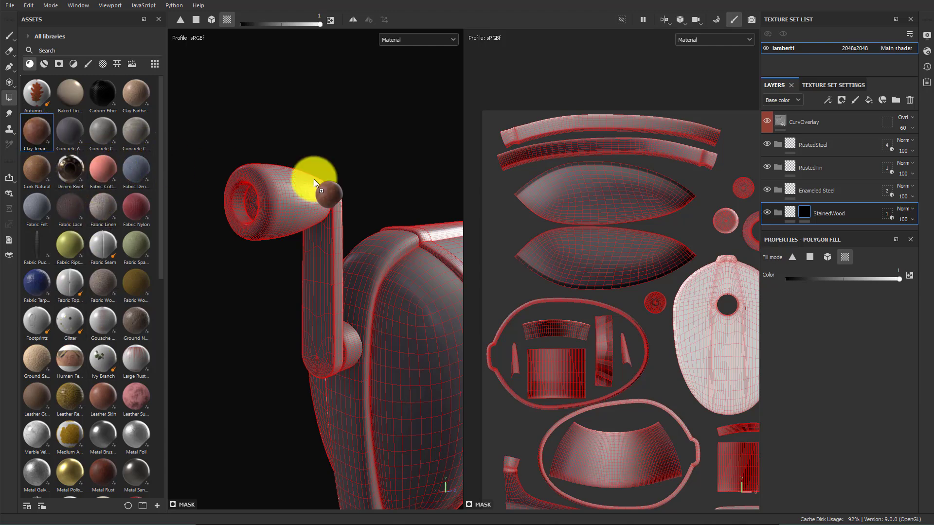
{"action": "left_click_drag", "start_coordinate": [314, 180], "coordinate": [779, 212]}
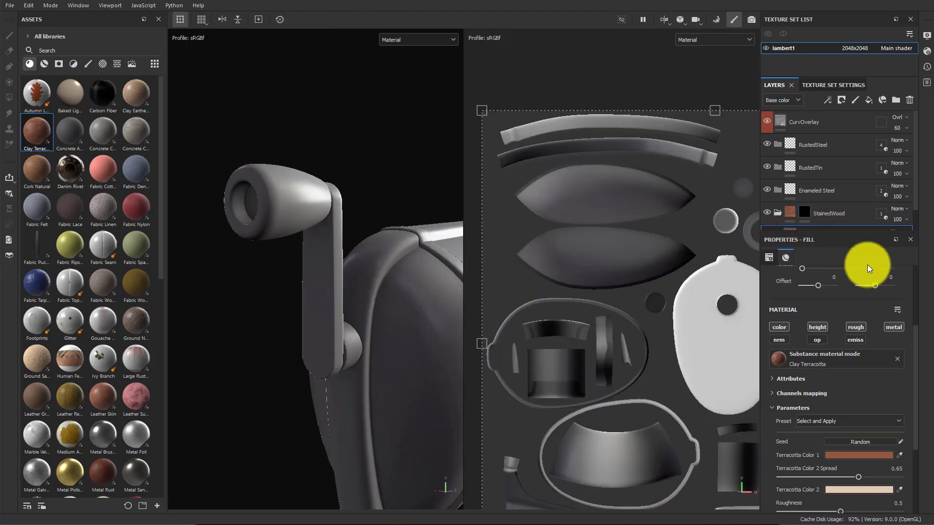
Remove the mask from the StainedWood folder
{"action": "left_click", "coordinate": [804, 212]}
{"action": "right_click", "coordinate": [804, 211]}
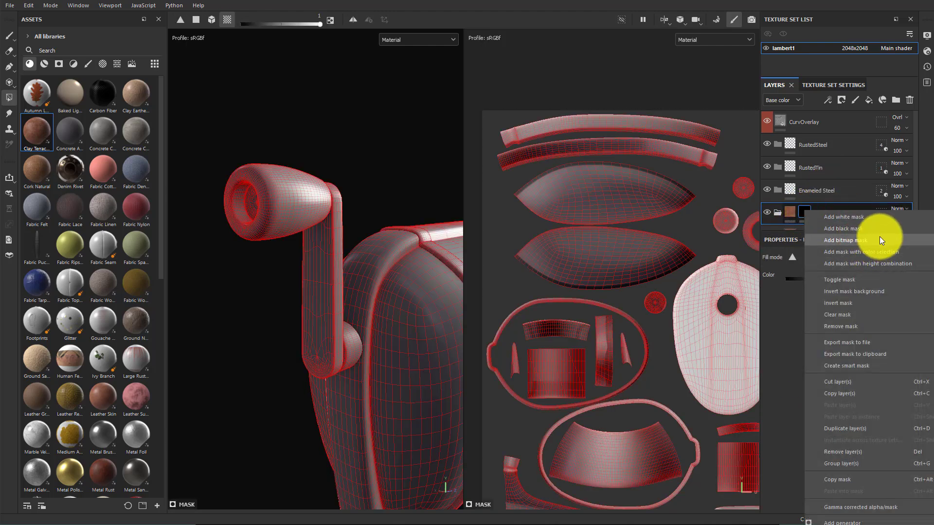
{"action": "left_click", "coordinate": [855, 326]}
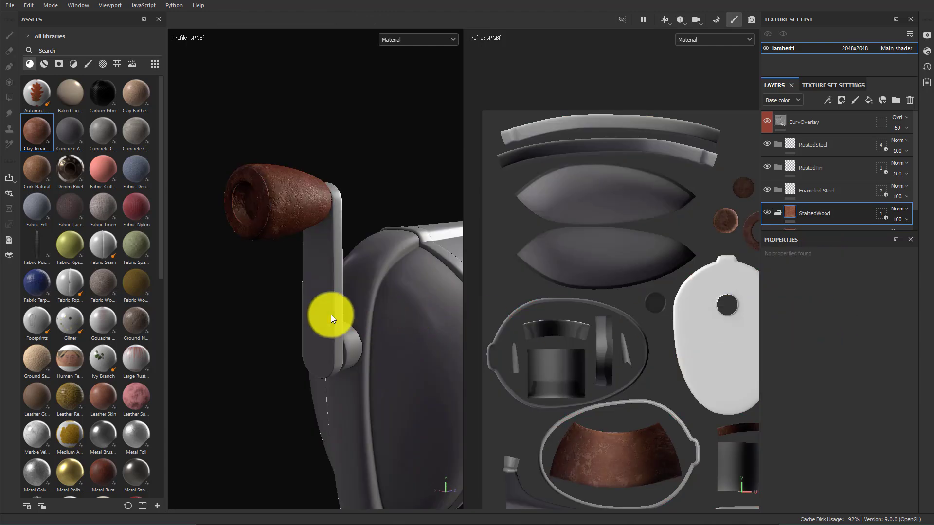
Add a new black mask to the StainedWood folder and fill the crank handle's grip with the Polygon Fill tool
{"action": "left_click_drag", "start_coordinate": [331, 314], "coordinate": [272, 302], "text": "alt"}
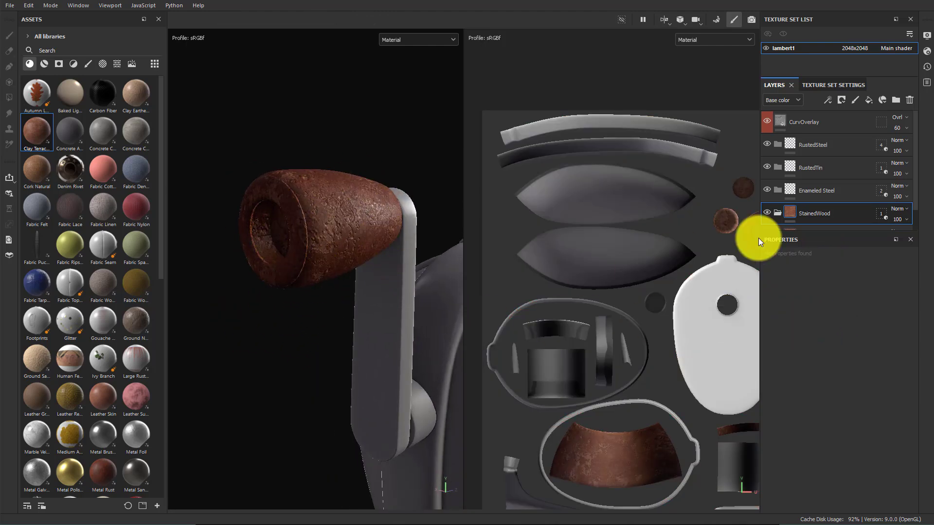
{"action": "right_click", "coordinate": [846, 214]}
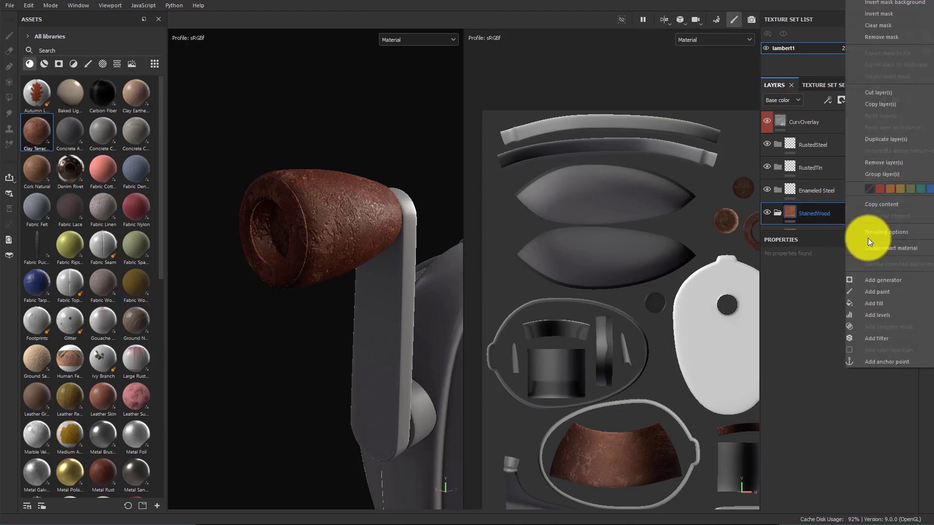
{"action": "left_click", "coordinate": [868, 238]}
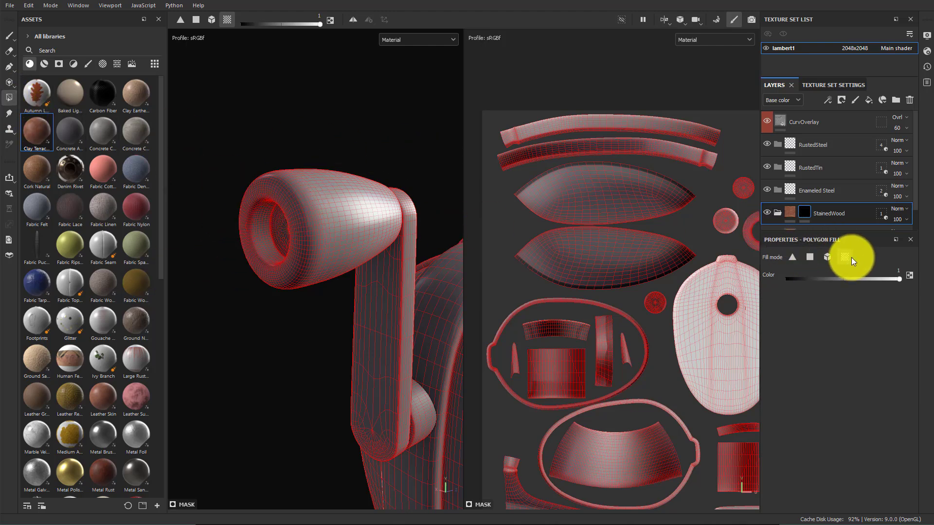
{"action": "left_click", "coordinate": [342, 236]}
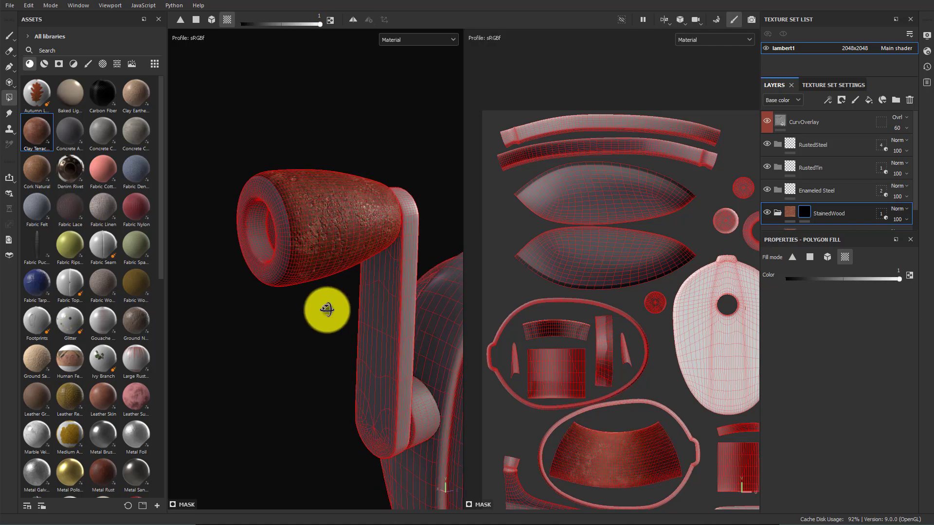
Delete the Clay Terracotta fill layer below the StainedWood folder
{"action": "left_click_drag", "start_coordinate": [327, 310], "coordinate": [343, 271], "text": "alt"}
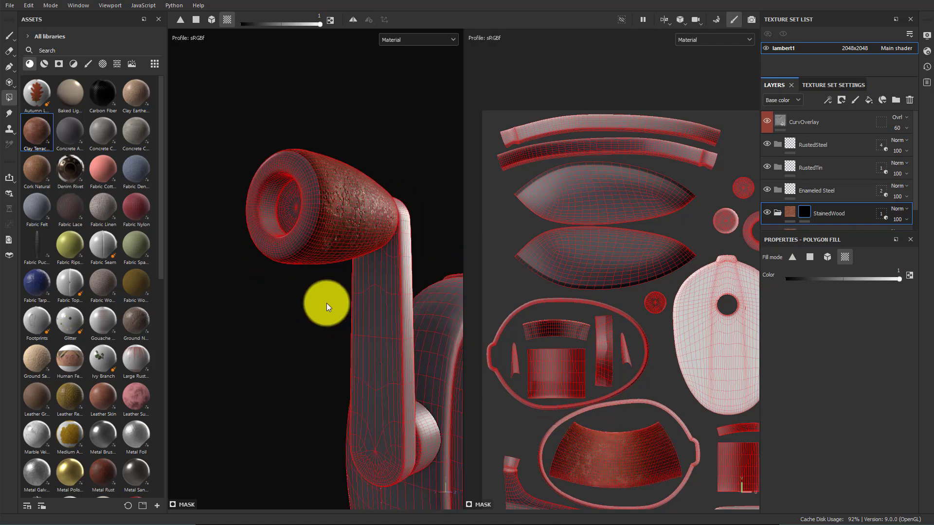
{"action": "left_click_drag", "start_coordinate": [325, 303], "coordinate": [351, 219], "text": "alt"}
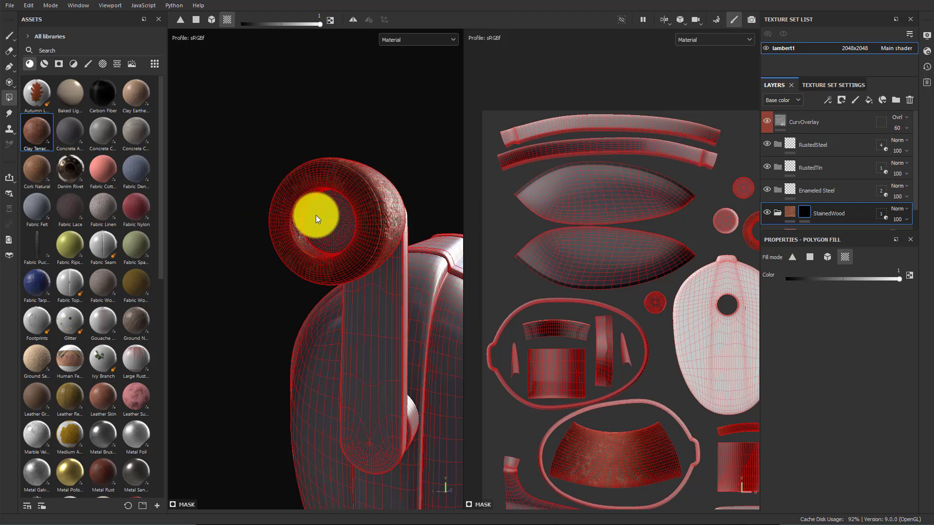
{"action": "scroll", "coordinate": [810, 197], "scroll_direction": "down", "scroll_amount": 1}
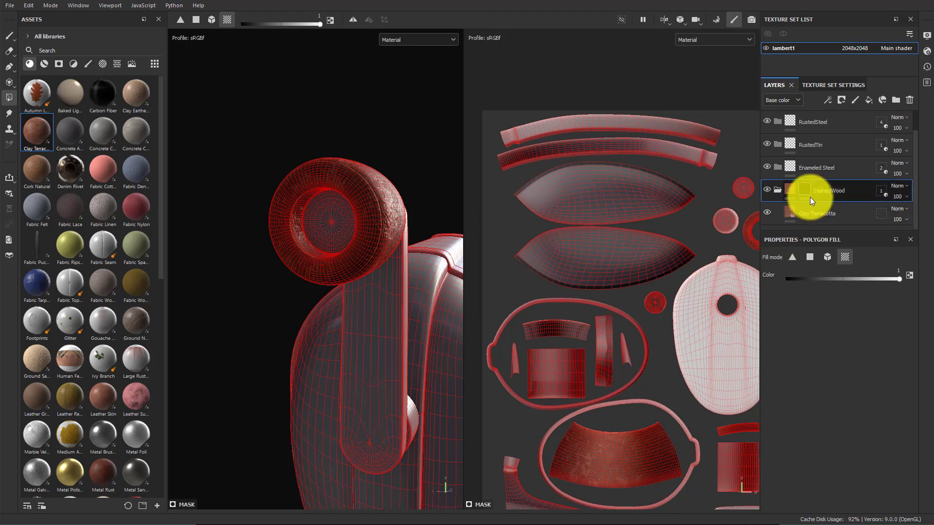
{"action": "left_click", "coordinate": [817, 215]}
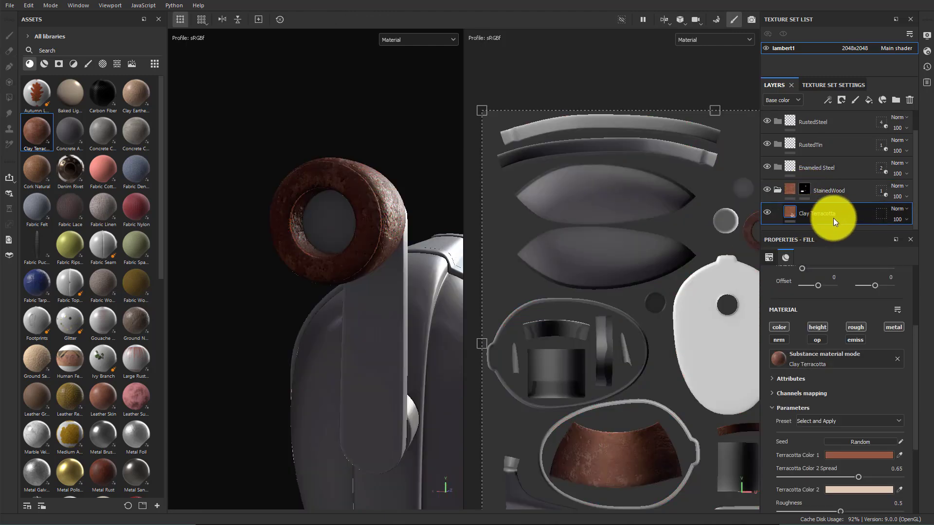
{"action": "key", "text": "Delete"}
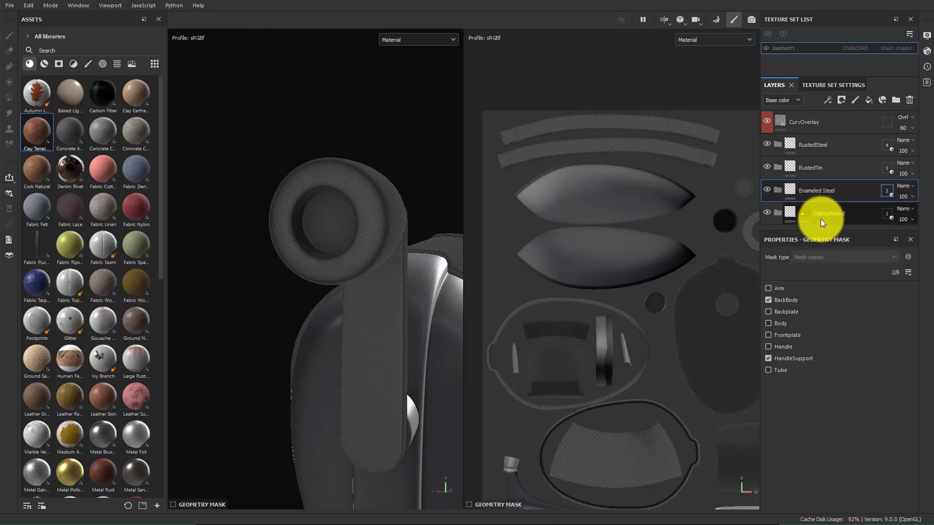
Preview the StainedWood folder's mask and reframe the model in the viewports
{"action": "mouse_move", "coordinate": [802, 215]}
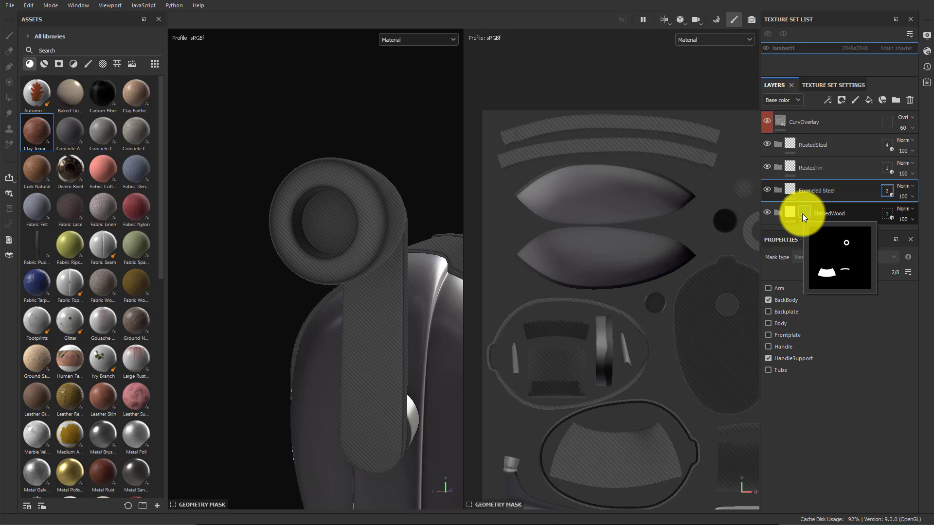
{"action": "left_click", "coordinate": [804, 213]}
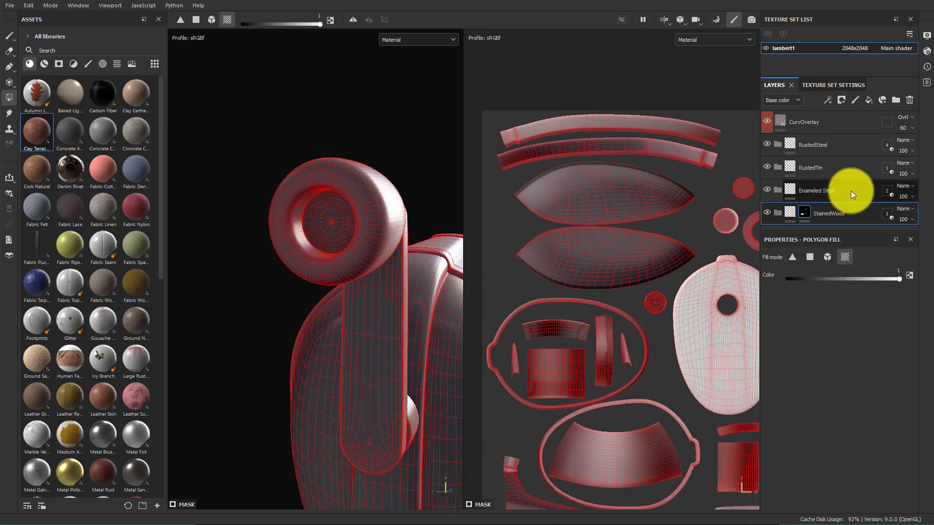
{"action": "left_click", "coordinate": [827, 189]}
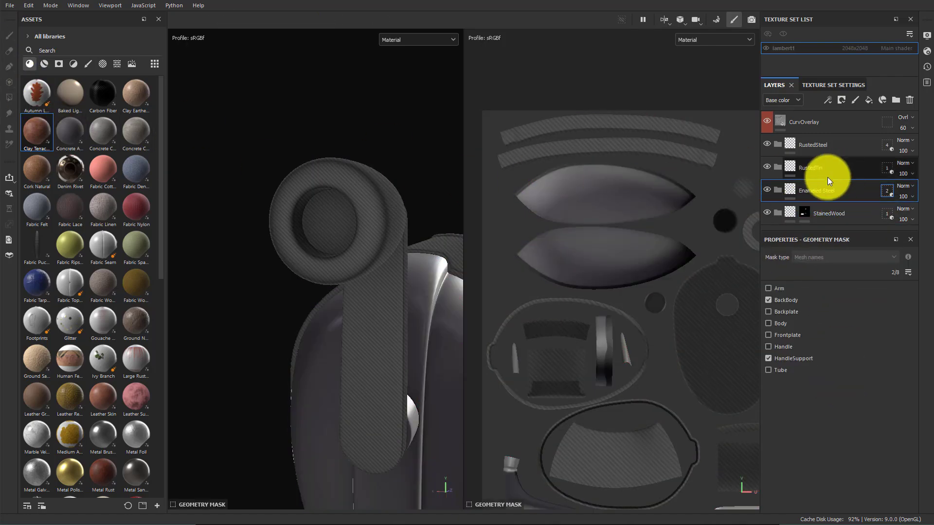
{"action": "left_click", "coordinate": [804, 213]}
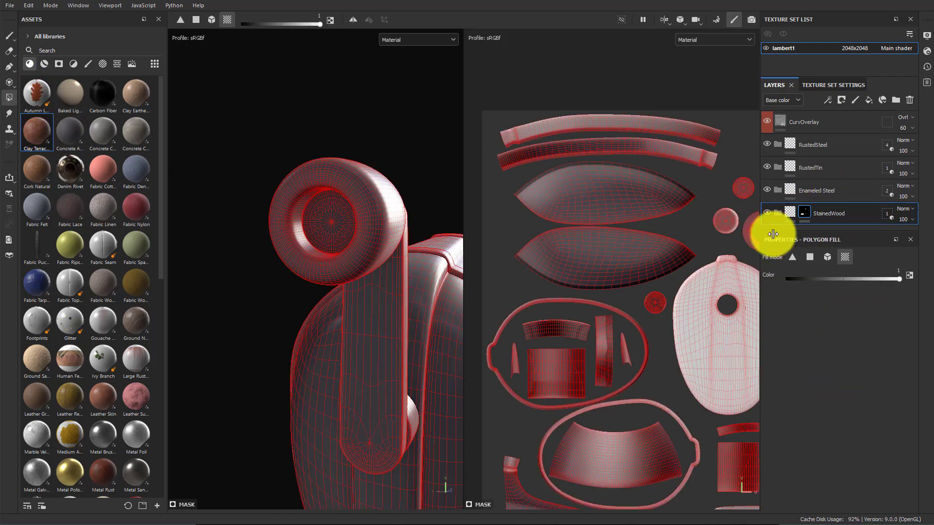
{"action": "left_click", "coordinate": [9, 36]}
{"action": "mouse_move", "coordinate": [675, 246]}
{"action": "left_mouse_down", "text": "alt"}
{"action": "mouse_move", "coordinate": [672, 277]}
{"action": "mouse_move", "coordinate": [654, 270]}
{"action": "mouse_move", "coordinate": [664, 272]}
{"action": "left_mouse_up", "text": "alt"}
{"action": "key", "text": "f"}
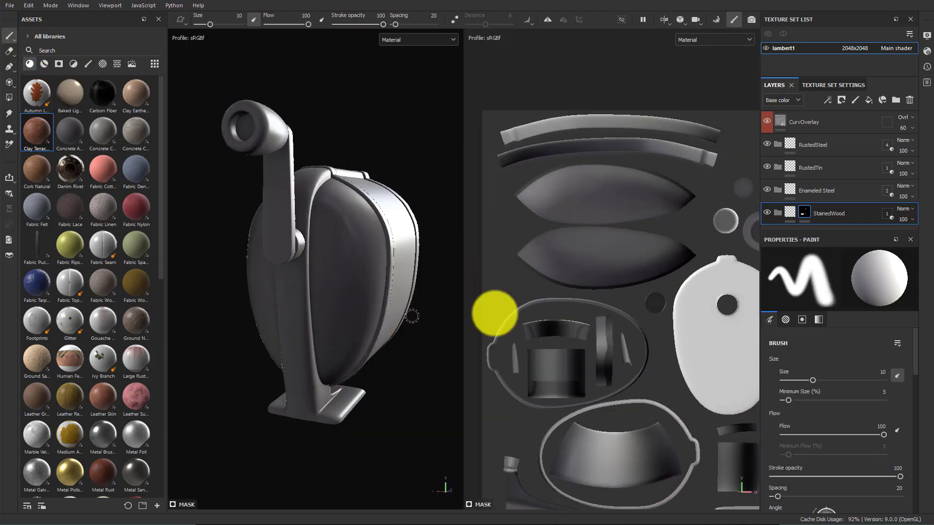
{"action": "key", "text": "f"}
{"action": "left_click_drag", "start_coordinate": [387, 269], "coordinate": [291, 266], "text": "alt"}
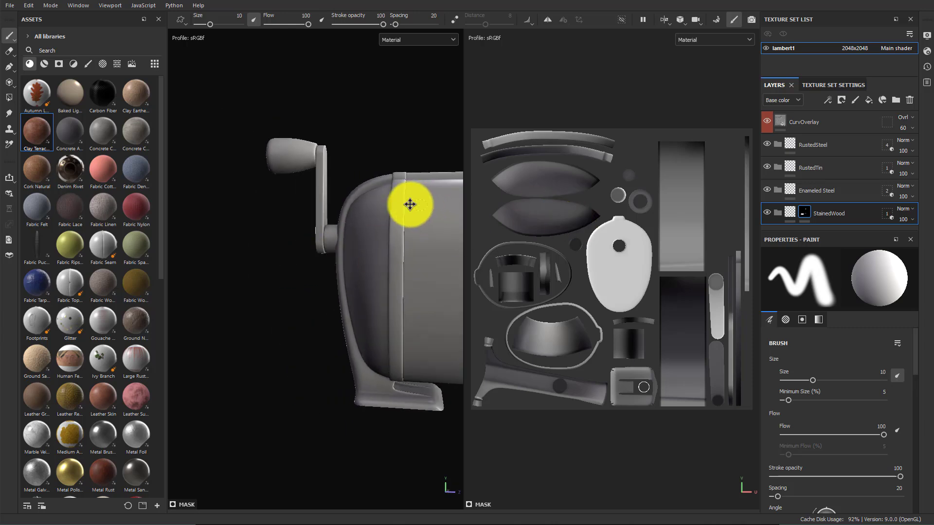
Check which mesh parts the RustedSteel folder's geometry mask includes
{"action": "left_click", "coordinate": [815, 145]}
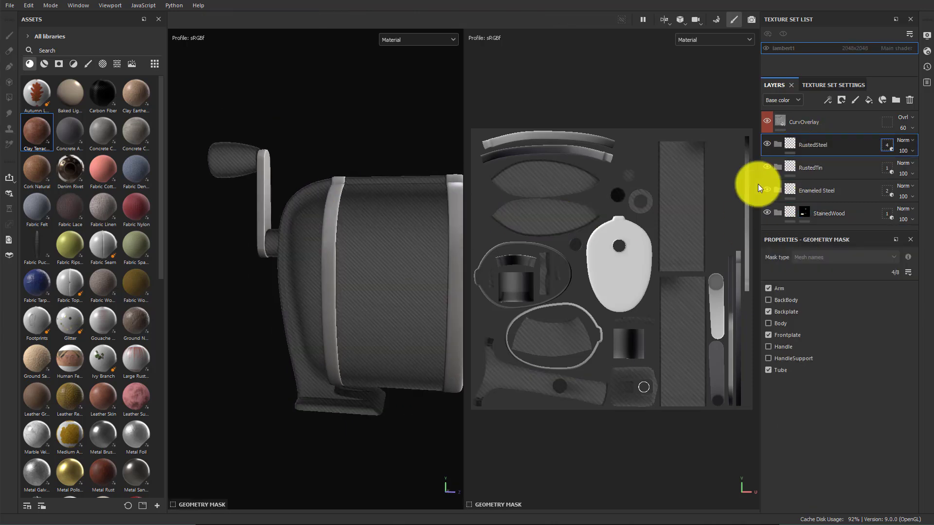
{"action": "left_click", "coordinate": [798, 144]}
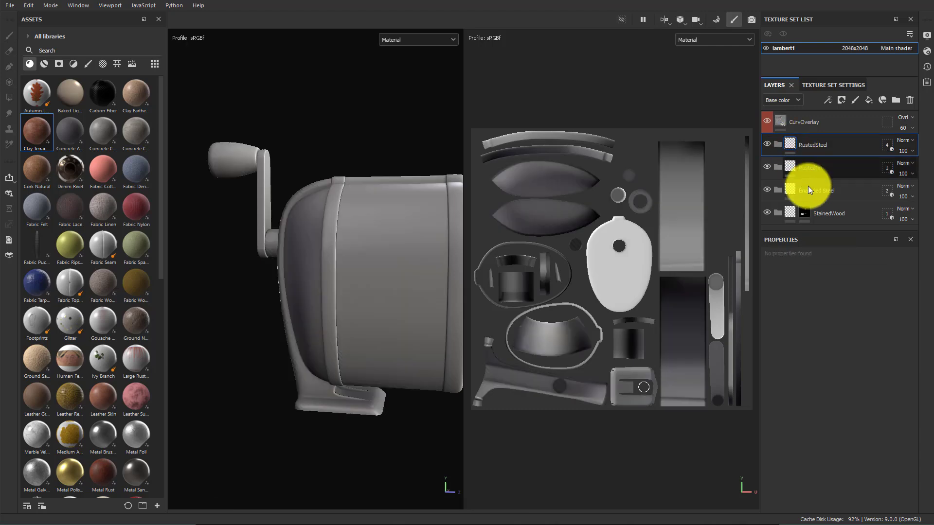
{"action": "left_click", "coordinate": [887, 145]}
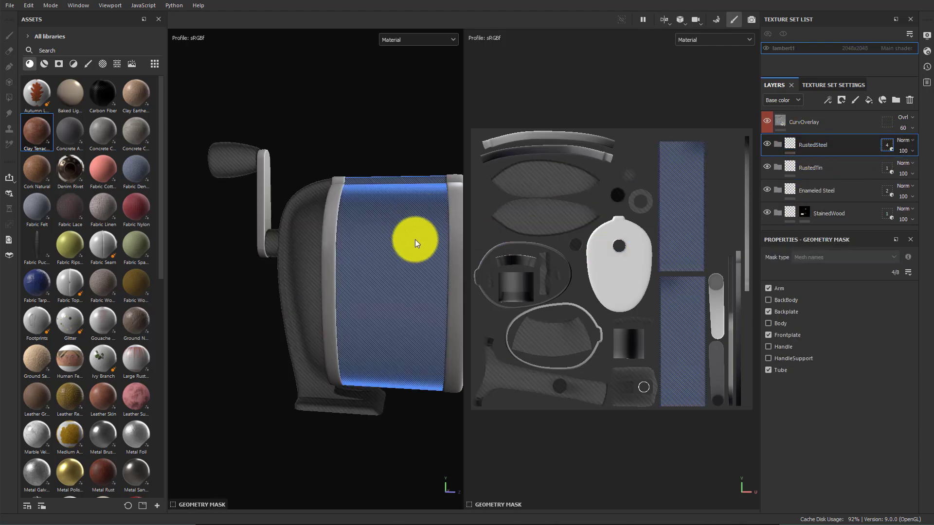
{"action": "left_click", "coordinate": [788, 144]}
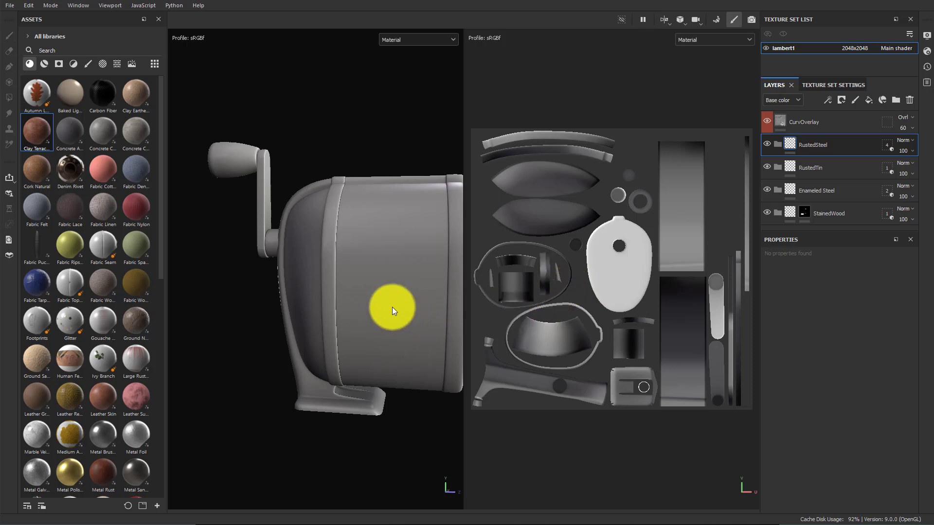
{"action": "mouse_move", "coordinate": [392, 306]}
{"action": "left_mouse_down", "text": "alt"}
{"action": "mouse_move", "coordinate": [336, 298]}
{"action": "mouse_move", "coordinate": [366, 272]}
{"action": "mouse_move", "coordinate": [335, 307]}
{"action": "mouse_move", "coordinate": [362, 304]}
{"action": "mouse_move", "coordinate": [326, 297]}
{"action": "left_mouse_up", "text": "alt"}
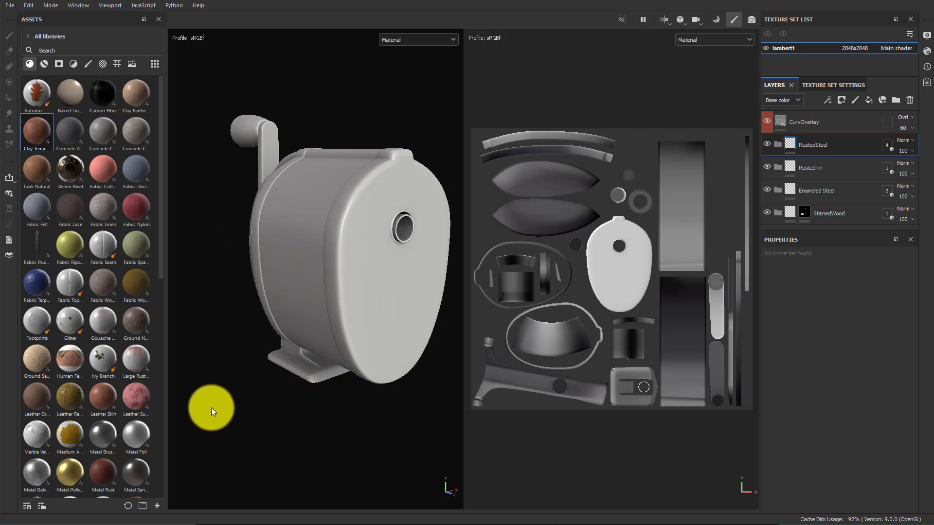
Search the assets for metal and drop the Metal Sandblasted material into the RustedSteel folder
{"action": "mouse_move", "coordinate": [141, 460]}
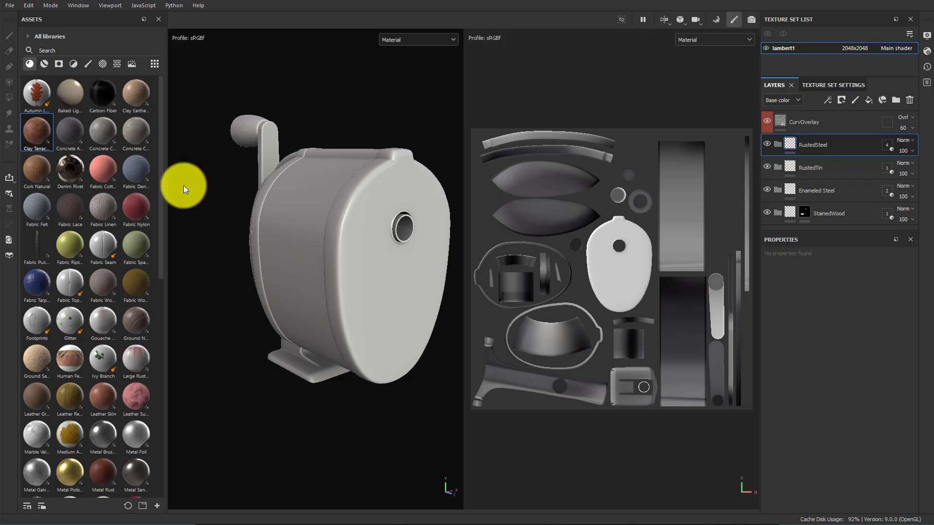
{"action": "left_click", "coordinate": [69, 51]}
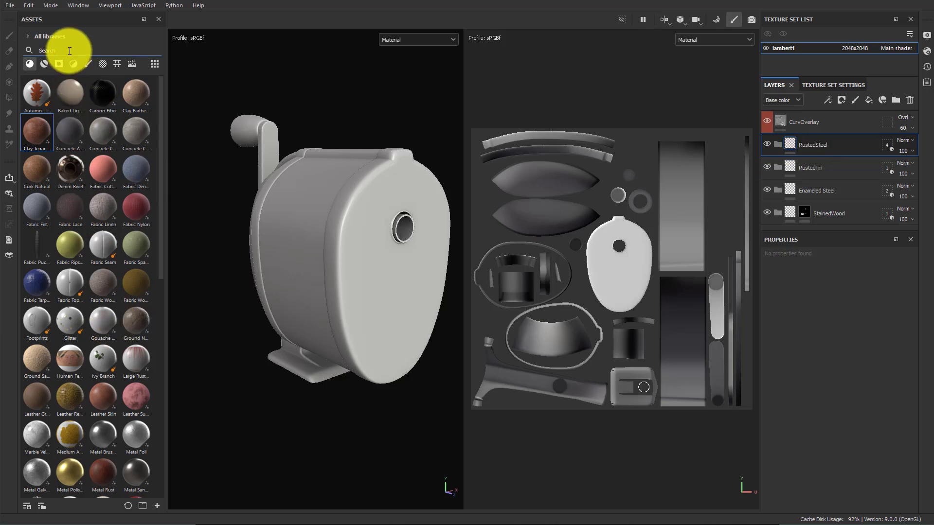
{"action": "type", "text": "metal"}
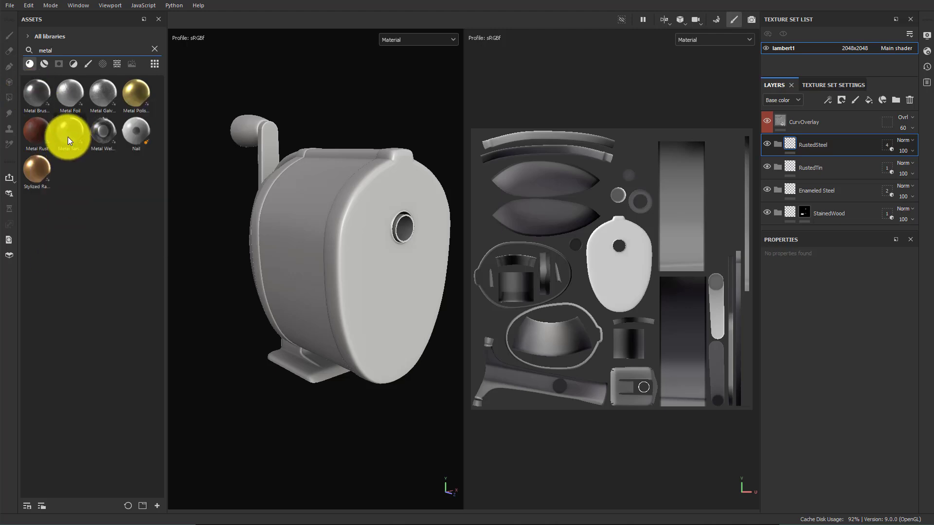
{"action": "mouse_move", "coordinate": [68, 136]}
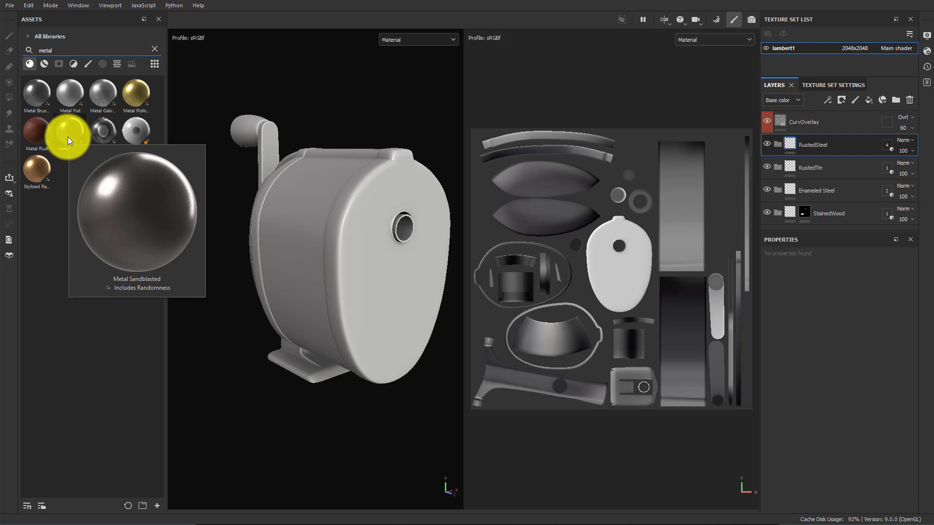
{"action": "left_click_drag", "start_coordinate": [68, 136], "coordinate": [807, 145]}
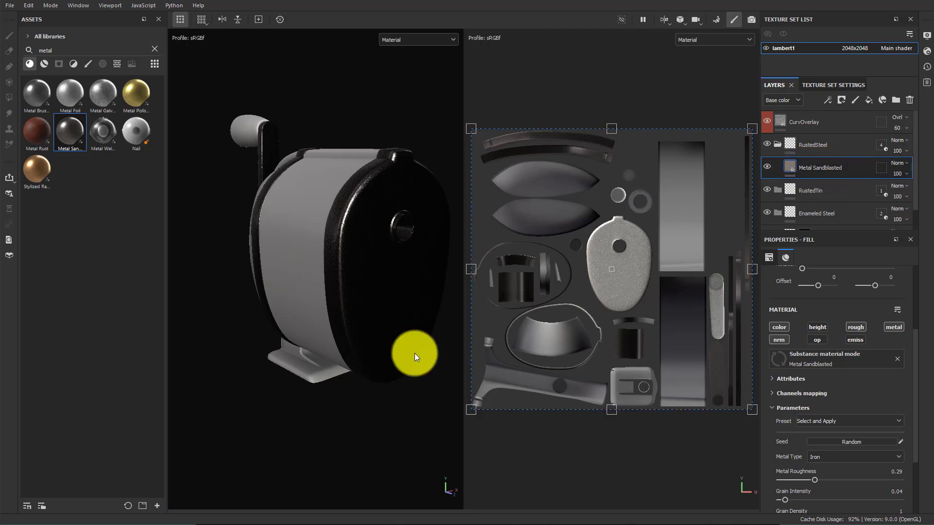
Switch the viewport layout to show only the 3D view
{"action": "mouse_move", "coordinate": [353, 319]}
{"action": "right_mouse_down", "text": "shift"}
{"action": "mouse_move", "coordinate": [391, 314]}
{"action": "mouse_move", "coordinate": [349, 314]}
{"action": "mouse_move", "coordinate": [368, 324]}
{"action": "right_mouse_up", "text": "shift"}
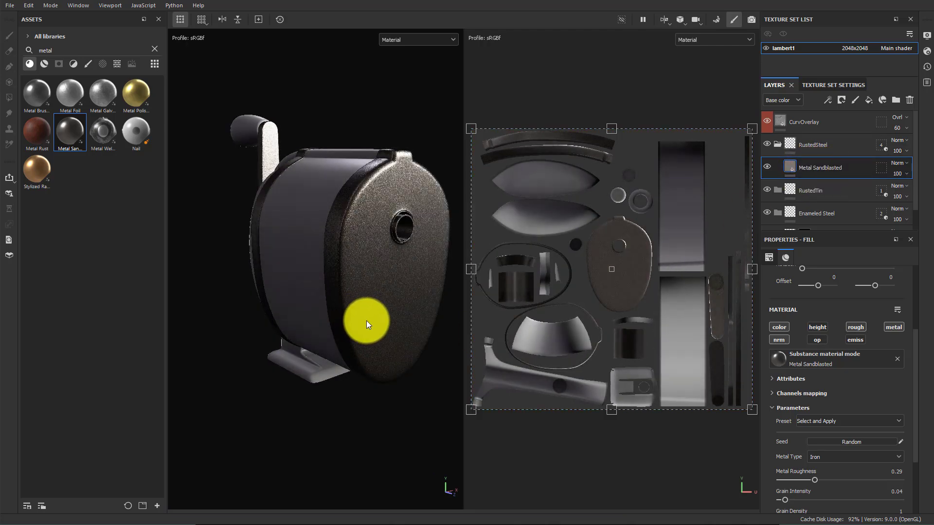
{"action": "left_click_drag", "start_coordinate": [368, 324], "coordinate": [342, 335], "text": "alt"}
{"action": "right_click_drag", "start_coordinate": [342, 335], "coordinate": [392, 334], "text": "alt"}
{"action": "middle_click_drag", "start_coordinate": [392, 334], "coordinate": [374, 382], "text": "alt"}
{"action": "right_click_drag", "start_coordinate": [374, 383], "coordinate": [351, 342], "text": "shift"}
{"action": "middle_click_drag", "start_coordinate": [350, 342], "coordinate": [388, 340], "text": "alt"}
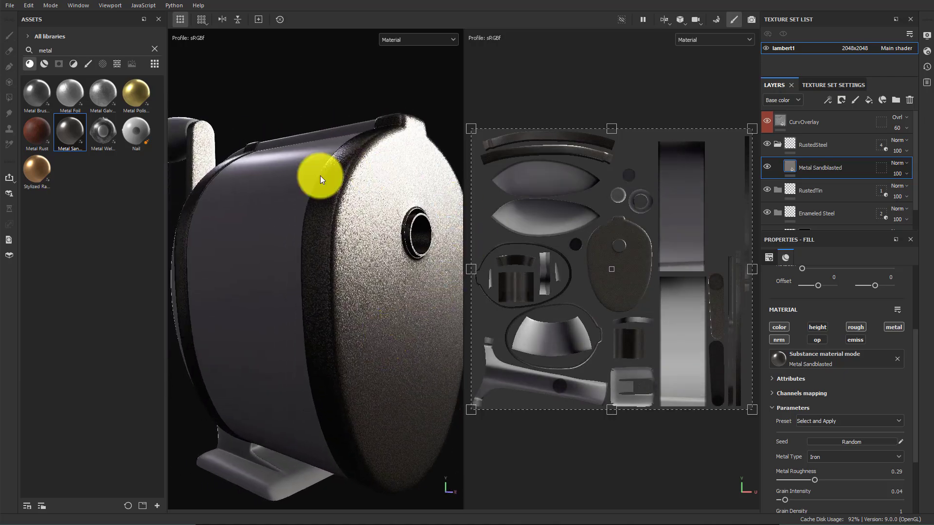
{"action": "left_click", "coordinate": [664, 19]}
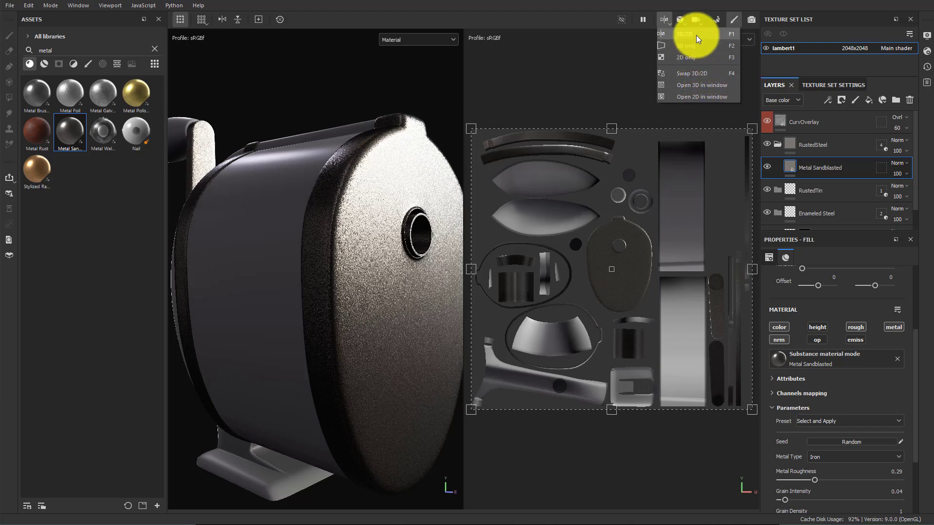
{"action": "left_click", "coordinate": [696, 45]}
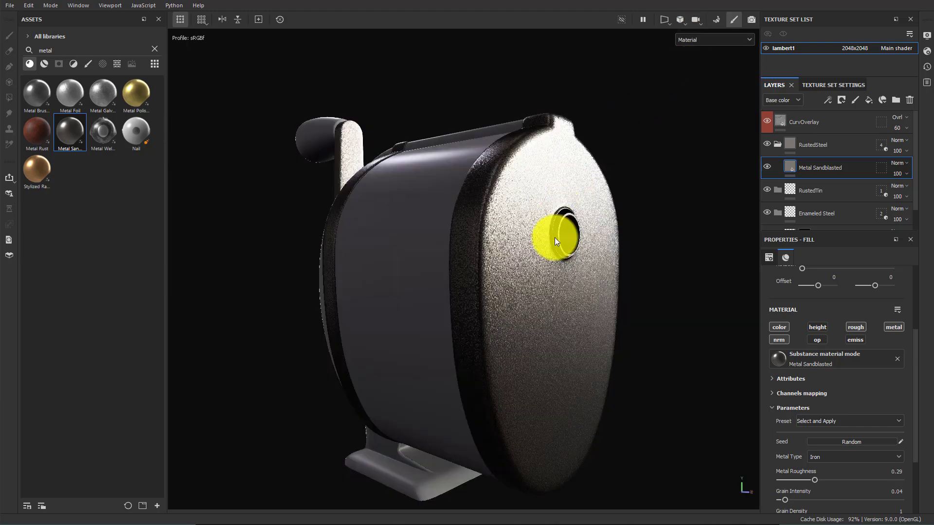
Set the Metal Sandblasted fill's projection to Tri-planar projection
{"action": "left_click_drag", "start_coordinate": [556, 235], "coordinate": [546, 382], "text": "alt"}
{"action": "middle_click_drag", "start_coordinate": [546, 379], "coordinate": [533, 313], "text": "alt"}
{"action": "right_click_drag", "start_coordinate": [533, 313], "coordinate": [556, 313], "text": "shift"}
{"action": "left_click_drag", "start_coordinate": [490, 290], "coordinate": [535, 287], "text": "alt"}
{"action": "middle_click_drag", "start_coordinate": [503, 243], "coordinate": [475, 327], "text": "alt"}
{"action": "right_click_drag", "start_coordinate": [475, 326], "coordinate": [483, 299], "text": "alt"}
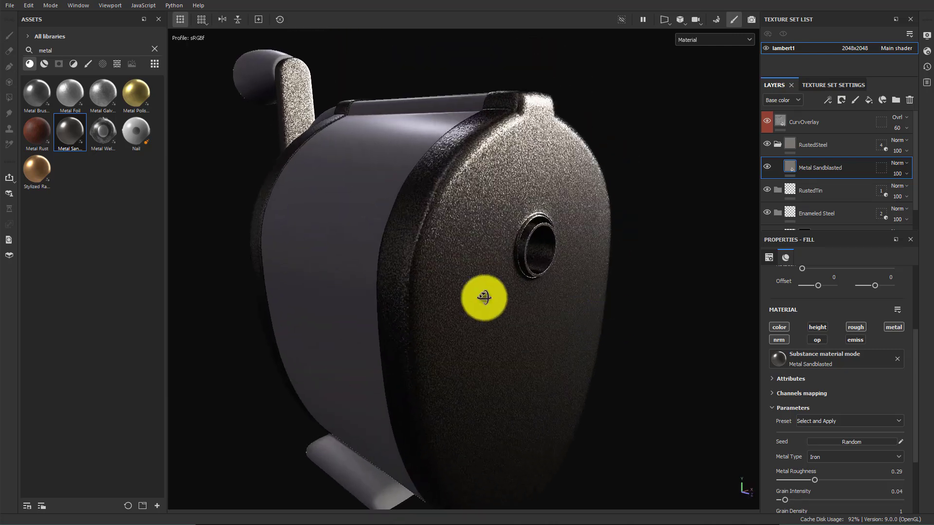
{"action": "left_click_drag", "start_coordinate": [483, 298], "coordinate": [528, 296], "text": "alt"}
{"action": "scroll", "coordinate": [852, 420], "scroll_direction": "up", "scroll_amount": 2}
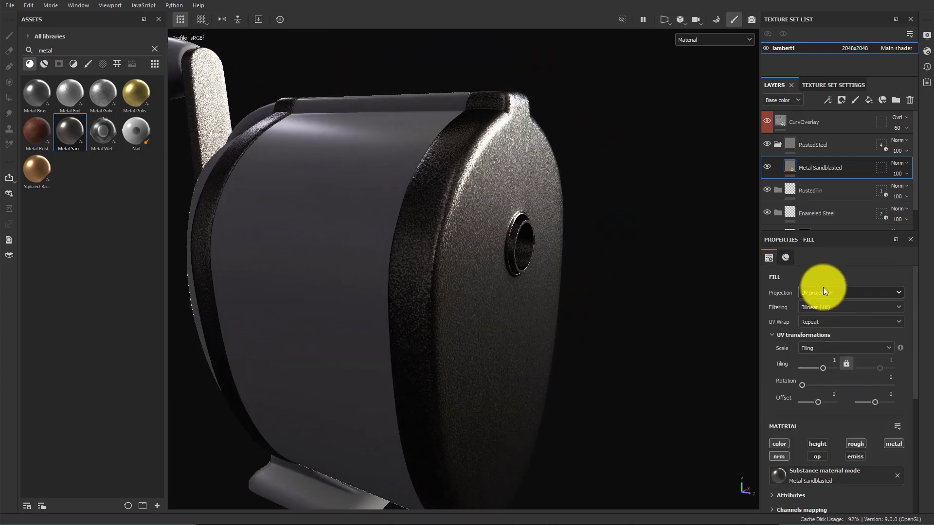
{"action": "left_click", "coordinate": [809, 292]}
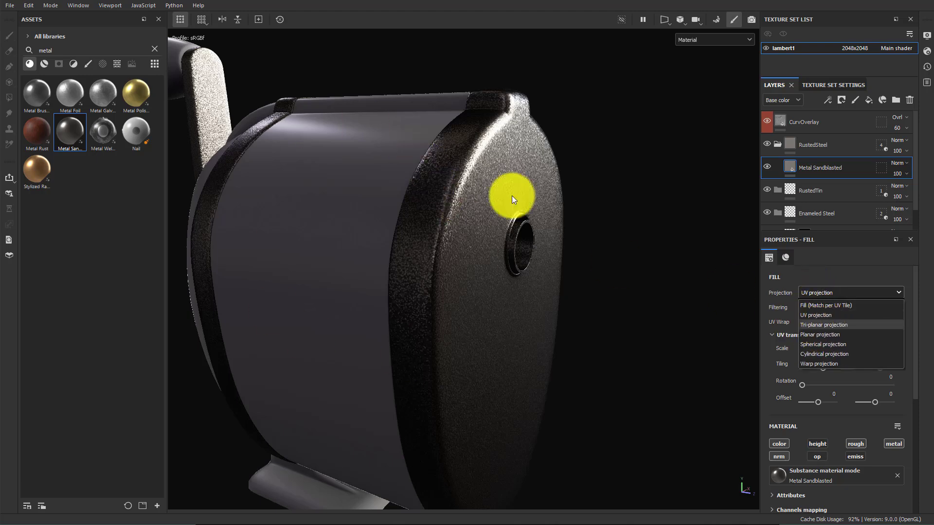
{"action": "left_click", "coordinate": [839, 324]}
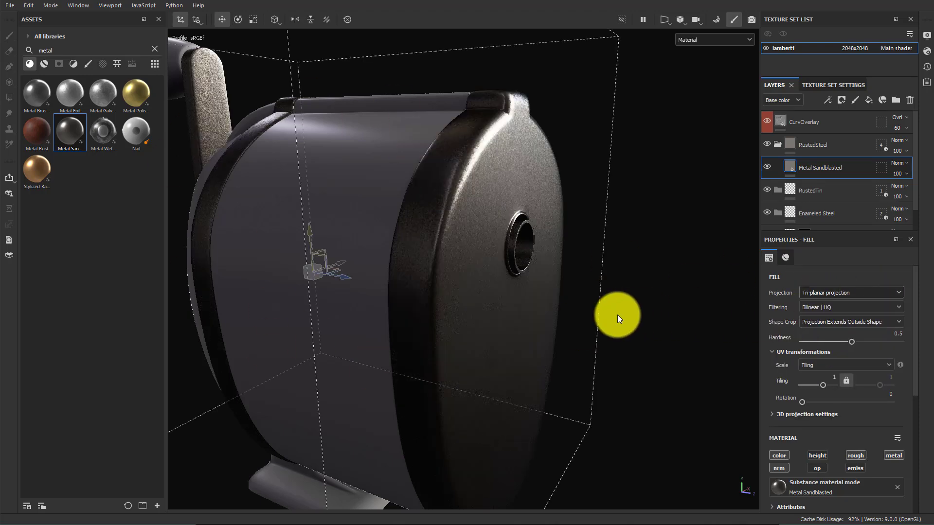
Orbit around the body and review the Metal Sandblasted fill's material parameters
{"action": "left_click_drag", "start_coordinate": [614, 312], "coordinate": [593, 197], "text": "alt"}
{"action": "right_click_drag", "start_coordinate": [593, 196], "coordinate": [635, 201], "text": "shift"}
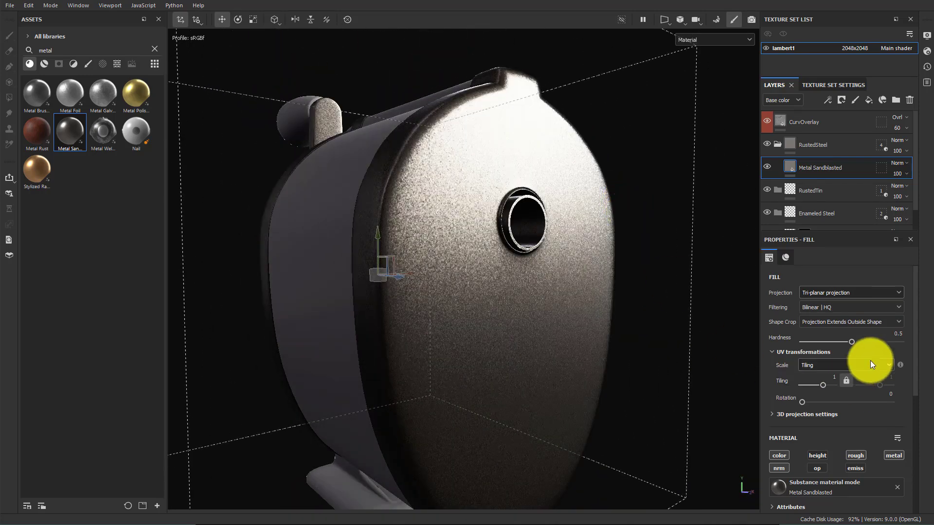
{"action": "scroll", "coordinate": [855, 381], "scroll_direction": "down", "scroll_amount": 5}
{"action": "scroll", "coordinate": [830, 368], "scroll_direction": "up", "scroll_amount": 3}
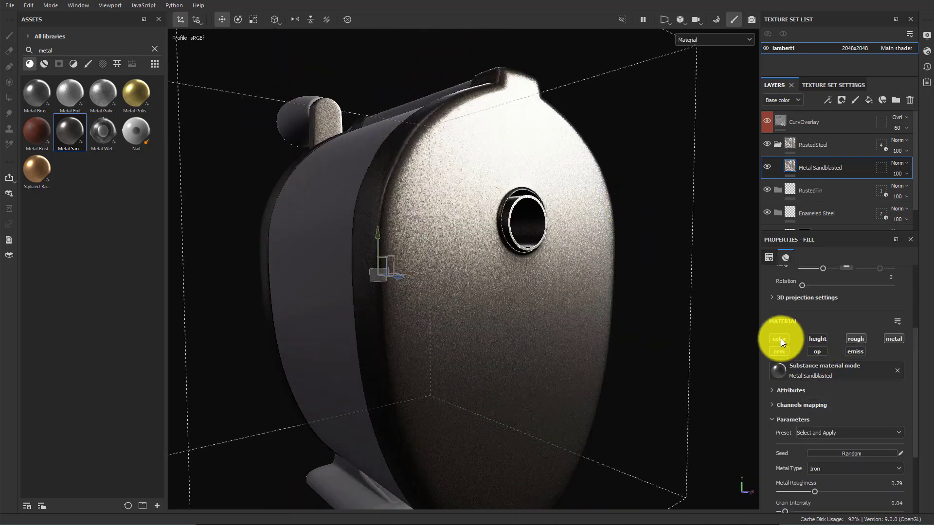
{"action": "scroll", "coordinate": [868, 404], "scroll_direction": "down", "scroll_amount": 4}
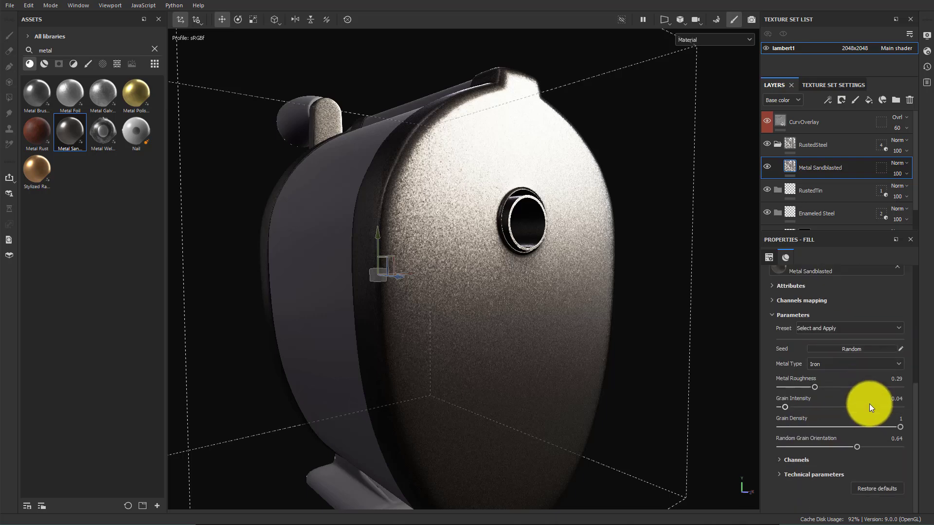
{"action": "scroll", "coordinate": [824, 433], "scroll_direction": "up", "scroll_amount": 6}
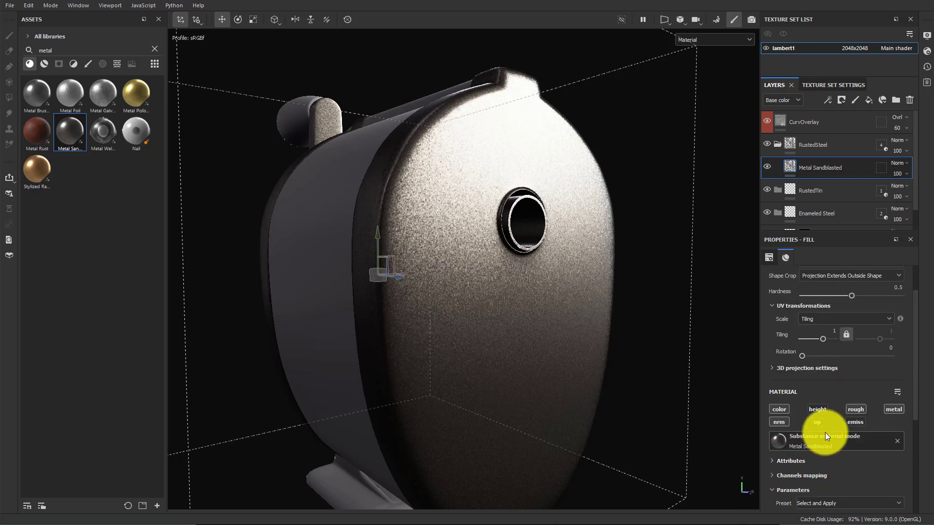
Toggle the fill's color channel off and back on and expand its Attributes and Channels mapping sections
{"action": "left_click", "coordinate": [785, 410]}
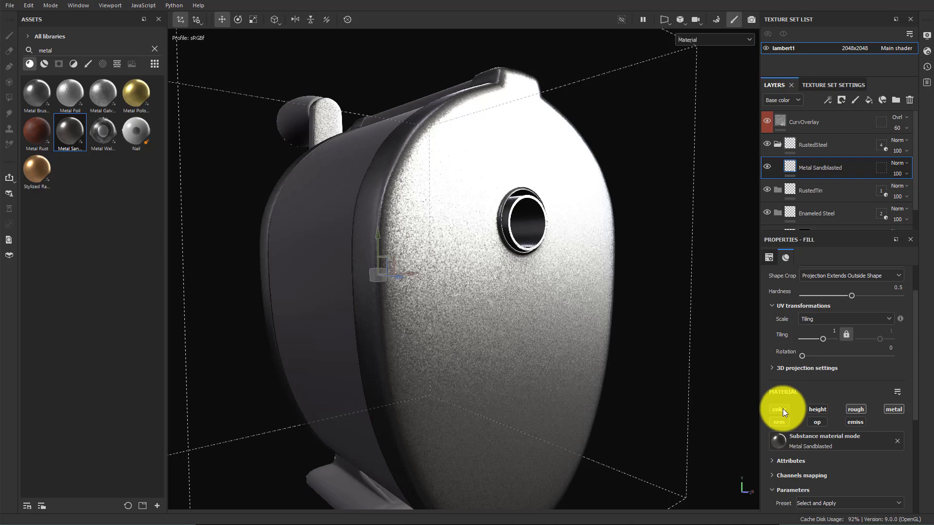
{"action": "left_click", "coordinate": [813, 410]}
{"action": "scroll", "coordinate": [815, 424], "scroll_direction": "down", "scroll_amount": 3}
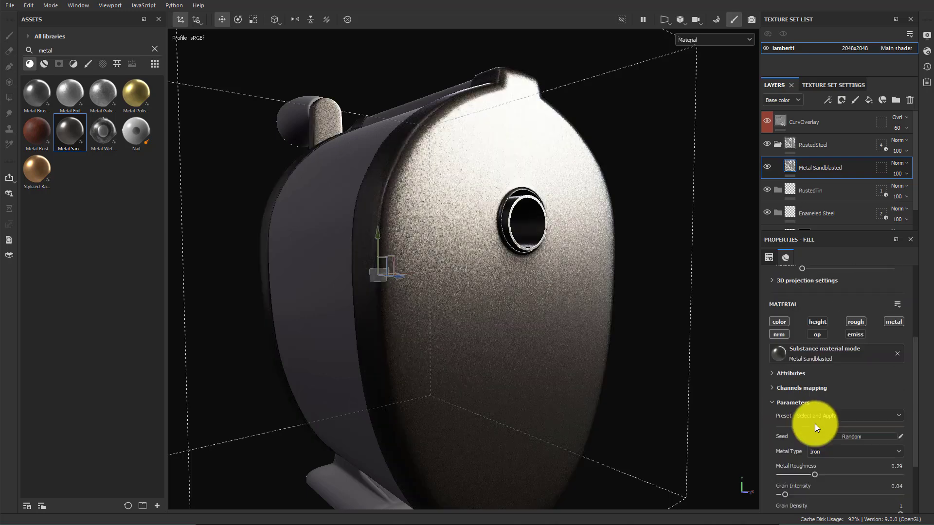
{"action": "left_click", "coordinate": [778, 372]}
{"action": "left_click", "coordinate": [773, 372]}
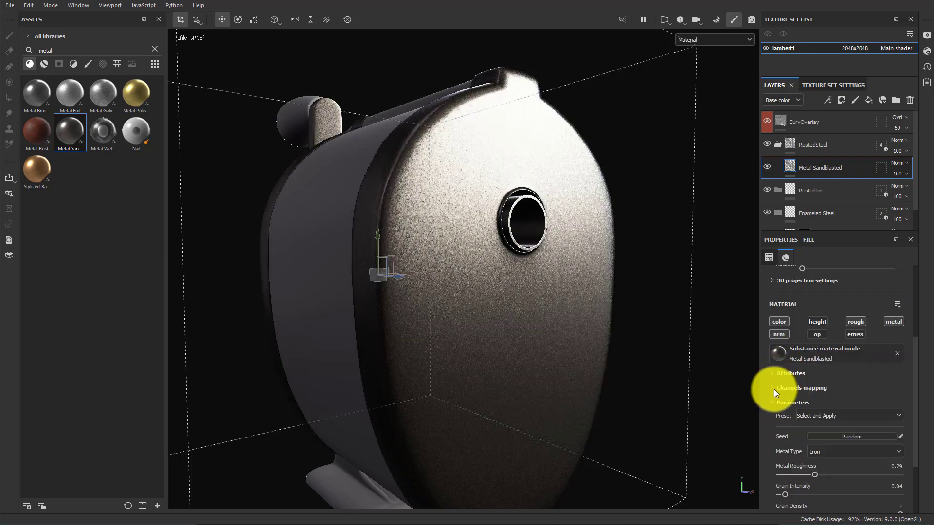
{"action": "left_click", "coordinate": [775, 388]}
{"action": "left_click", "coordinate": [774, 388]}
{"action": "scroll", "coordinate": [578, 340], "scroll_direction": "down", "scroll_amount": 4}
{"action": "scroll", "coordinate": [574, 339], "scroll_direction": "up", "scroll_amount": 3}
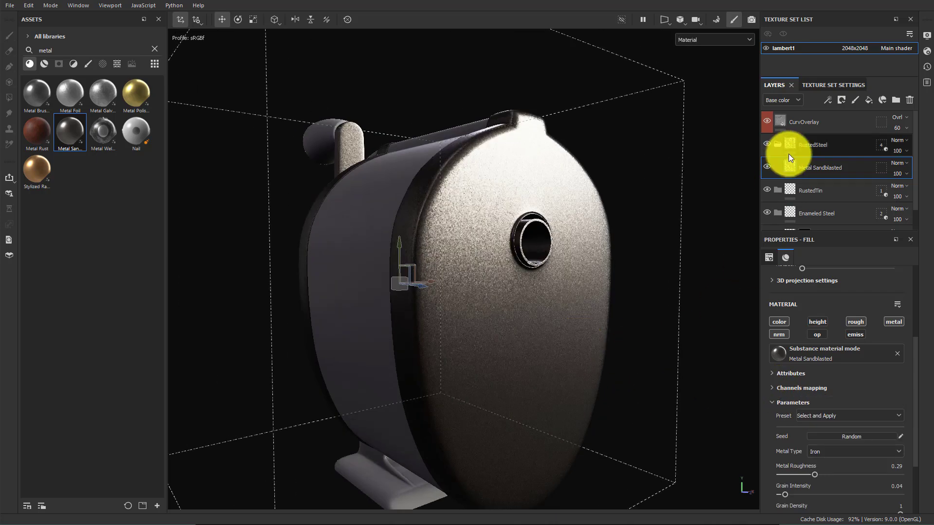
Orbit the model to judge the look, then delete the Metal Sandblasted fill layer
{"action": "left_click_drag", "start_coordinate": [590, 271], "coordinate": [300, 265], "text": "alt"}
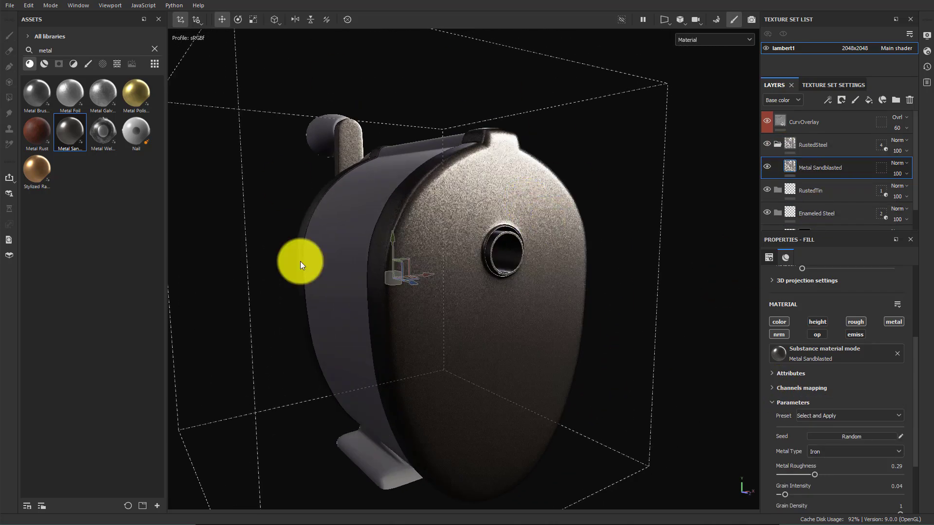
{"action": "left_click_drag", "start_coordinate": [511, 328], "coordinate": [448, 289], "text": "alt"}
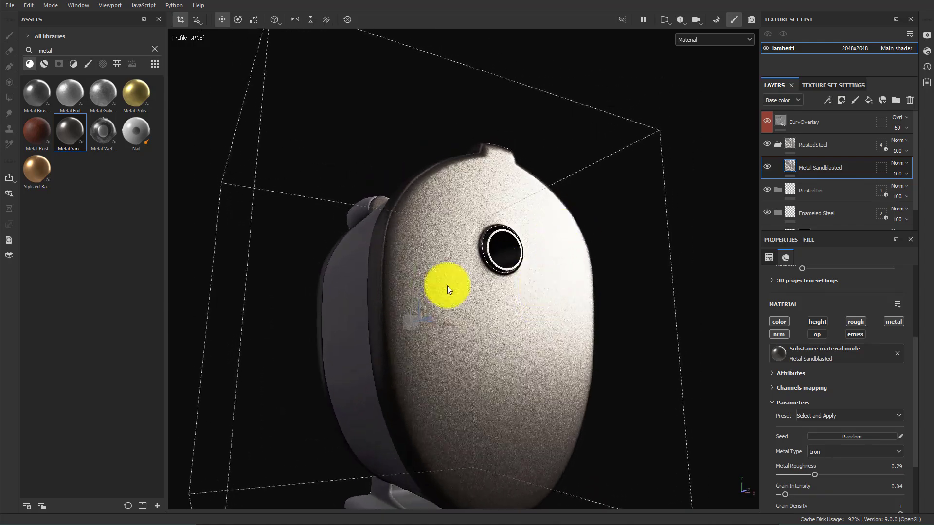
{"action": "left_click_drag", "start_coordinate": [529, 214], "coordinate": [611, 235], "text": "alt"}
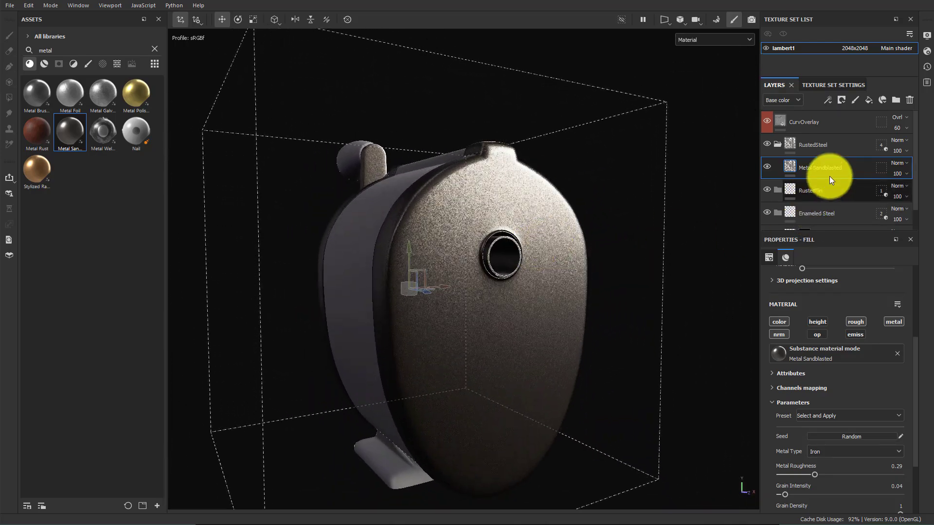
{"action": "key", "text": "Delete"}
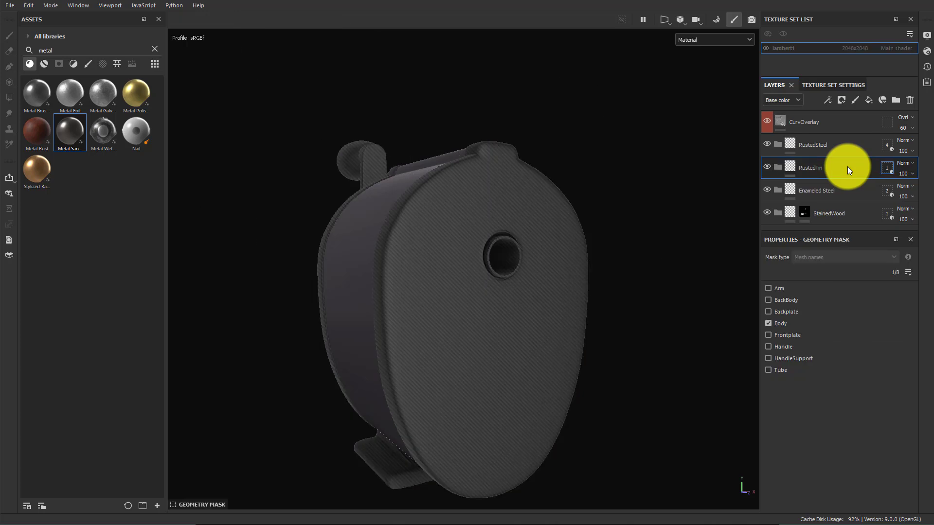
Add a new fill layer inside the RustedSteel folder and name it Steel
{"action": "left_click", "coordinate": [812, 145]}
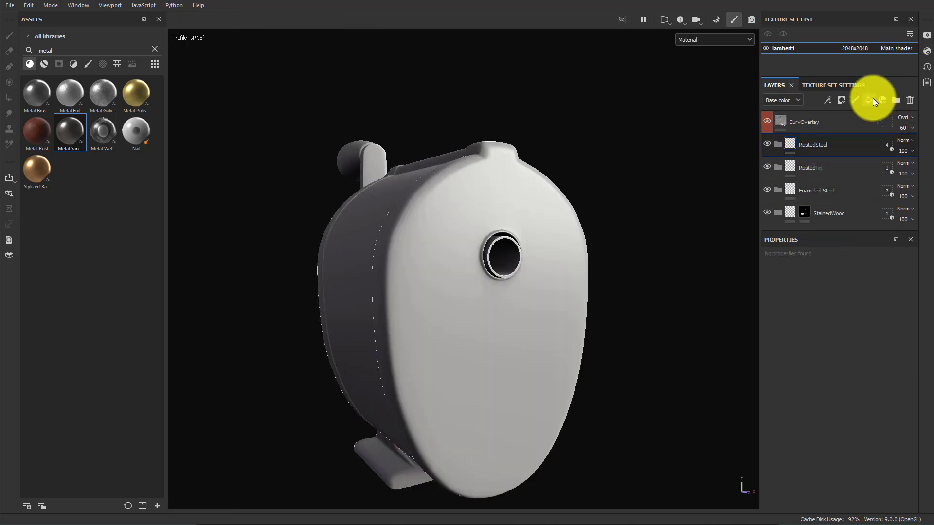
{"action": "left_click", "coordinate": [871, 99]}
{"action": "double_click", "coordinate": [813, 166]}
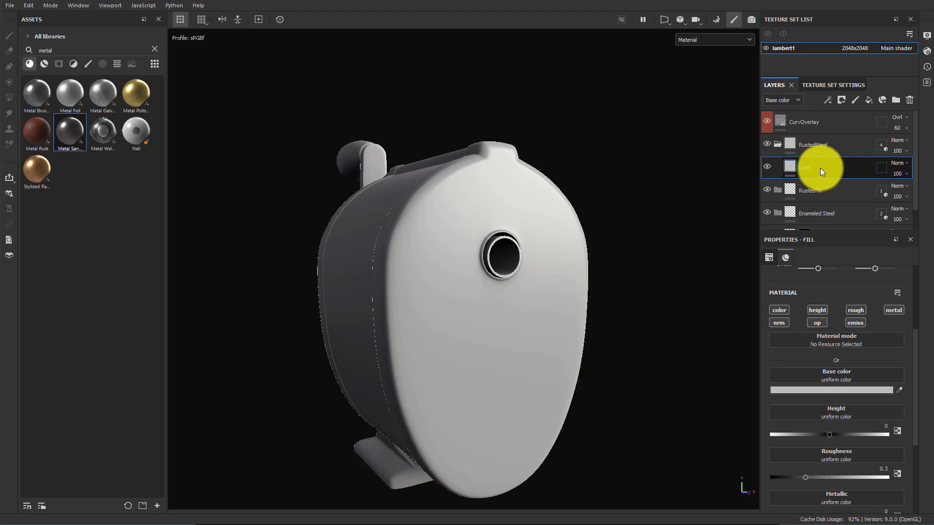
{"action": "key", "text": "Return"}
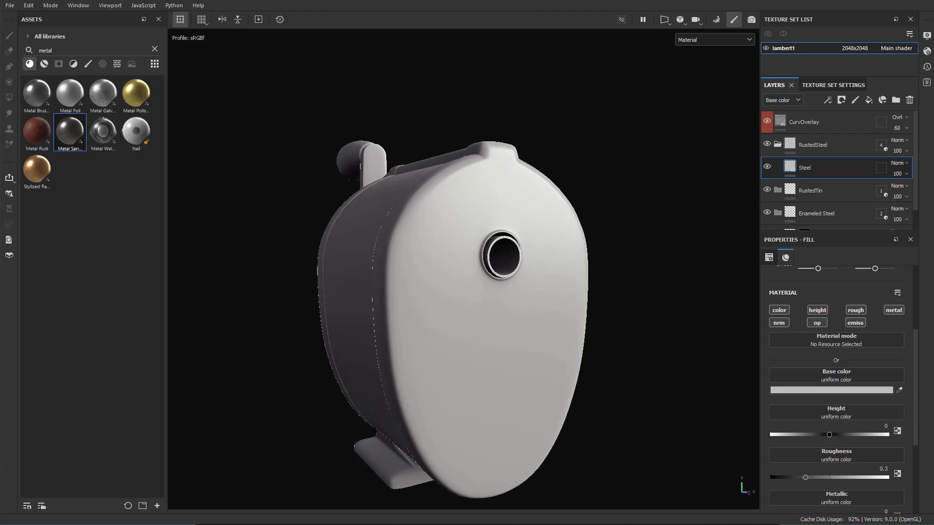
Switch to the web browser and search Google for steel hex color code
{"action": "key", "text": "alt+Tab"}
{"action": "left_click", "coordinate": [414, 203]}
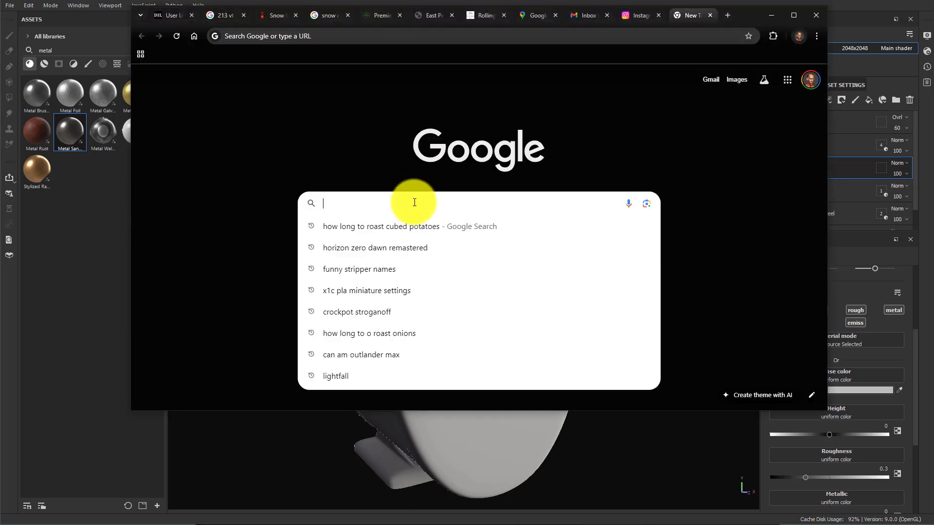
{"action": "type", "text": "steel hex "}
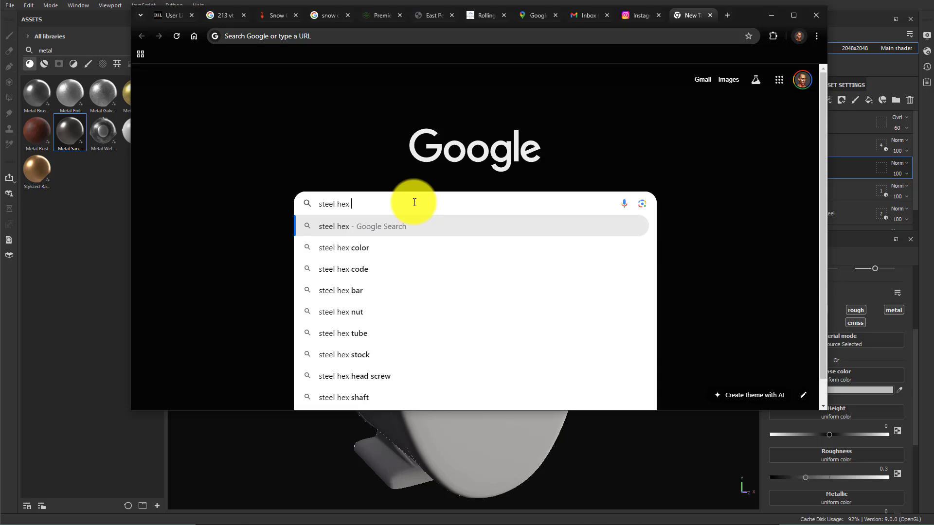
{"action": "type", "text": "color"}
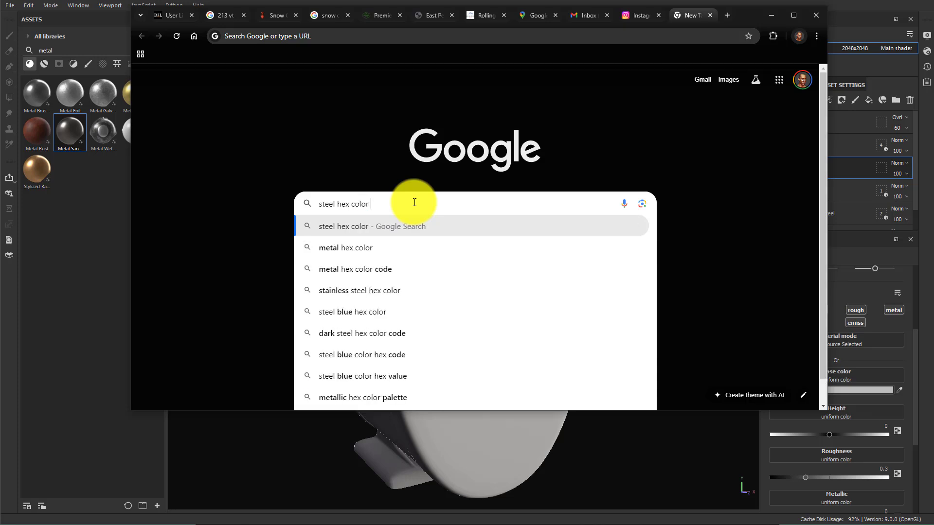
{"action": "type", "text": " code"}
{"action": "key", "text": "Return"}
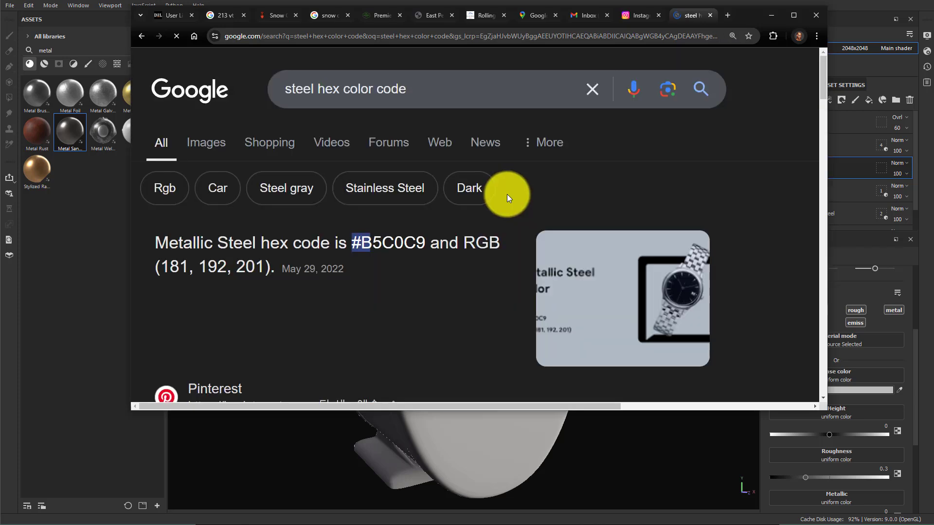
Highlight the Metallic Steel hex code in the results and scroll through further color results
{"action": "left_click_drag", "start_coordinate": [351, 243], "coordinate": [426, 242]}
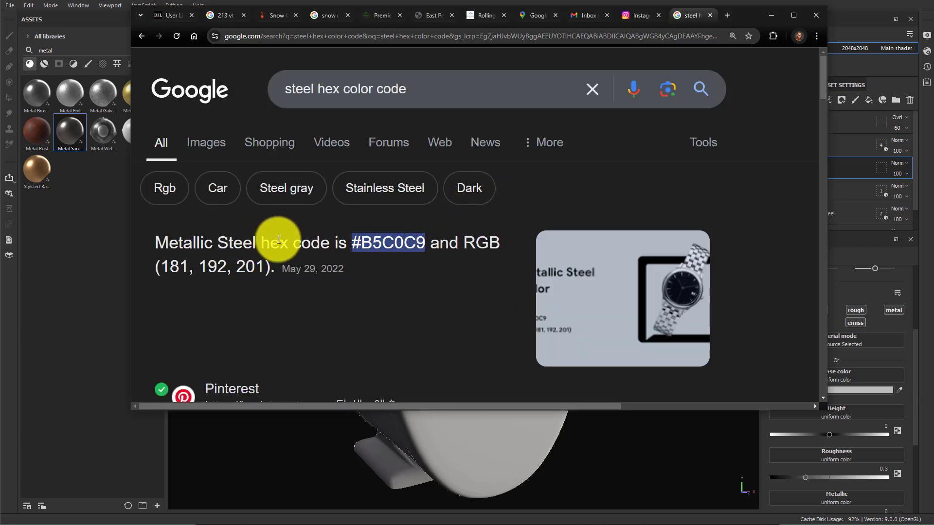
{"action": "left_click_drag", "start_coordinate": [363, 243], "coordinate": [427, 241]}
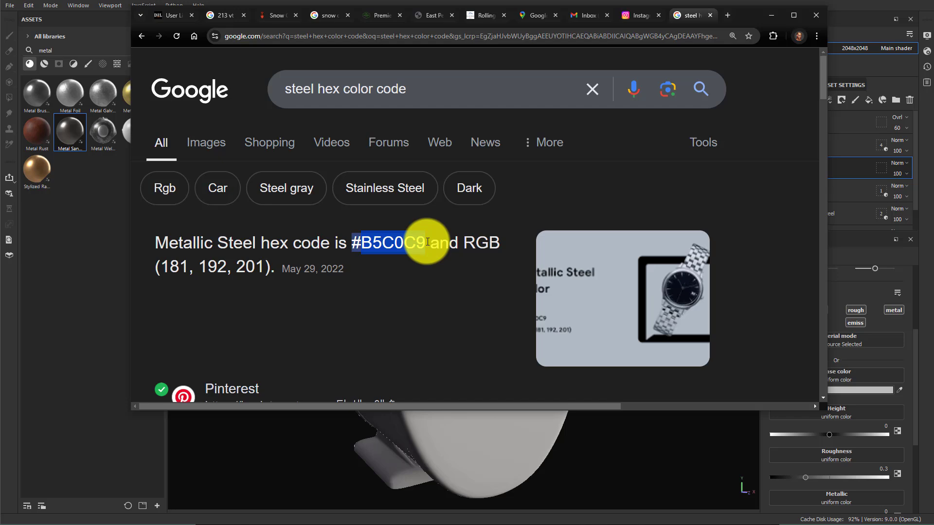
{"action": "scroll", "coordinate": [425, 258], "scroll_direction": "down", "scroll_amount": 10}
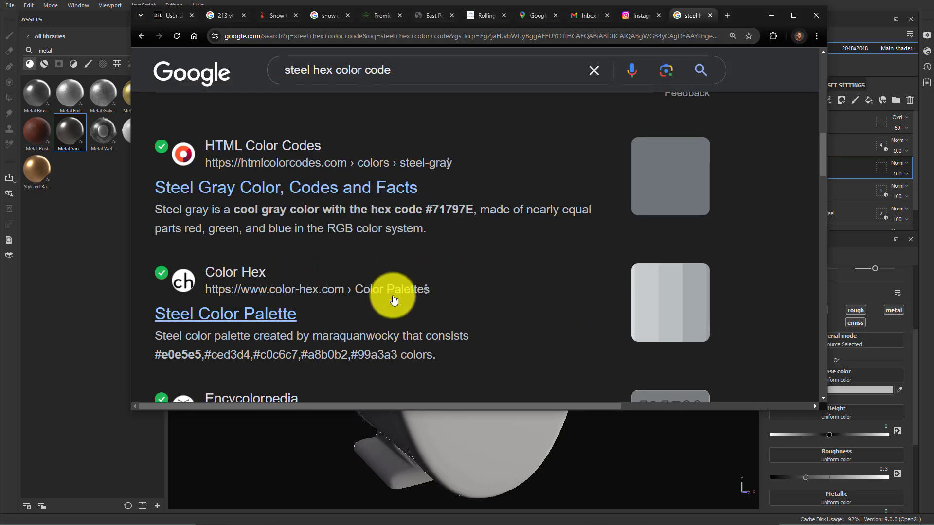
{"action": "scroll", "coordinate": [408, 282], "scroll_direction": "down", "scroll_amount": 5}
{"action": "scroll", "coordinate": [421, 272], "scroll_direction": "down", "scroll_amount": 3}
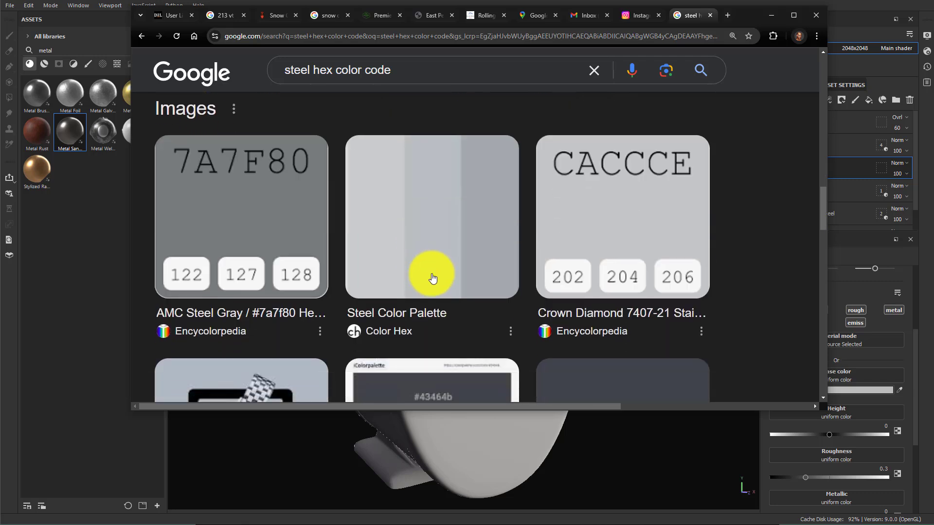
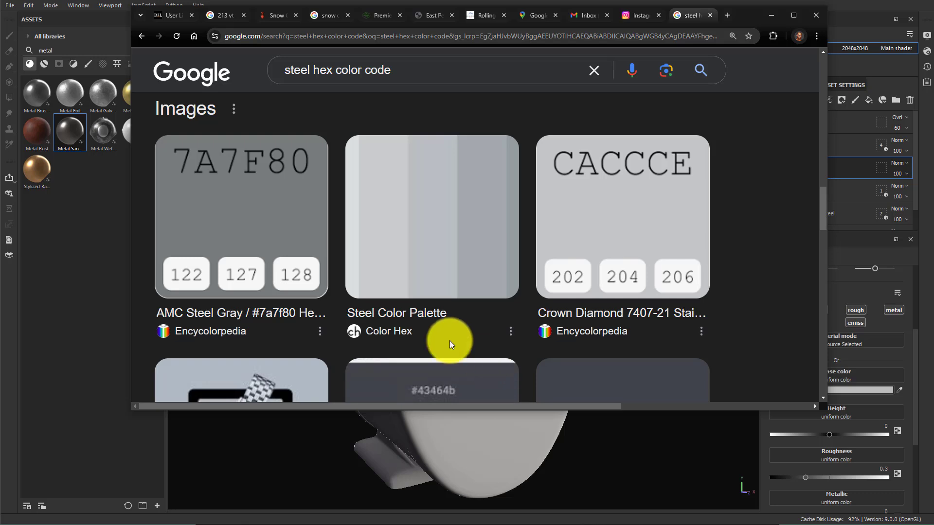
Set the Steel fill's base color to hex 747F80, checking the steel color code in the browser
{"action": "left_click", "coordinate": [915, 335]}
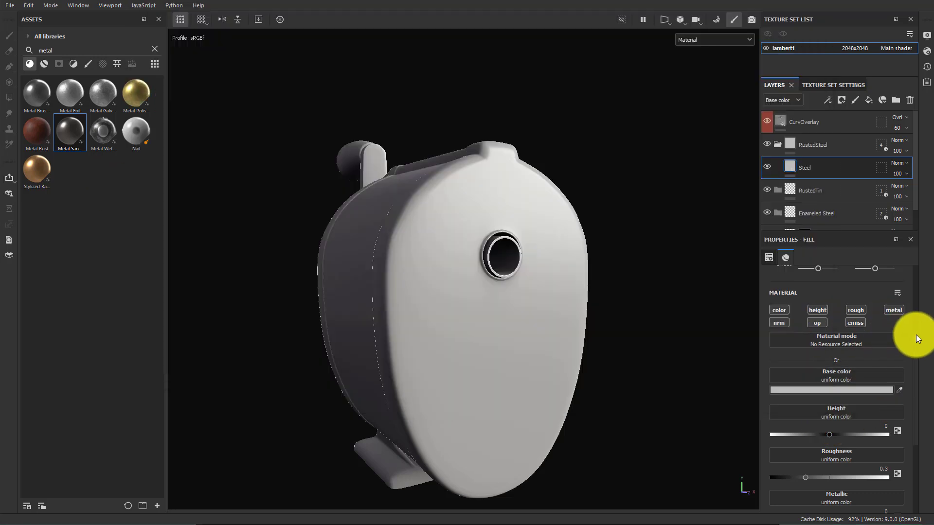
{"action": "scroll", "coordinate": [915, 334], "scroll_direction": "up", "scroll_amount": 1}
{"action": "scroll", "coordinate": [916, 338], "scroll_direction": "down", "scroll_amount": 1}
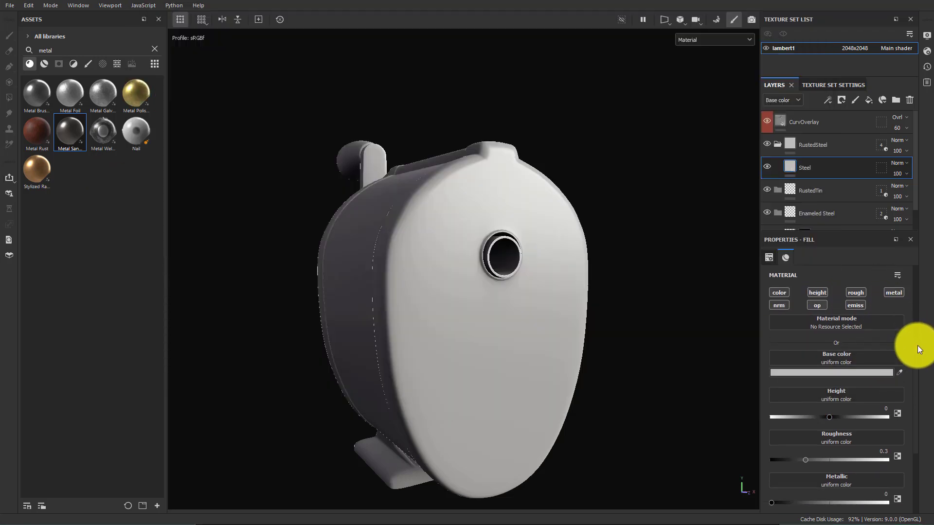
{"action": "scroll", "coordinate": [929, 305], "scroll_direction": "up", "scroll_amount": 3}
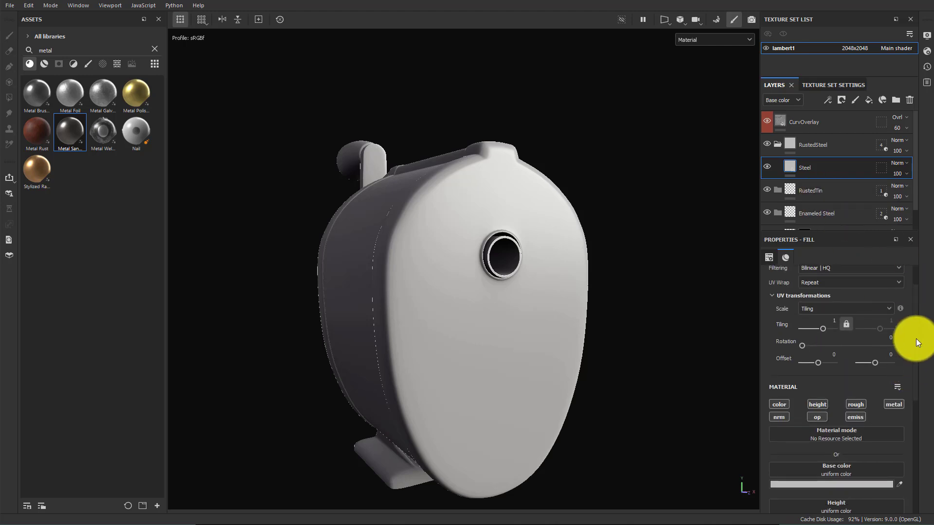
{"action": "scroll", "coordinate": [916, 346], "scroll_direction": "down", "scroll_amount": 4}
{"action": "scroll", "coordinate": [919, 398], "scroll_direction": "down", "scroll_amount": 1}
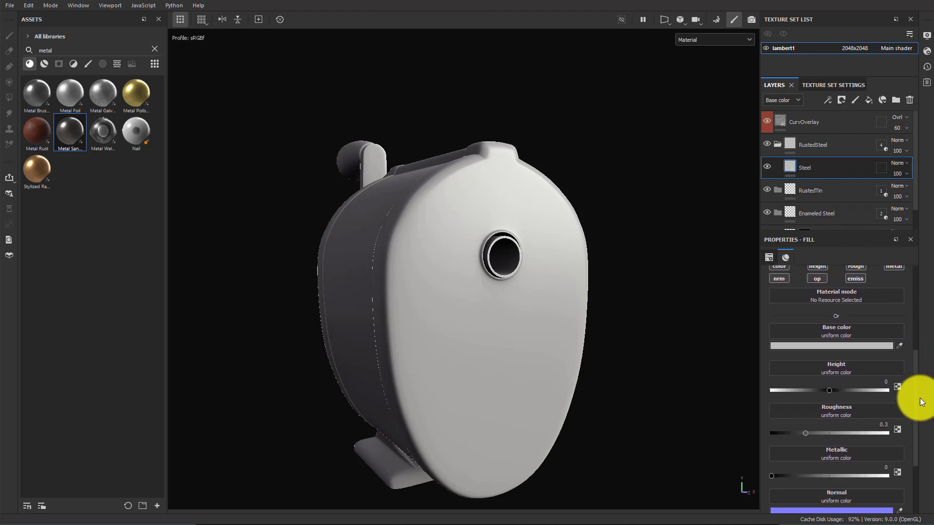
{"action": "left_click", "coordinate": [859, 331]}
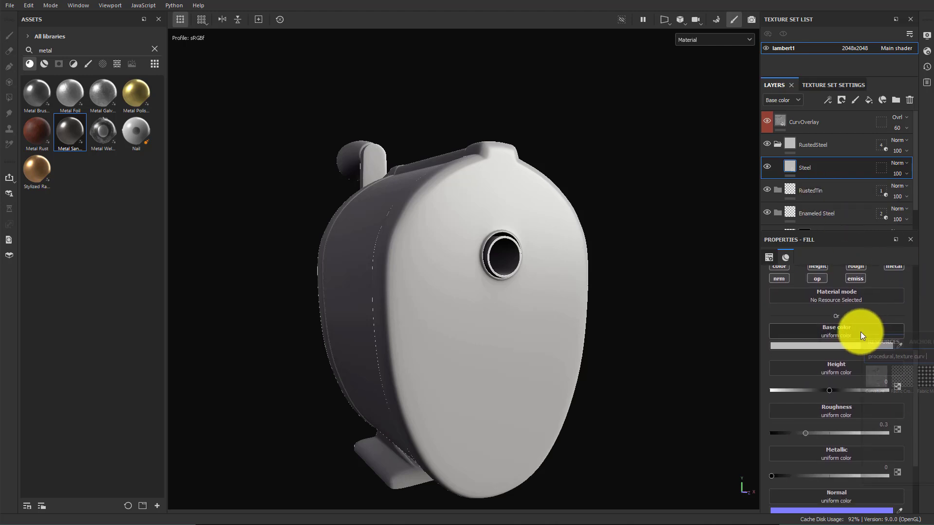
{"action": "left_click", "coordinate": [812, 346]}
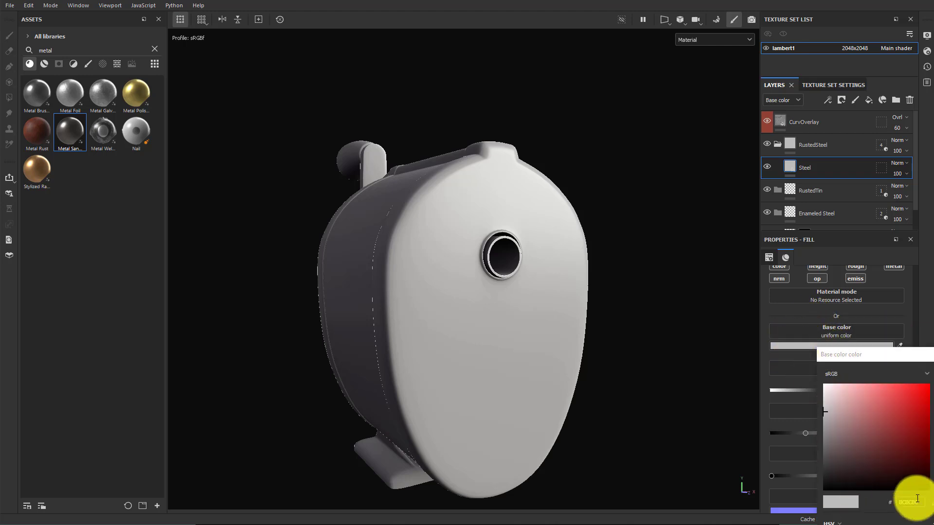
{"action": "double_click", "coordinate": [918, 501]}
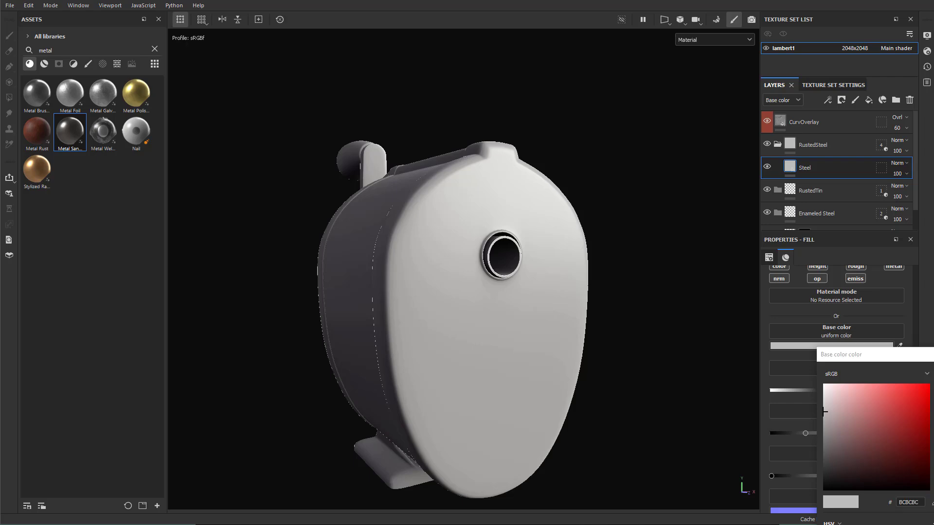
{"action": "key", "text": "alt+Tab"}
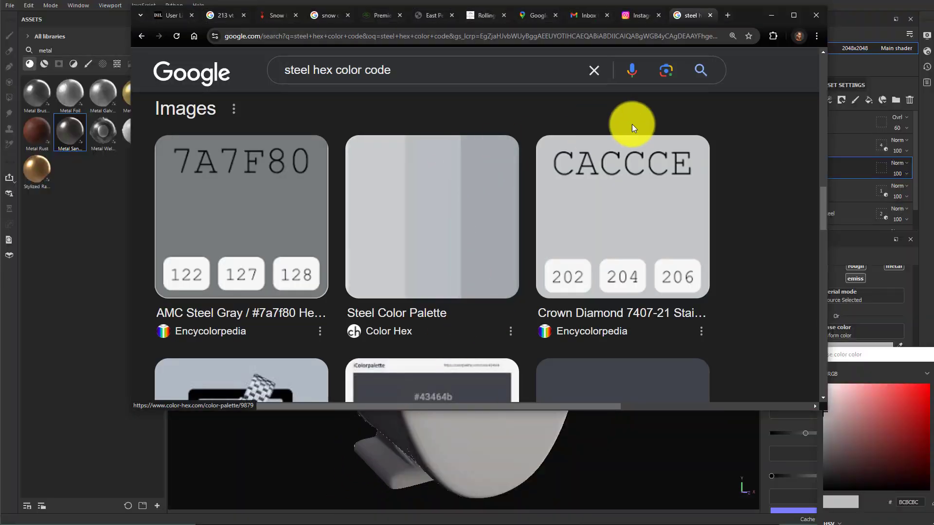
{"action": "left_click", "coordinate": [771, 15]}
{"action": "left_click", "coordinate": [917, 505]}
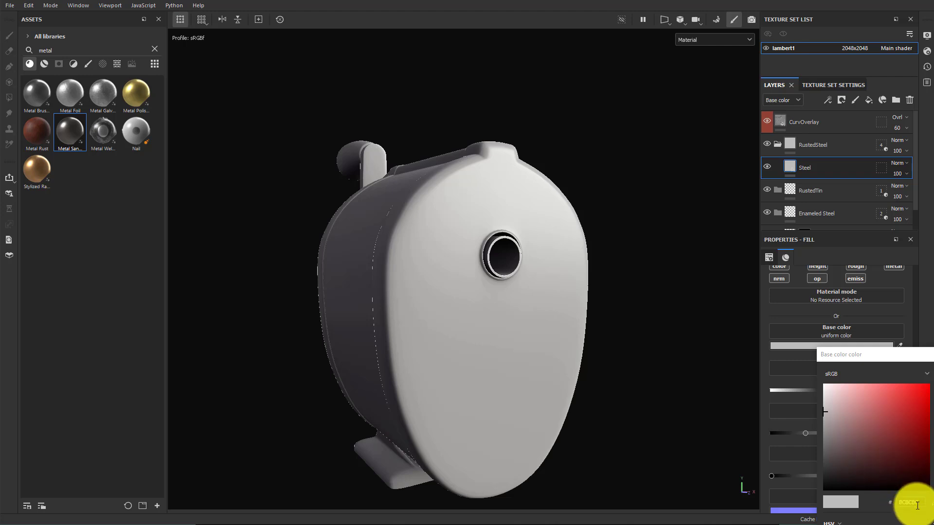
{"action": "double_click", "coordinate": [917, 503]}
{"action": "type", "text": "747"}
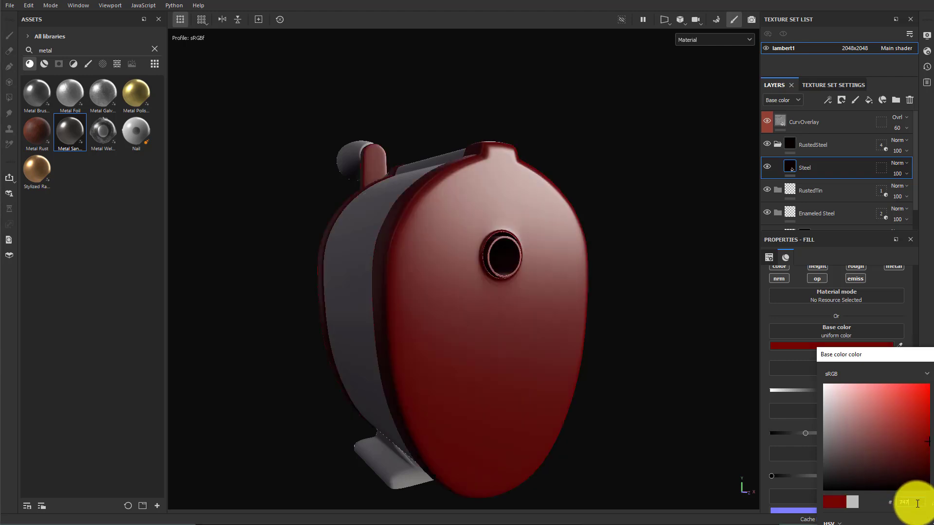
{"action": "type", "text": "f80"}
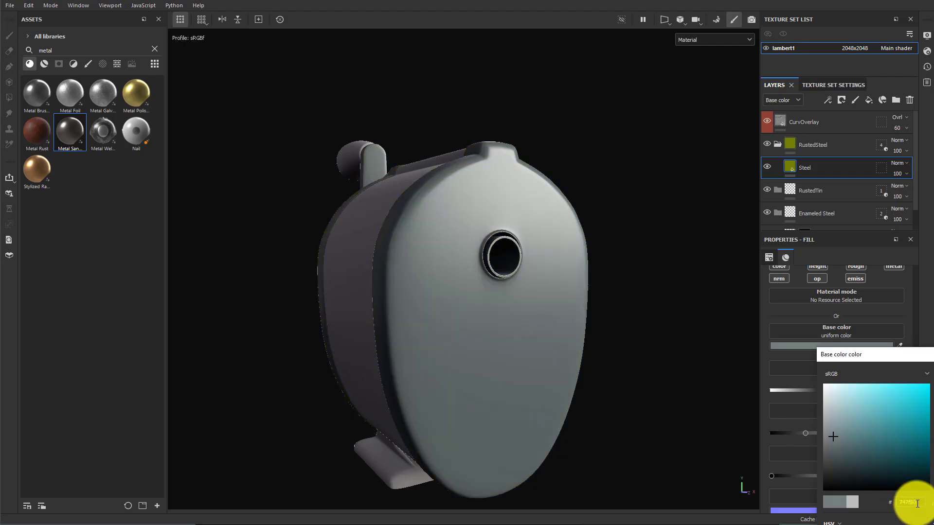
{"action": "left_click_drag", "start_coordinate": [635, 327], "coordinate": [646, 329], "text": "alt"}
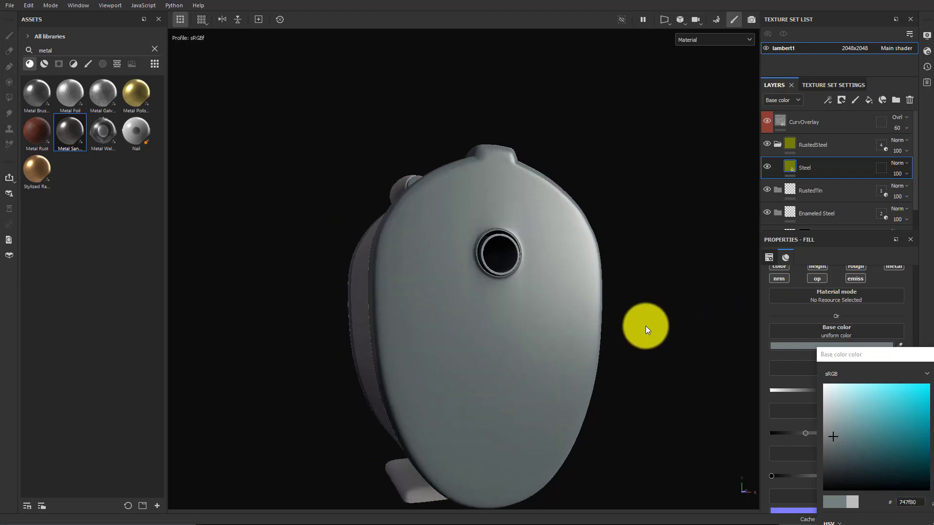
{"action": "left_click", "coordinate": [933, 356]}
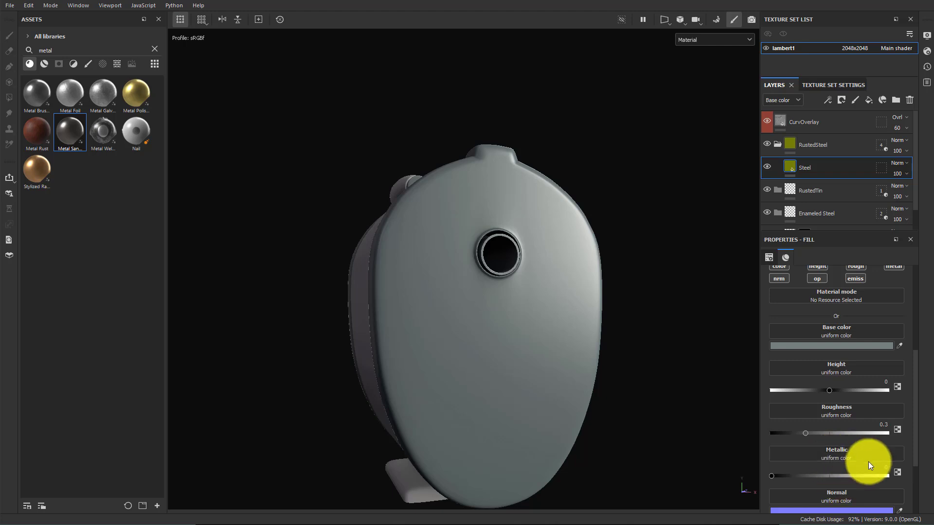
Set the Steel fill's metallic value to 1
{"action": "scroll", "coordinate": [870, 466], "scroll_direction": "down", "scroll_amount": 1}
{"action": "left_click_drag", "start_coordinate": [784, 445], "coordinate": [910, 451]}
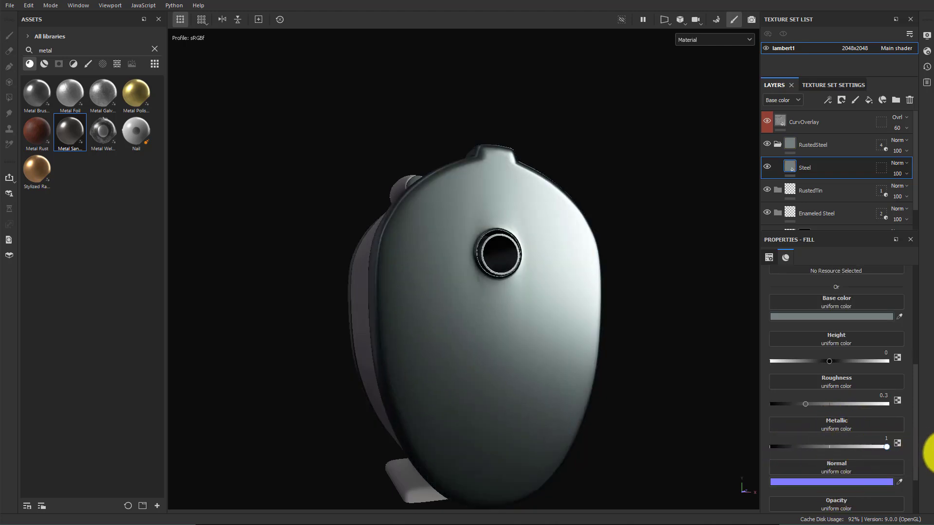
{"action": "left_click_drag", "start_coordinate": [640, 377], "coordinate": [650, 373], "text": "alt"}
{"action": "right_click_drag", "start_coordinate": [653, 364], "coordinate": [687, 365], "text": "shift"}
{"action": "scroll", "coordinate": [864, 360], "scroll_direction": "up", "scroll_amount": 5}
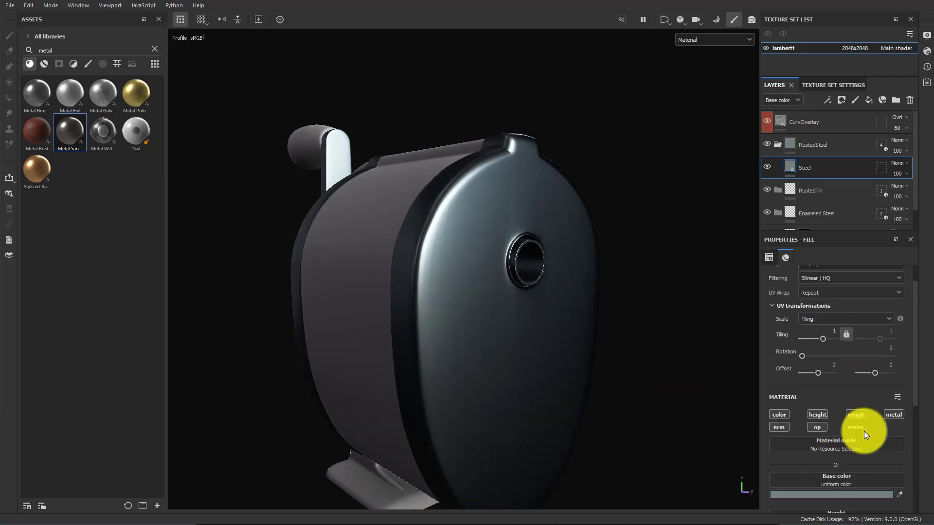
Disable the opacity and normal channels on the Steel fill layer
{"action": "left_click", "coordinate": [815, 428]}
{"action": "left_click", "coordinate": [778, 429]}
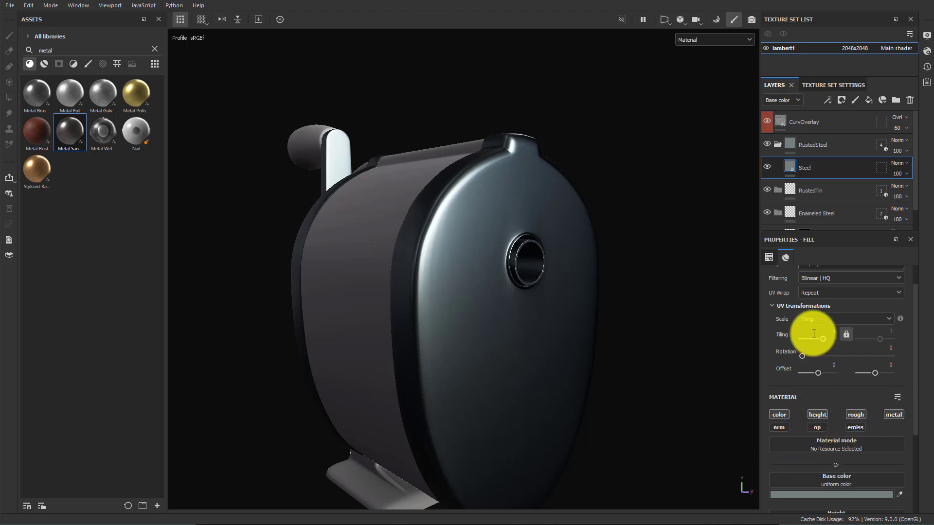
{"action": "scroll", "coordinate": [861, 435], "scroll_direction": "down", "scroll_amount": 3}
{"action": "scroll", "coordinate": [863, 413], "scroll_direction": "up", "scroll_amount": 3}
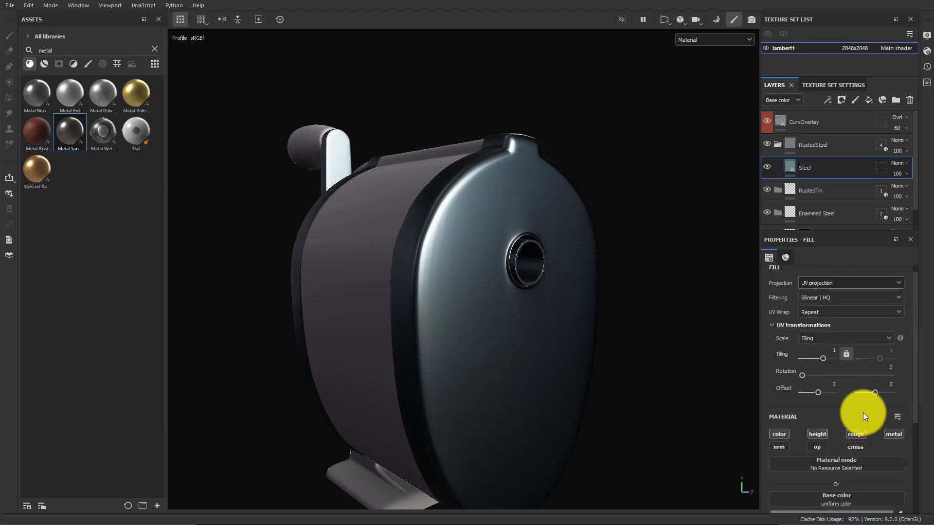
{"action": "scroll", "coordinate": [861, 409], "scroll_direction": "down", "scroll_amount": 3}
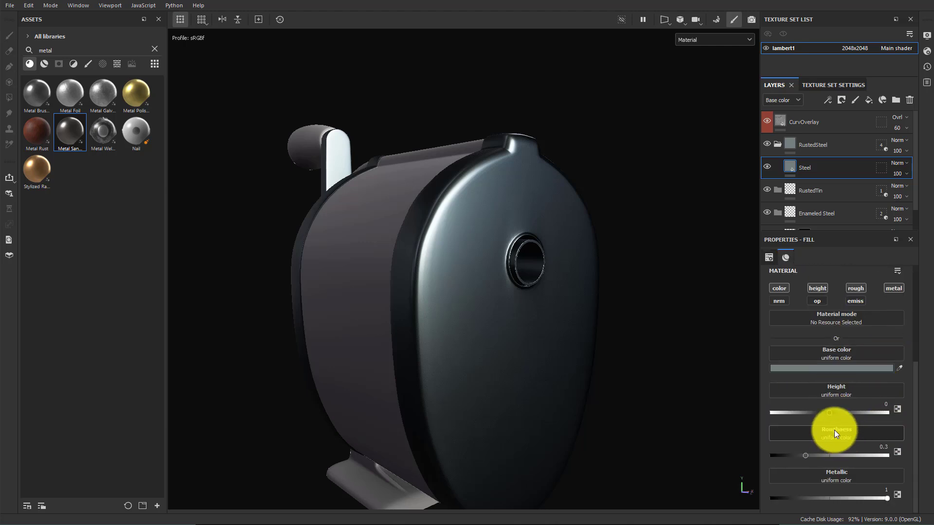
Try the Grunge Cobweb texture on the Steel fill's roughness, then remove it
{"action": "left_click", "coordinate": [839, 434]}
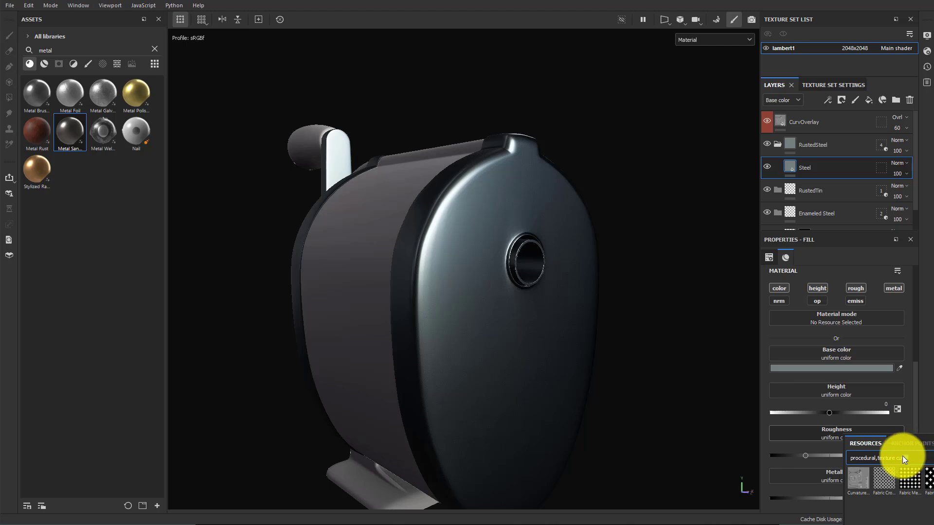
{"action": "type", "text": "grunge"}
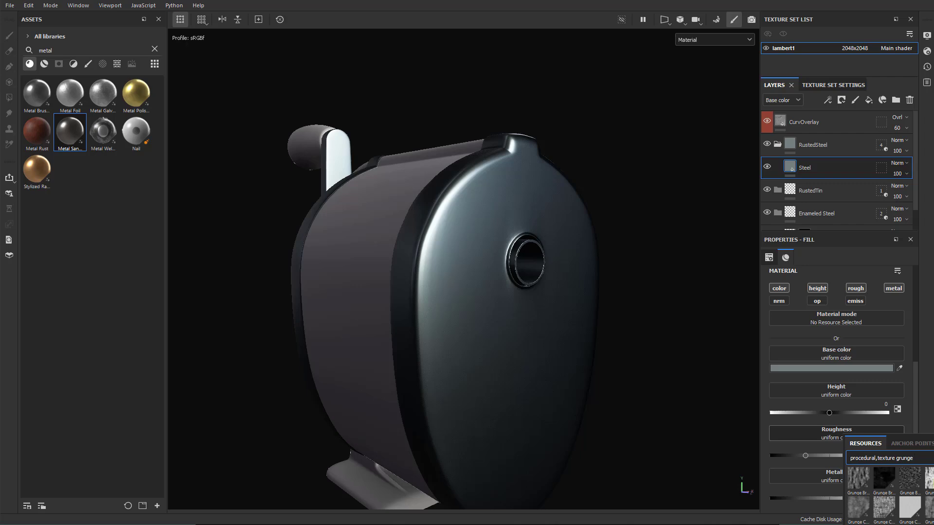
{"action": "left_click", "coordinate": [883, 507]}
{"action": "left_click_drag", "start_coordinate": [673, 397], "coordinate": [605, 375], "text": "alt"}
{"action": "scroll", "coordinate": [836, 428], "scroll_direction": "up", "scroll_amount": 3}
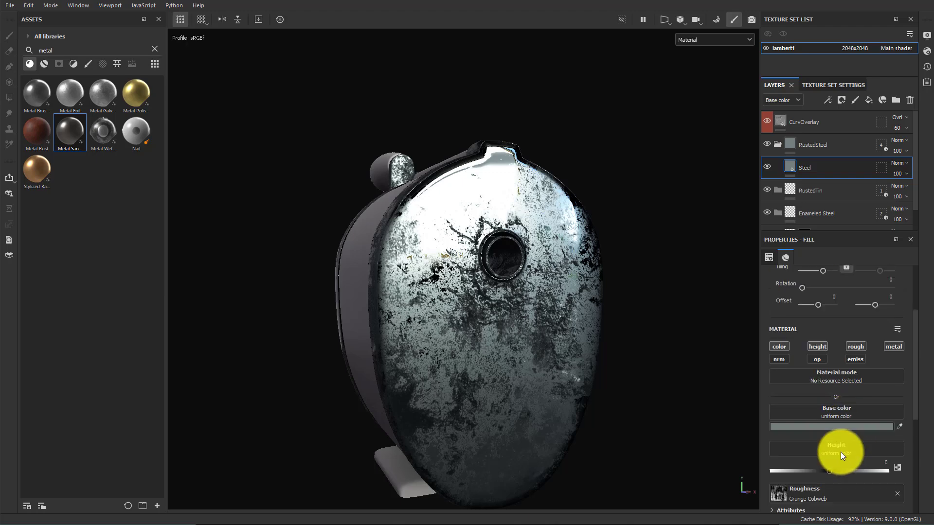
{"action": "scroll", "coordinate": [840, 446], "scroll_direction": "down", "scroll_amount": 2}
{"action": "scroll", "coordinate": [841, 441], "scroll_direction": "up", "scroll_amount": 3}
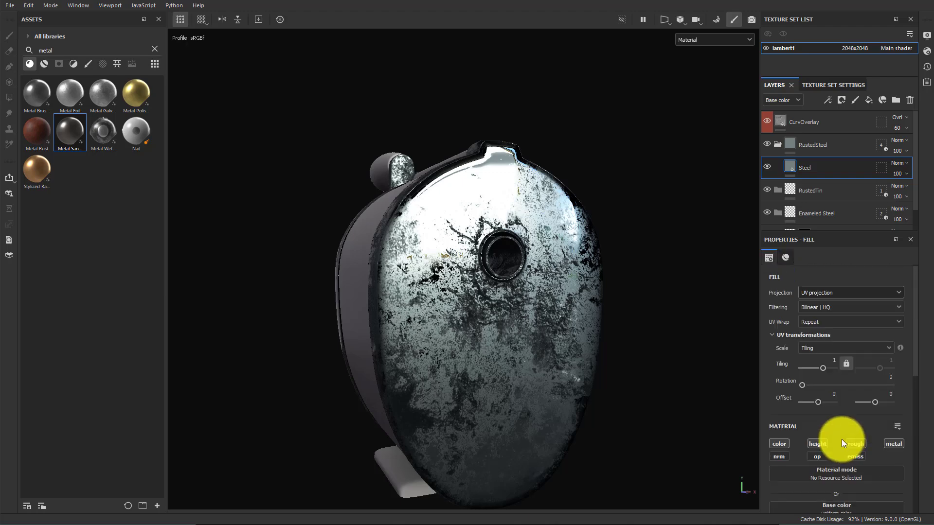
{"action": "scroll", "coordinate": [841, 439], "scroll_direction": "down", "scroll_amount": 4}
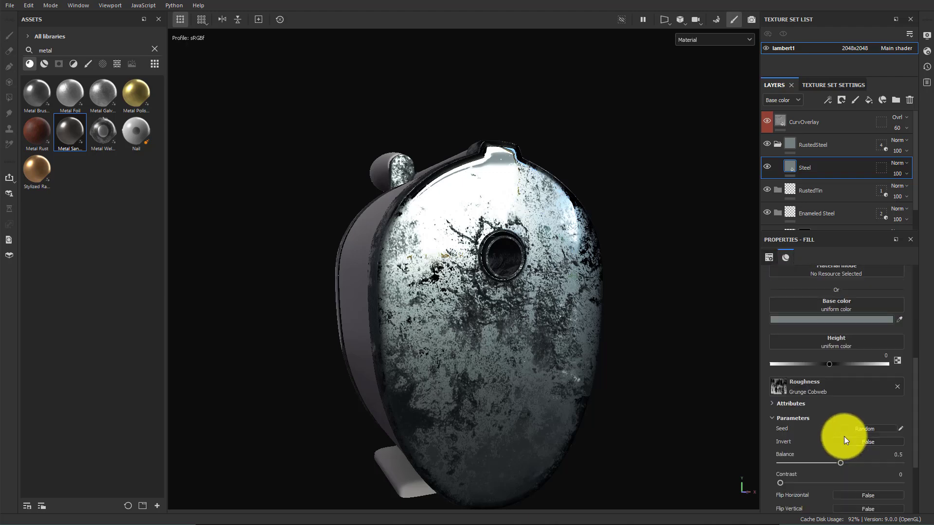
{"action": "left_click", "coordinate": [897, 388]}
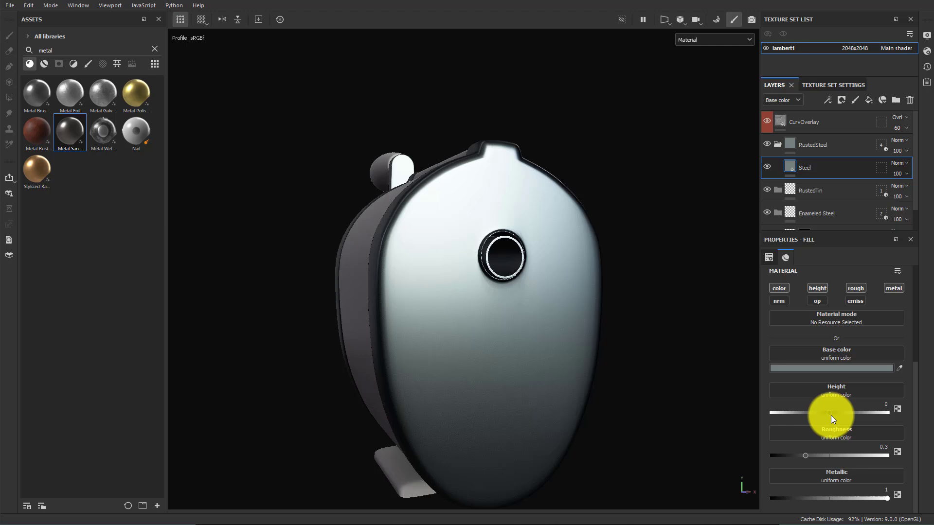
Disable the roughness and height channels on the Steel fill, leaving only color and metallic
{"action": "left_click", "coordinate": [857, 290]}
{"action": "left_click_drag", "start_coordinate": [557, 313], "coordinate": [564, 327], "text": "alt"}
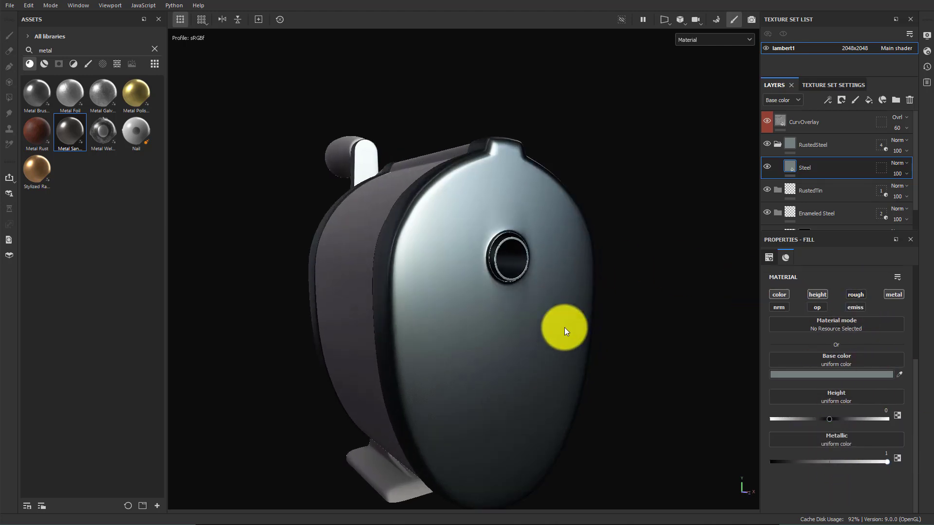
{"action": "right_click_drag", "start_coordinate": [499, 326], "coordinate": [518, 334], "text": "shift"}
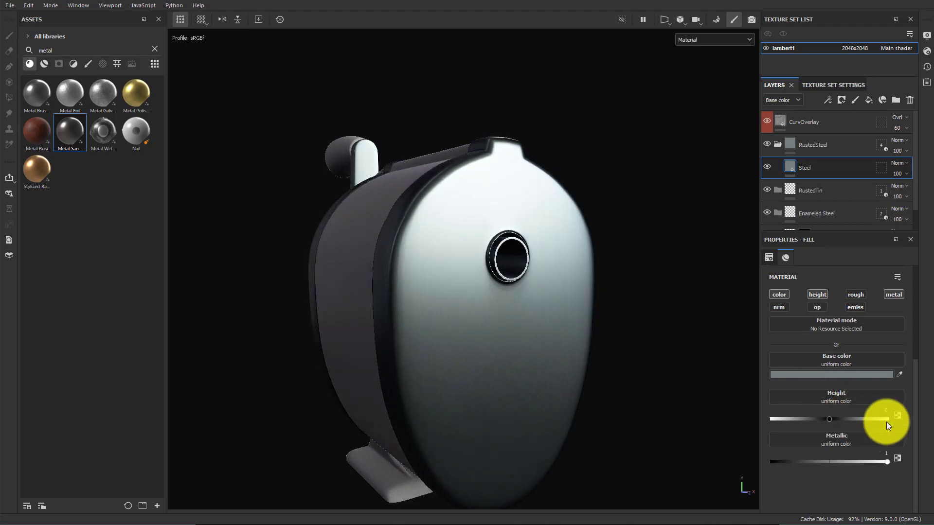
{"action": "scroll", "coordinate": [865, 366], "scroll_direction": "up", "scroll_amount": 1}
{"action": "left_click", "coordinate": [818, 325]}
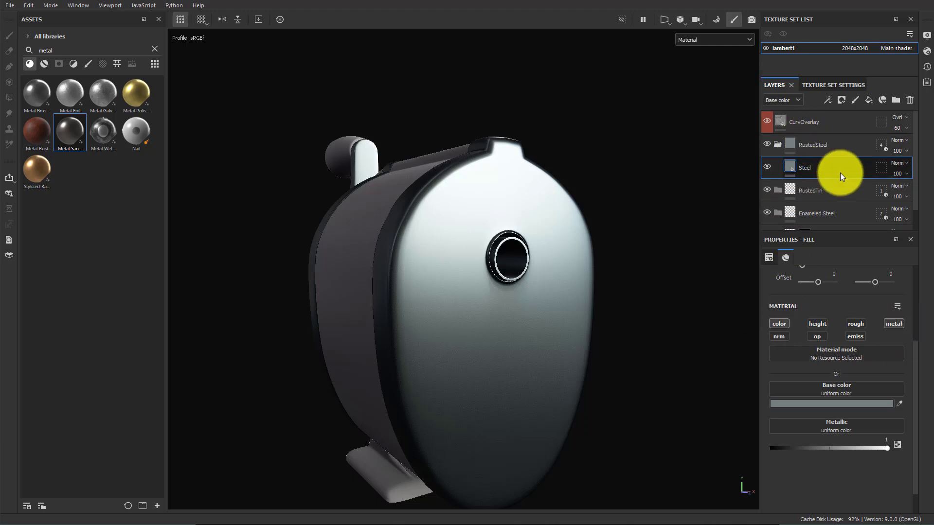
Add a new fill layer above Steel with only the roughness channel enabled
{"action": "left_click", "coordinate": [868, 101]}
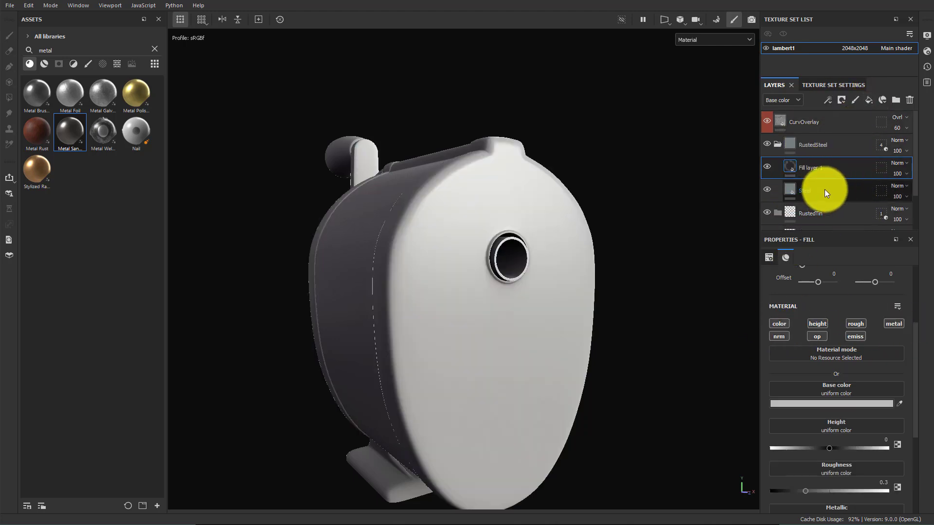
{"action": "left_click", "coordinate": [817, 324]}
{"action": "left_click", "coordinate": [779, 325]}
{"action": "left_click", "coordinate": [780, 336]}
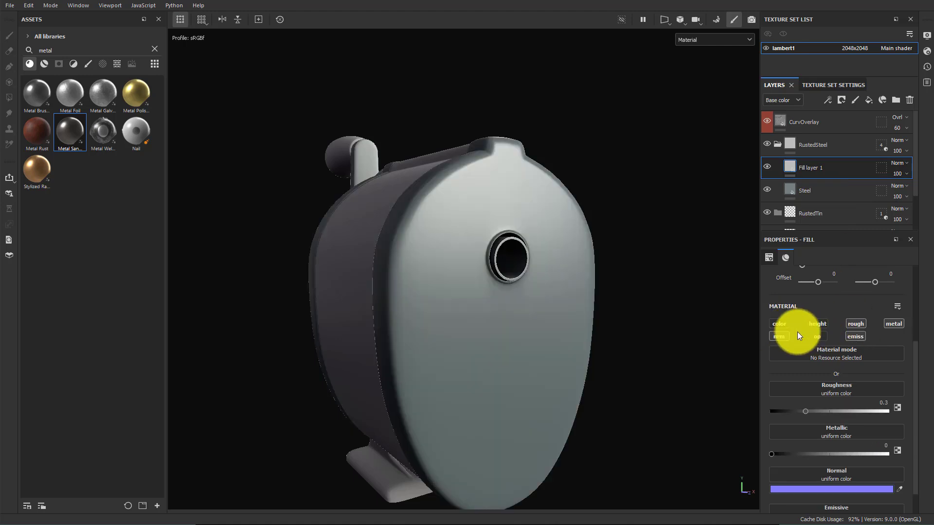
{"action": "left_click", "coordinate": [852, 336]}
{"action": "left_click", "coordinate": [896, 325]}
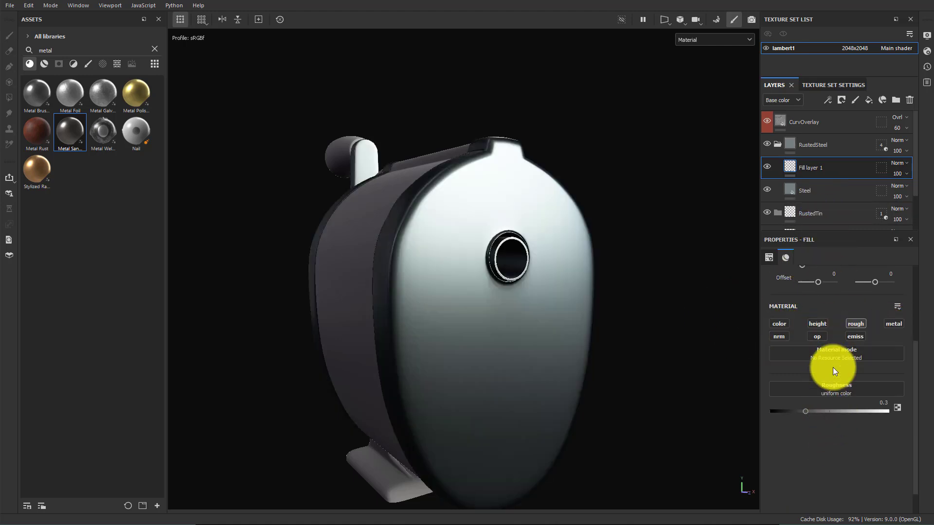
Rename the new fill layer RoughPass1
{"action": "double_click", "coordinate": [809, 169]}
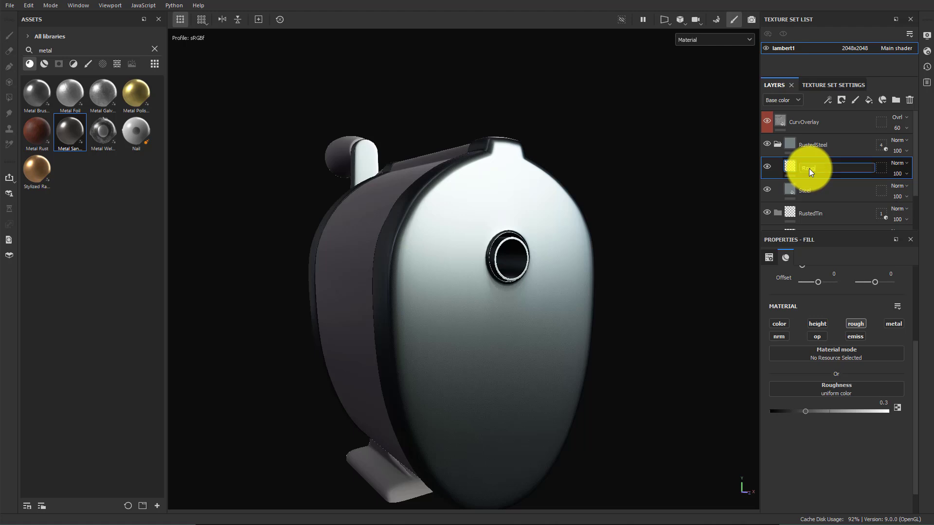
{"action": "type", "text": "RoughPass1"}
{"action": "key", "text": "Return"}
Assign the Grunge Cobweb texture to RoughPass1's roughness and switch its projection to Tri-planar projection
{"action": "left_click", "coordinate": [846, 393]}
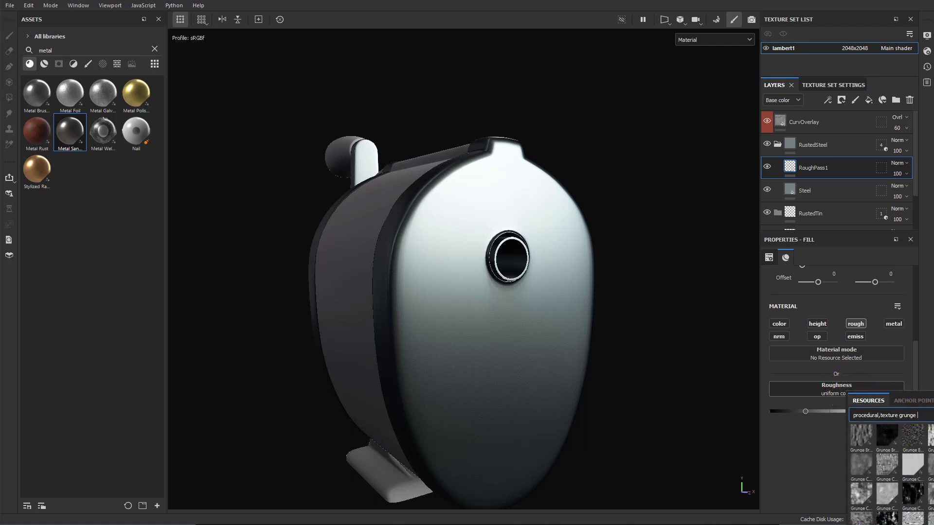
{"action": "left_click", "coordinate": [861, 464]}
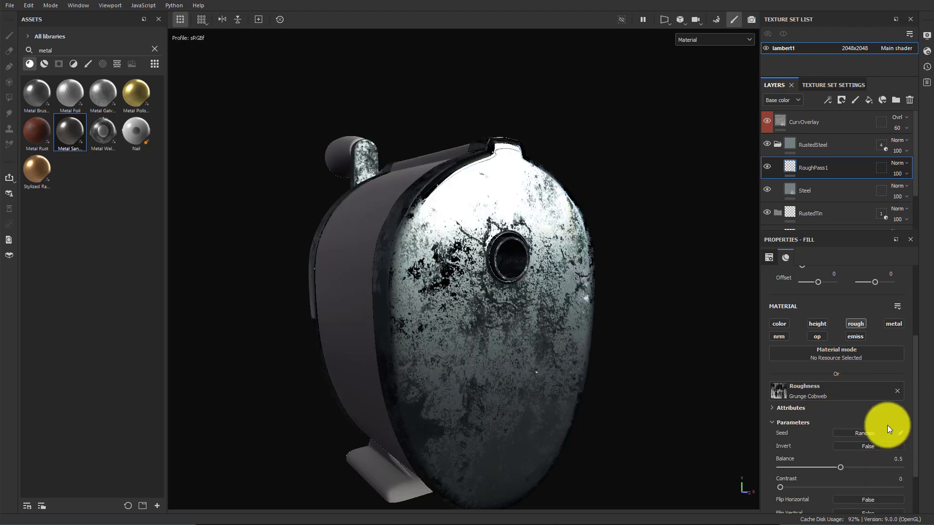
{"action": "left_click_drag", "start_coordinate": [656, 401], "coordinate": [769, 312], "text": "alt"}
{"action": "scroll", "coordinate": [852, 393], "scroll_direction": "up", "scroll_amount": 3}
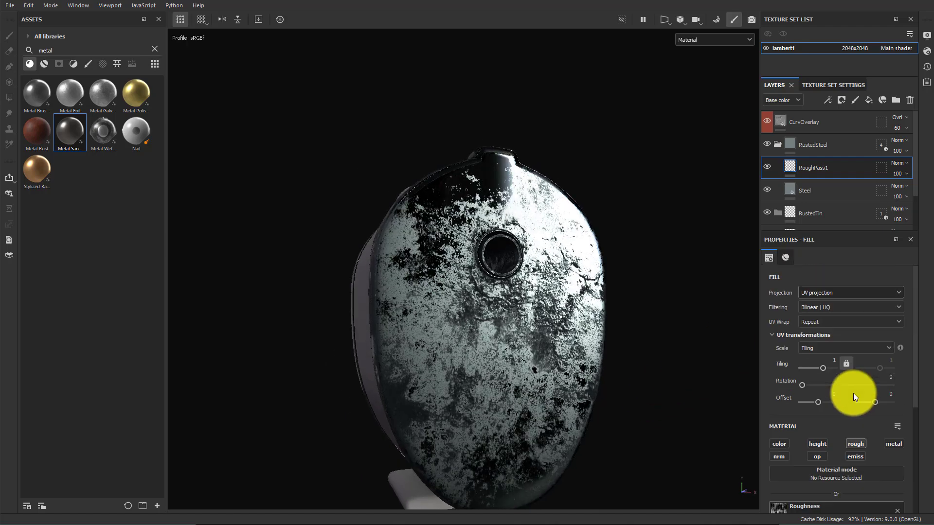
{"action": "left_click", "coordinate": [824, 291]}
{"action": "left_click", "coordinate": [826, 325]}
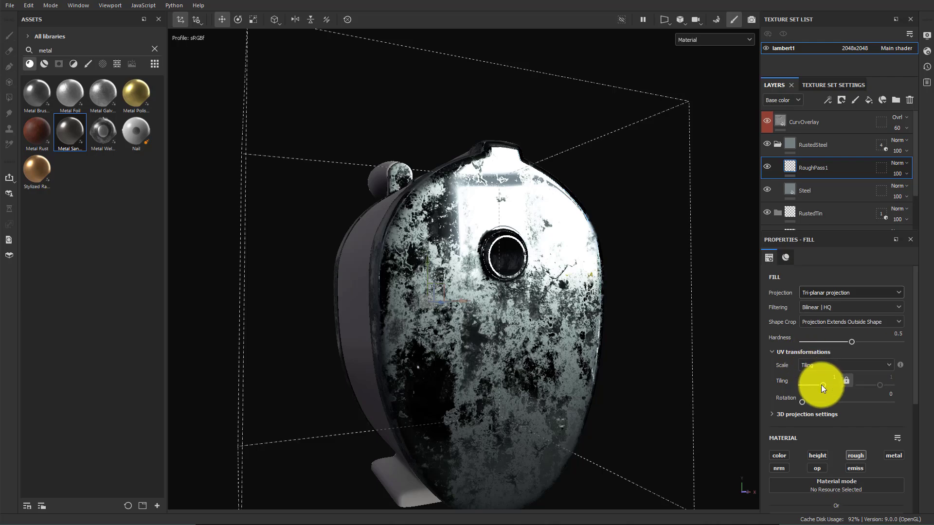
Set RoughPass1's tiling to 0.8
{"action": "left_click_drag", "start_coordinate": [823, 385], "coordinate": [821, 383]}
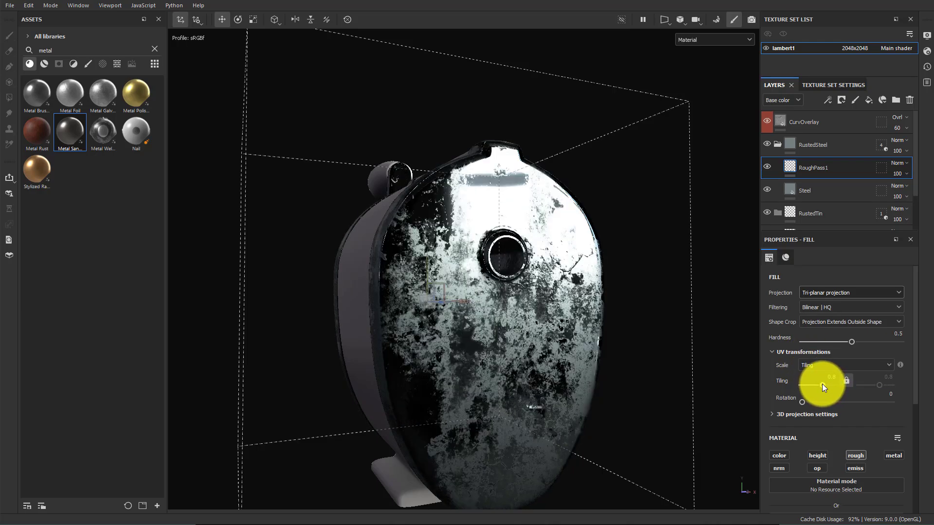
{"action": "left_click_drag", "start_coordinate": [578, 358], "coordinate": [603, 349], "text": "alt"}
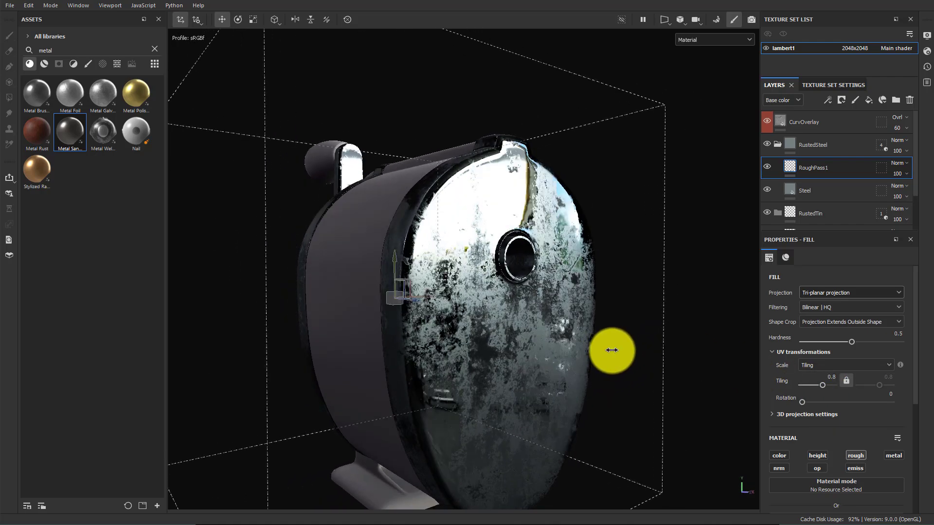
{"action": "right_click_drag", "start_coordinate": [612, 351], "coordinate": [612, 351], "text": "shift"}
{"action": "left_click_drag", "start_coordinate": [613, 352], "coordinate": [602, 369], "text": "alt"}
{"action": "right_click_drag", "start_coordinate": [603, 368], "coordinate": [676, 357], "text": "alt"}
{"action": "left_click_drag", "start_coordinate": [515, 316], "coordinate": [519, 309], "text": "alt"}
{"action": "right_click_drag", "start_coordinate": [519, 309], "coordinate": [534, 320], "text": "shift"}
{"action": "left_click_drag", "start_coordinate": [534, 320], "coordinate": [547, 340], "text": "alt"}
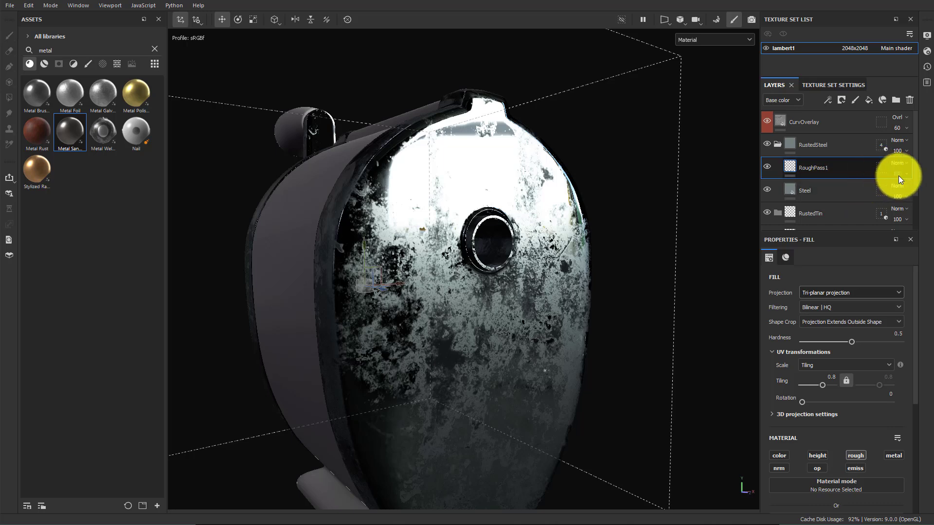
Set RoughPass1's opacity to 43 while displaying the roughness channel alone
{"action": "mouse_move", "coordinate": [898, 177]}
{"action": "left_mouse_down"}
{"action": "mouse_move", "coordinate": [926, 192]}
{"action": "mouse_move", "coordinate": [886, 192]}
{"action": "mouse_move", "coordinate": [899, 193]}
{"action": "left_mouse_up"}
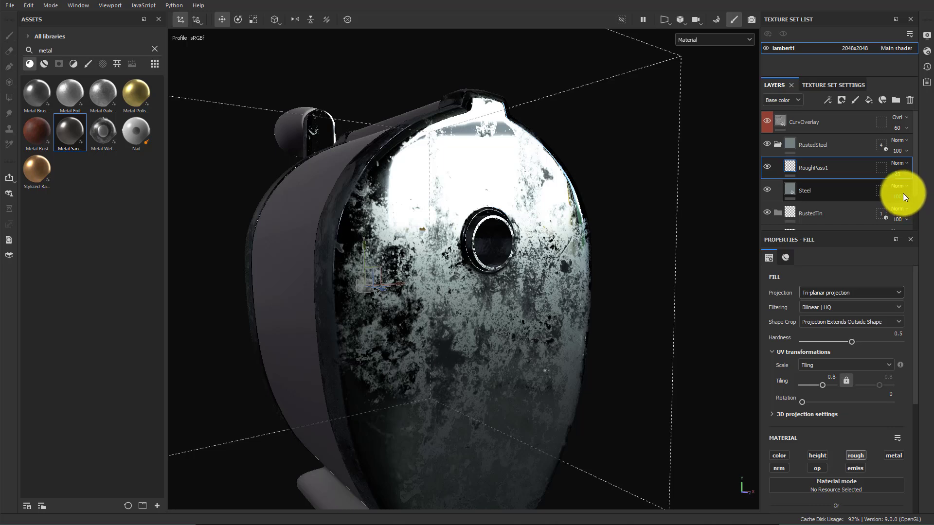
{"action": "left_click", "coordinate": [788, 100]}
{"action": "left_click", "coordinate": [790, 132]}
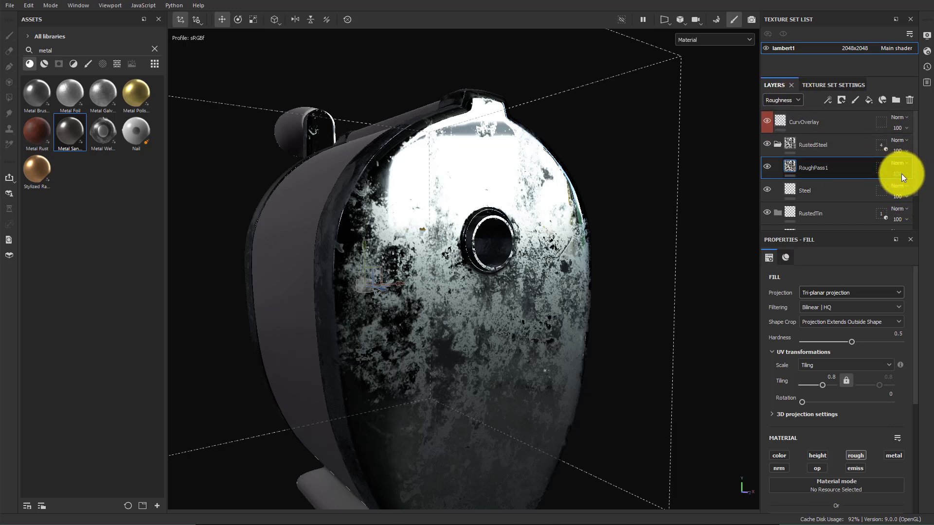
{"action": "left_click", "coordinate": [900, 173]}
{"action": "left_click_drag", "start_coordinate": [930, 191], "coordinate": [909, 189]}
Set RoughPass1's blend mode to Overlay
{"action": "right_click_drag", "start_coordinate": [517, 290], "coordinate": [518, 291], "text": "shift"}
{"action": "left_click_drag", "start_coordinate": [568, 313], "coordinate": [481, 307], "text": "alt"}
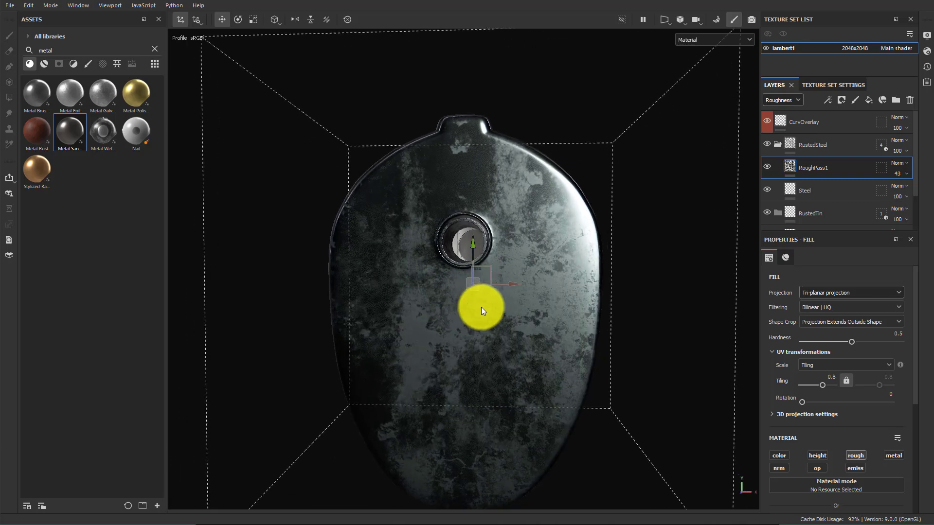
{"action": "mouse_move", "coordinate": [480, 310]}
{"action": "right_mouse_down", "text": "shift"}
{"action": "mouse_move", "coordinate": [467, 315]}
{"action": "mouse_move", "coordinate": [484, 314]}
{"action": "right_mouse_up", "text": "shift"}
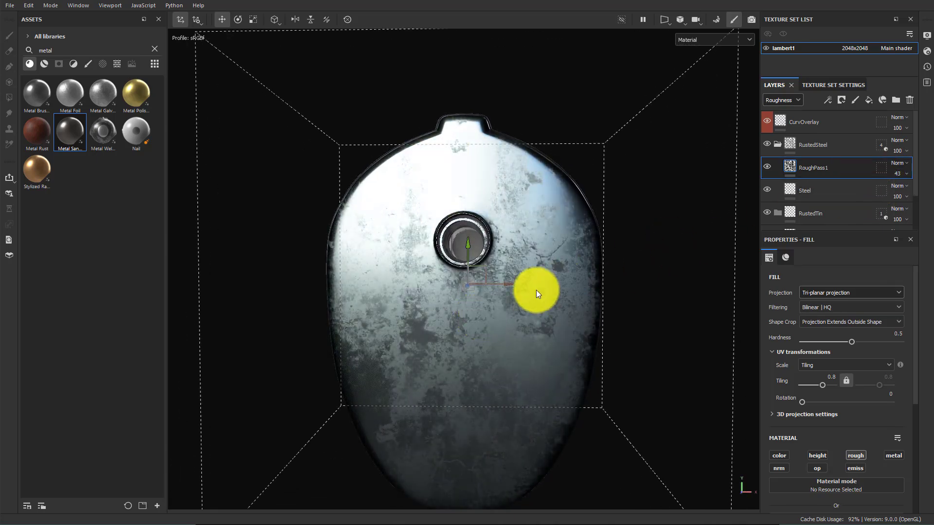
{"action": "left_click_drag", "start_coordinate": [537, 291], "coordinate": [473, 300], "text": "alt"}
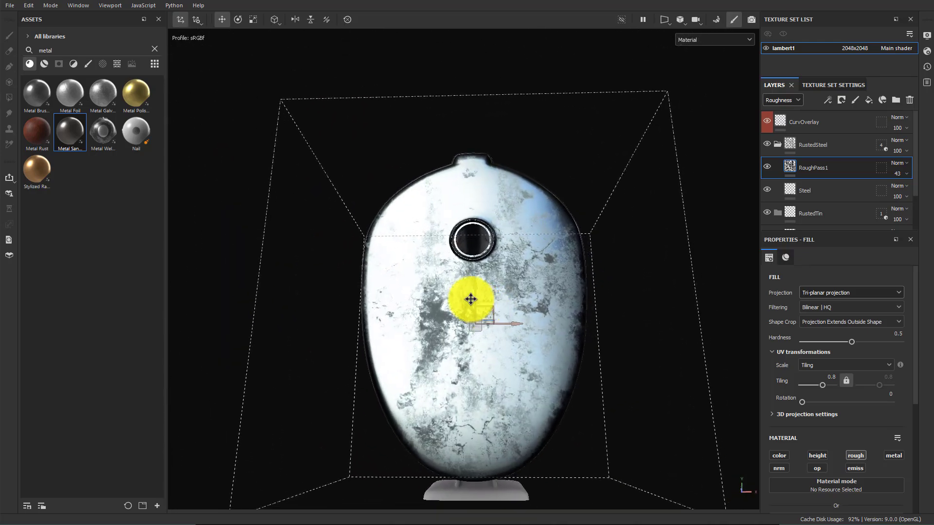
{"action": "left_click_drag", "start_coordinate": [530, 344], "coordinate": [518, 295], "text": "alt"}
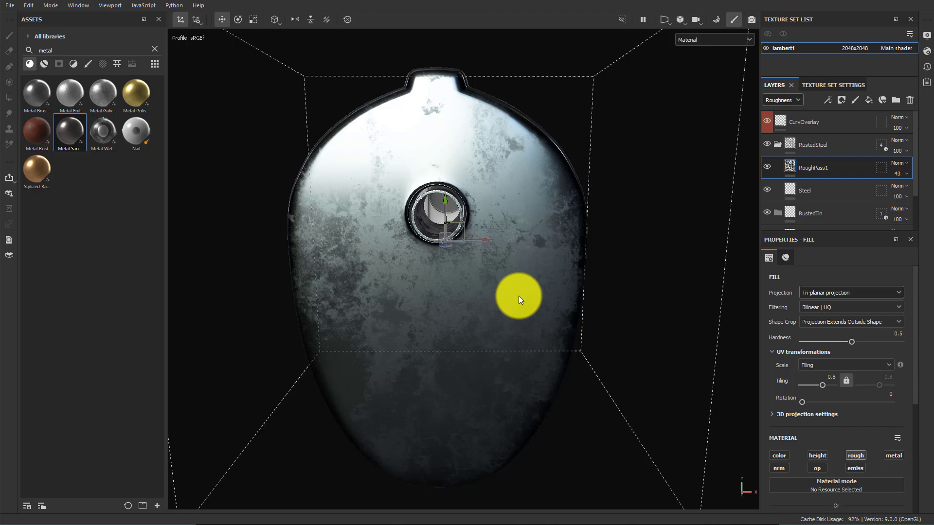
{"action": "left_click", "coordinate": [897, 164]}
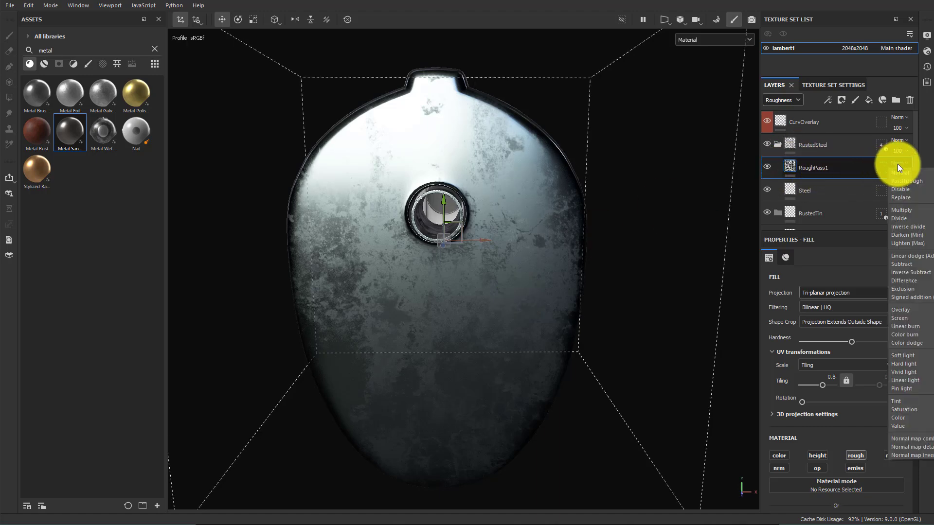
{"action": "left_click", "coordinate": [912, 309]}
Duplicate RoughPass1 by copying and pasting it, naming the copy RoughPass2
{"action": "left_click_drag", "start_coordinate": [564, 283], "coordinate": [528, 109], "text": "alt"}
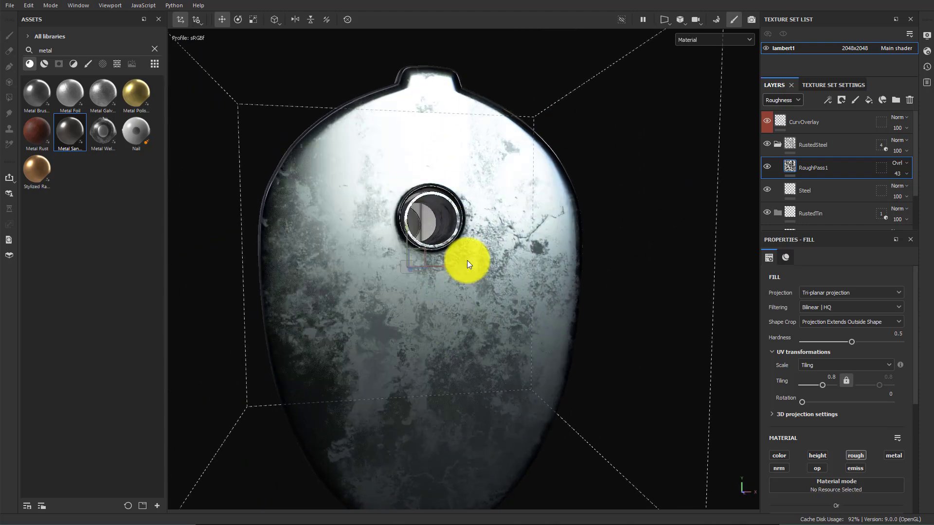
{"action": "left_click", "coordinate": [791, 100]}
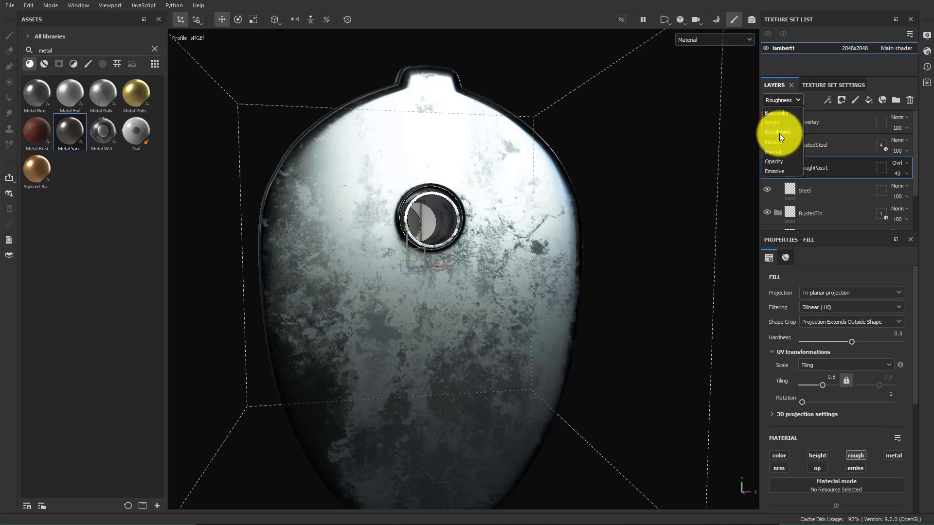
{"action": "left_click", "coordinate": [779, 113]}
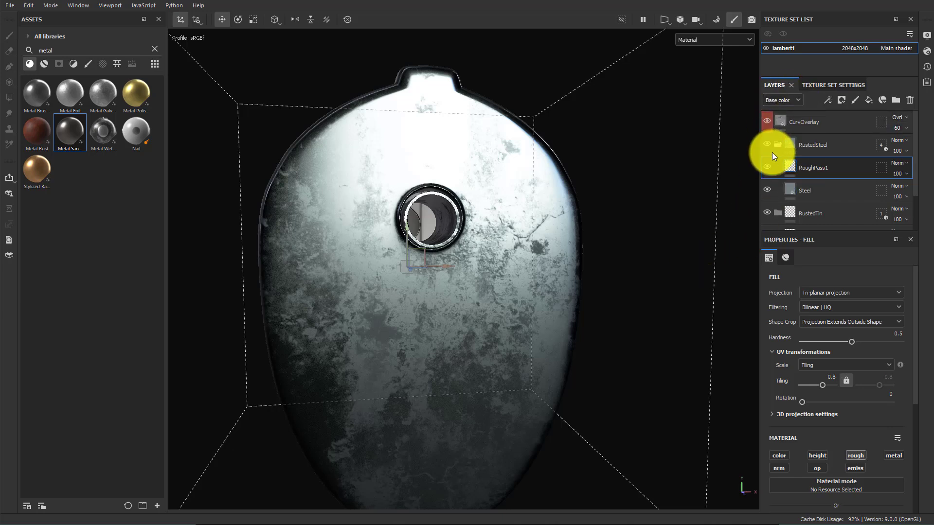
{"action": "left_click_drag", "start_coordinate": [515, 266], "coordinate": [715, 204], "text": "alt"}
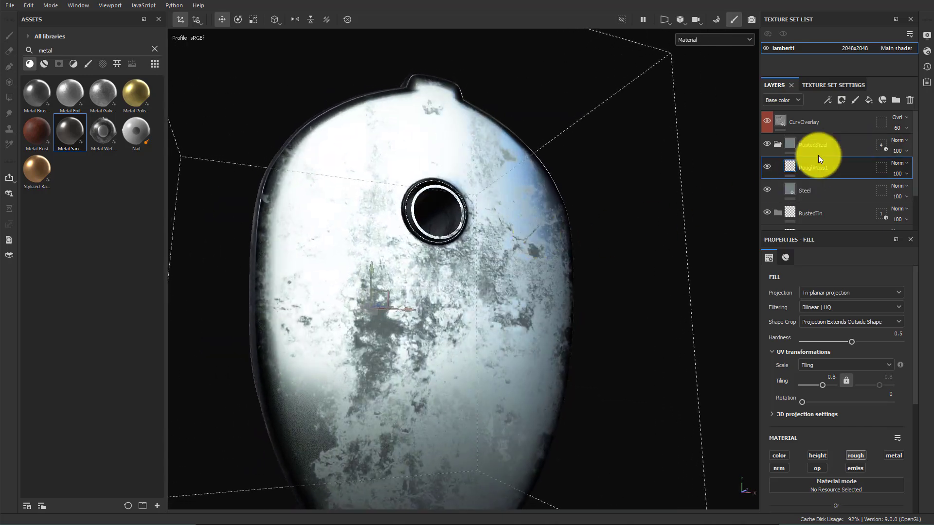
{"action": "right_click", "coordinate": [827, 170]}
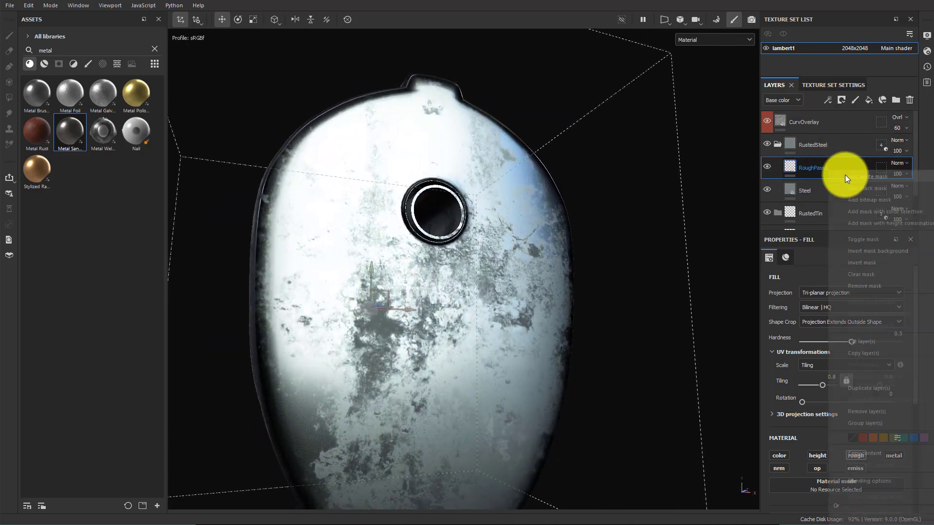
{"action": "left_click", "coordinate": [877, 353]}
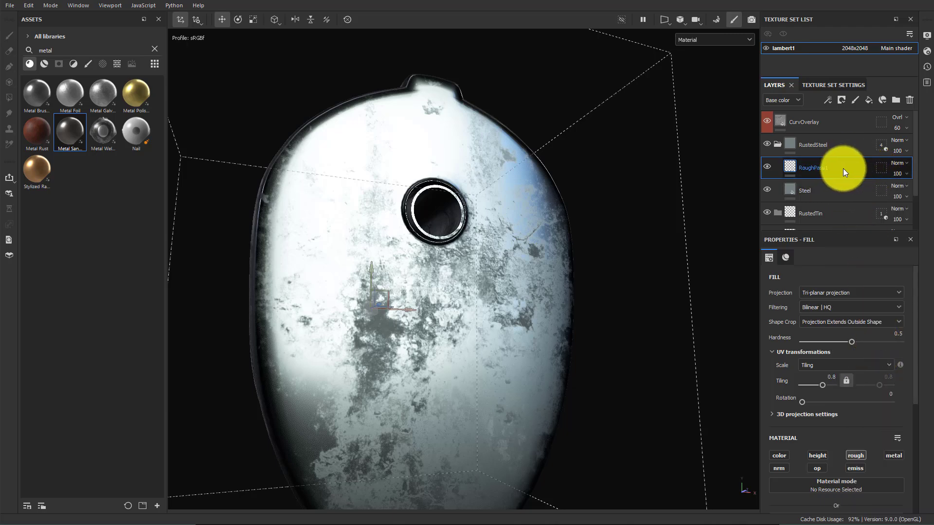
{"action": "key", "text": "ctrl+v"}
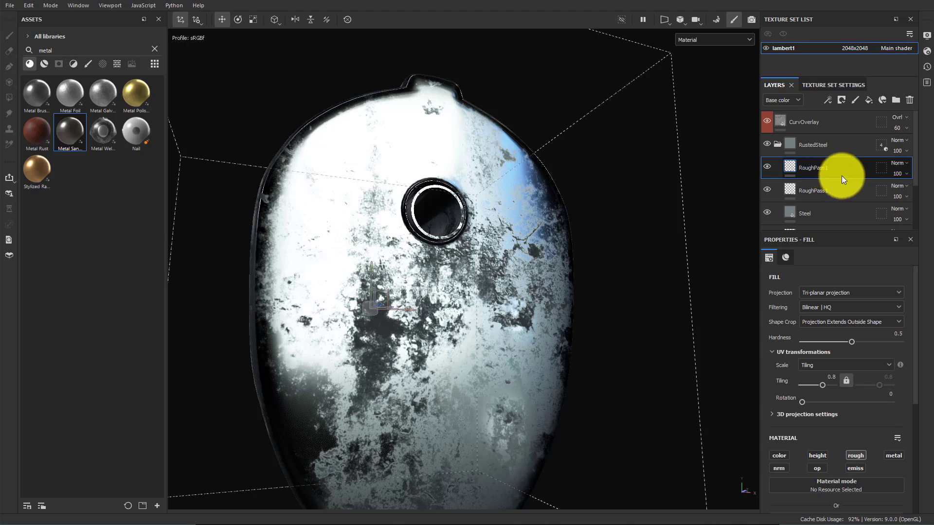
{"action": "right_click", "coordinate": [820, 167]}
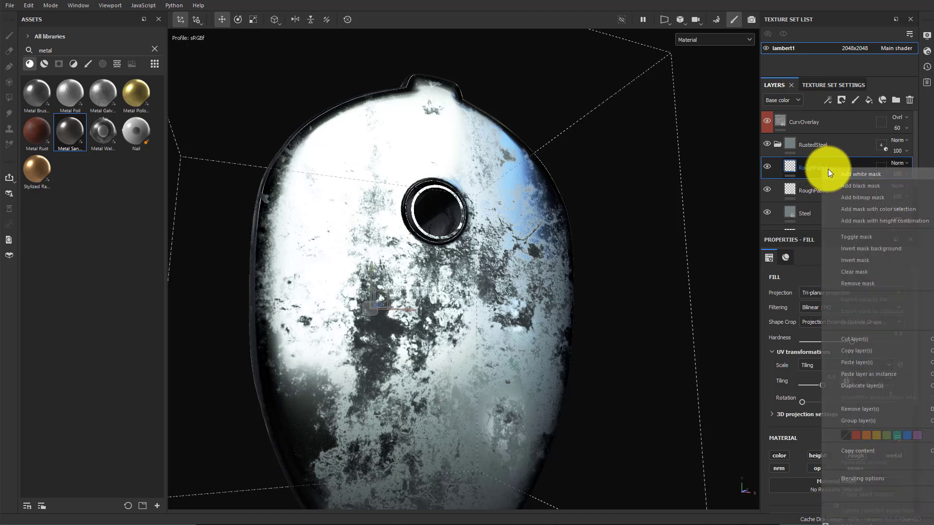
{"action": "left_click", "coordinate": [811, 170]}
{"action": "double_click", "coordinate": [813, 170]}
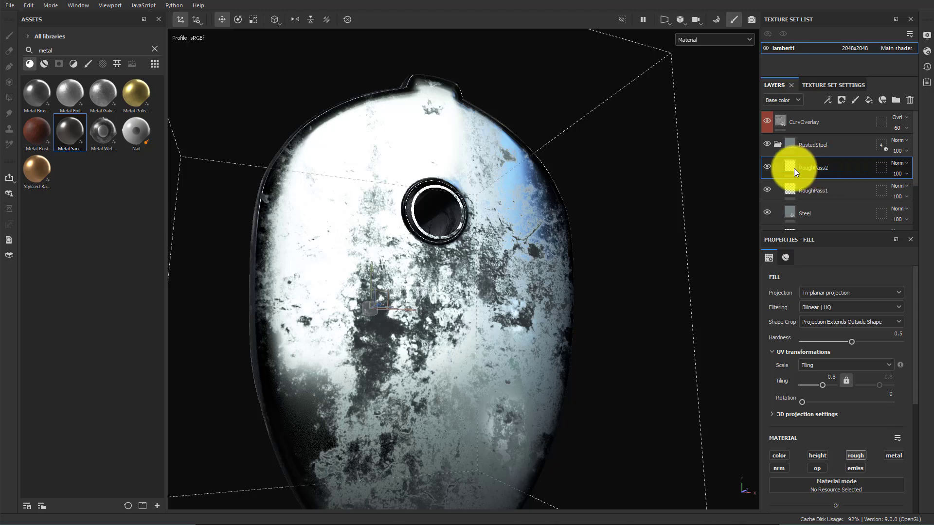
Replace RoughPass2's roughness texture with Grunge Concrete Dusty
{"action": "scroll", "coordinate": [834, 413], "scroll_direction": "down", "scroll_amount": 5}
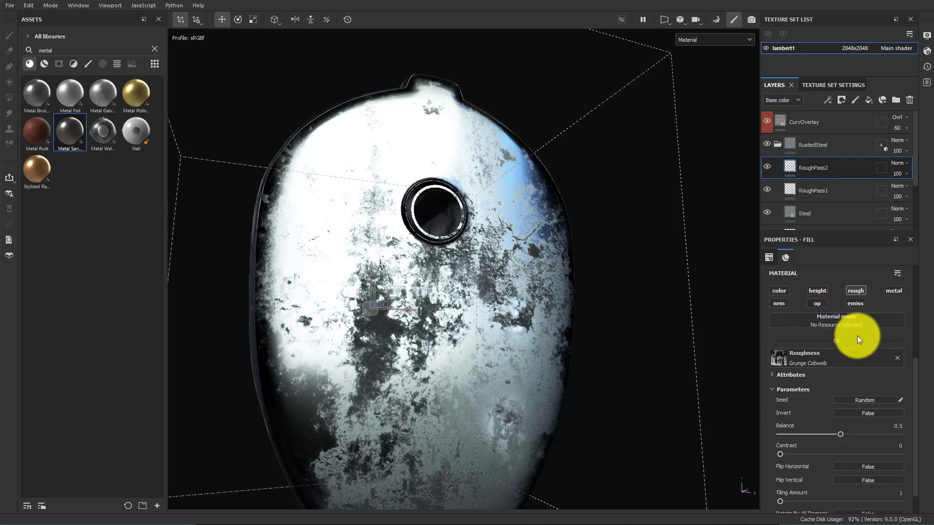
{"action": "scroll", "coordinate": [851, 380], "scroll_direction": "up", "scroll_amount": 2}
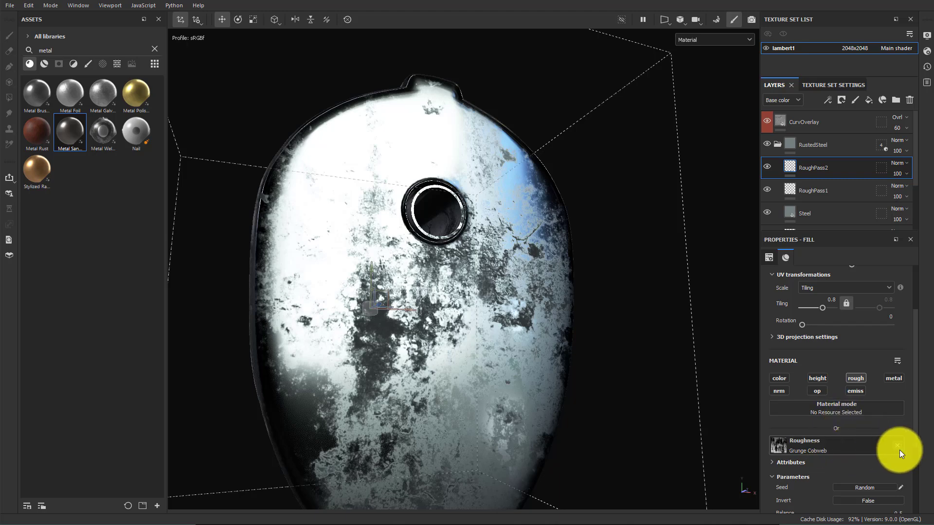
{"action": "left_click", "coordinate": [897, 446]}
{"action": "left_click", "coordinate": [844, 444]}
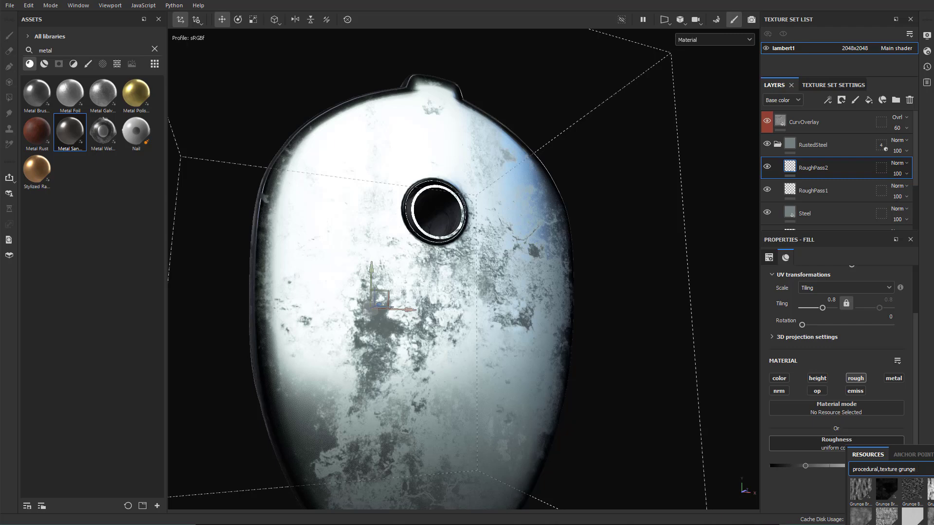
{"action": "left_click", "coordinate": [932, 501]}
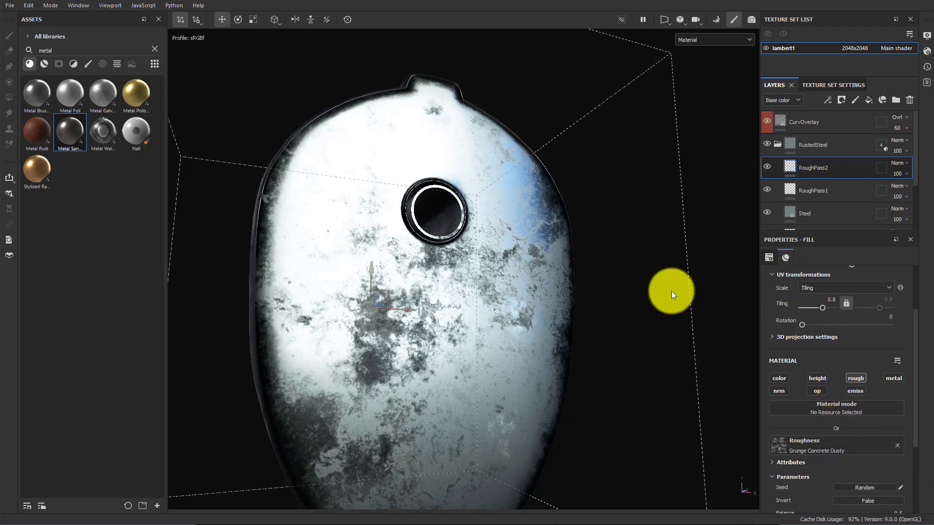
Set RoughPass2's tiling to 5.9
{"action": "left_click_drag", "start_coordinate": [671, 291], "coordinate": [627, 360], "text": "alt"}
{"action": "scroll", "coordinate": [851, 320], "scroll_direction": "up", "scroll_amount": 2}
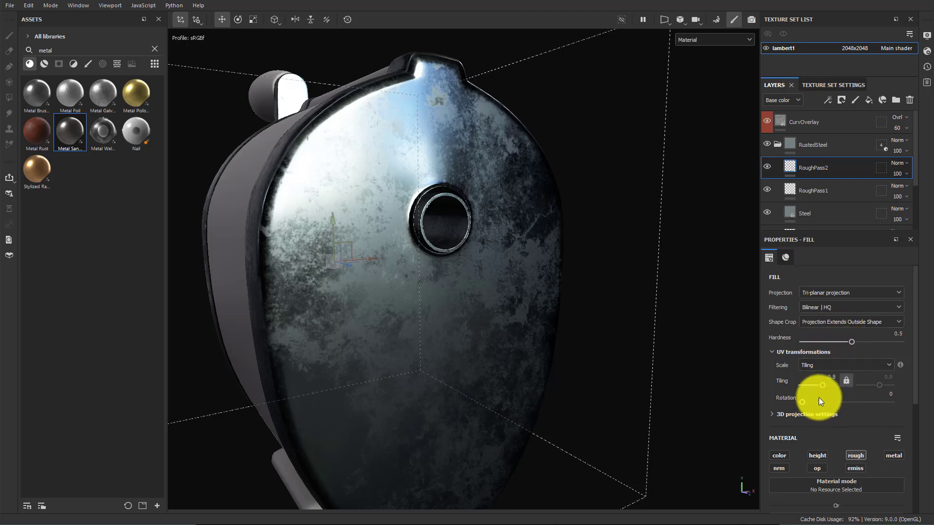
{"action": "left_click_drag", "start_coordinate": [822, 385], "coordinate": [827, 384]}
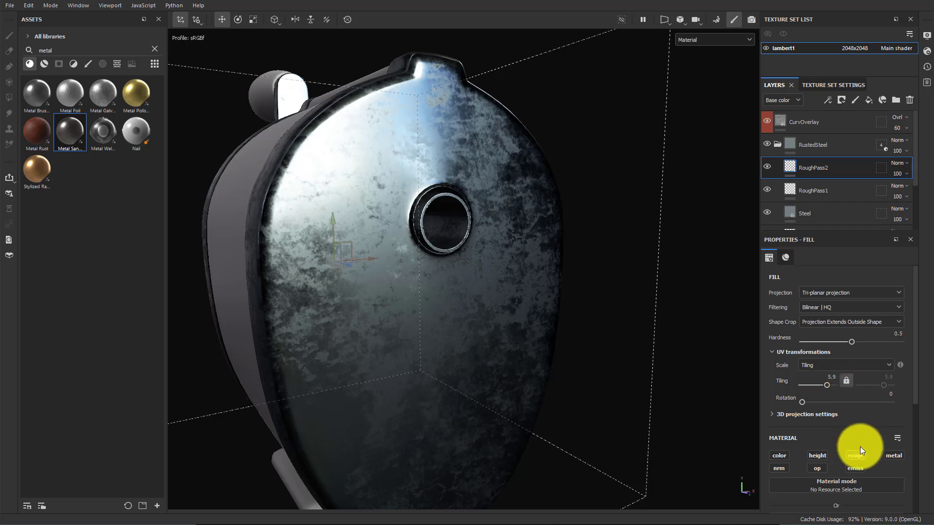
Set RoughPass2's blend mode to Overlay in the roughness channel display
{"action": "scroll", "coordinate": [861, 445], "scroll_direction": "down", "scroll_amount": 1}
{"action": "scroll", "coordinate": [862, 442], "scroll_direction": "up", "scroll_amount": 1}
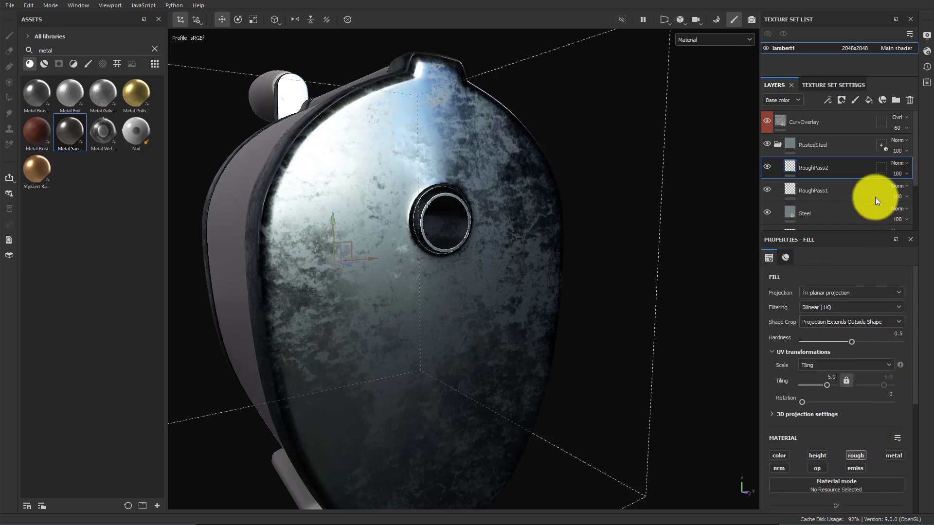
{"action": "left_click", "coordinate": [783, 103]}
{"action": "left_click", "coordinate": [788, 129]}
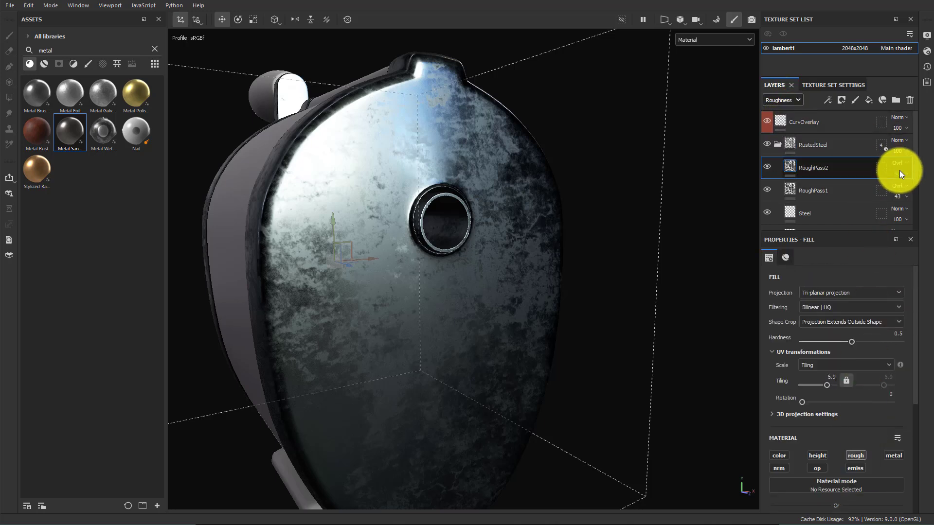
{"action": "left_click_drag", "start_coordinate": [910, 190], "coordinate": [906, 191]}
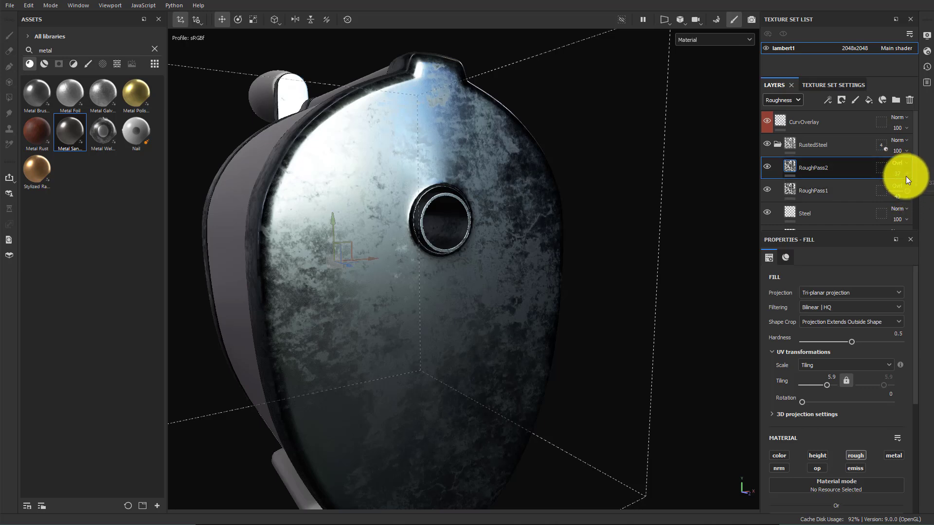
{"action": "left_click", "coordinate": [891, 186]}
{"action": "left_click", "coordinate": [906, 174]}
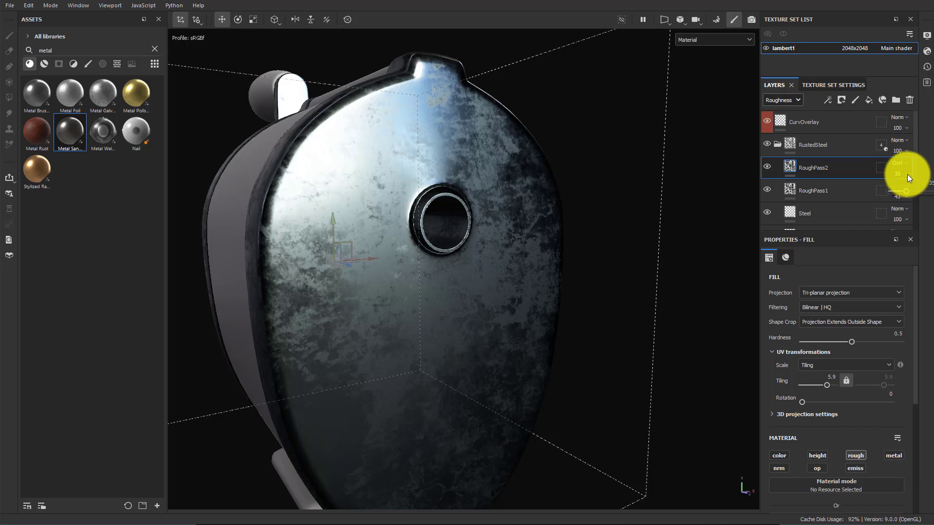
{"action": "left_click", "coordinate": [906, 174]}
{"action": "mouse_move", "coordinate": [906, 189]}
{"action": "left_mouse_down"}
{"action": "mouse_move", "coordinate": [884, 189]}
{"action": "mouse_move", "coordinate": [914, 191]}
{"action": "left_mouse_up"}
Set RoughPass2's opacity to 15
{"action": "left_click_drag", "start_coordinate": [528, 313], "coordinate": [441, 307], "text": "alt"}
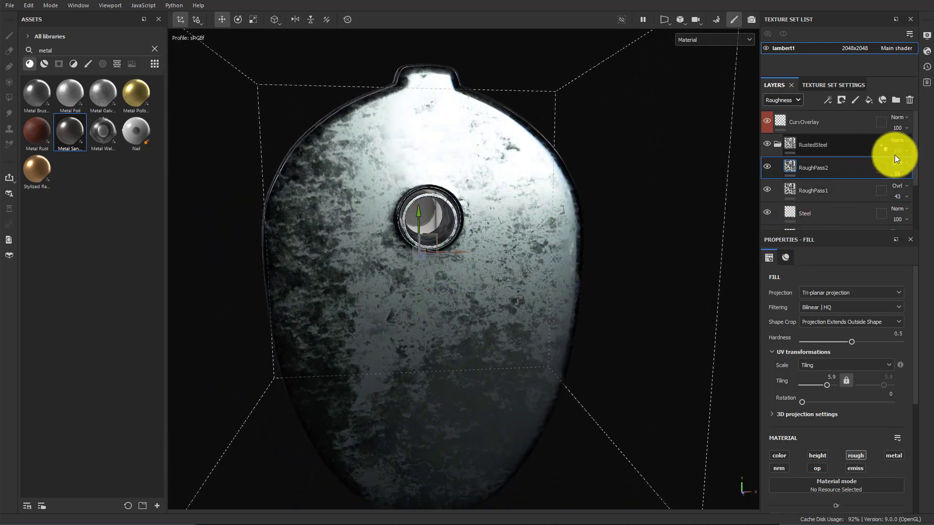
{"action": "left_click", "coordinate": [897, 174]}
{"action": "mouse_move", "coordinate": [897, 178]}
{"action": "left_mouse_down"}
{"action": "mouse_move", "coordinate": [911, 191]}
{"action": "mouse_move", "coordinate": [898, 192]}
{"action": "left_mouse_up"}
Add a fill layer above Steel named ColorVariation1 and set its projection to Tri-planar projection
{"action": "left_click_drag", "start_coordinate": [534, 305], "coordinate": [743, 240], "text": "alt"}
{"action": "left_click", "coordinate": [810, 214]}
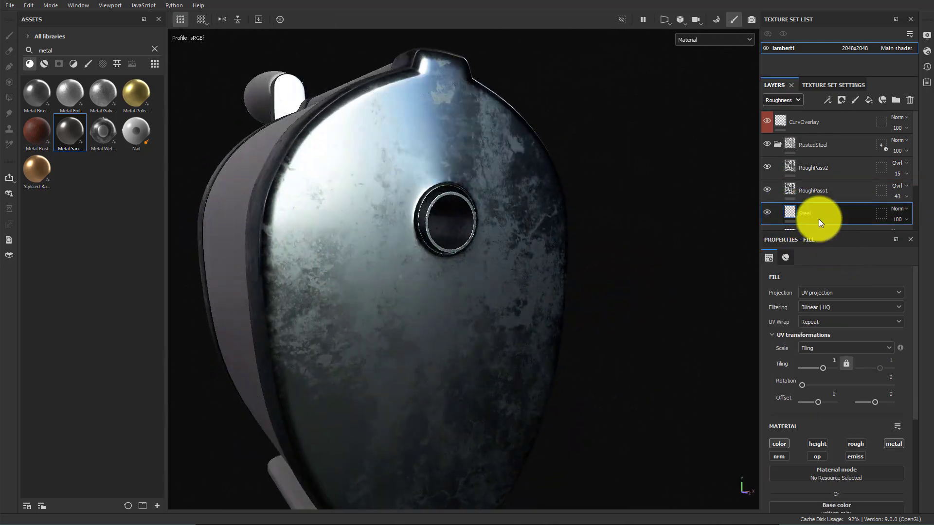
{"action": "left_click", "coordinate": [869, 100]}
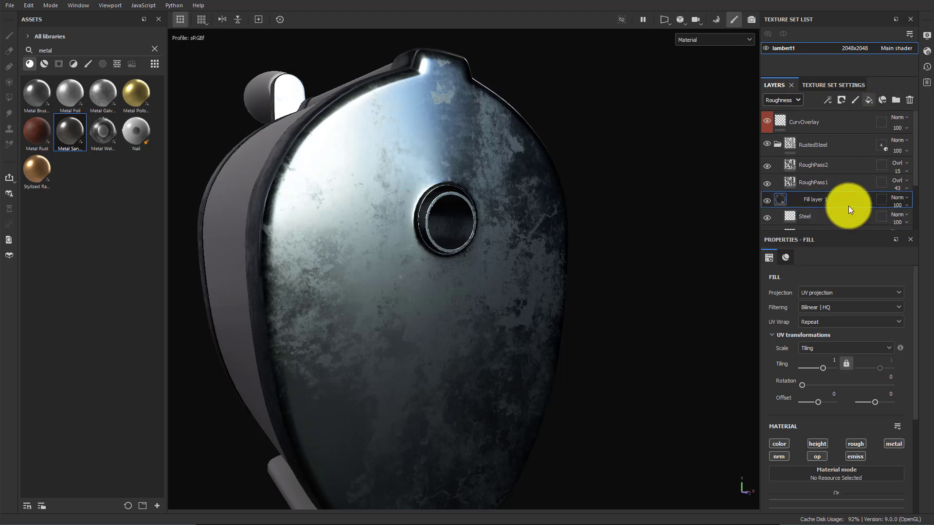
{"action": "scroll", "coordinate": [821, 202], "scroll_direction": "down", "scroll_amount": 1}
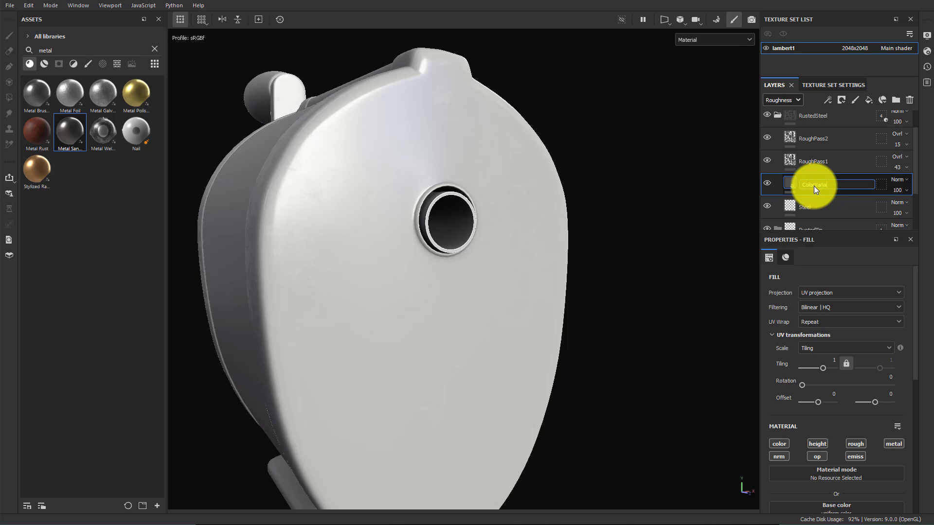
{"action": "type", "text": "1"}
{"action": "key", "text": "Return"}
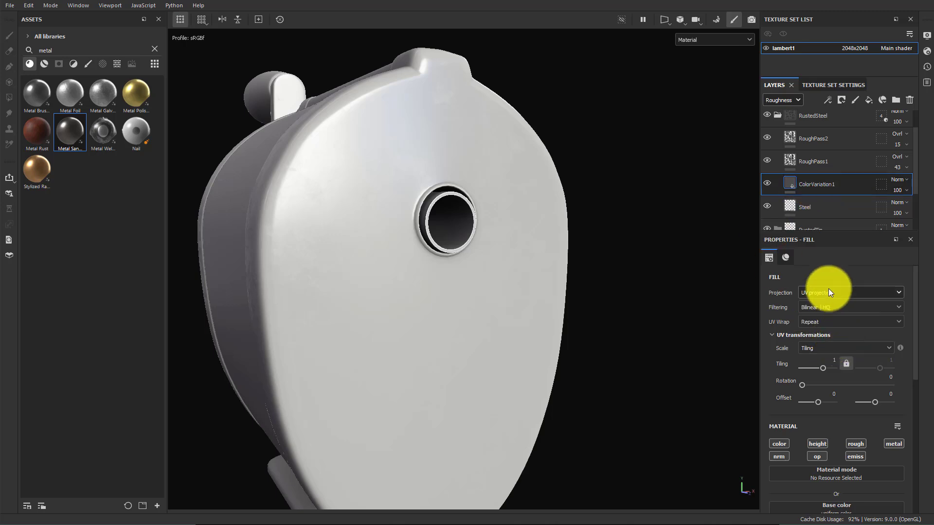
{"action": "left_click", "coordinate": [847, 292]}
{"action": "left_click", "coordinate": [837, 335]}
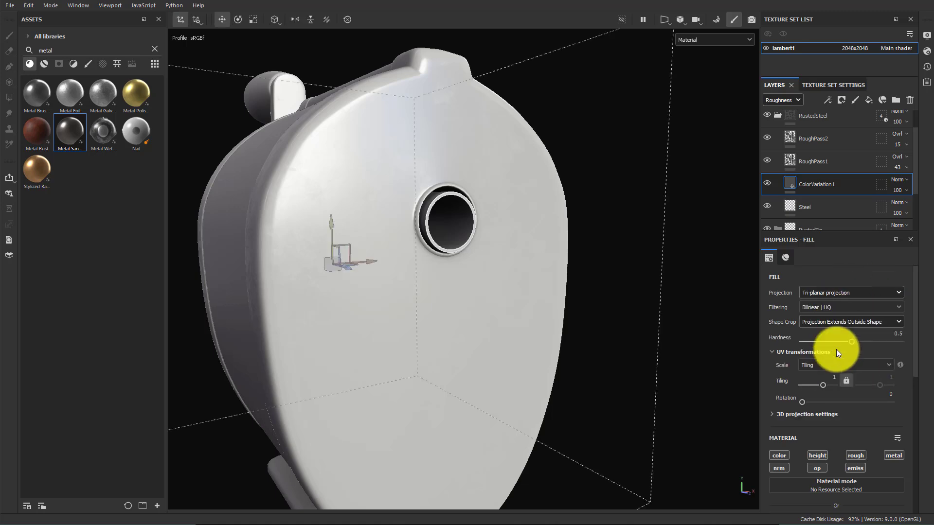
Turn off the height and roughness channels of ColorVariation1's fill so it only affects color and metal
{"action": "scroll", "coordinate": [844, 360], "scroll_direction": "down", "scroll_amount": 3}
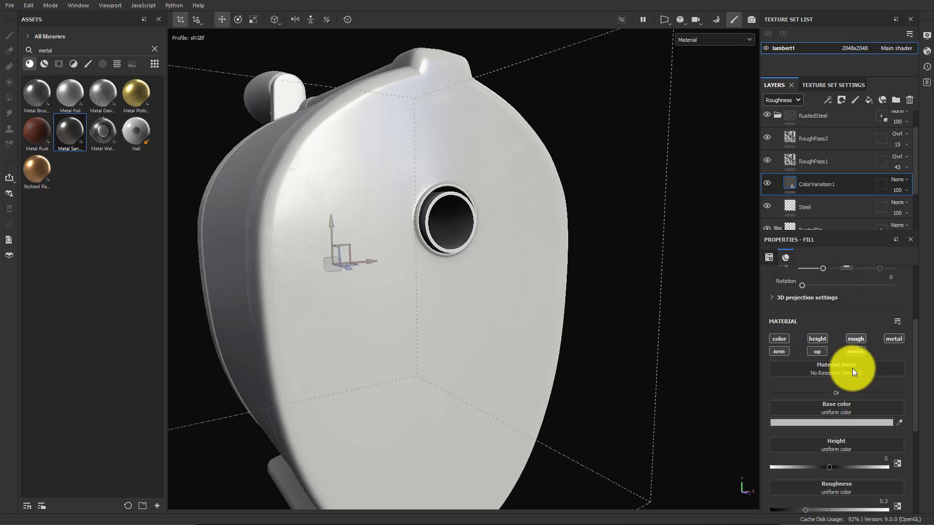
{"action": "left_click", "coordinate": [822, 339]}
{"action": "left_click", "coordinate": [855, 340]}
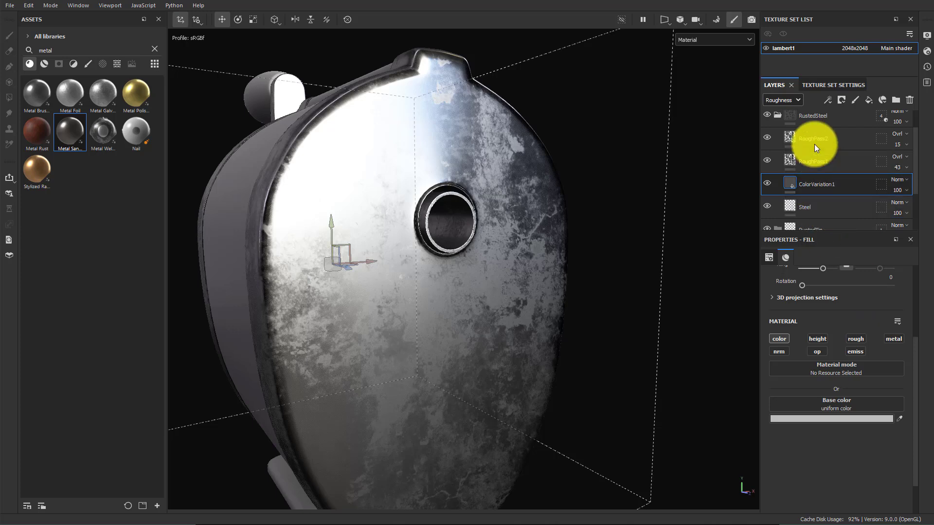
Set ColorVariation1's base color to a purple, 6E4AA1, viewing the base color channel
{"action": "left_click", "coordinate": [785, 99]}
{"action": "left_click", "coordinate": [782, 113]}
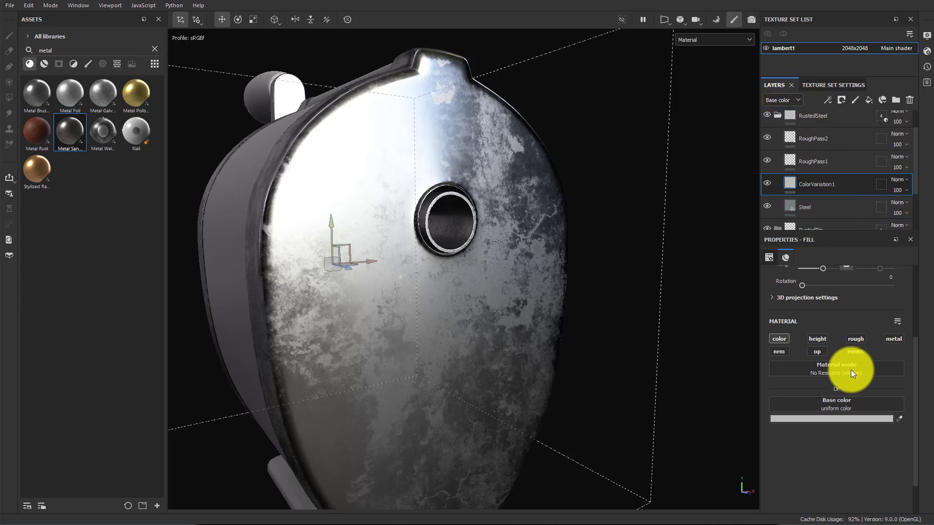
{"action": "left_click", "coordinate": [839, 404]}
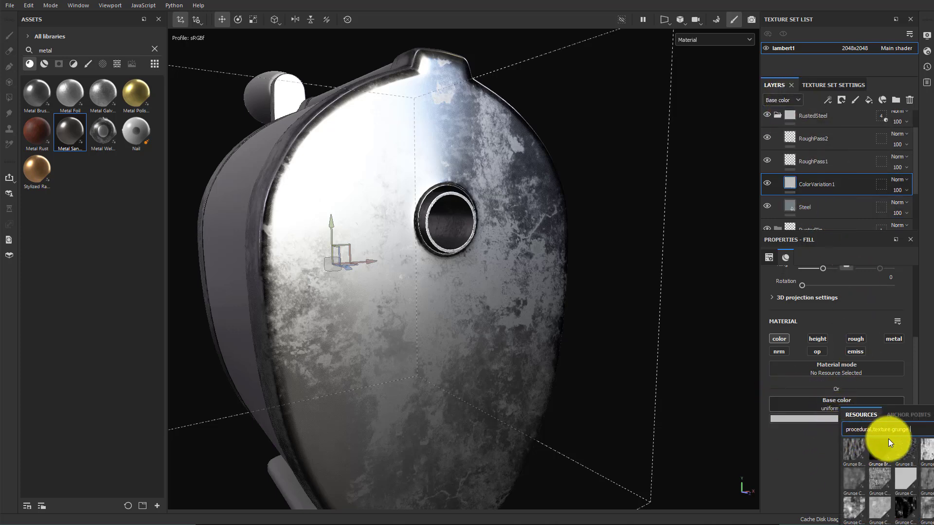
{"action": "left_click", "coordinate": [824, 422]}
{"action": "left_click", "coordinate": [823, 422]}
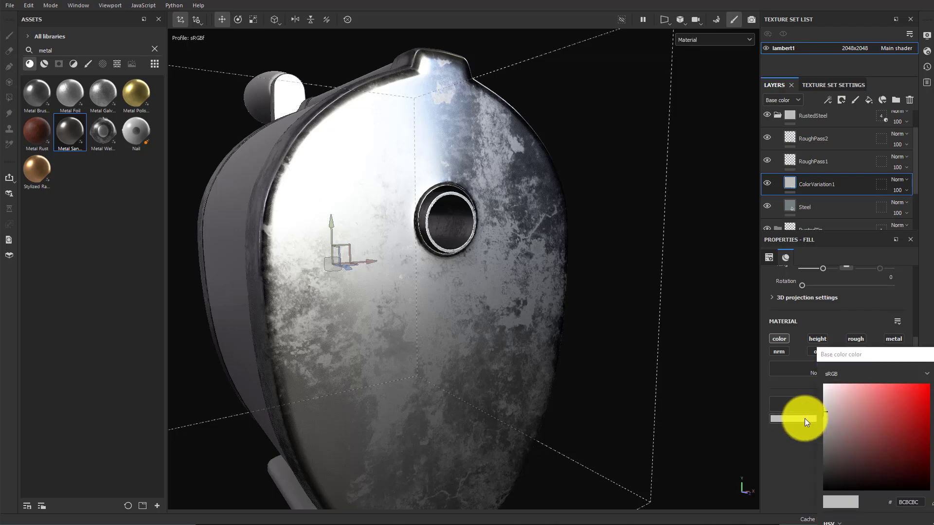
{"action": "left_click", "coordinate": [804, 418]}
{"action": "left_click", "coordinate": [835, 419]}
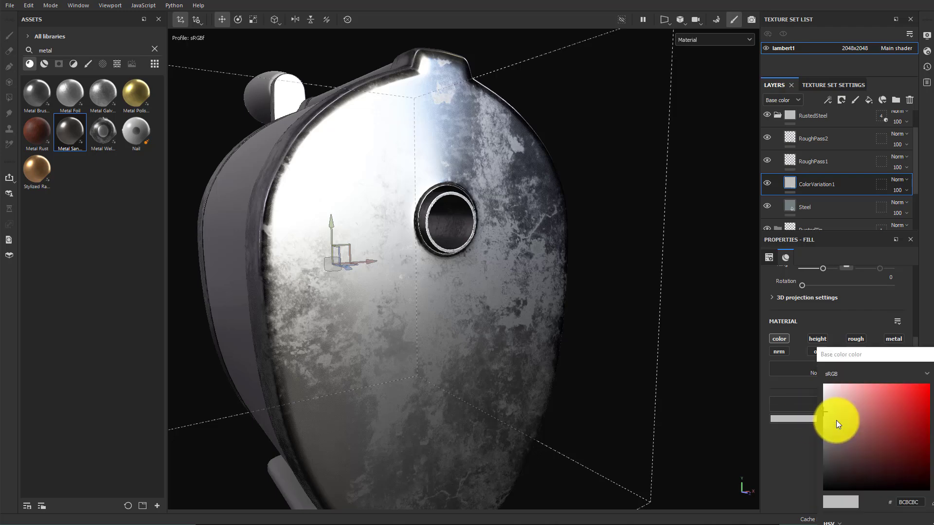
{"action": "left_click", "coordinate": [867, 426]}
{"action": "mouse_move", "coordinate": [933, 421]}
{"action": "left_mouse_down"}
{"action": "mouse_move", "coordinate": [933, 431]}
{"action": "mouse_move", "coordinate": [930, 413]}
{"action": "left_mouse_up"}
{"action": "mouse_move", "coordinate": [868, 416]}
{"action": "left_mouse_down"}
{"action": "mouse_move", "coordinate": [878, 399]}
{"action": "mouse_move", "coordinate": [880, 425]}
{"action": "left_mouse_up"}
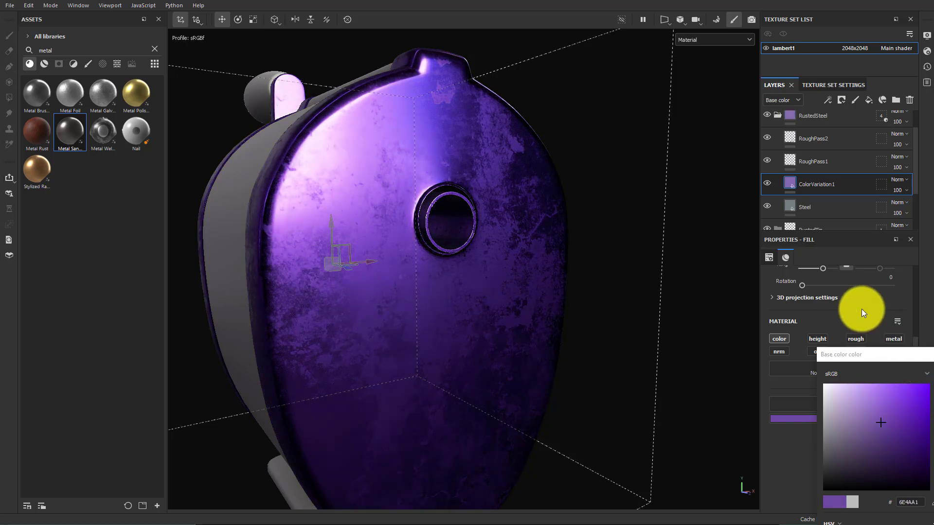
Add a black mask to ColorVariation1 and add a fill effect inside that mask
{"action": "right_click", "coordinate": [847, 186]}
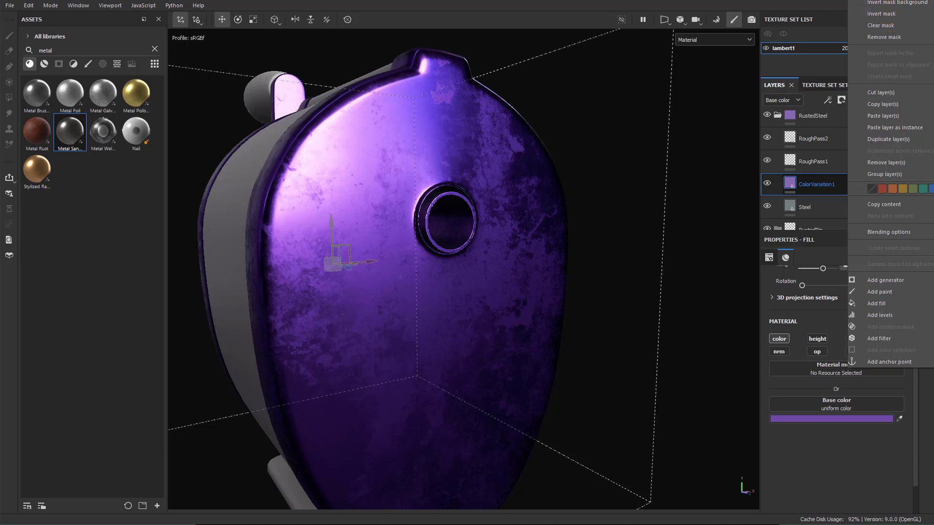
{"action": "left_click", "coordinate": [886, 0]}
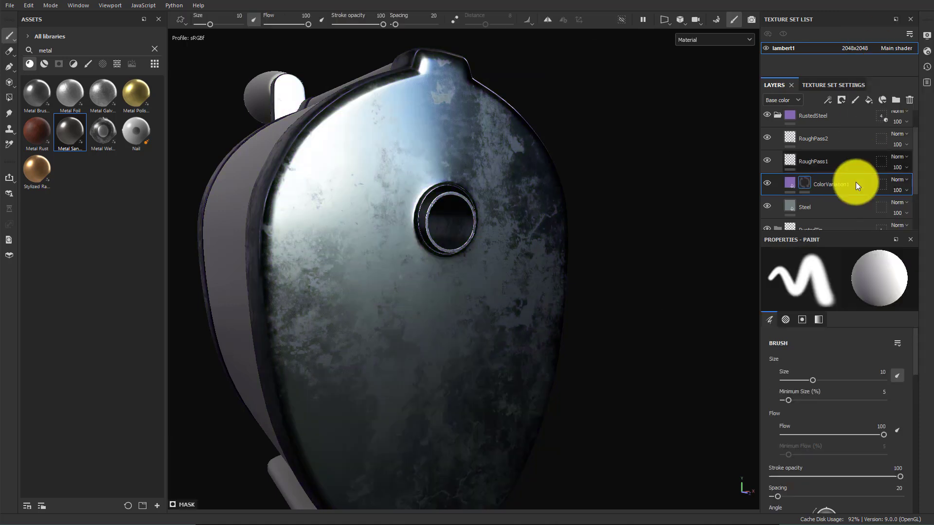
{"action": "right_click", "coordinate": [801, 185]}
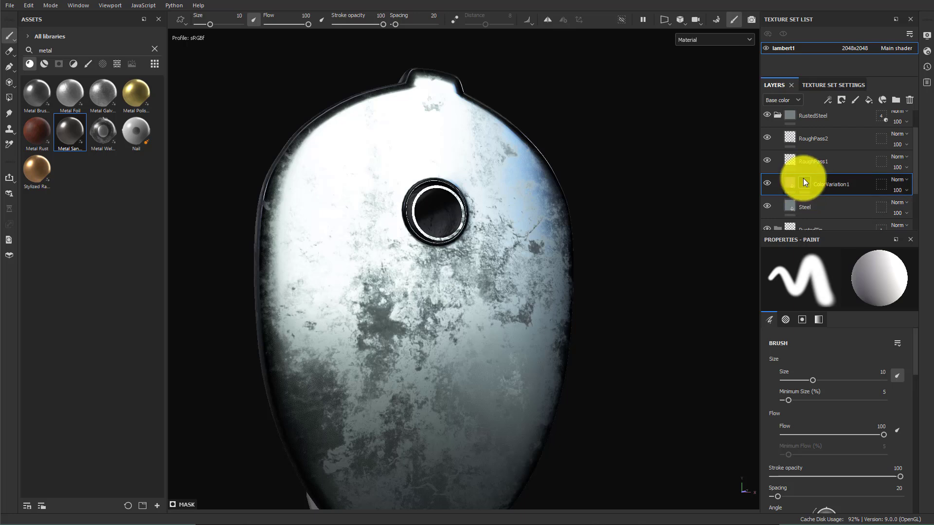
{"action": "right_click", "coordinate": [804, 181]}
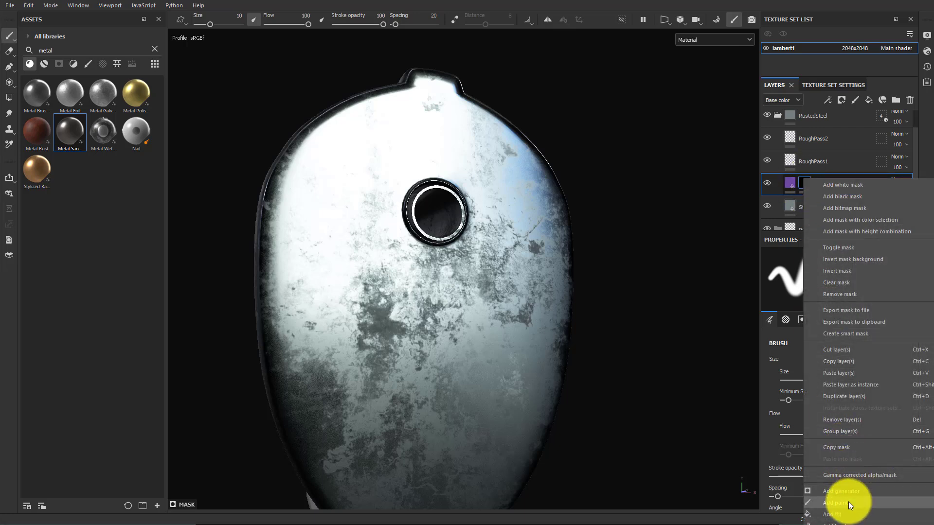
{"action": "left_click", "coordinate": [834, 504]}
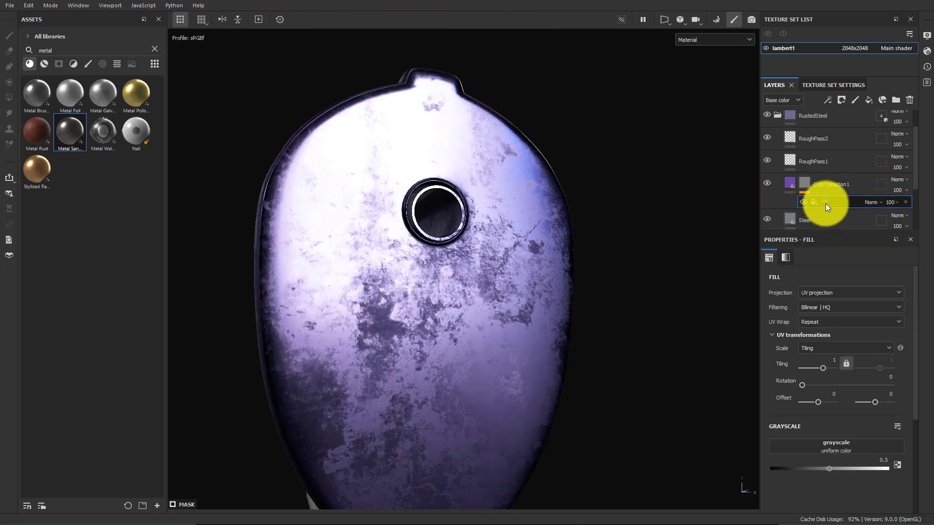
Set the mask fill's grayscale to the Grunge Dirt Scratchy procedural texture
{"action": "left_click", "coordinate": [831, 446]}
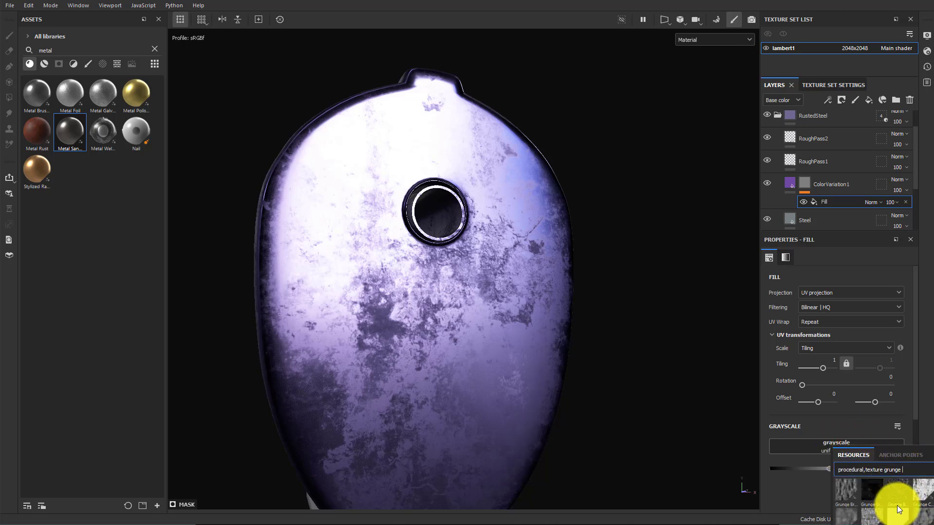
{"action": "scroll", "coordinate": [897, 502], "scroll_direction": "down", "scroll_amount": 3}
{"action": "scroll", "coordinate": [911, 497], "scroll_direction": "down", "scroll_amount": 3}
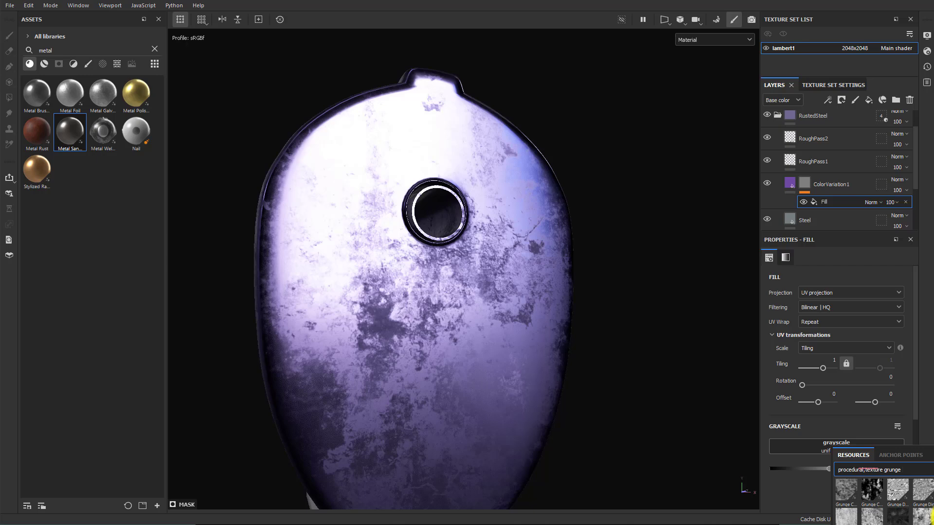
{"action": "left_click", "coordinate": [922, 490]}
Set the mask fill's projection to Tri-planar projection
{"action": "left_click_drag", "start_coordinate": [638, 375], "coordinate": [686, 392], "text": "alt"}
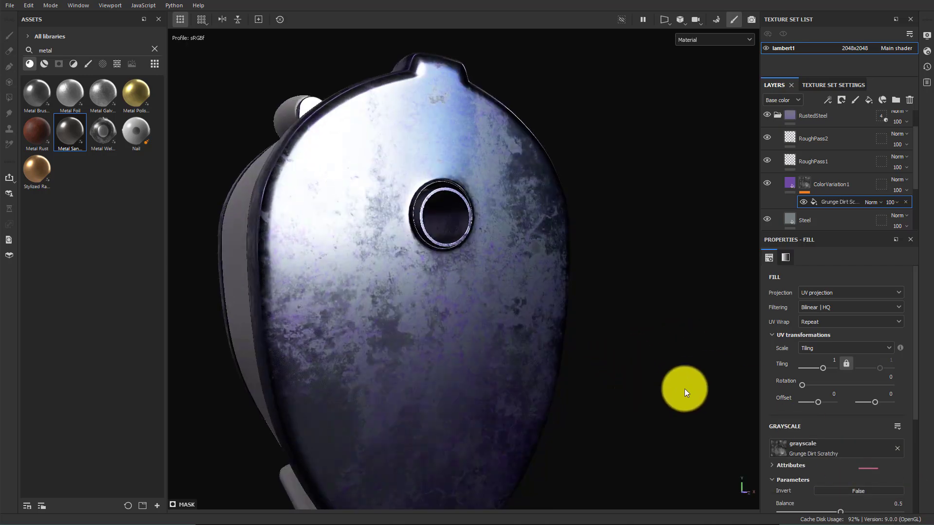
{"action": "left_click", "coordinate": [829, 291]}
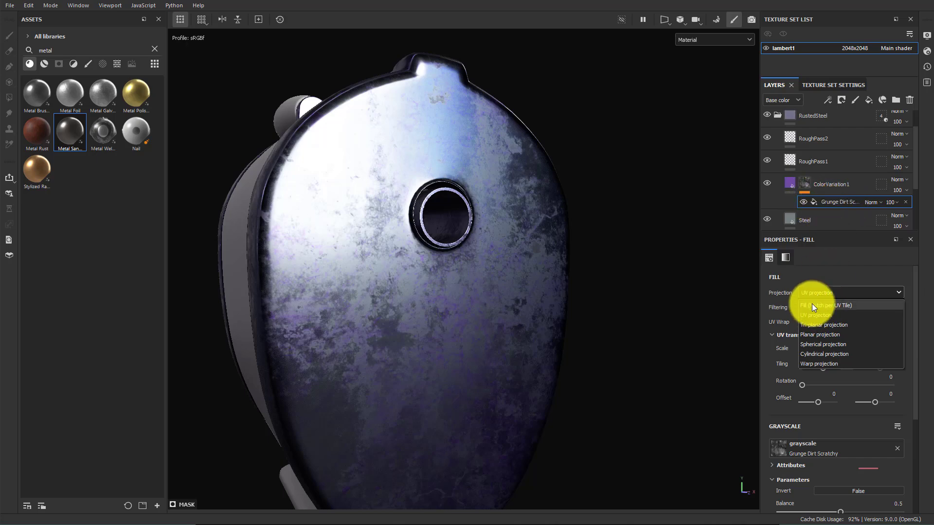
{"action": "left_click", "coordinate": [823, 324]}
{"action": "left_click_drag", "start_coordinate": [568, 294], "coordinate": [598, 299], "text": "alt"}
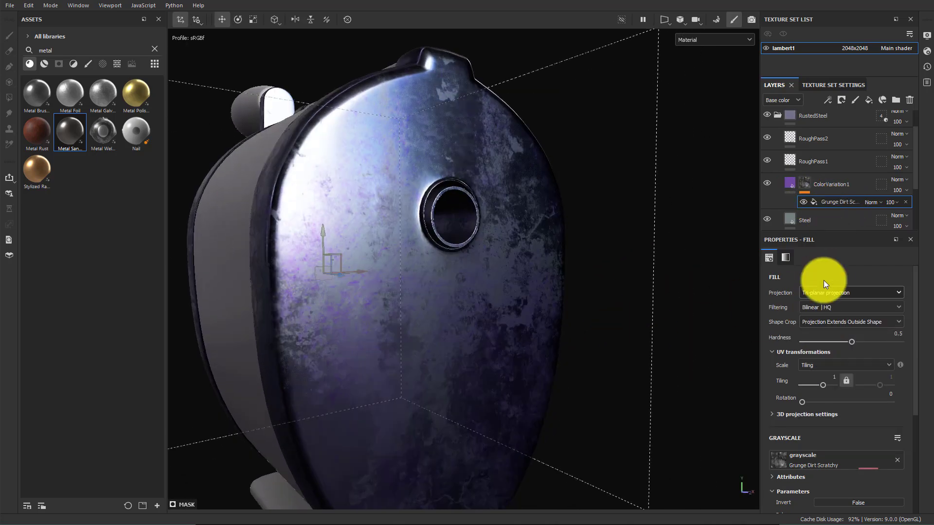
Set the mask fill effect's opacity to 63
{"action": "left_click", "coordinate": [893, 204]}
{"action": "left_click_drag", "start_coordinate": [927, 220], "coordinate": [910, 220]}
{"action": "left_click", "coordinate": [881, 203]}
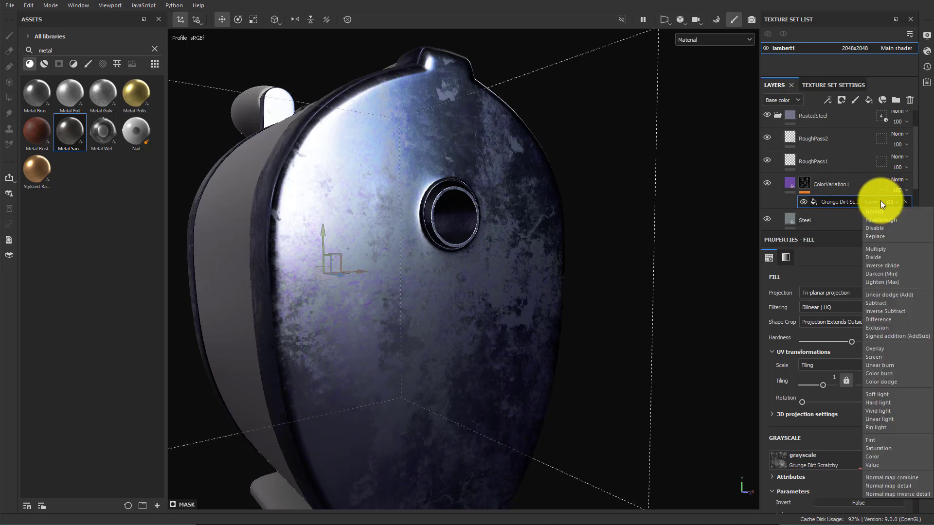
{"action": "left_click", "coordinate": [880, 200]}
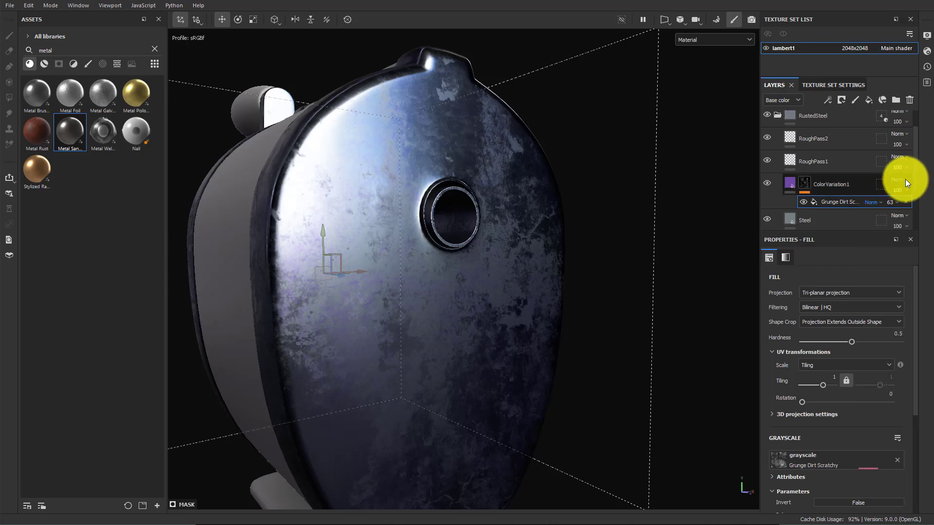
Set ColorVariation1's blend mode to Multiply
{"action": "left_click", "coordinate": [905, 182]}
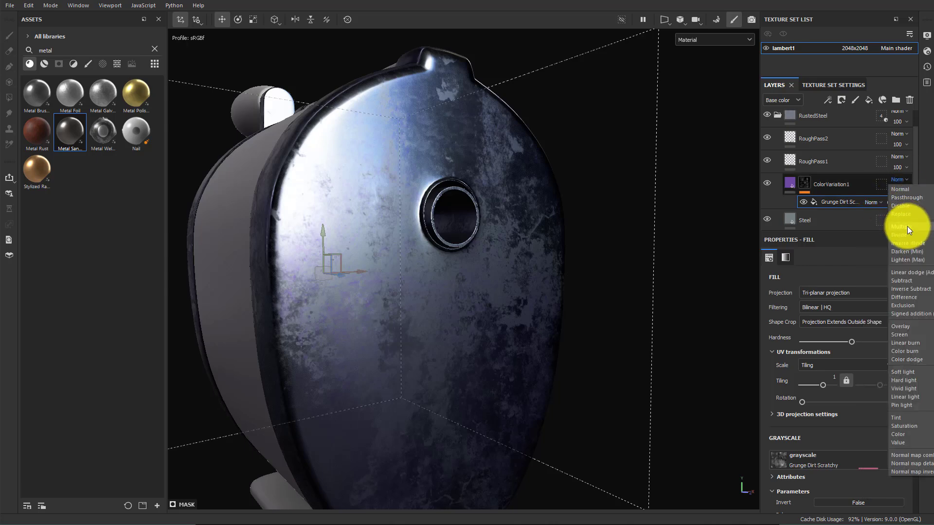
{"action": "left_click", "coordinate": [905, 224]}
{"action": "left_click_drag", "start_coordinate": [543, 334], "coordinate": [478, 330], "text": "alt"}
{"action": "right_click_drag", "start_coordinate": [478, 330], "coordinate": [496, 362], "text": "alt"}
{"action": "left_click_drag", "start_coordinate": [496, 362], "coordinate": [584, 347], "text": "alt"}
Set the mask fill effect's opacity to 88
{"action": "left_click_drag", "start_coordinate": [906, 219], "coordinate": [921, 219]}
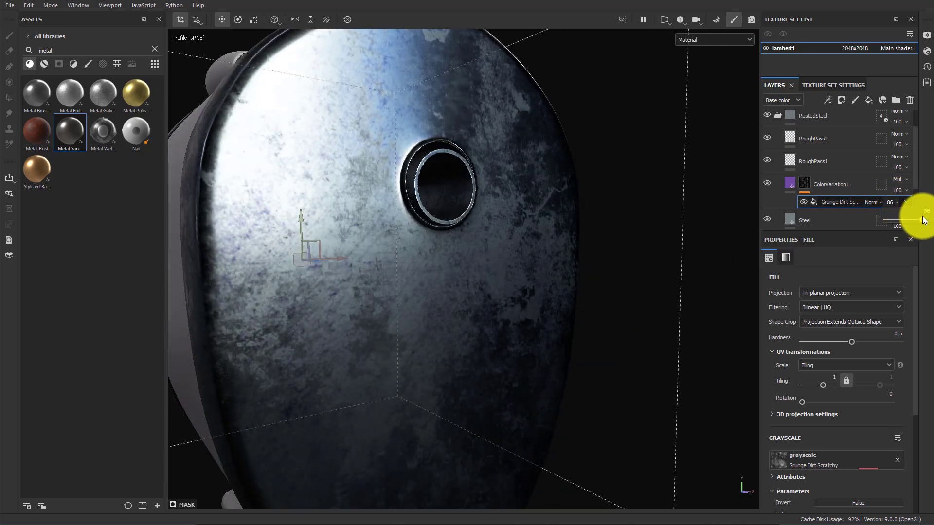
{"action": "left_click_drag", "start_coordinate": [579, 305], "coordinate": [462, 299], "text": "alt"}
{"action": "right_click_drag", "start_coordinate": [462, 299], "coordinate": [546, 314], "text": "alt"}
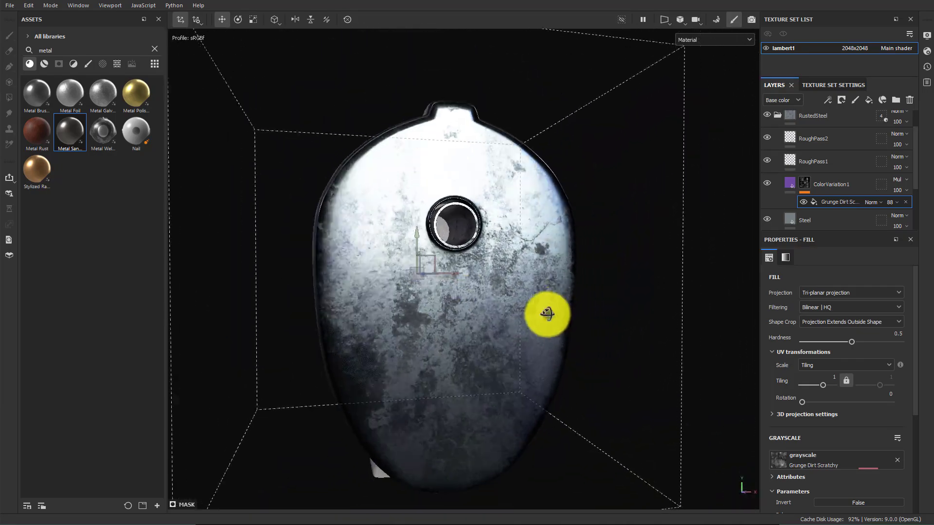
Duplicate the ColorVariation1 layer and rename the copy ColorVariation2
{"action": "left_click", "coordinate": [816, 182]}
{"action": "left_click_drag", "start_coordinate": [515, 374], "coordinate": [516, 335], "text": "alt"}
{"action": "right_click_drag", "start_coordinate": [515, 335], "coordinate": [534, 342], "text": "shift"}
{"action": "left_click_drag", "start_coordinate": [551, 346], "coordinate": [562, 369], "text": "alt"}
{"action": "right_click", "coordinate": [853, 183]}
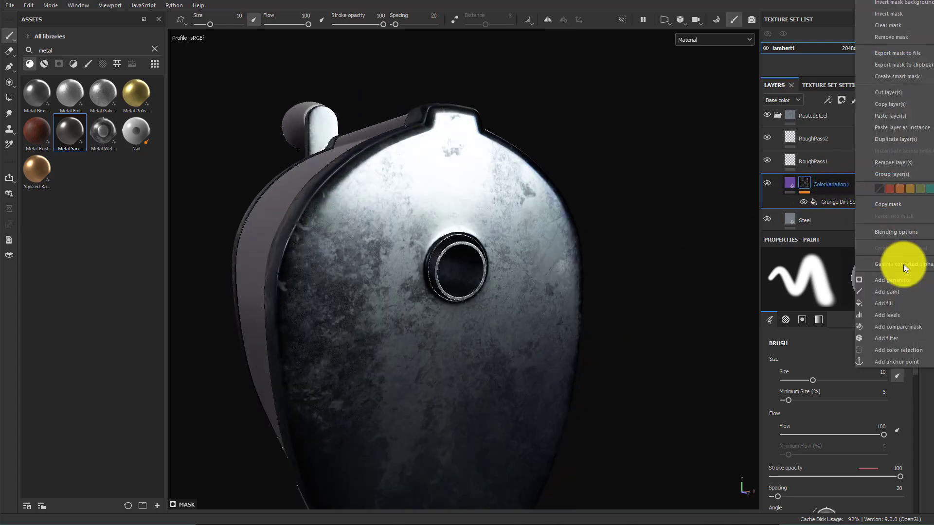
{"action": "left_click", "coordinate": [830, 184]}
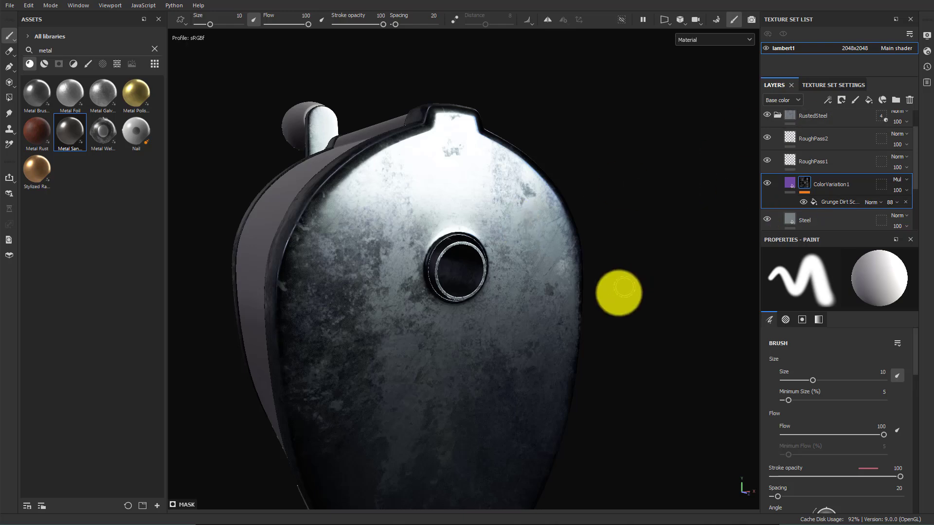
{"action": "left_click_drag", "start_coordinate": [619, 292], "coordinate": [600, 273], "text": "alt"}
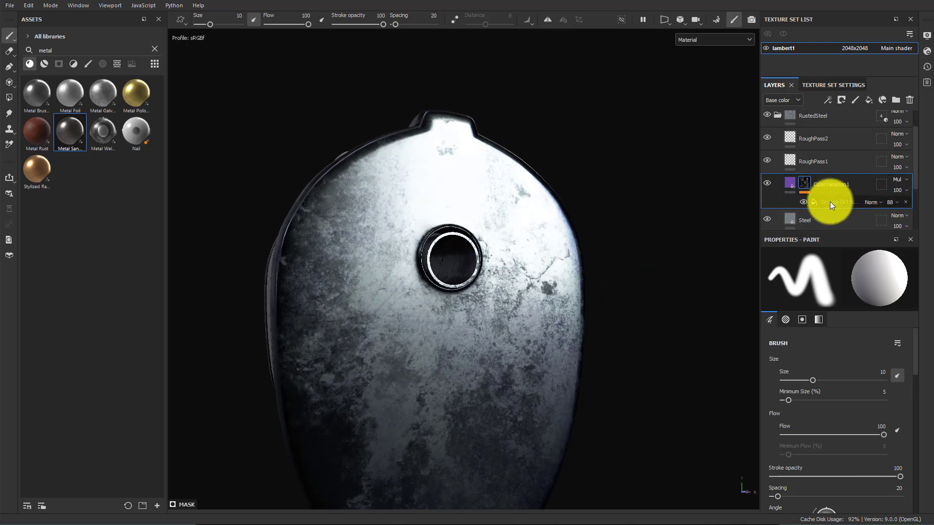
{"action": "key", "text": "ctrl+d"}
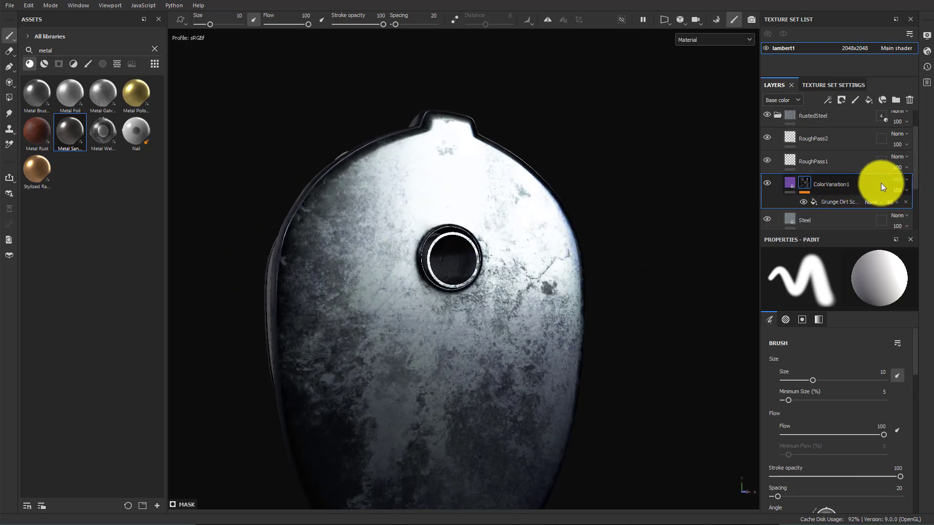
{"action": "double_click", "coordinate": [856, 185]}
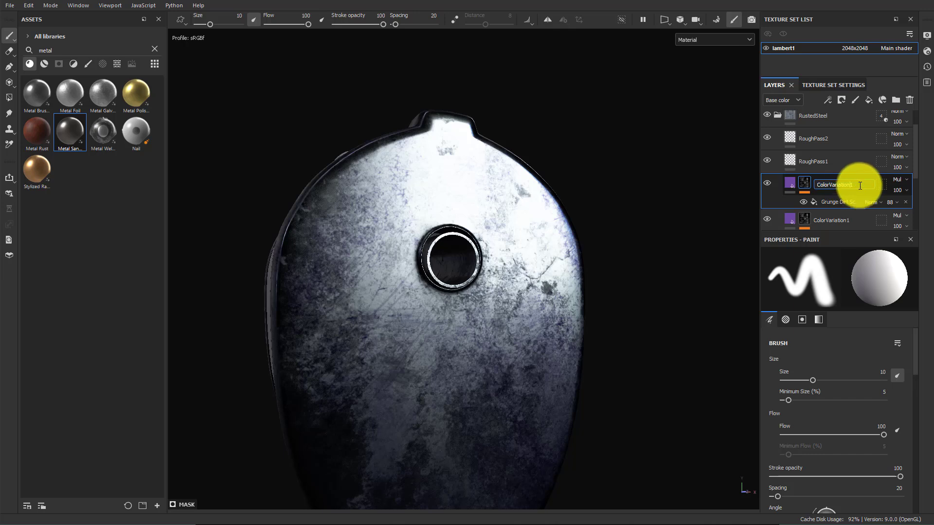
{"action": "type", "text": "2"}
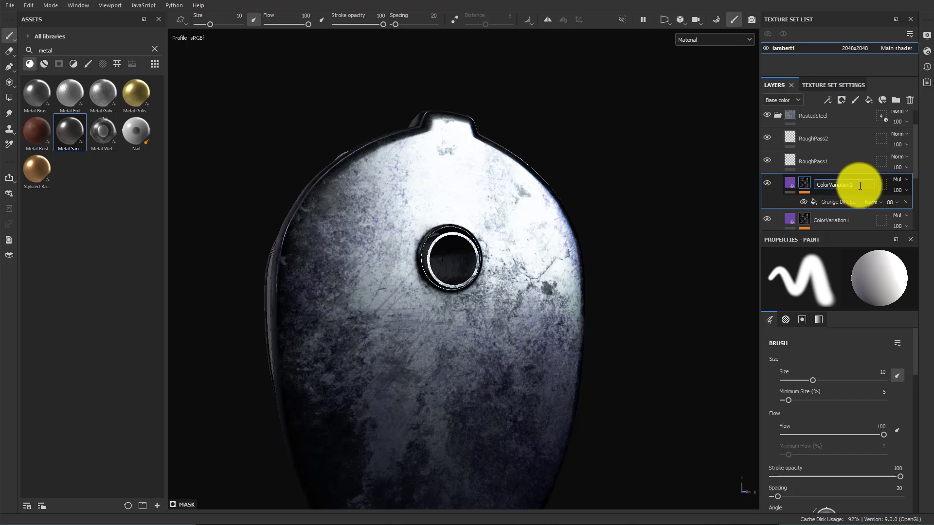
Set ColorVariation2's base color to a yellow, B49B0C
{"action": "left_click", "coordinate": [784, 183]}
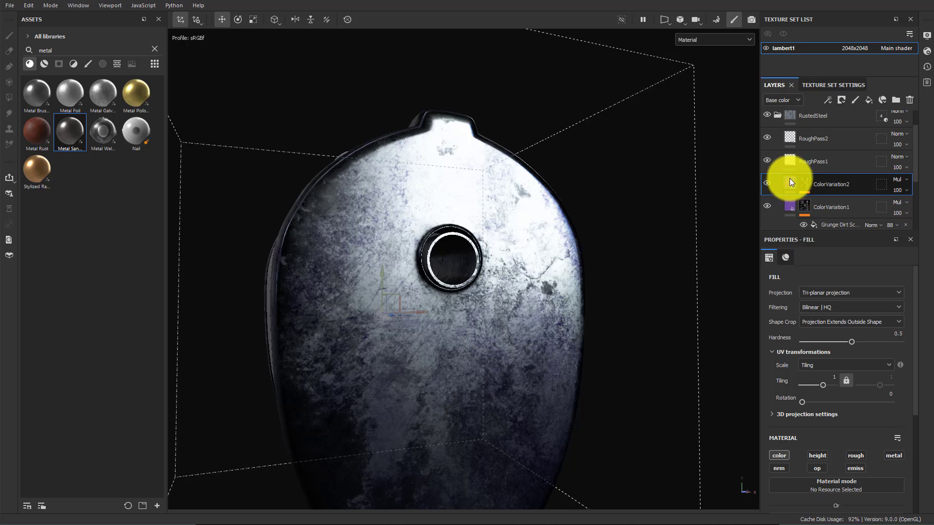
{"action": "scroll", "coordinate": [844, 447], "scroll_direction": "down", "scroll_amount": 3}
{"action": "left_click", "coordinate": [836, 375]}
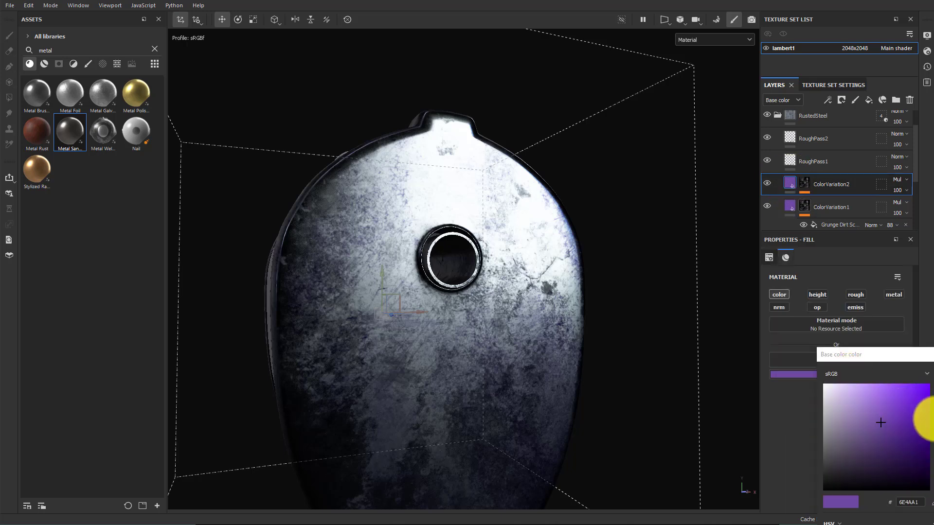
{"action": "left_click", "coordinate": [933, 474]}
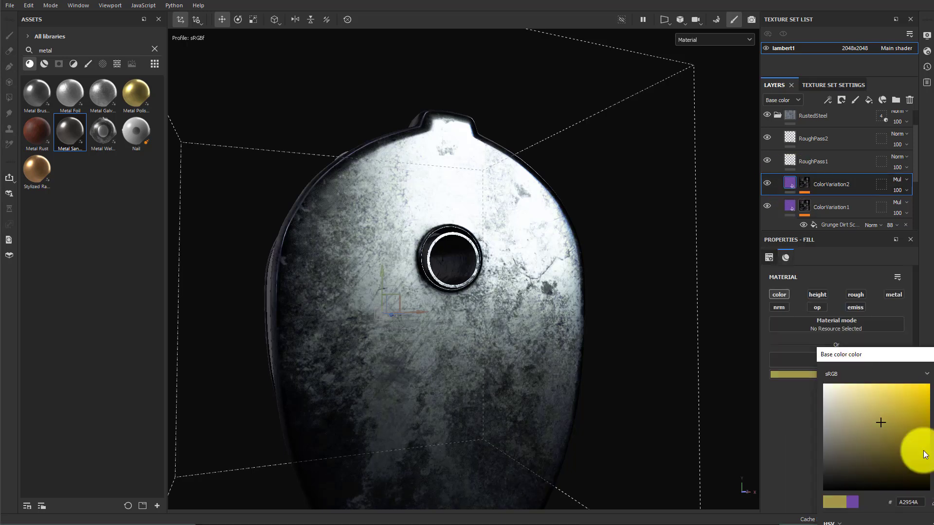
{"action": "left_click_drag", "start_coordinate": [921, 430], "coordinate": [922, 415]}
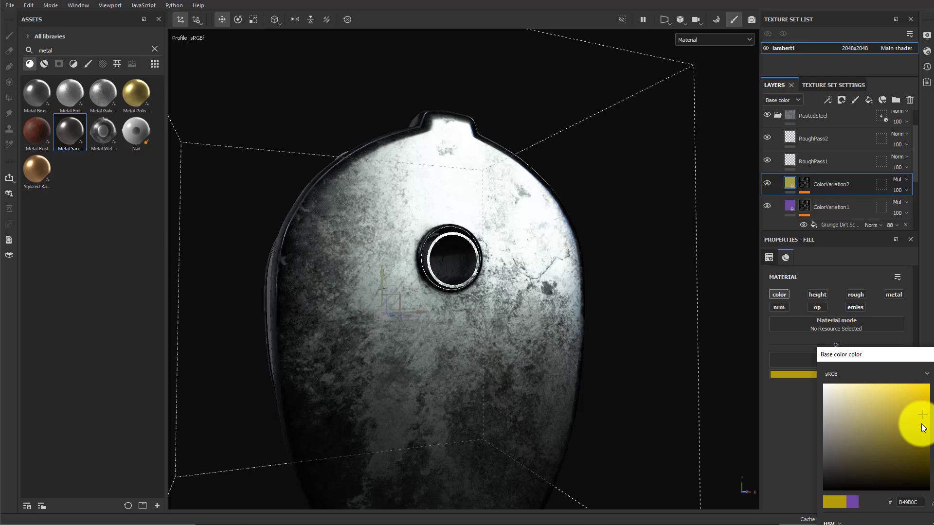
Remove the Grunge Dirt Scratchy texture from ColorVariation2's mask fill grayscale
{"action": "left_click", "coordinate": [805, 183]}
{"action": "left_click", "coordinate": [837, 202]}
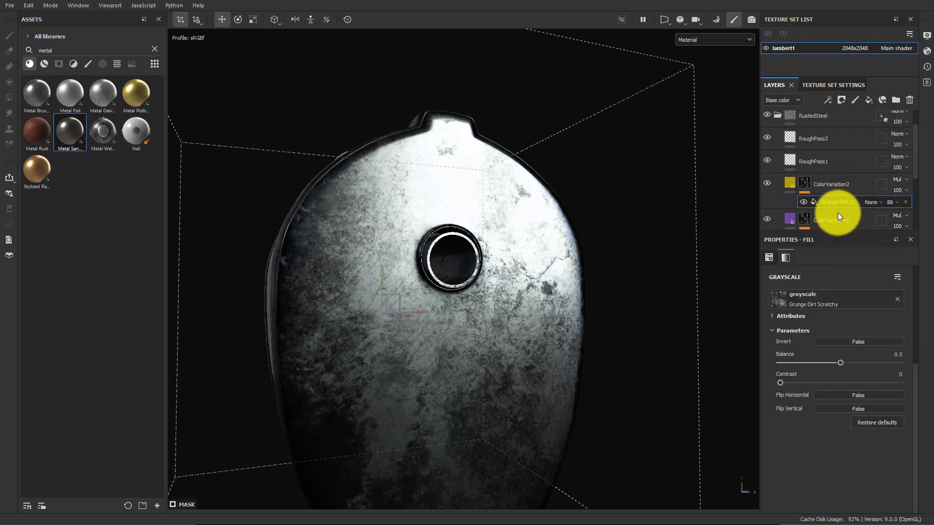
{"action": "scroll", "coordinate": [842, 364], "scroll_direction": "up", "scroll_amount": 4}
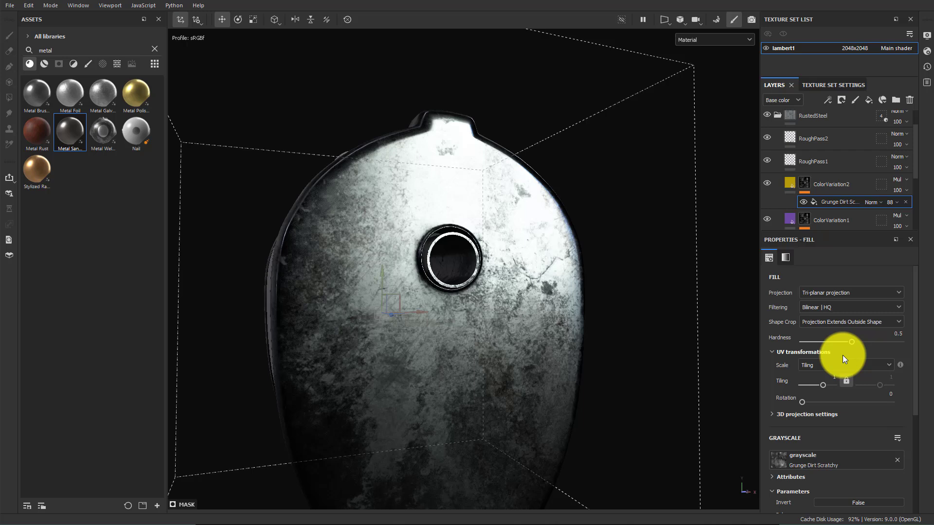
{"action": "left_click", "coordinate": [897, 460]}
{"action": "scroll", "coordinate": [838, 418], "scroll_direction": "down", "scroll_amount": 2}
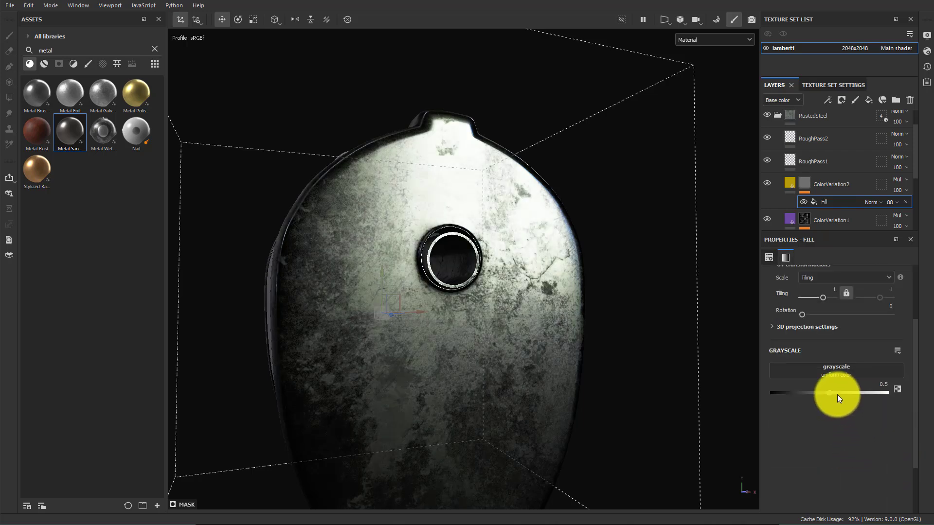
Try Grunge Cracked Deep and then Grunge Concrete Cracked as ColorVariation2's mask fill grayscale, removing each again
{"action": "left_click", "coordinate": [827, 368]}
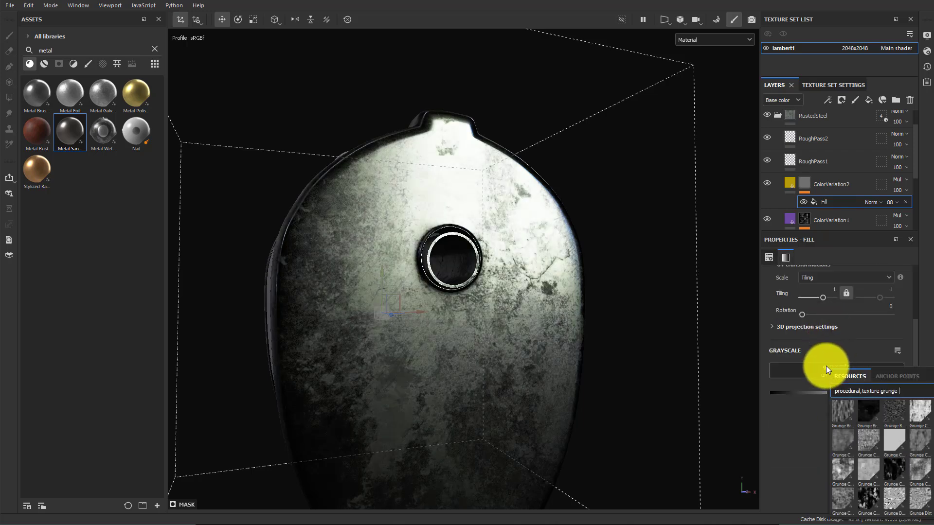
{"action": "scroll", "coordinate": [900, 470], "scroll_direction": "down", "scroll_amount": 4}
{"action": "left_click", "coordinate": [894, 471]}
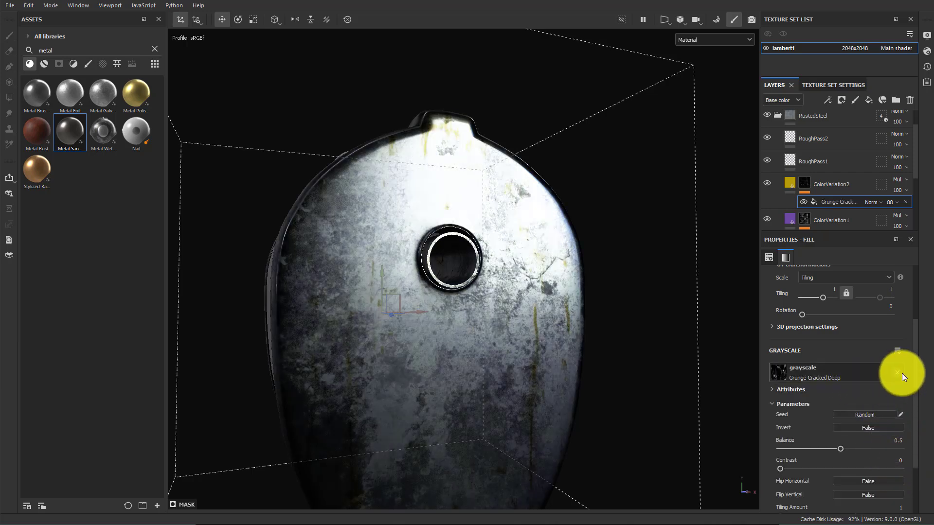
{"action": "left_click", "coordinate": [899, 372]}
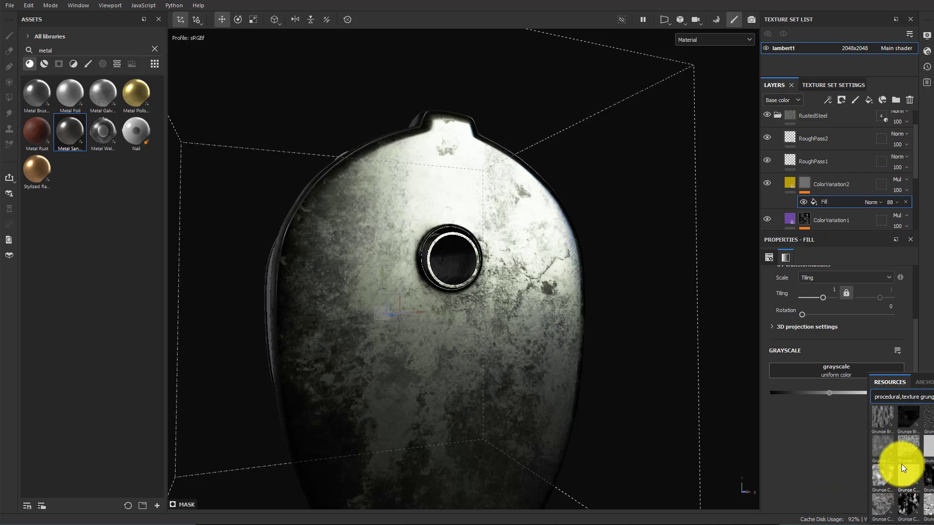
{"action": "left_click", "coordinate": [918, 443]}
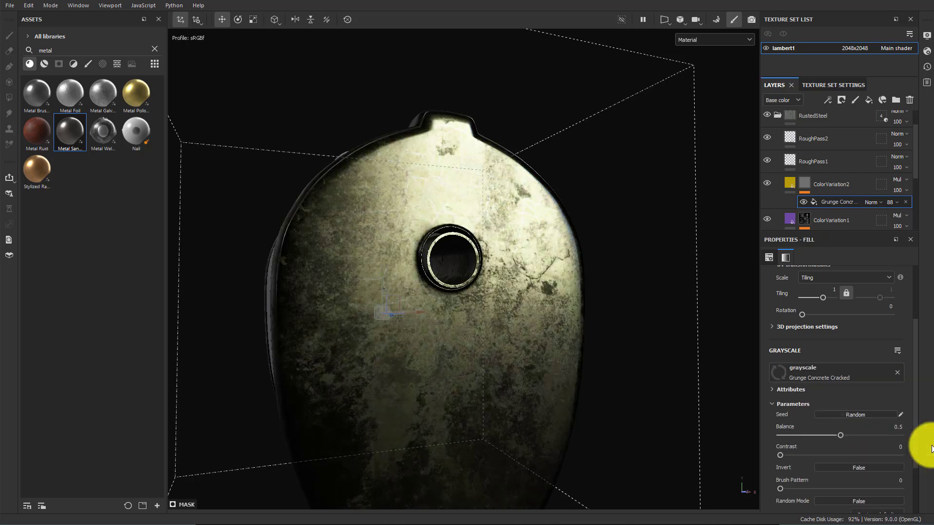
{"action": "left_click", "coordinate": [897, 373]}
Search the grunge textures for meta and assign Grunge Galvanic Large to ColorVariation2's mask fill grayscale
{"action": "left_click", "coordinate": [836, 372]}
{"action": "scroll", "coordinate": [886, 454], "scroll_direction": "down", "scroll_amount": 3}
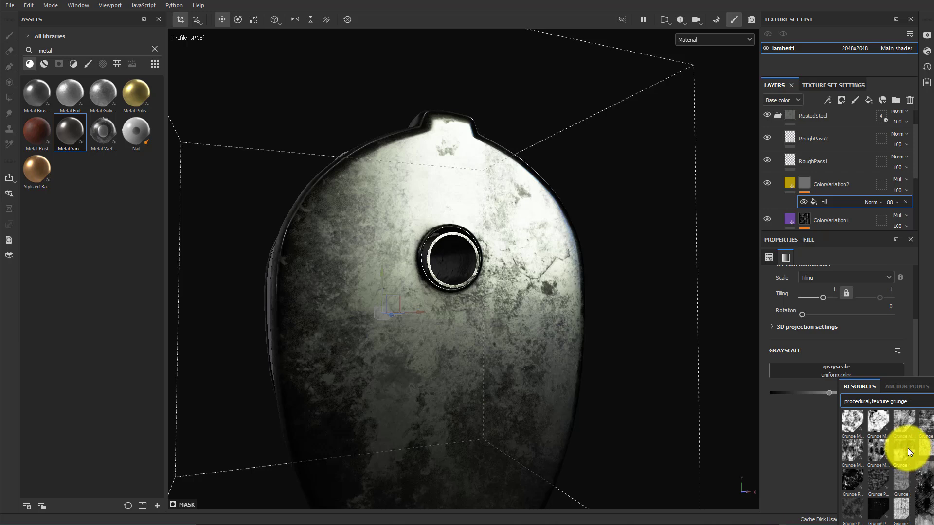
{"action": "type", "text": "meta"}
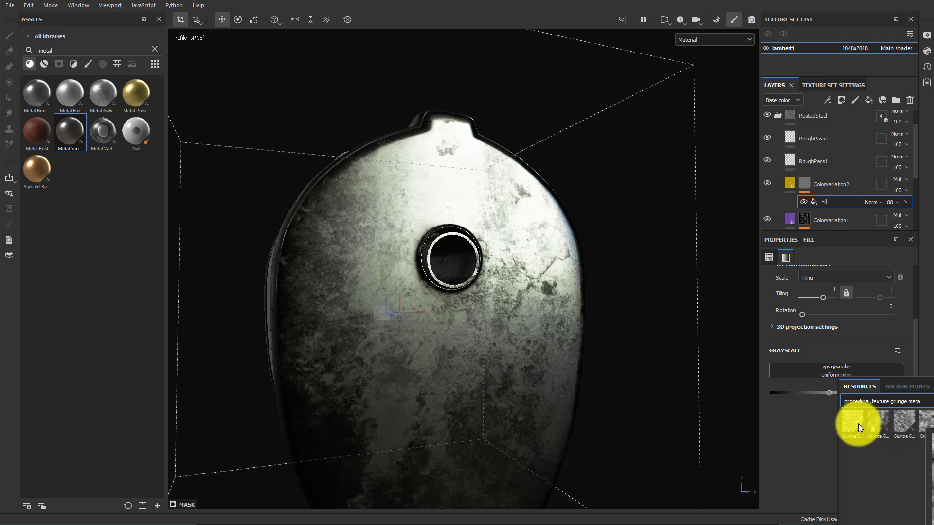
{"action": "left_click", "coordinate": [883, 424]}
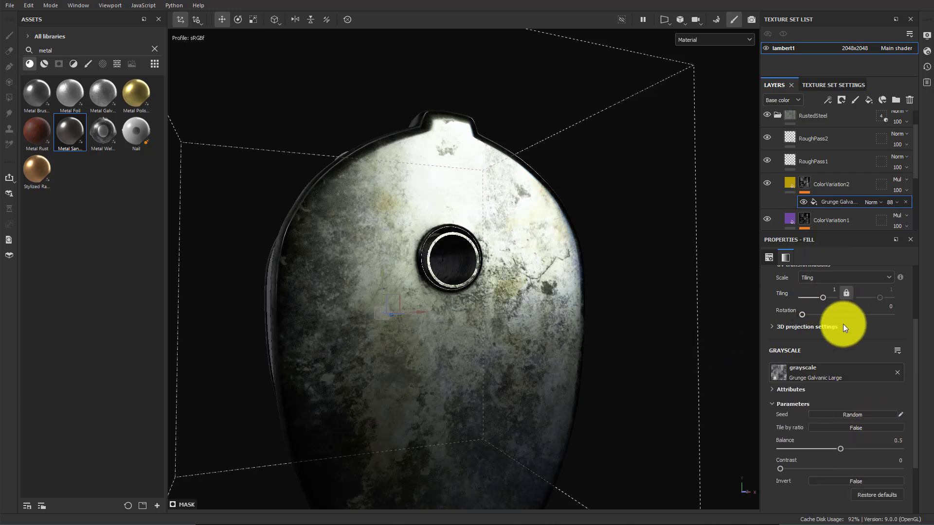
Set the Grunge Galvanic Large mask fill's tiling to 2.84 and its opacity to 32
{"action": "scroll", "coordinate": [841, 340], "scroll_direction": "up", "scroll_amount": 3}
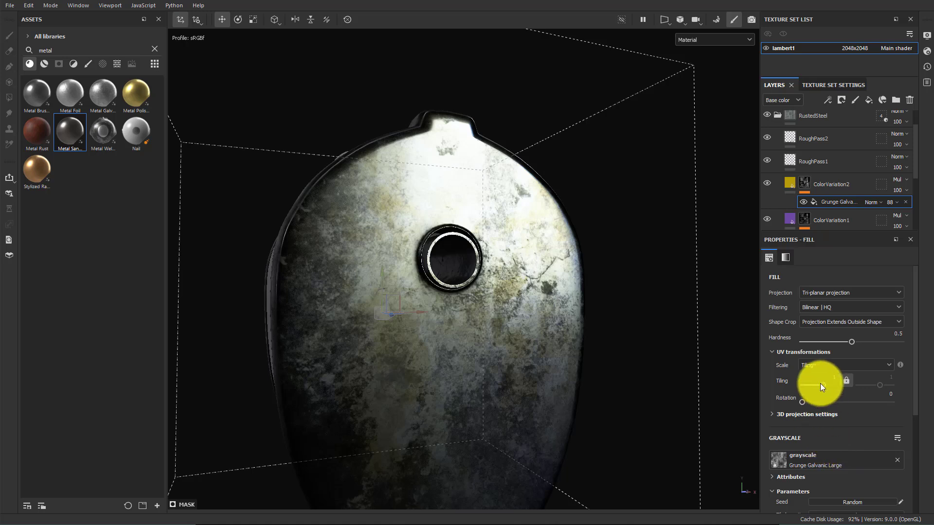
{"action": "left_click_drag", "start_coordinate": [823, 383], "coordinate": [824, 383]}
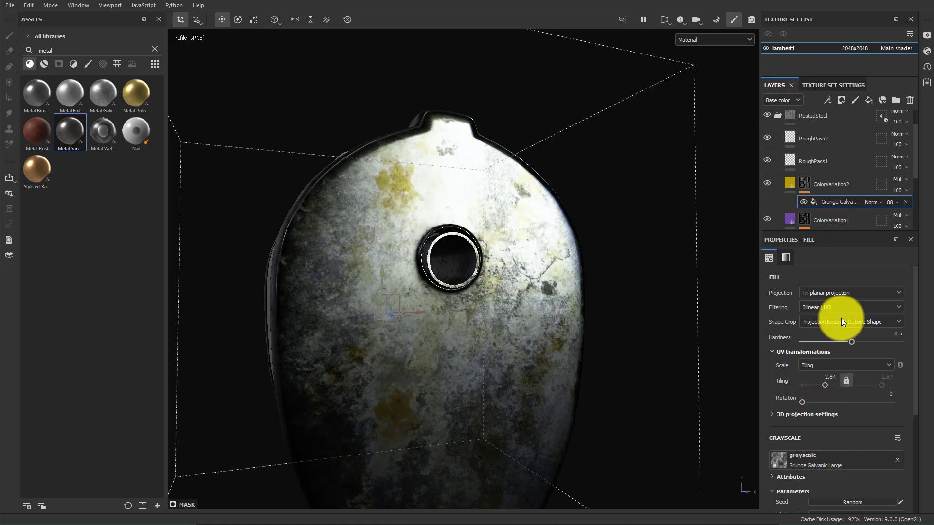
{"action": "left_click", "coordinate": [888, 203]}
{"action": "left_click_drag", "start_coordinate": [920, 218], "coordinate": [897, 218]}
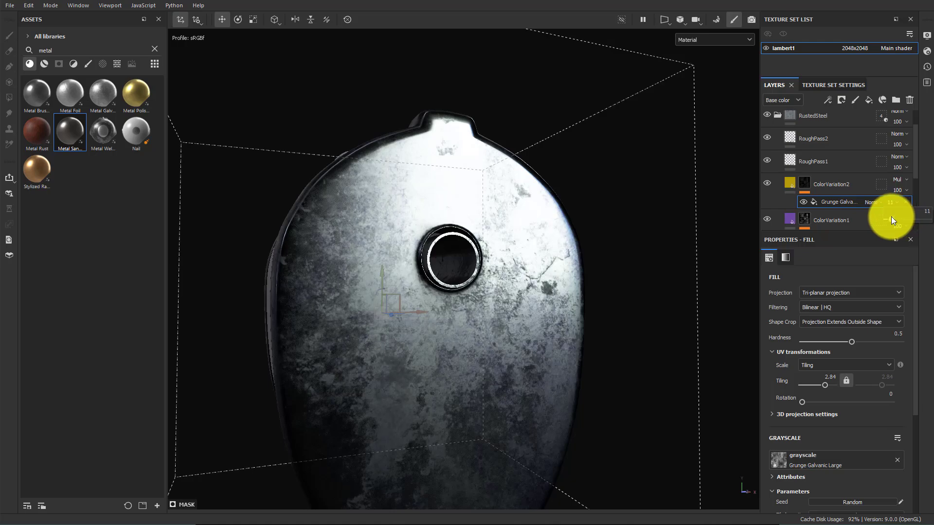
{"action": "left_click_drag", "start_coordinate": [898, 219], "coordinate": [901, 219]}
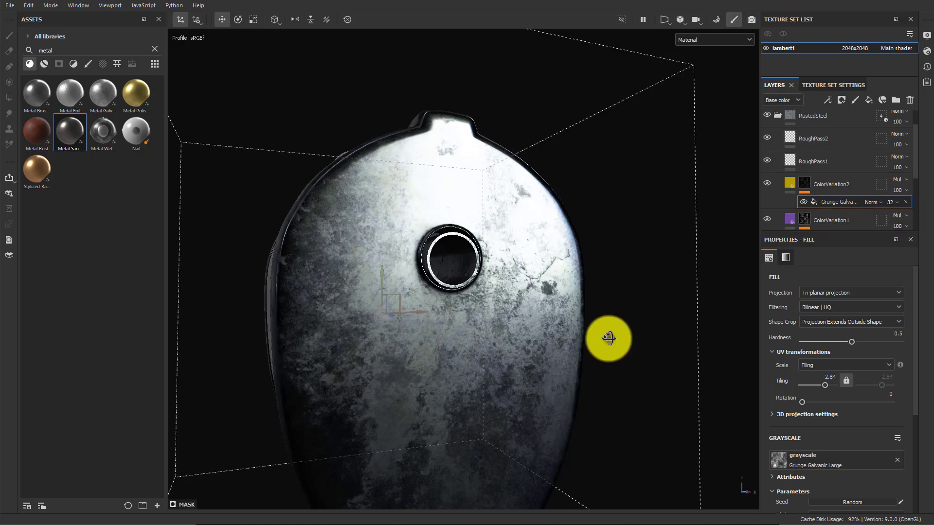
Add a new fill layer above RoughPass2 and name it Noise
{"action": "left_click_drag", "start_coordinate": [604, 338], "coordinate": [748, 251], "text": "alt"}
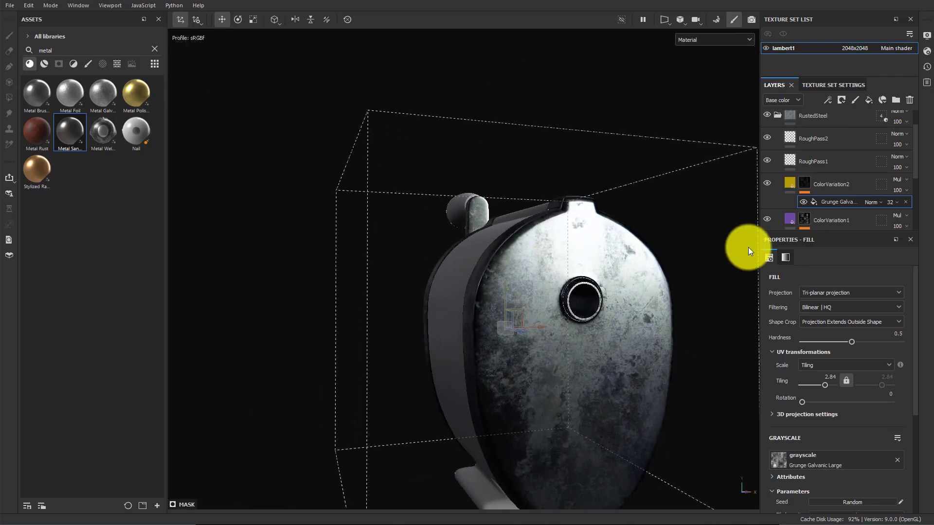
{"action": "scroll", "coordinate": [832, 161], "scroll_direction": "up", "scroll_amount": 2}
{"action": "left_click", "coordinate": [839, 169]}
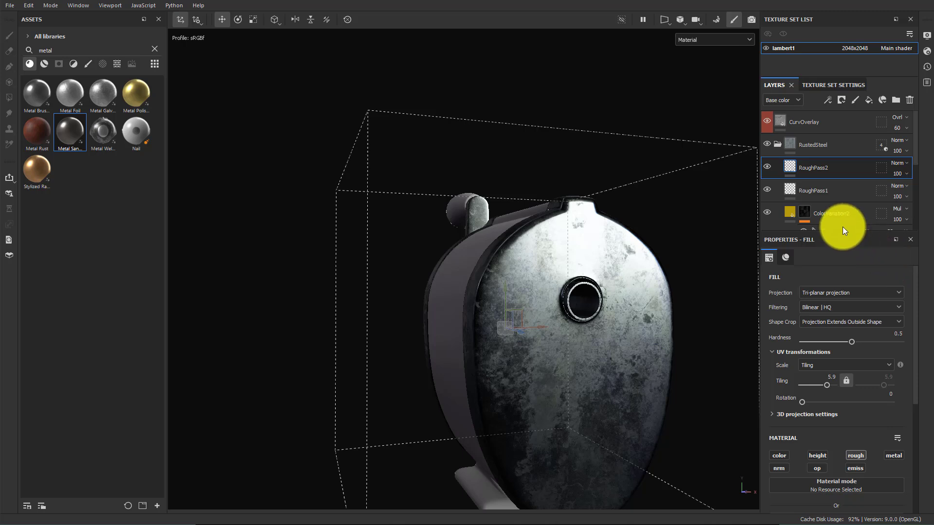
{"action": "left_click", "coordinate": [870, 101]}
{"action": "double_click", "coordinate": [810, 168]}
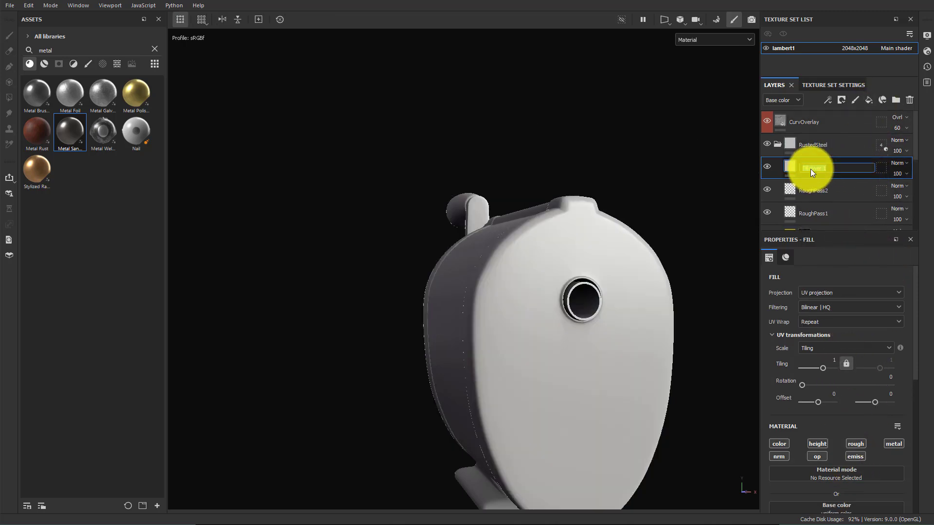
{"action": "type", "text": "Noise"}
{"action": "key", "text": "Return"}
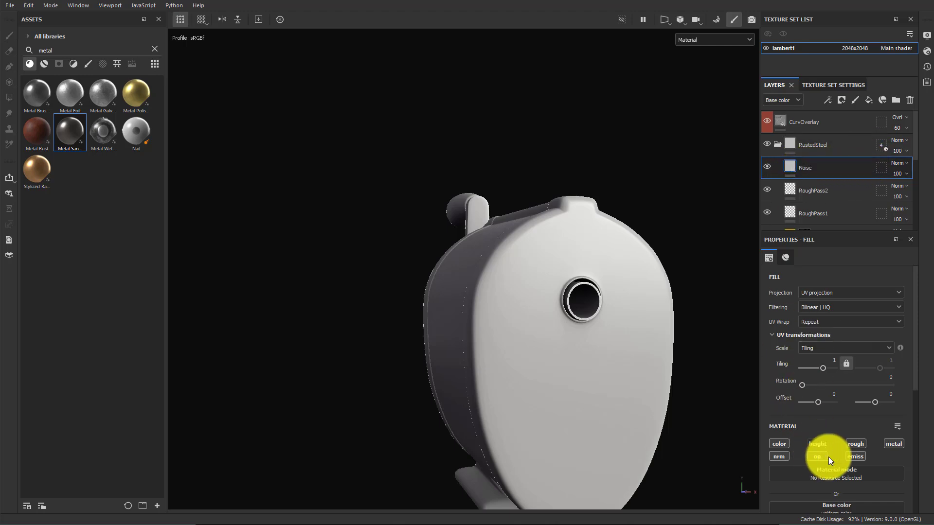
Disable the Noise fill's roughness, metallic and normal channels so it affects color only
{"action": "left_click", "coordinate": [857, 457]}
{"action": "left_click", "coordinate": [886, 446]}
{"action": "left_click", "coordinate": [785, 456]}
Search the procedural textures for fractal sum and assign Fractal Sum Base Colored to the Noise layer's base color
{"action": "scroll", "coordinate": [883, 408], "scroll_direction": "down", "scroll_amount": 3}
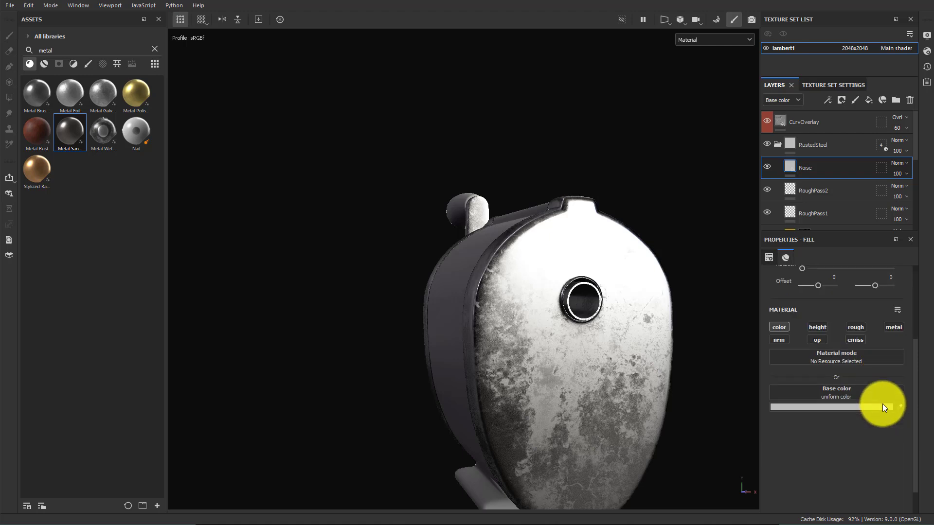
{"action": "left_click", "coordinate": [836, 393]}
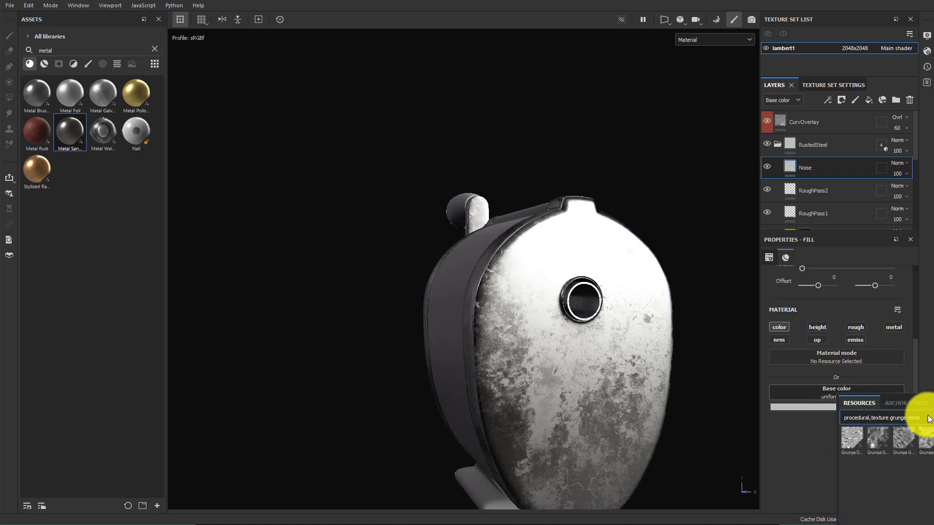
{"action": "type", "text": "noise"}
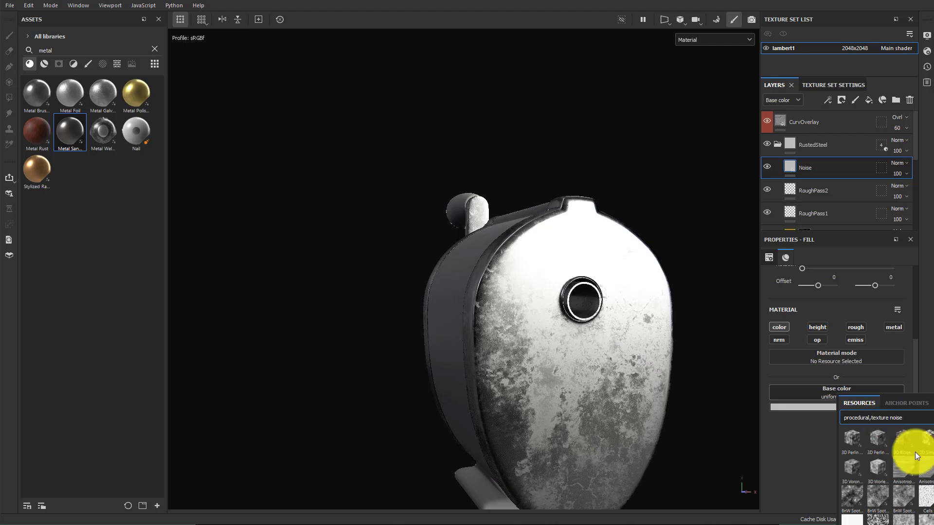
{"action": "scroll", "coordinate": [916, 455], "scroll_direction": "down", "scroll_amount": 5}
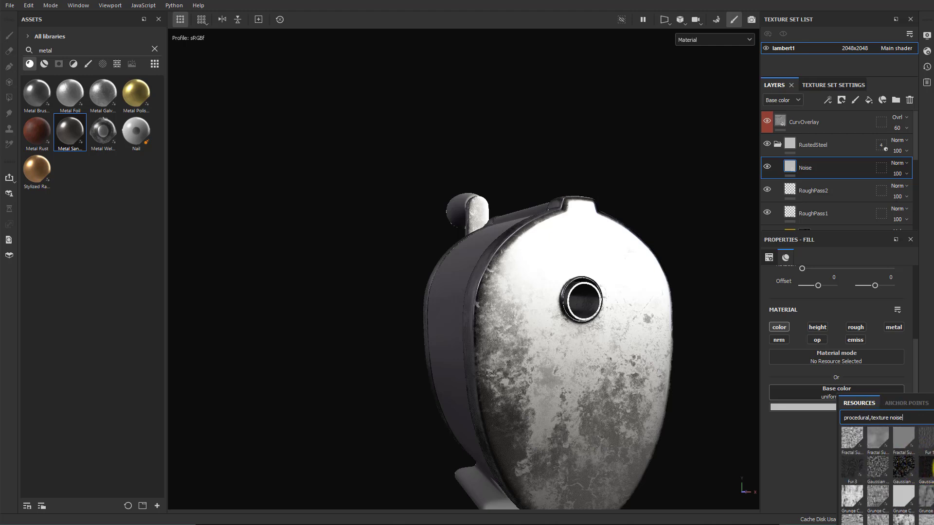
{"action": "scroll", "coordinate": [885, 474], "scroll_direction": "down", "scroll_amount": 5}
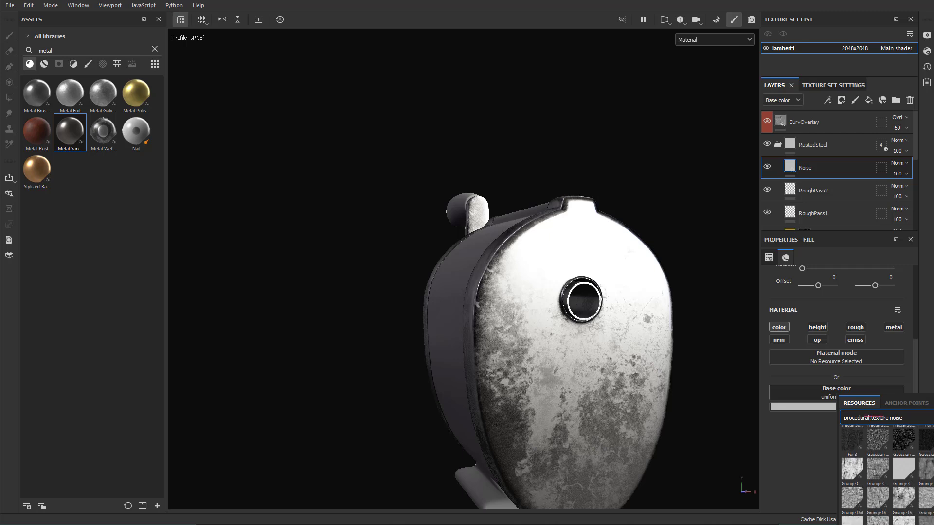
{"action": "scroll", "coordinate": [885, 474], "scroll_direction": "down", "scroll_amount": 1}
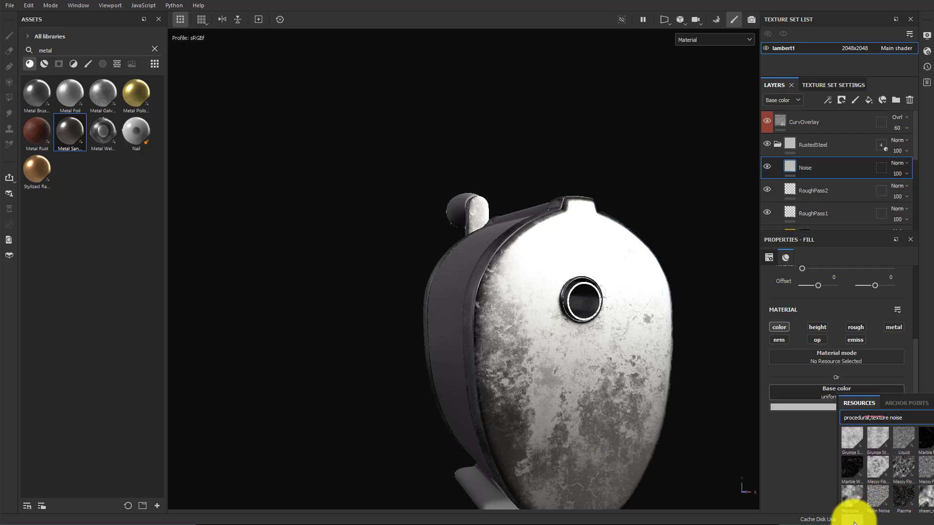
{"action": "mouse_move", "coordinate": [853, 523]}
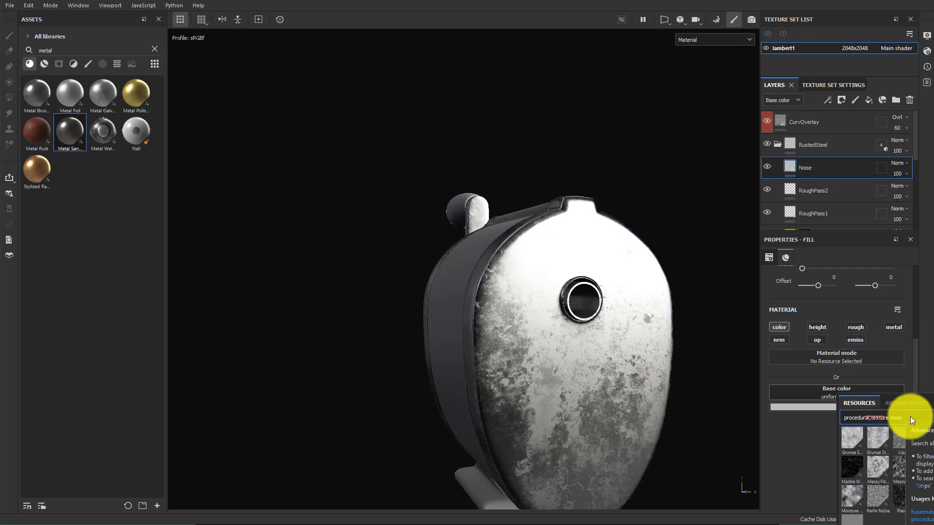
{"action": "left_click_drag", "start_coordinate": [910, 418], "coordinate": [885, 419]}
{"action": "type", "text": "fractal"}
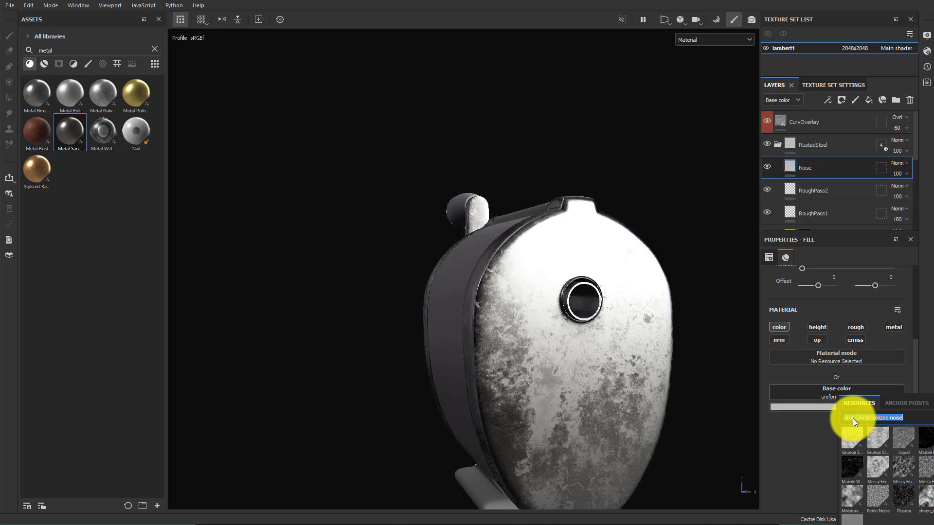
{"action": "type", "text": " sum"}
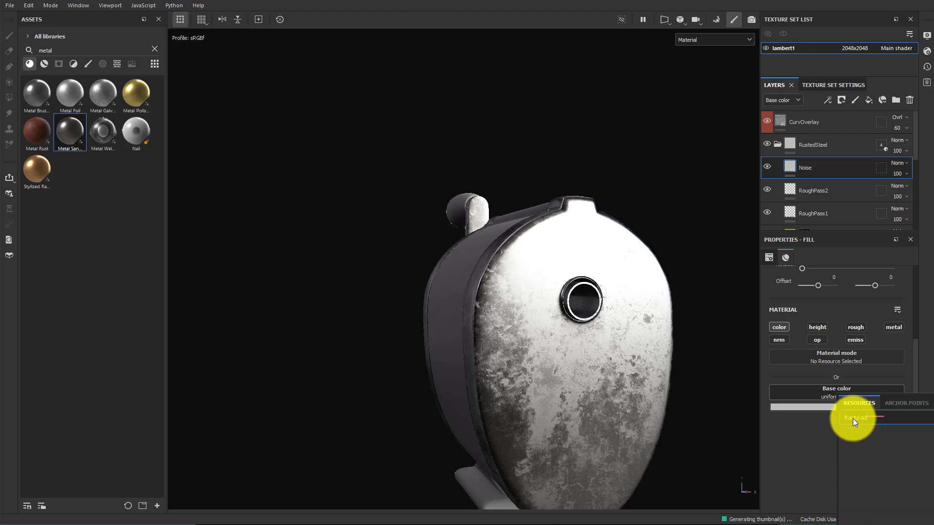
{"action": "key", "text": "BackSpace"}
{"action": "key", "text": "BackSpace"}
{"action": "key", "text": "BackSpace"}
{"action": "key", "text": "BackSpace"}
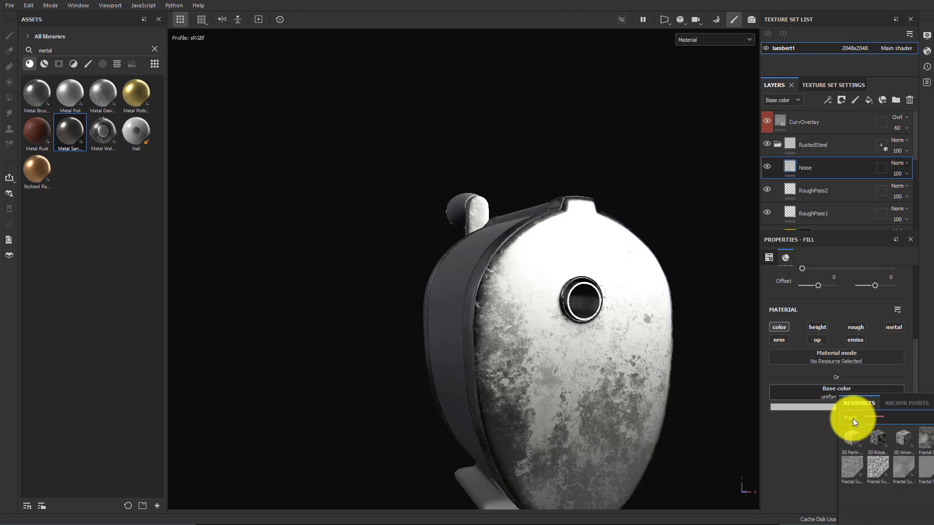
{"action": "type", "text": "al sum"}
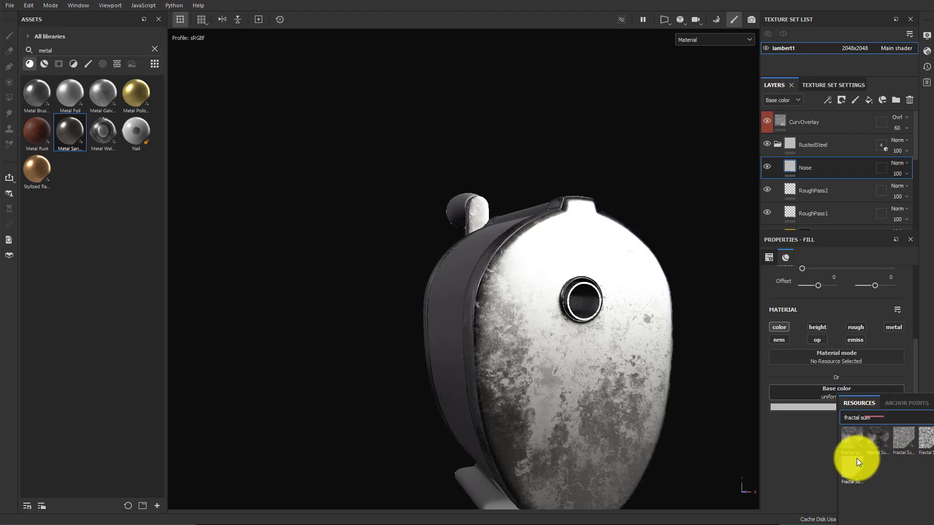
{"action": "mouse_move", "coordinate": [856, 458]}
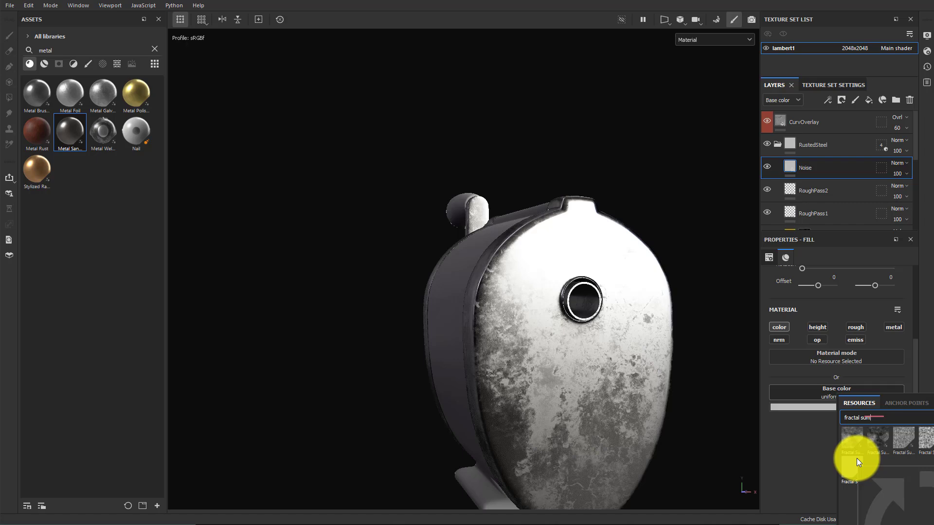
{"action": "left_click", "coordinate": [855, 463]}
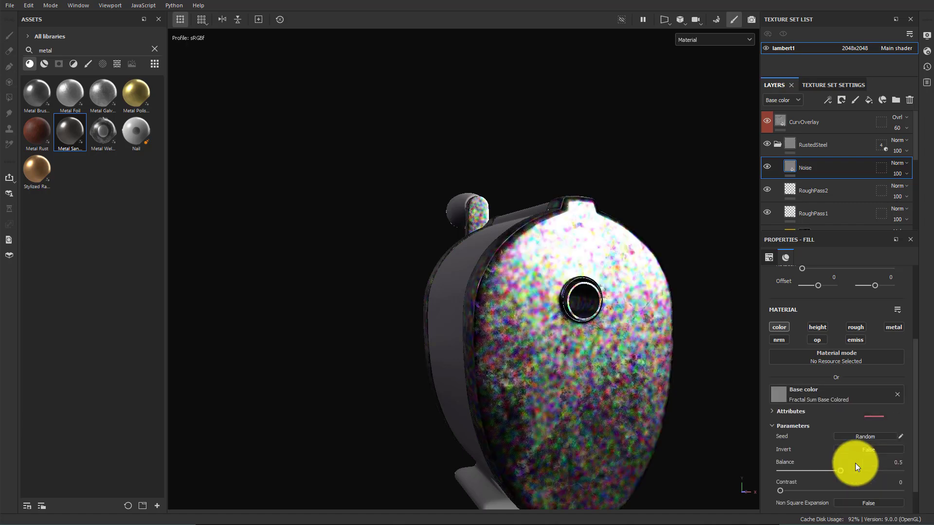
Switch the Noise fill to Tri-planar projection and set its tiling to 4.19
{"action": "left_click_drag", "start_coordinate": [671, 438], "coordinate": [729, 404], "text": "alt"}
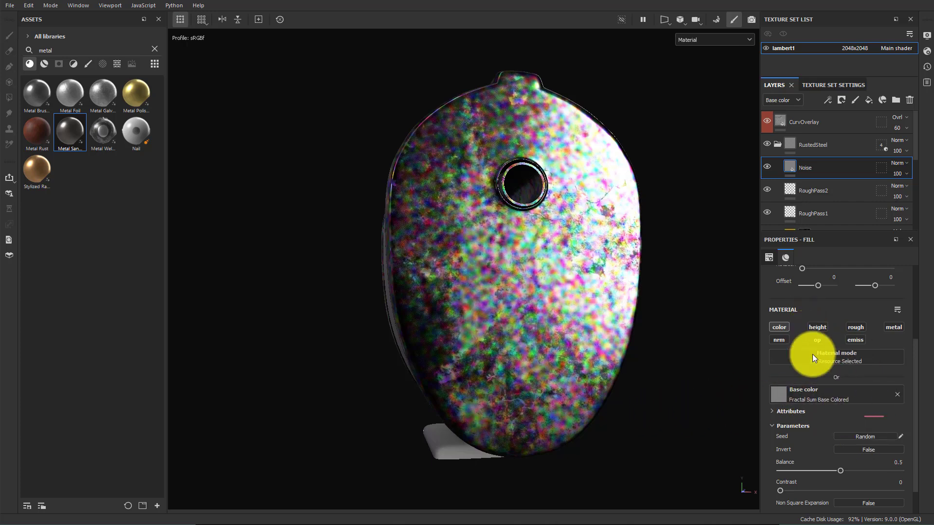
{"action": "scroll", "coordinate": [819, 384], "scroll_direction": "up", "scroll_amount": 5}
{"action": "left_click", "coordinate": [816, 297]}
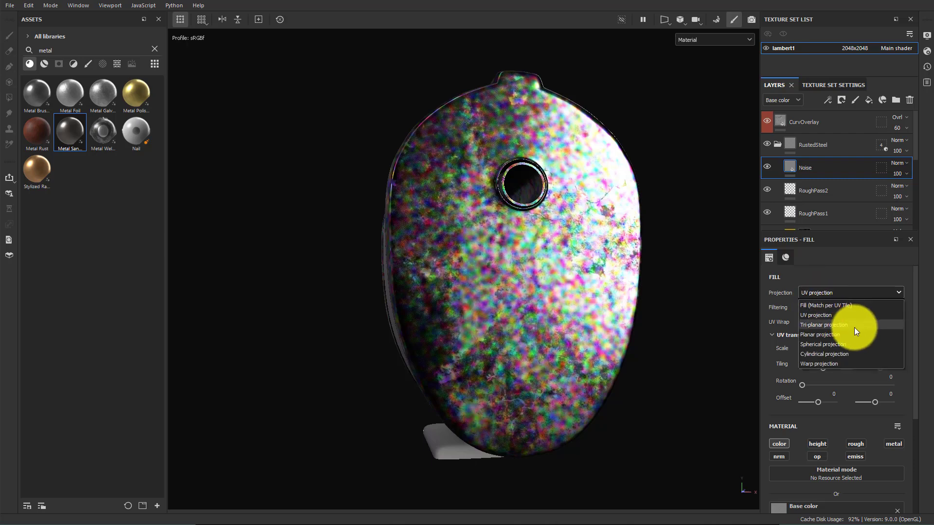
{"action": "left_click", "coordinate": [820, 320]}
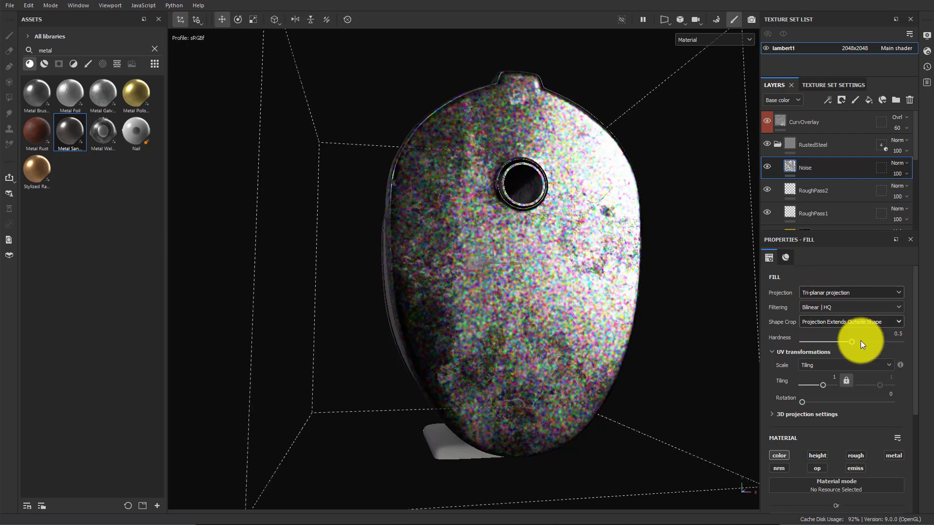
{"action": "left_click_drag", "start_coordinate": [823, 384], "coordinate": [825, 385]}
Set the Noise layer's blend mode to Overlay
{"action": "left_click_drag", "start_coordinate": [695, 333], "coordinate": [632, 337], "text": "alt"}
{"action": "scroll", "coordinate": [663, 321], "scroll_direction": "up", "scroll_amount": 3}
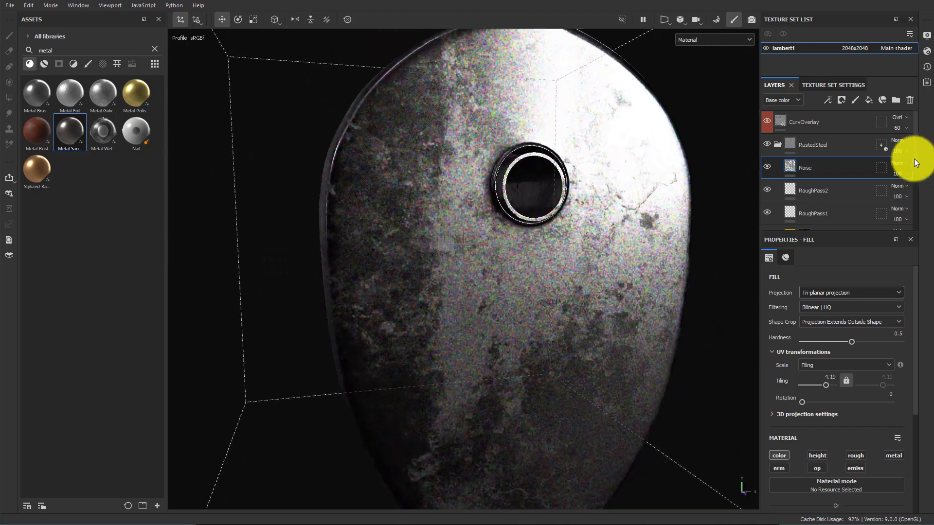
{"action": "left_click", "coordinate": [898, 163]}
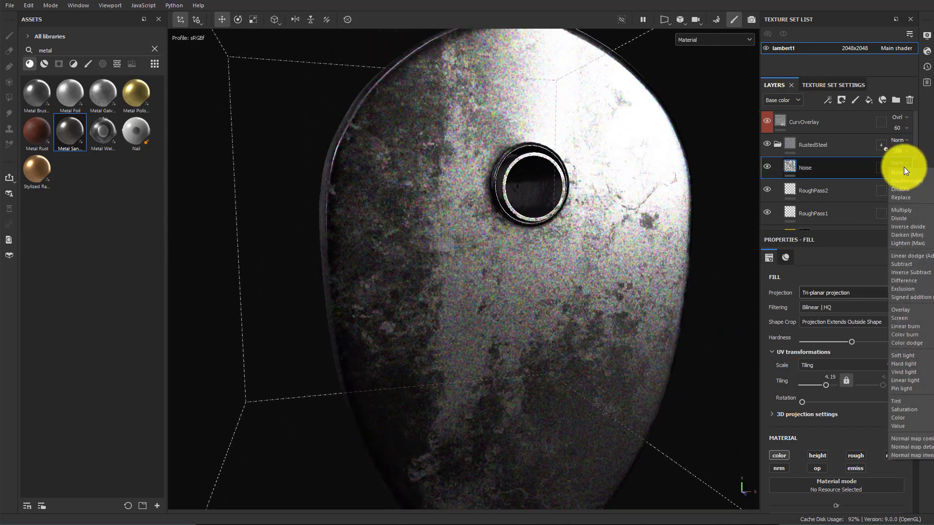
{"action": "left_click", "coordinate": [907, 312]}
Lower the Noise layer's opacity to 56
{"action": "left_click_drag", "start_coordinate": [714, 326], "coordinate": [671, 285], "text": "alt"}
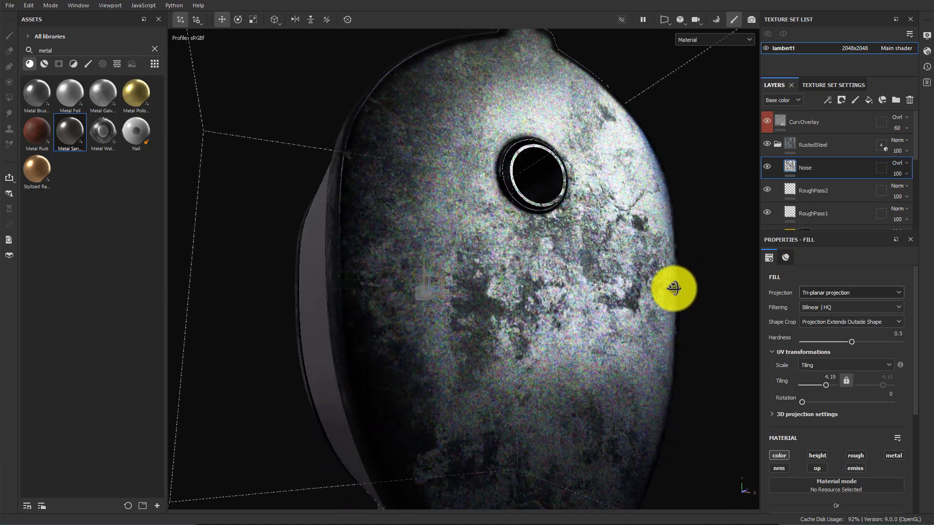
{"action": "left_click", "coordinate": [897, 173]}
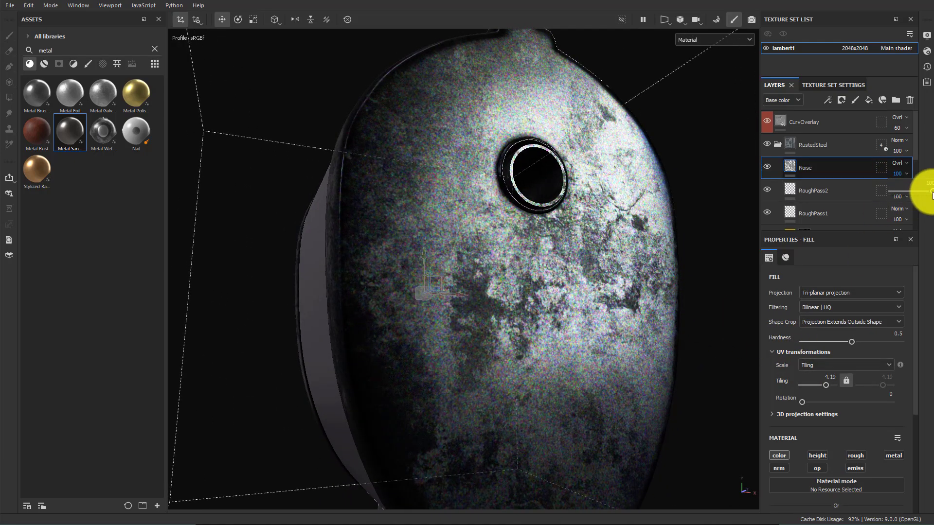
{"action": "left_click_drag", "start_coordinate": [923, 194], "coordinate": [911, 193]}
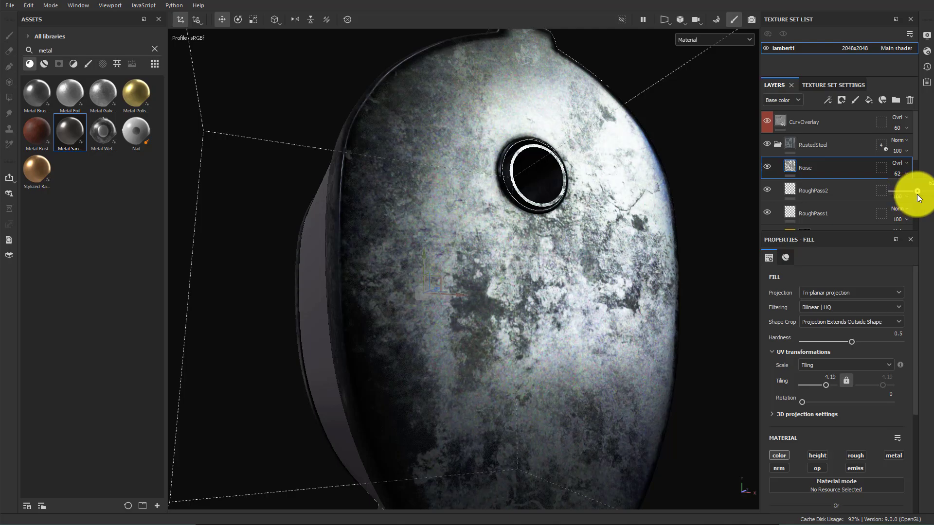
{"action": "left_click_drag", "start_coordinate": [503, 225], "coordinate": [575, 244], "text": "alt"}
{"action": "middle_click_drag", "start_coordinate": [632, 258], "coordinate": [605, 289], "text": "alt"}
{"action": "right_click_drag", "start_coordinate": [605, 290], "coordinate": [592, 287], "text": "shift"}
{"action": "left_click_drag", "start_coordinate": [591, 286], "coordinate": [574, 300], "text": "alt"}
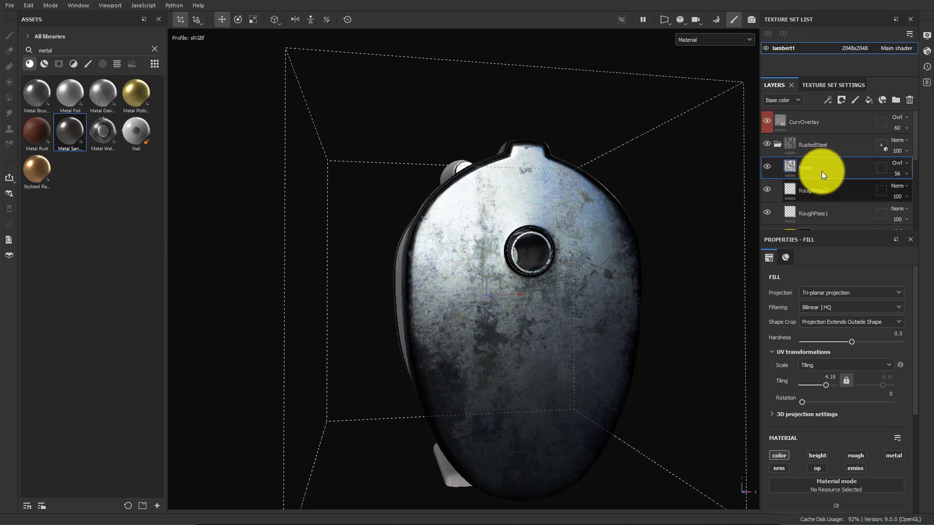
Lighten the Steel layer's base color to A0ABAC
{"action": "left_click_drag", "start_coordinate": [637, 267], "coordinate": [532, 276], "text": "alt"}
{"action": "scroll", "coordinate": [832, 165], "scroll_direction": "down", "scroll_amount": 5}
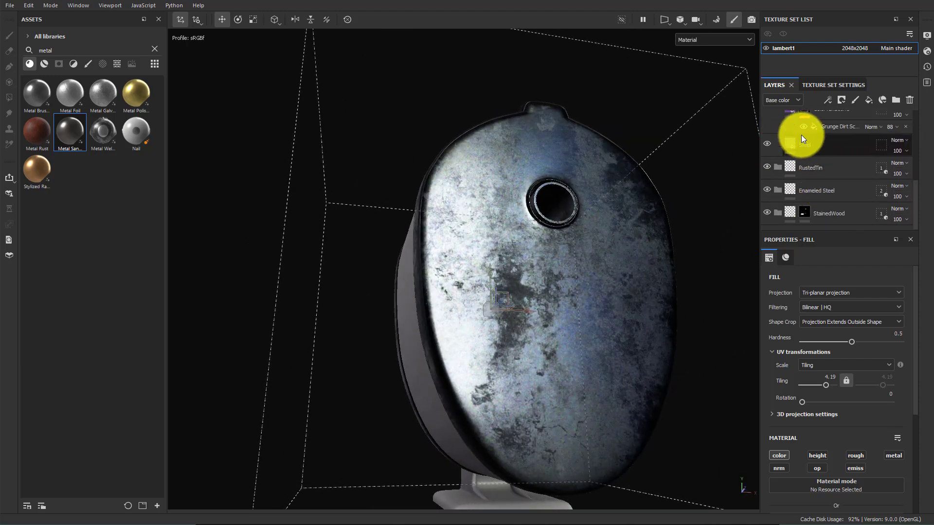
{"action": "left_click", "coordinate": [790, 144]}
{"action": "scroll", "coordinate": [827, 443], "scroll_direction": "down", "scroll_amount": 3}
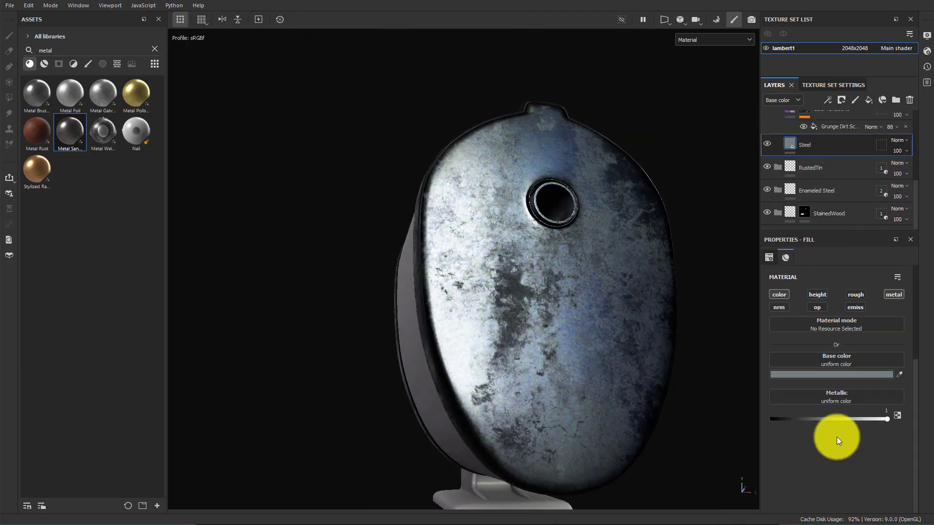
{"action": "left_click", "coordinate": [818, 375]}
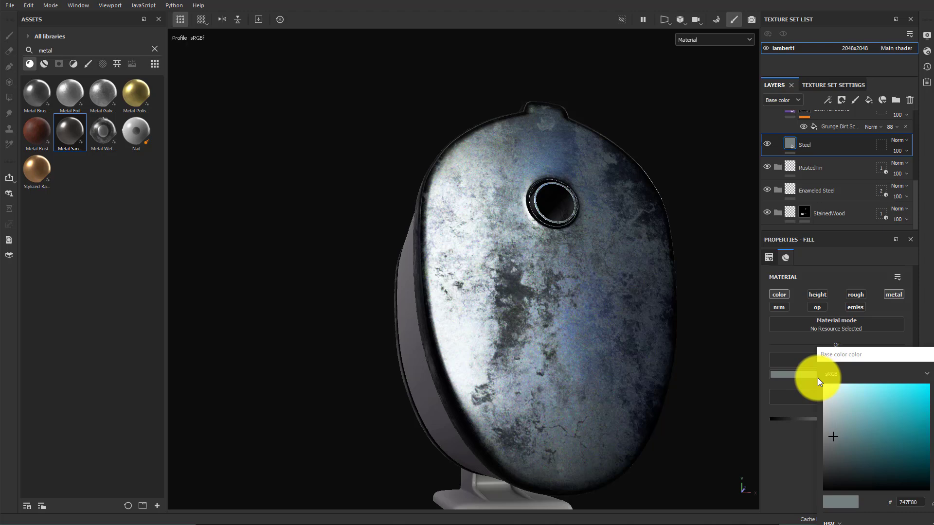
{"action": "left_click", "coordinate": [828, 423]}
{"action": "left_click_drag", "start_coordinate": [629, 410], "coordinate": [667, 411], "text": "alt"}
{"action": "left_click", "coordinate": [831, 416]}
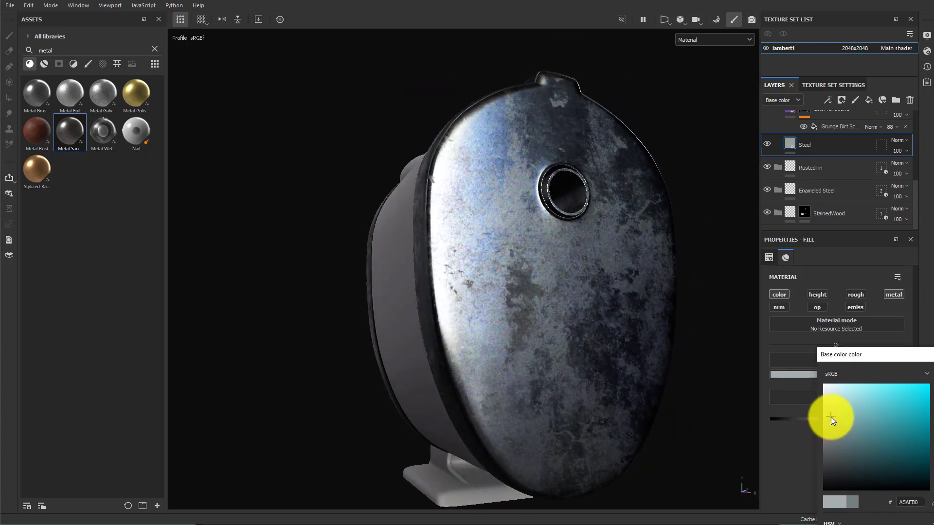
{"action": "left_click", "coordinate": [830, 418]}
{"action": "left_click_drag", "start_coordinate": [527, 298], "coordinate": [517, 344], "text": "alt"}
{"action": "mouse_move", "coordinate": [516, 343]}
{"action": "right_mouse_down", "text": "shift"}
{"action": "mouse_move", "coordinate": [556, 342]}
{"action": "mouse_move", "coordinate": [523, 335]}
{"action": "mouse_move", "coordinate": [694, 340]}
{"action": "right_mouse_up", "text": "shift"}
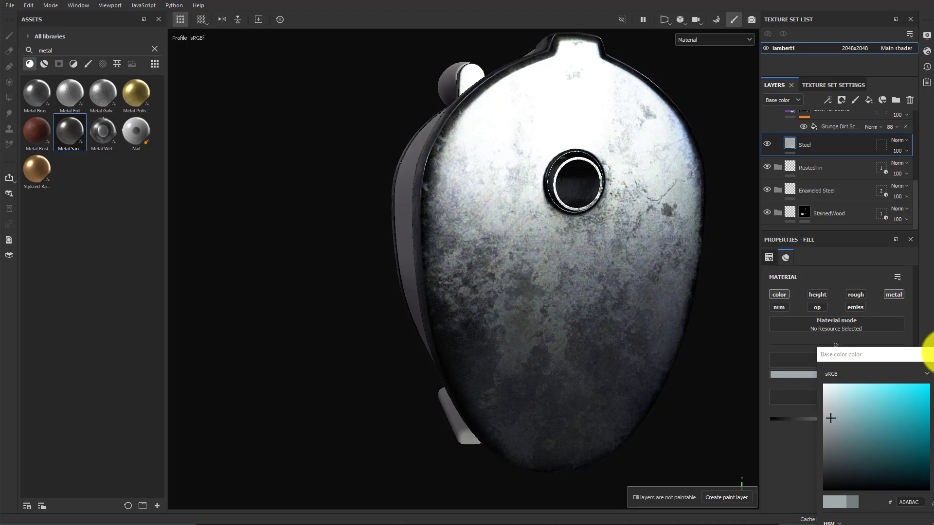
{"action": "left_click", "coordinate": [933, 353]}
Try applying the Metal Rust material to the RoughPass2 layer, then undo it
{"action": "scroll", "coordinate": [684, 257], "scroll_direction": "up", "scroll_amount": 4}
{"action": "scroll", "coordinate": [684, 257], "scroll_direction": "down", "scroll_amount": 3}
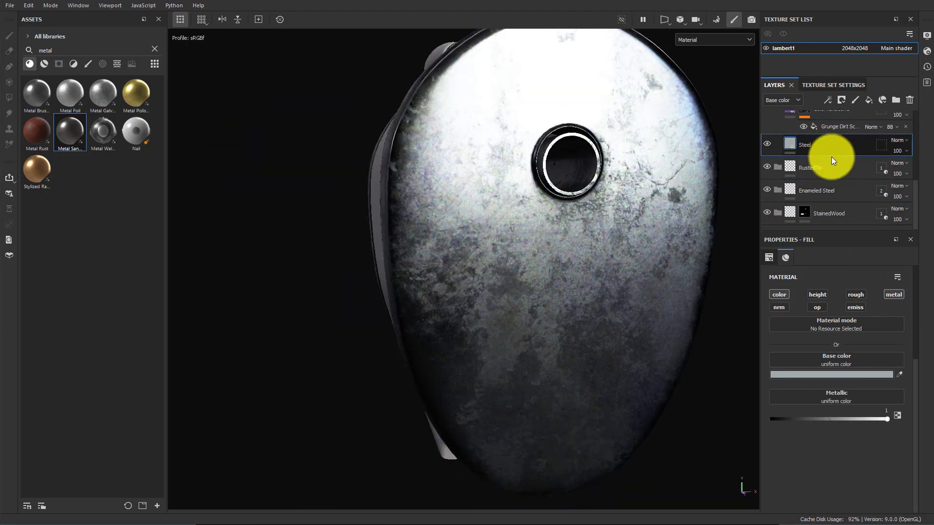
{"action": "scroll", "coordinate": [829, 165], "scroll_direction": "up", "scroll_amount": 5}
{"action": "left_click", "coordinate": [793, 164]}
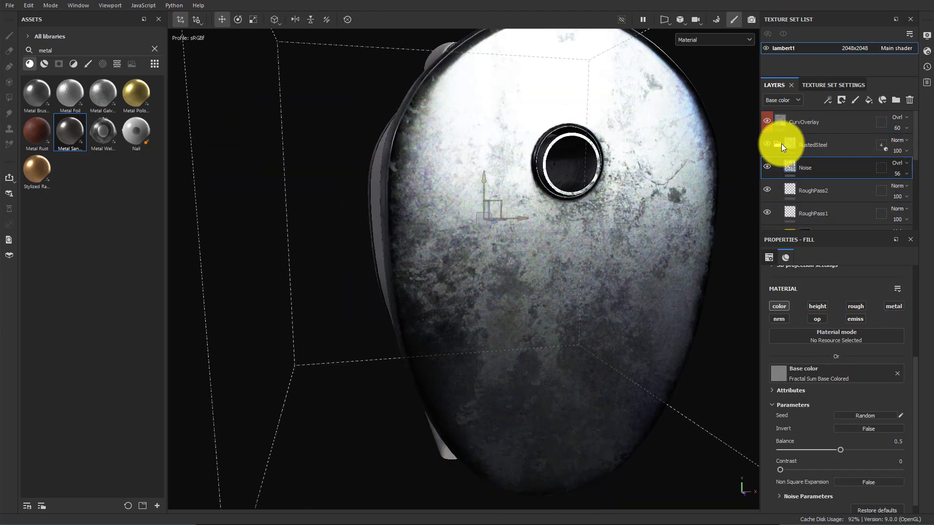
{"action": "left_click", "coordinate": [805, 182]}
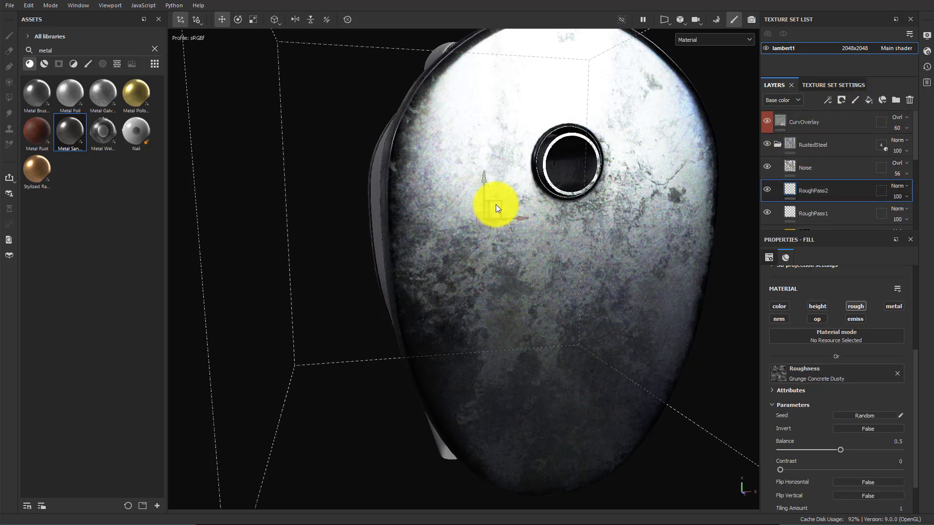
{"action": "left_click", "coordinate": [32, 130]}
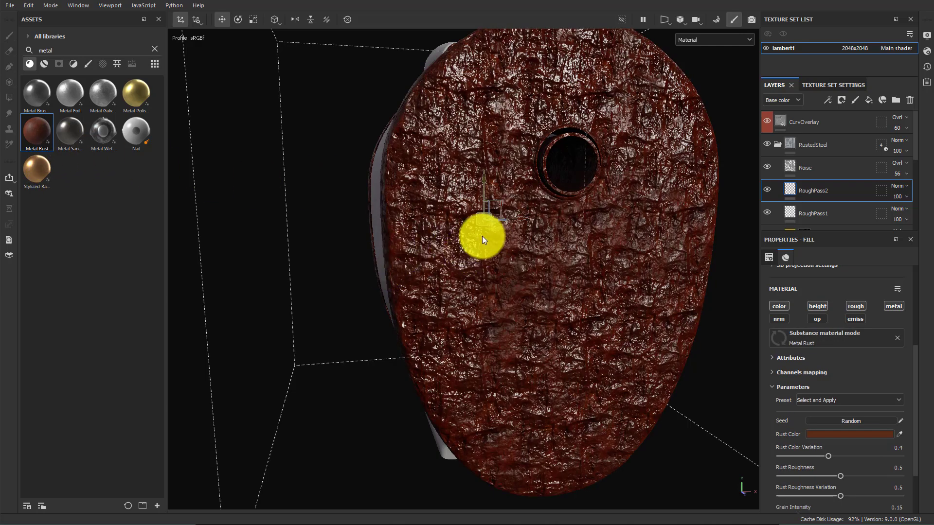
{"action": "key", "text": "ctrl+z"}
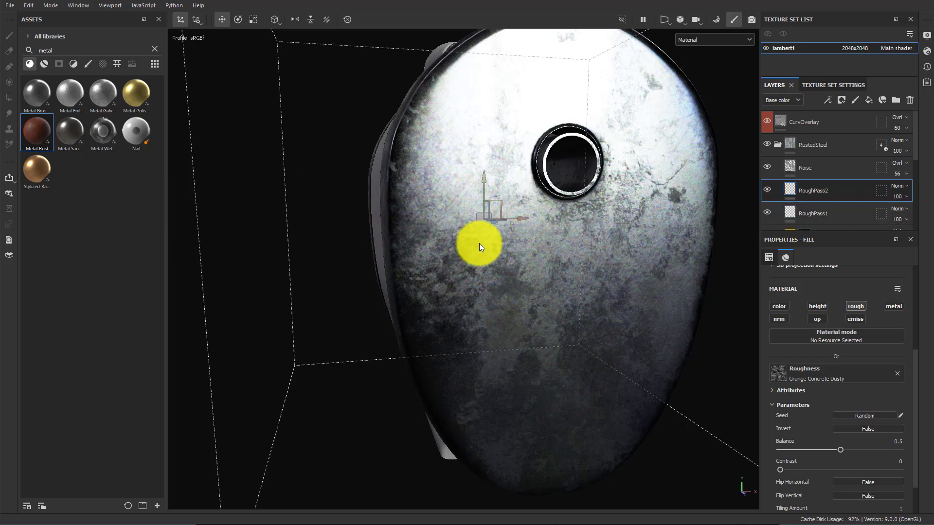
Add the Metal Rust material as a new layer between Noise and RoughPass2
{"action": "scroll", "coordinate": [534, 249], "scroll_direction": "down", "scroll_amount": 3}
{"action": "mouse_move", "coordinate": [533, 249]}
{"action": "left_mouse_down", "text": "alt"}
{"action": "mouse_move", "coordinate": [327, 248]}
{"action": "mouse_move", "coordinate": [439, 235]}
{"action": "mouse_move", "coordinate": [365, 218]}
{"action": "mouse_move", "coordinate": [461, 222]}
{"action": "mouse_move", "coordinate": [452, 225]}
{"action": "left_mouse_up", "text": "alt"}
{"action": "left_click_drag", "start_coordinate": [37, 131], "coordinate": [819, 176]}
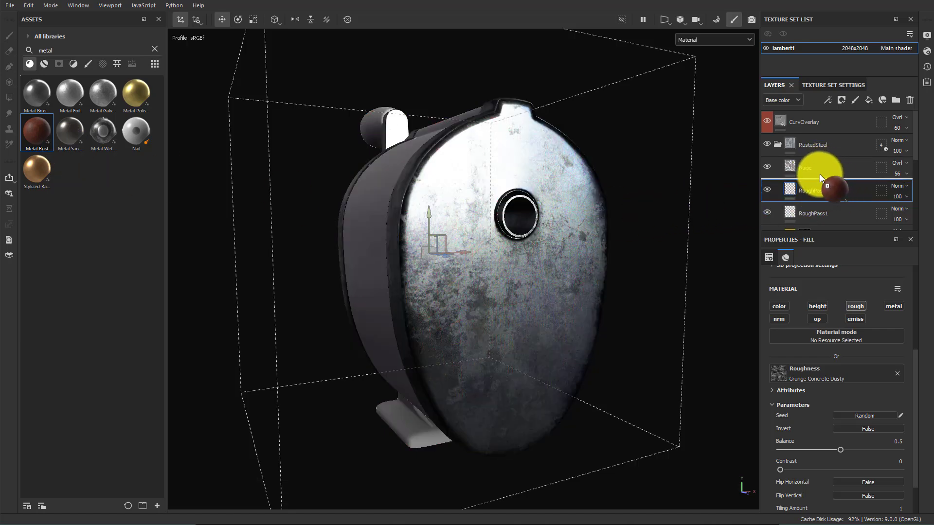
{"action": "left_click_drag", "start_coordinate": [820, 177], "coordinate": [818, 174]}
{"action": "left_click_drag", "start_coordinate": [567, 233], "coordinate": [434, 213], "text": "alt"}
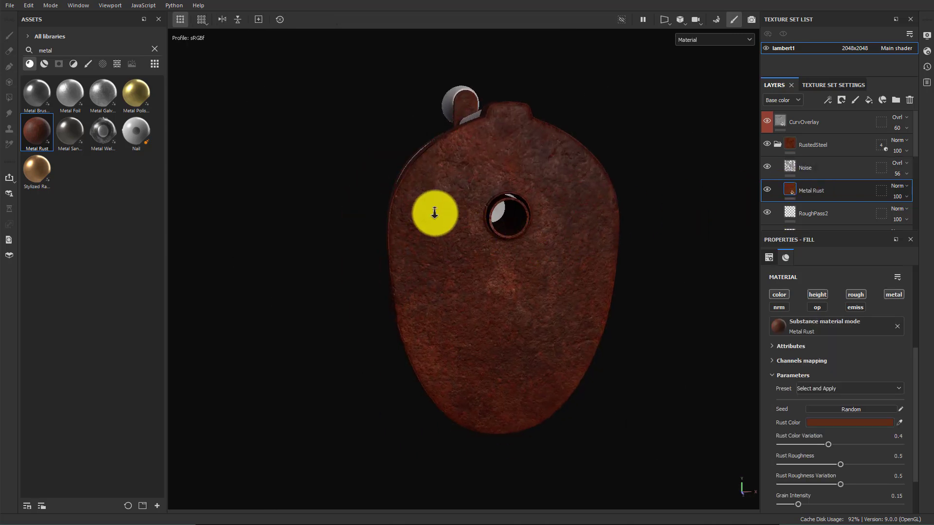
{"action": "right_click_drag", "start_coordinate": [434, 213], "coordinate": [436, 234], "text": "alt"}
{"action": "scroll", "coordinate": [829, 372], "scroll_direction": "up", "scroll_amount": 5}
Switch the Metal Rust fill to Tri-planar projection
{"action": "left_click", "coordinate": [830, 290]}
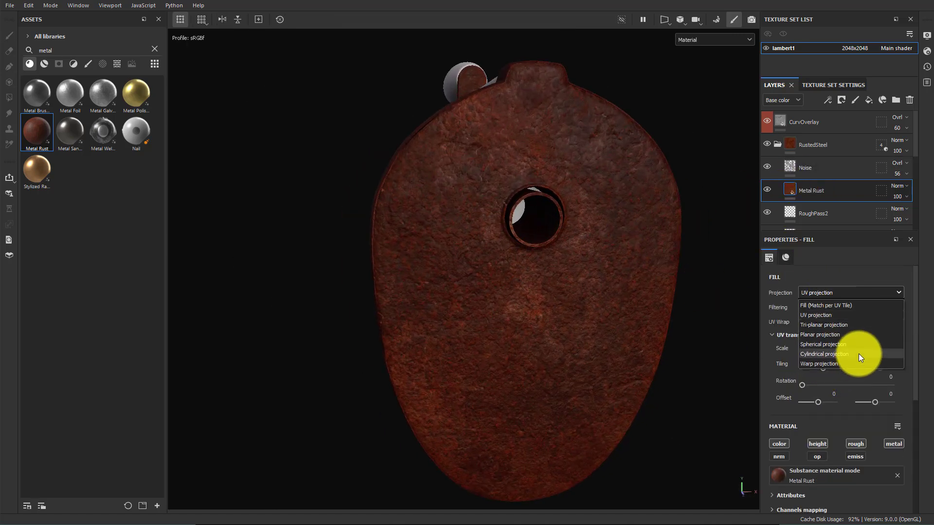
{"action": "left_click", "coordinate": [823, 325]}
{"action": "mouse_move", "coordinate": [573, 265]}
{"action": "left_mouse_down", "text": "alt"}
{"action": "mouse_move", "coordinate": [637, 241]}
{"action": "mouse_move", "coordinate": [586, 217]}
{"action": "mouse_move", "coordinate": [577, 276]}
{"action": "left_mouse_up", "text": "alt"}
{"action": "right_click_drag", "start_coordinate": [585, 265], "coordinate": [581, 258], "text": "shift"}
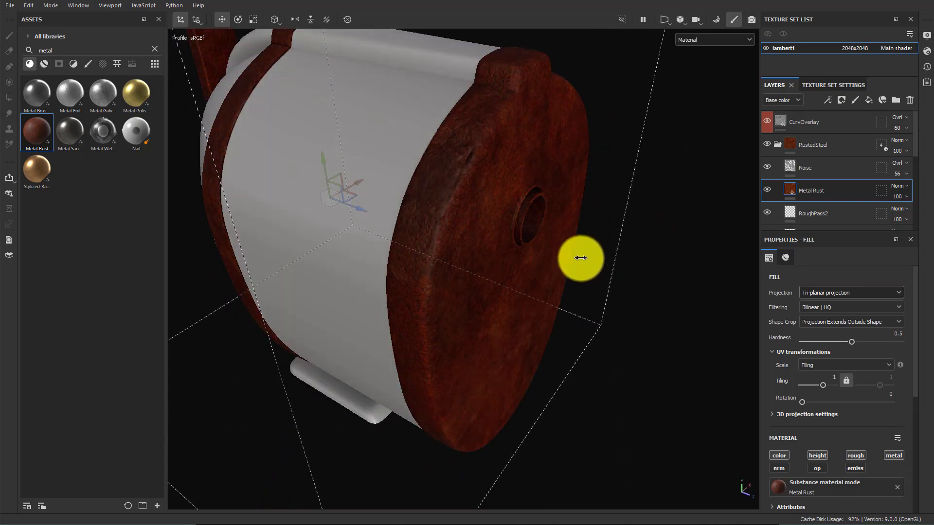
{"action": "left_click_drag", "start_coordinate": [581, 258], "coordinate": [525, 253], "text": "alt"}
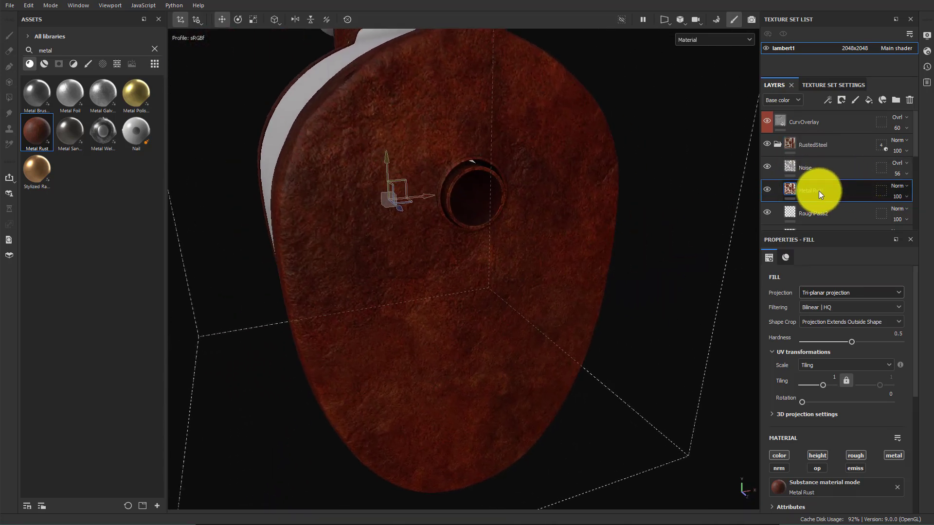
Clear the asset search and browse the smart masks category
{"action": "left_click", "coordinate": [154, 50]}
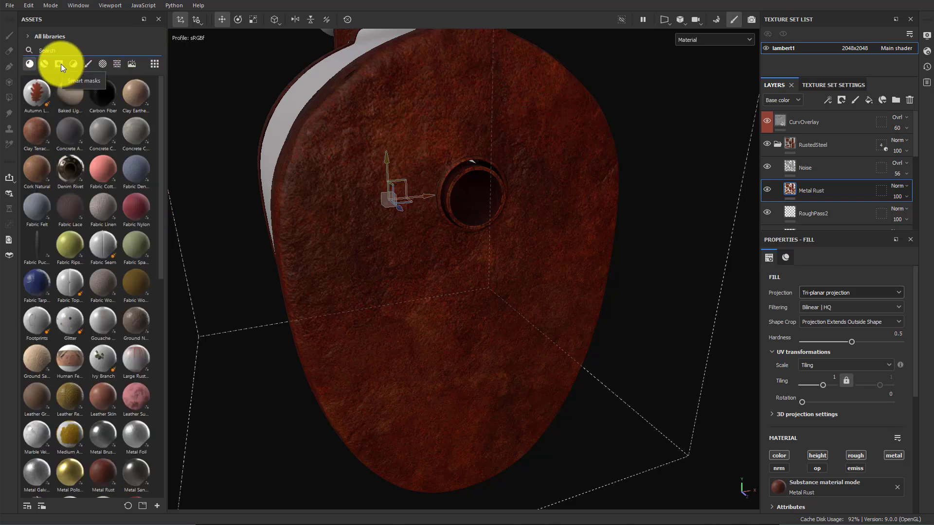
{"action": "left_click", "coordinate": [59, 63]}
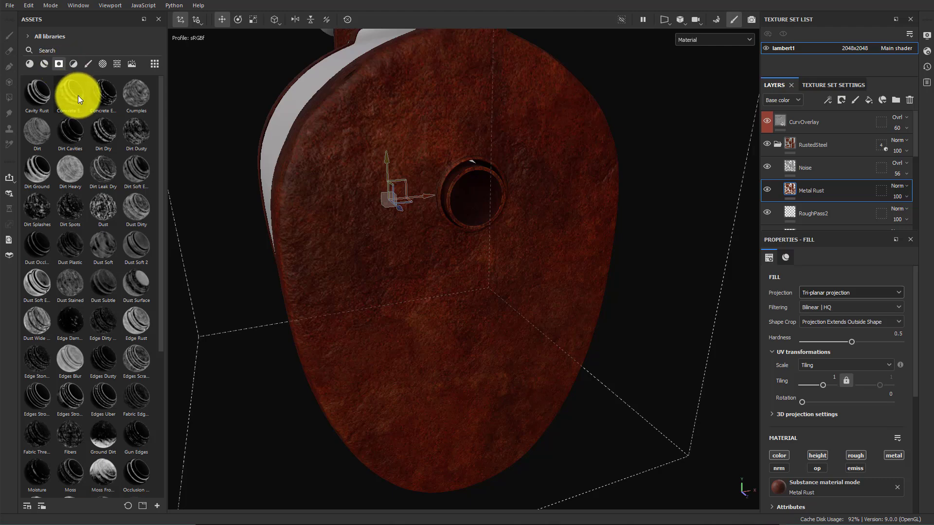
{"action": "mouse_move", "coordinate": [98, 89]}
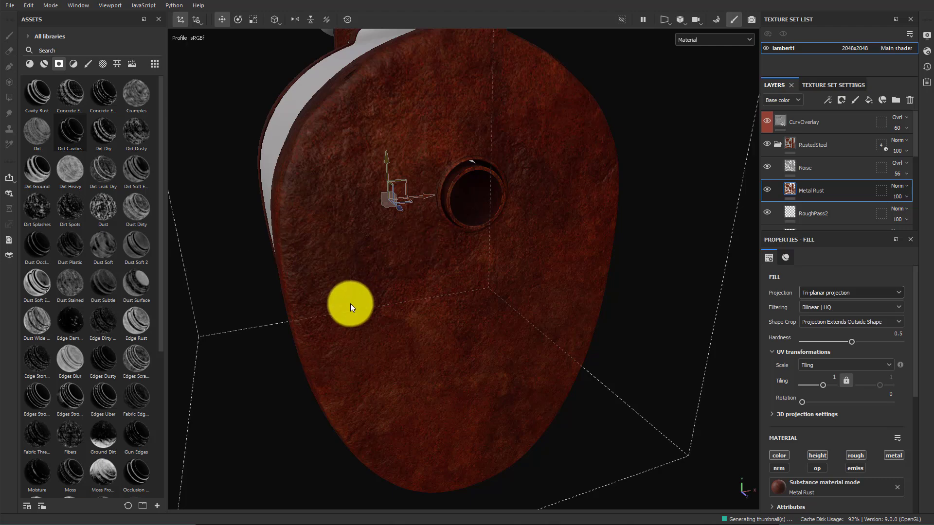
Switch the viewport layout to show the 3D and 2D views side by side
{"action": "left_click_drag", "start_coordinate": [350, 307], "coordinate": [448, 234], "text": "alt"}
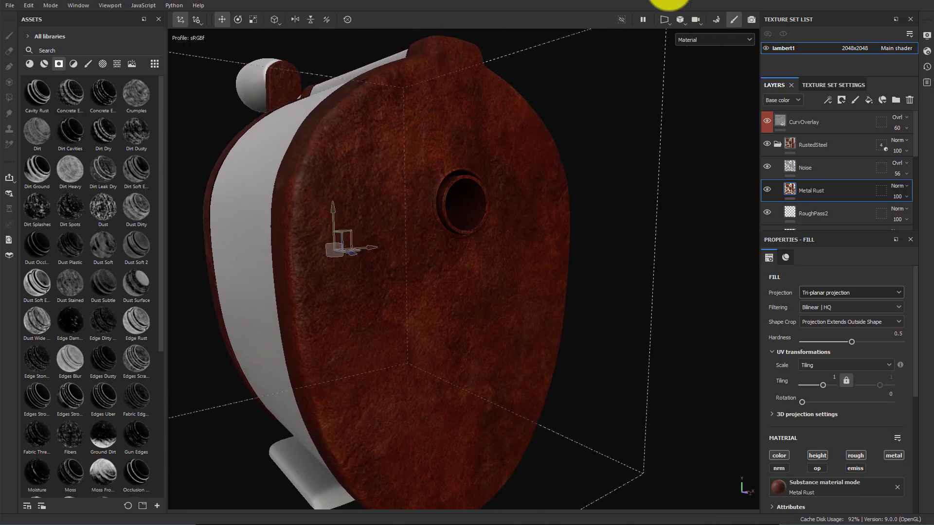
{"action": "left_click", "coordinate": [667, 23]}
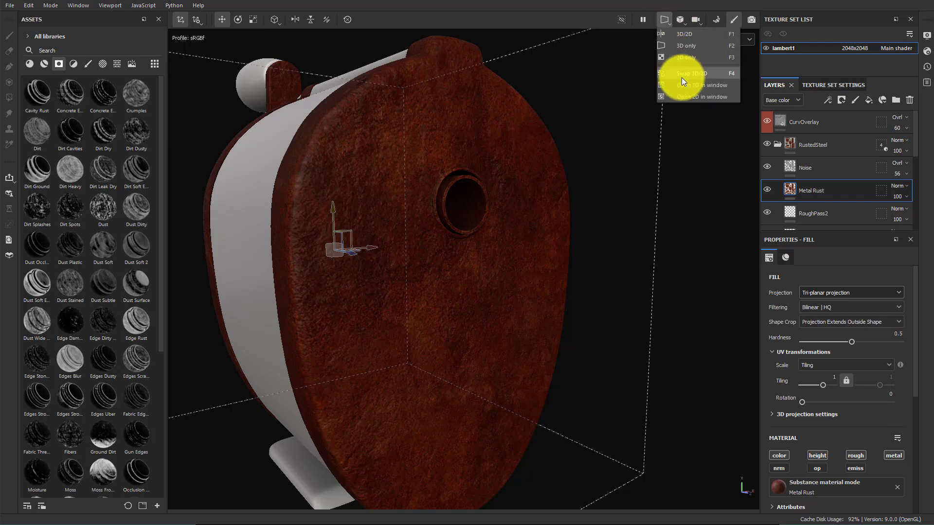
{"action": "left_click", "coordinate": [685, 32]}
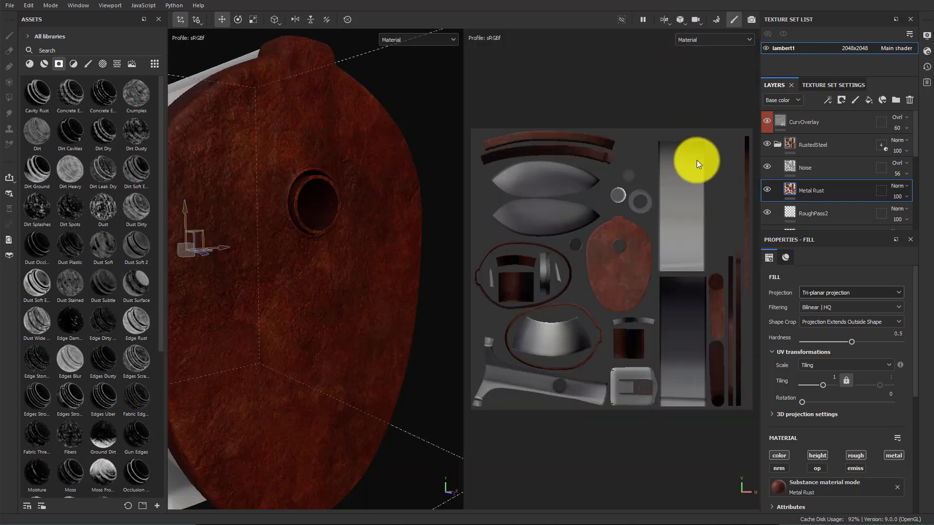
Add a black mask to the Metal Rust layer and pick the Polygon Fill tool
{"action": "right_click", "coordinate": [835, 190]}
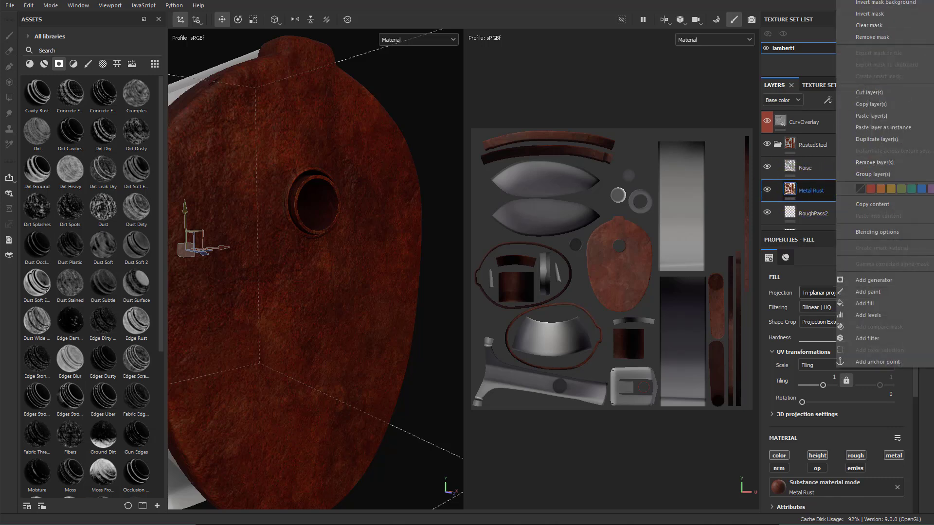
{"action": "left_click", "coordinate": [870, 0]}
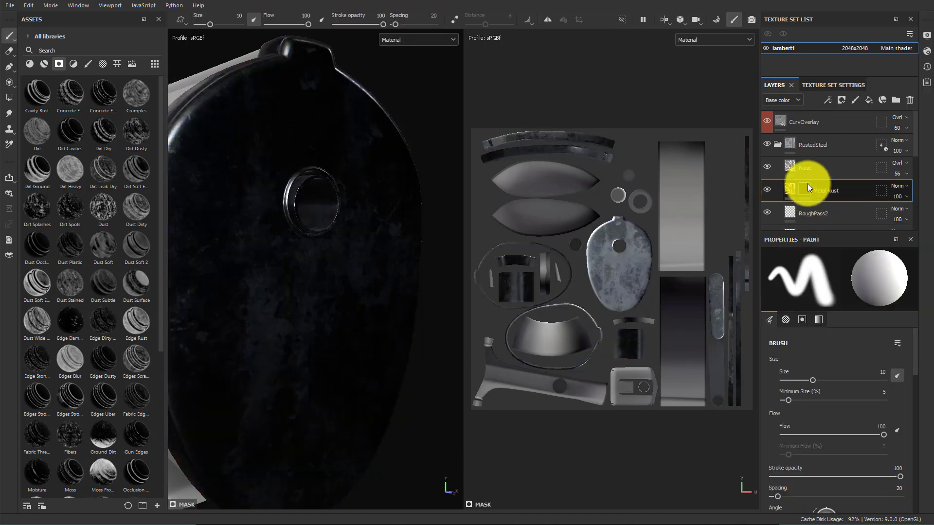
{"action": "left_click", "coordinate": [9, 100]}
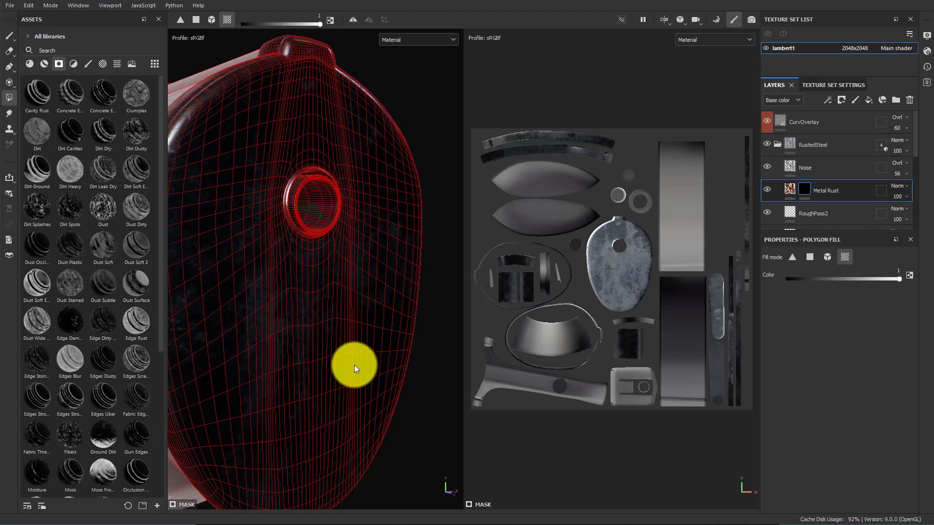
Examine the sharpener's mesh wireframe from several angles
{"action": "left_click_drag", "start_coordinate": [375, 138], "coordinate": [395, 203], "text": "alt"}
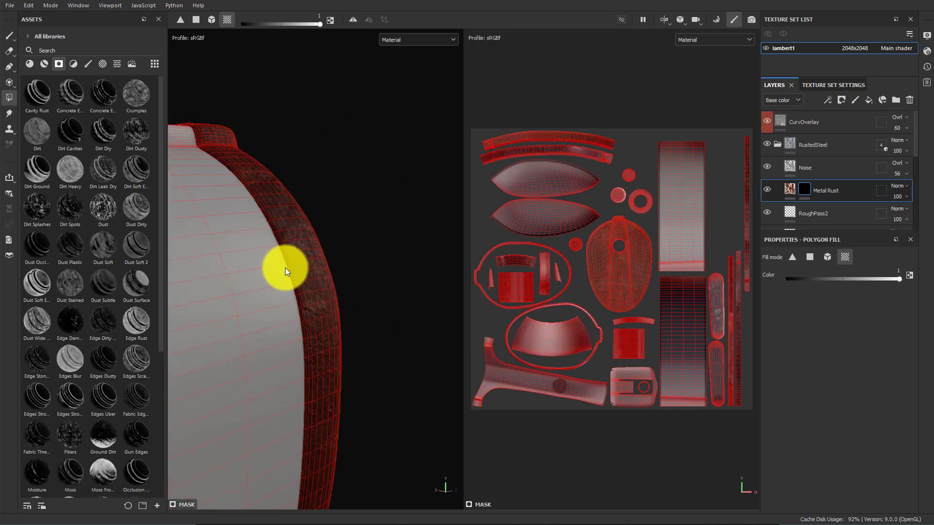
{"action": "left_click_drag", "start_coordinate": [383, 300], "coordinate": [432, 327], "text": "alt"}
{"action": "left_click_drag", "start_coordinate": [402, 271], "coordinate": [344, 125], "text": "alt"}
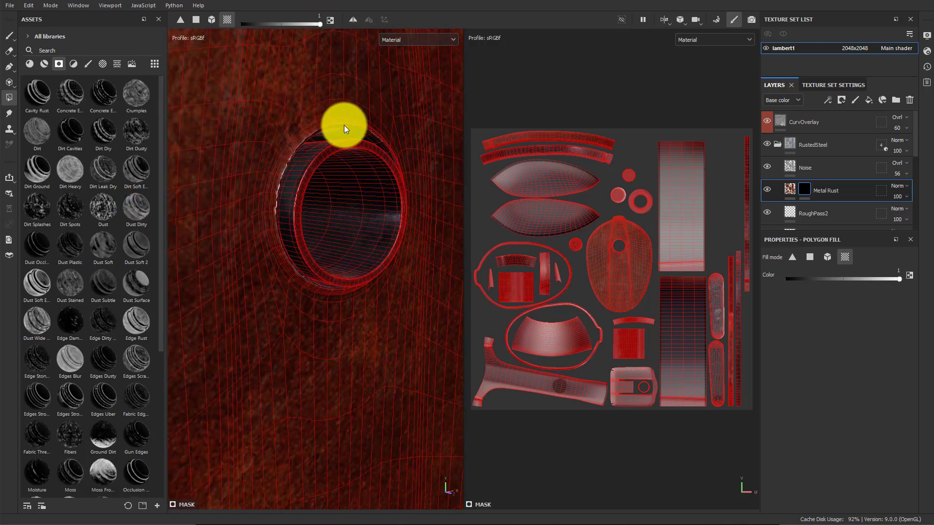
{"action": "left_click_drag", "start_coordinate": [438, 219], "coordinate": [315, 214], "text": "alt"}
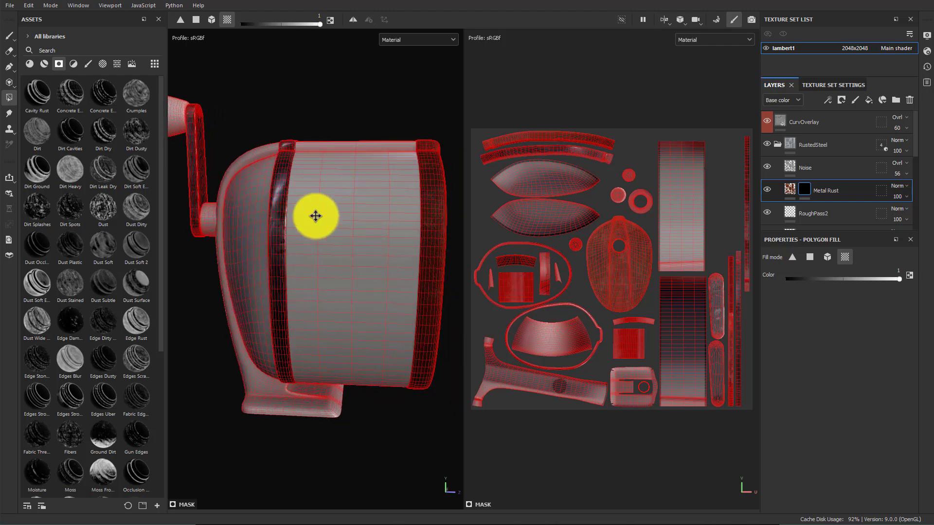
{"action": "right_click_drag", "start_coordinate": [314, 215], "coordinate": [422, 263], "text": "alt"}
{"action": "middle_click_drag", "start_coordinate": [421, 263], "coordinate": [344, 220], "text": "alt"}
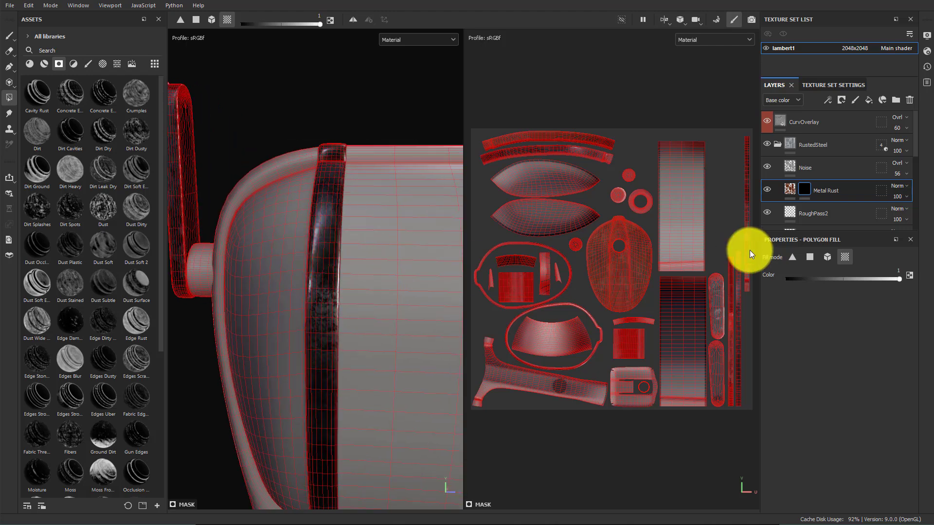
{"action": "key", "text": "ctrl+z"}
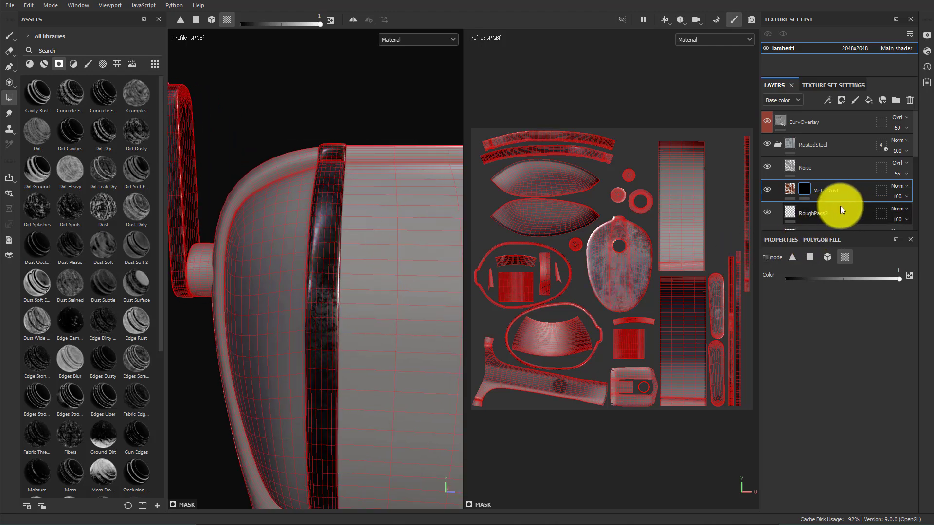
{"action": "left_click_drag", "start_coordinate": [443, 263], "coordinate": [380, 258], "text": "alt"}
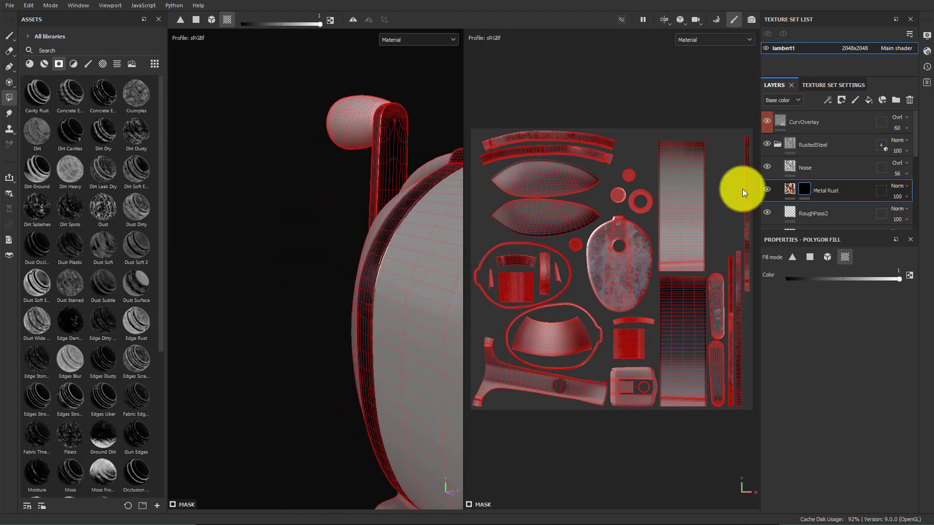
Remove the mask from the Metal Rust layer
{"action": "right_click", "coordinate": [803, 187]}
{"action": "left_click", "coordinate": [822, 196]}
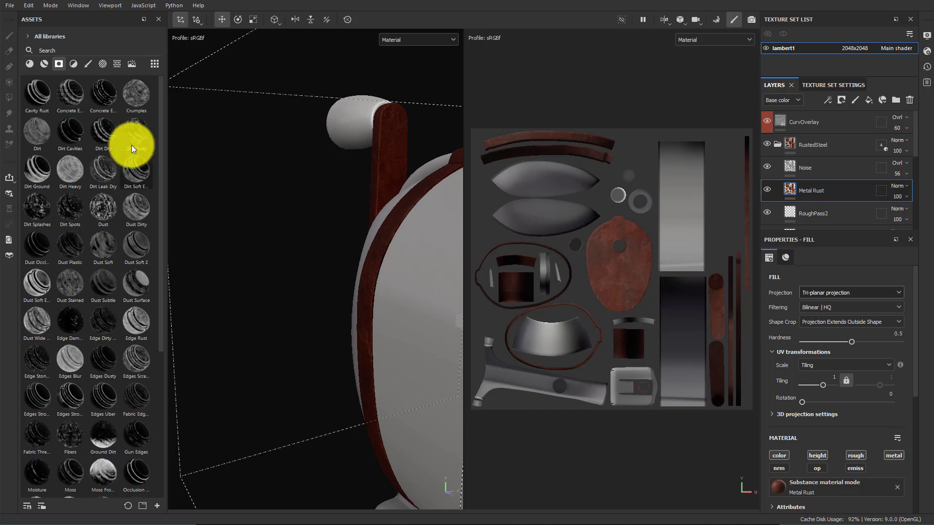
Search the assets for rust and apply the Edge Rust smart mask to the Metal Rust layer
{"action": "left_click", "coordinate": [68, 51]}
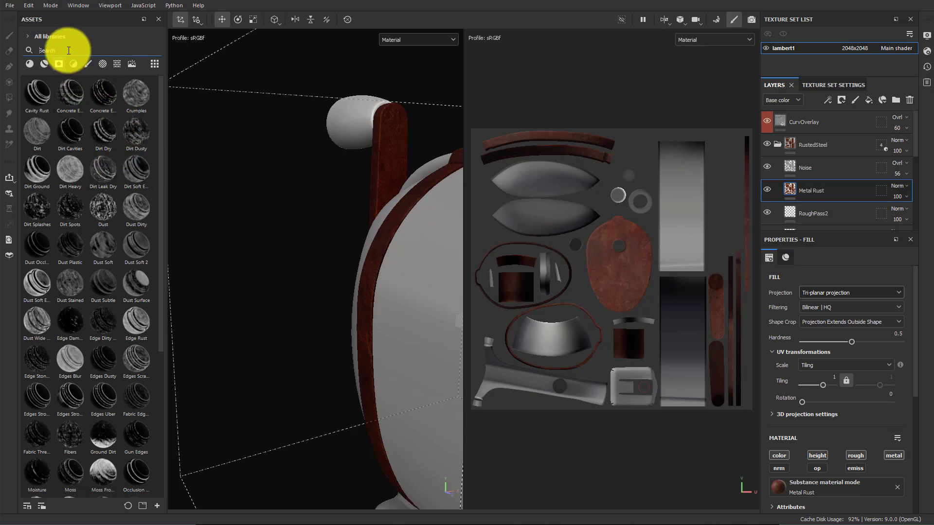
{"action": "type", "text": "rust"}
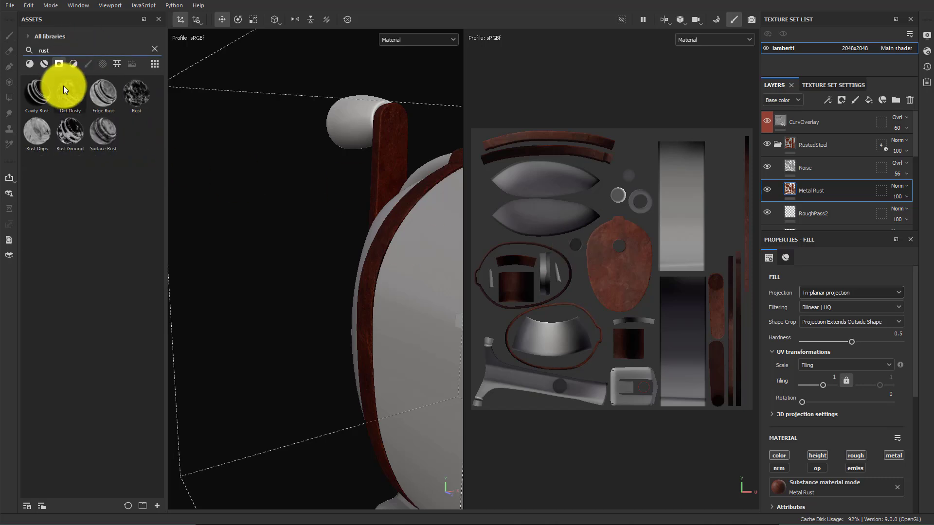
{"action": "left_click_drag", "start_coordinate": [39, 94], "coordinate": [814, 193]}
{"action": "left_click_drag", "start_coordinate": [449, 279], "coordinate": [395, 291], "text": "alt"}
{"action": "middle_click_drag", "start_coordinate": [395, 291], "coordinate": [277, 281], "text": "alt"}
{"action": "left_click_drag", "start_coordinate": [278, 284], "coordinate": [416, 309], "text": "alt"}
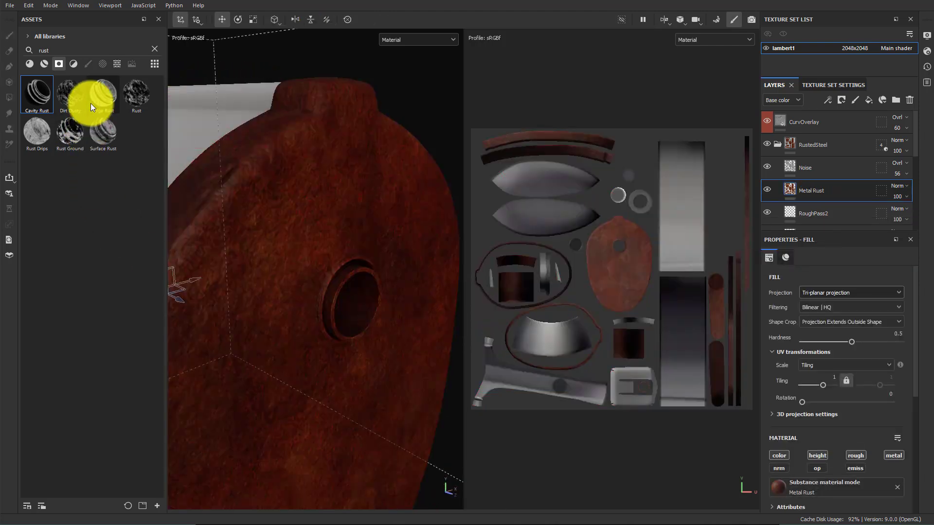
{"action": "left_click_drag", "start_coordinate": [100, 95], "coordinate": [826, 192]}
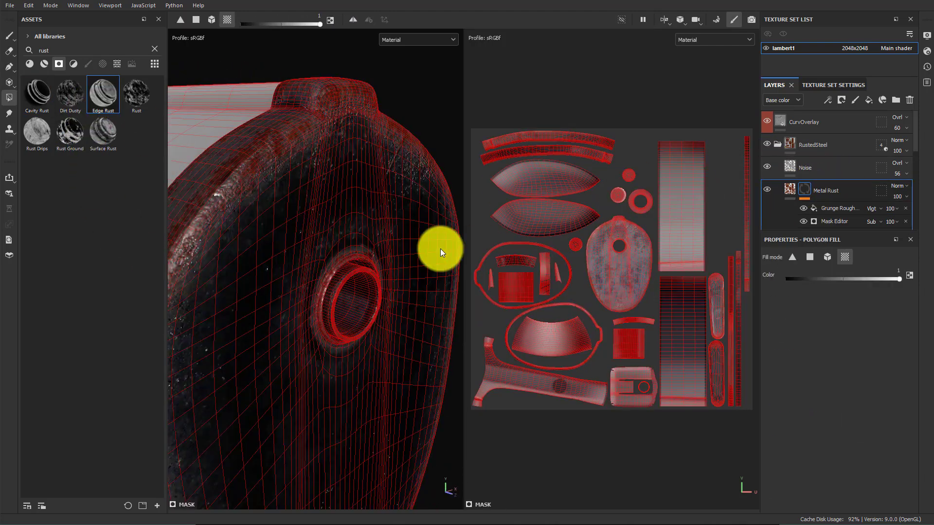
Pick the paint brush and inspect the Edge Rust mask around the sharpener's front hole and the Mask Editor settings
{"action": "mouse_move", "coordinate": [436, 250]}
{"action": "left_mouse_down", "text": "alt"}
{"action": "mouse_move", "coordinate": [364, 275]}
{"action": "mouse_move", "coordinate": [356, 320]}
{"action": "mouse_move", "coordinate": [302, 245]}
{"action": "mouse_move", "coordinate": [10, 94]}
{"action": "left_mouse_up", "text": "alt"}
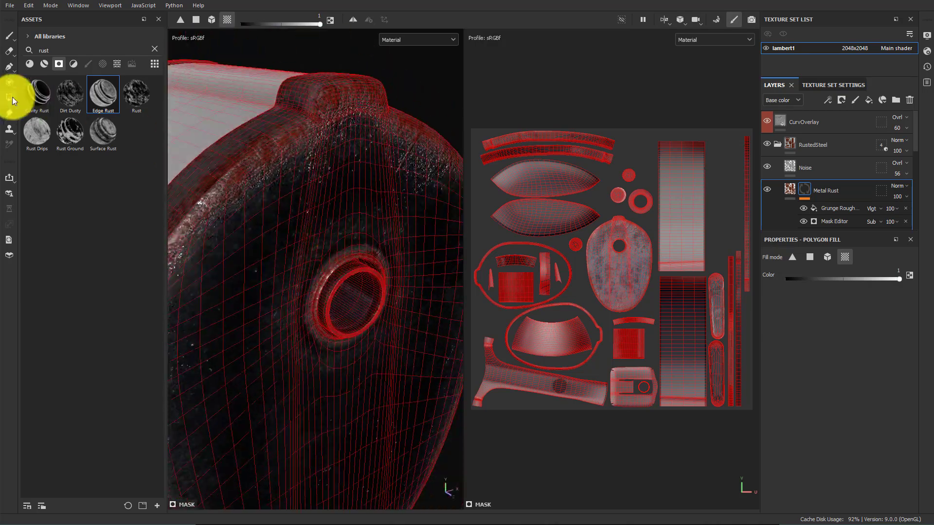
{"action": "left_click", "coordinate": [9, 36]}
{"action": "left_click_drag", "start_coordinate": [341, 303], "coordinate": [346, 246], "text": "alt"}
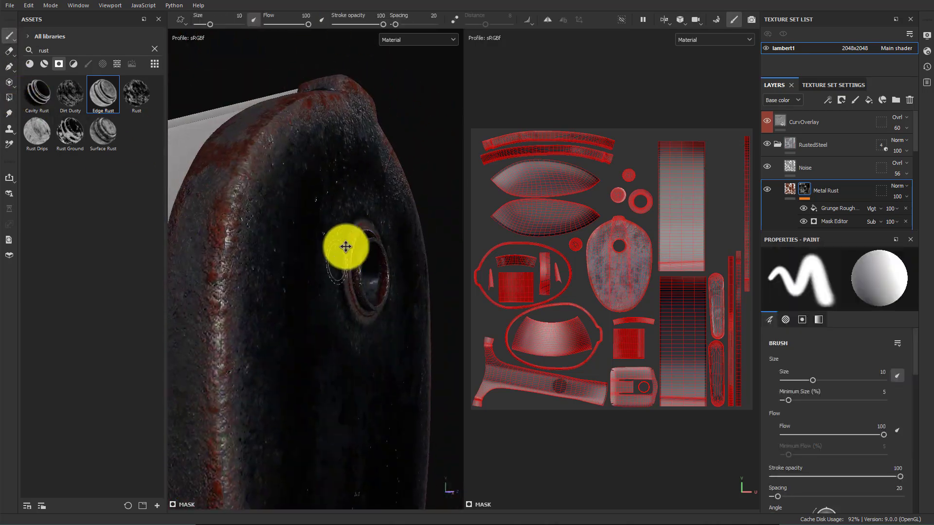
{"action": "middle_click_drag", "start_coordinate": [345, 246], "coordinate": [338, 229], "text": "alt"}
{"action": "scroll", "coordinate": [337, 229], "scroll_direction": "down", "scroll_amount": 4}
{"action": "left_click_drag", "start_coordinate": [337, 229], "coordinate": [261, 259], "text": "alt"}
{"action": "scroll", "coordinate": [407, 283], "scroll_direction": "up", "scroll_amount": 4}
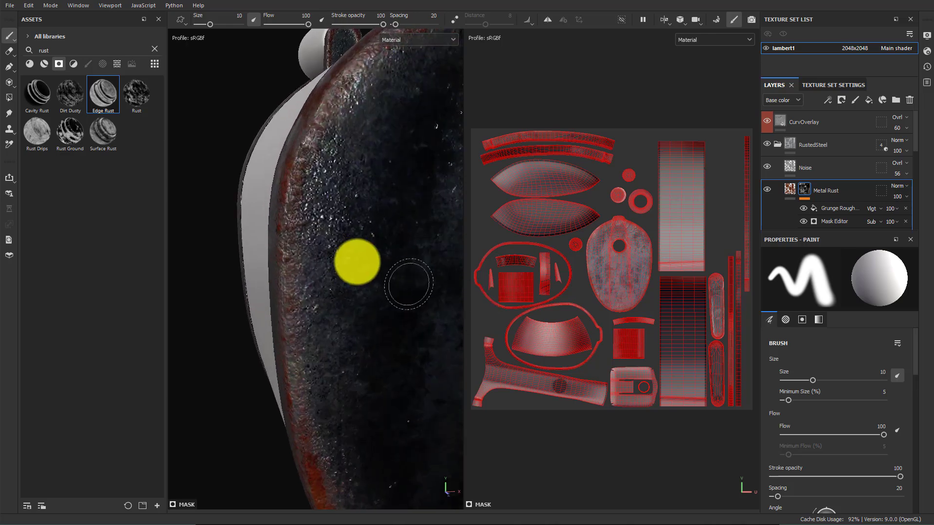
{"action": "left_click_drag", "start_coordinate": [347, 251], "coordinate": [394, 269], "text": "alt"}
{"action": "middle_click_drag", "start_coordinate": [394, 269], "coordinate": [350, 265], "text": "alt"}
{"action": "right_click_drag", "start_coordinate": [350, 265], "coordinate": [640, 337], "text": "alt"}
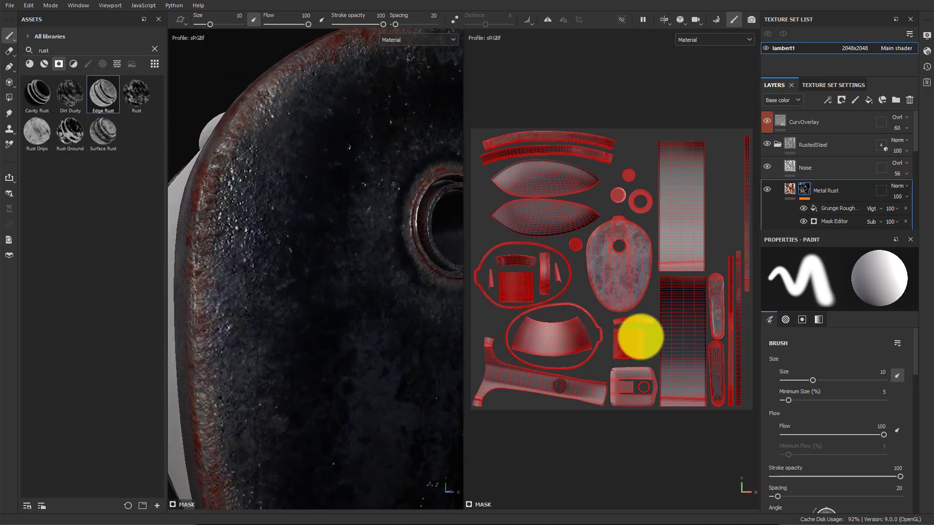
{"action": "middle_click_drag", "start_coordinate": [329, 264], "coordinate": [306, 285], "text": "alt"}
{"action": "left_click_drag", "start_coordinate": [306, 286], "coordinate": [288, 252], "text": "alt"}
{"action": "middle_click_drag", "start_coordinate": [288, 252], "coordinate": [280, 293], "text": "alt"}
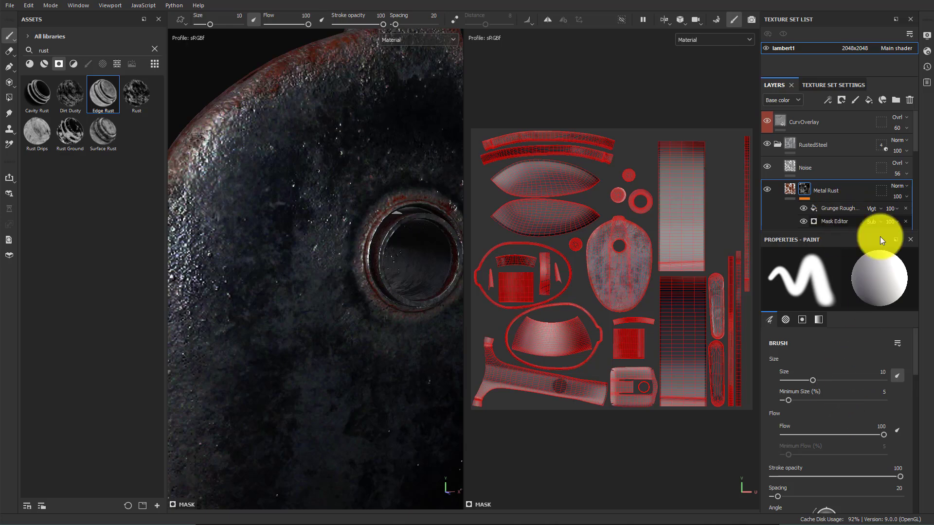
{"action": "left_click", "coordinate": [873, 221]}
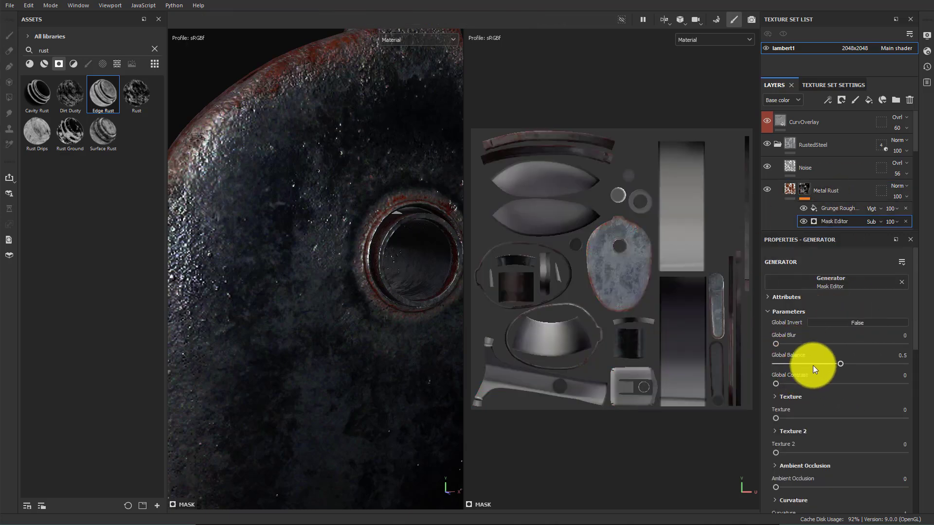
{"action": "scroll", "coordinate": [413, 300], "scroll_direction": "down", "scroll_amount": 3}
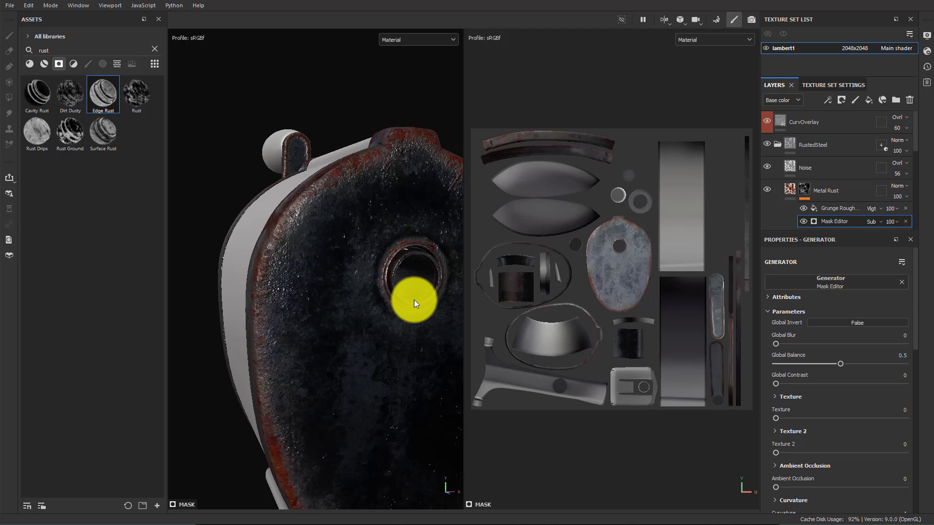
Switch the viewport to the 3D view only and review the Mask Editor generator's parameters and image inputs
{"action": "left_click", "coordinate": [670, 21]}
{"action": "left_click", "coordinate": [685, 46]}
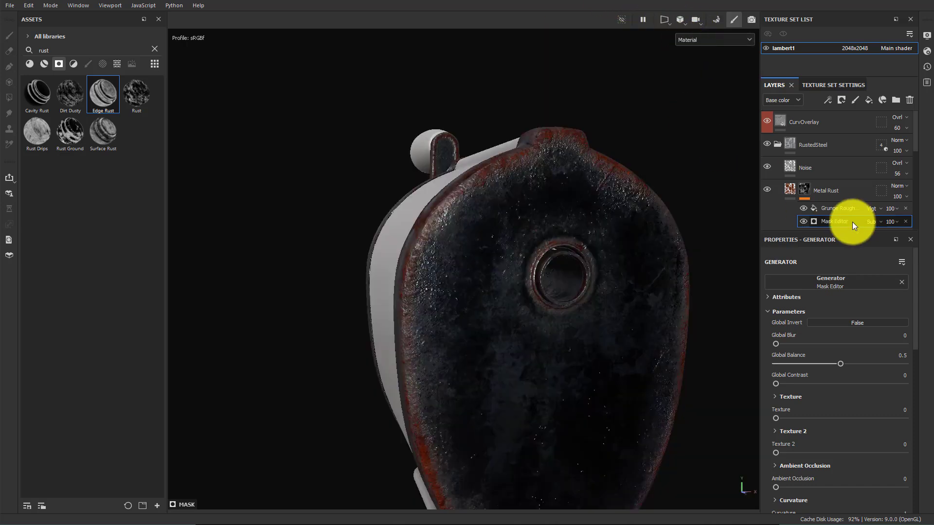
{"action": "mouse_move", "coordinate": [841, 363]}
{"action": "left_mouse_down"}
{"action": "mouse_move", "coordinate": [800, 364]}
{"action": "mouse_move", "coordinate": [906, 366]}
{"action": "mouse_move", "coordinate": [795, 359]}
{"action": "mouse_move", "coordinate": [913, 371]}
{"action": "mouse_move", "coordinate": [821, 366]}
{"action": "mouse_move", "coordinate": [840, 363]}
{"action": "left_mouse_up"}
{"action": "scroll", "coordinate": [824, 406], "scroll_direction": "down", "scroll_amount": 5}
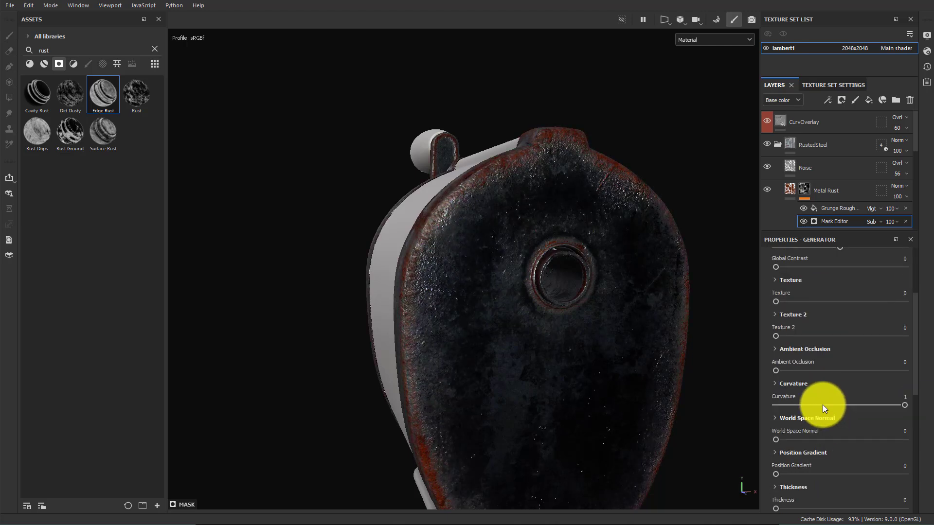
{"action": "scroll", "coordinate": [831, 385], "scroll_direction": "down", "scroll_amount": 6}
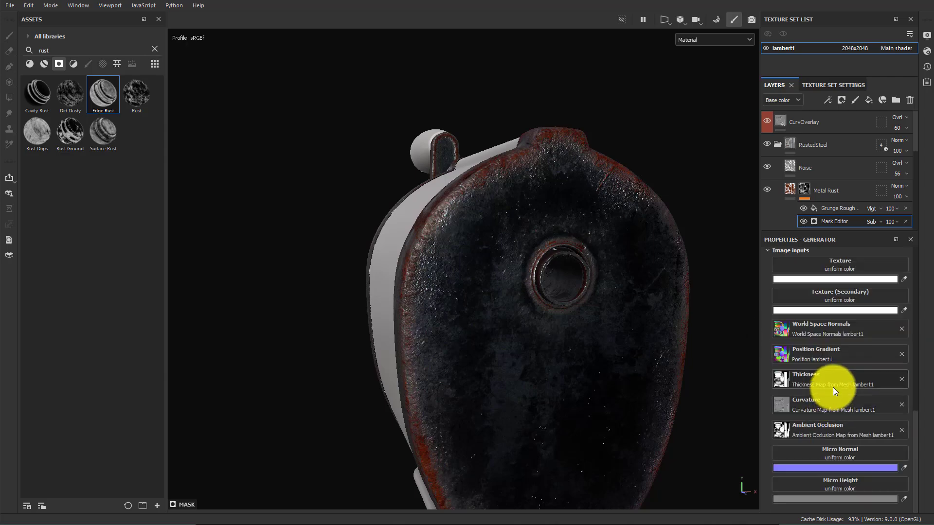
{"action": "scroll", "coordinate": [825, 369], "scroll_direction": "up", "scroll_amount": 12}
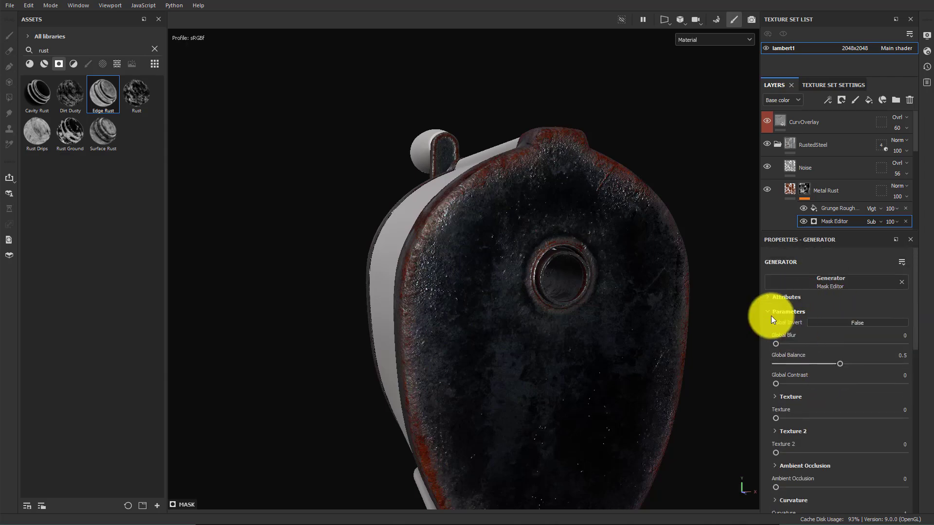
{"action": "left_click", "coordinate": [771, 315]}
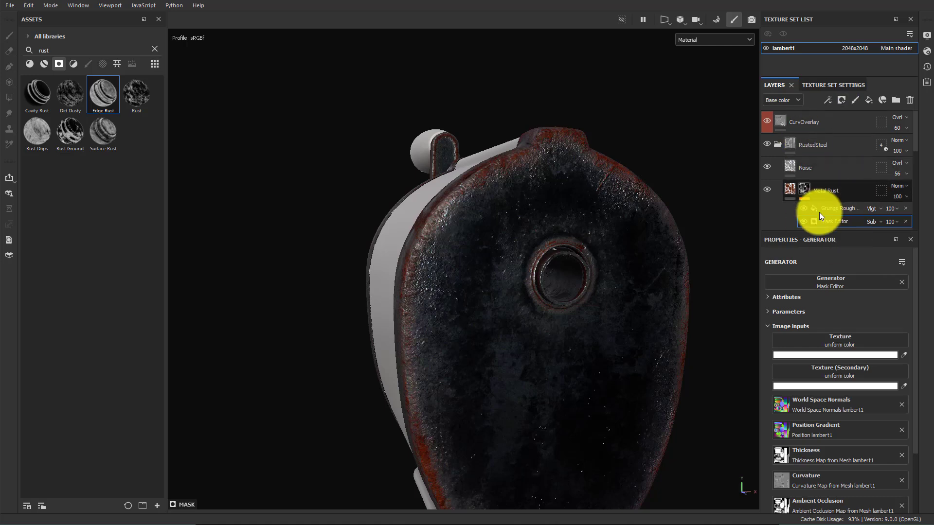
{"action": "left_click_drag", "start_coordinate": [497, 221], "coordinate": [555, 261], "text": "alt"}
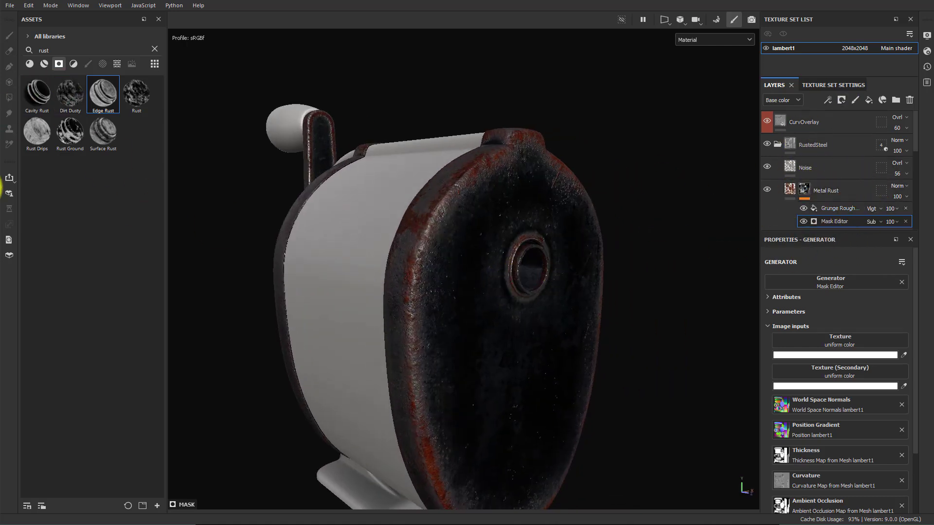
{"action": "left_click_drag", "start_coordinate": [587, 265], "coordinate": [538, 251], "text": "alt"}
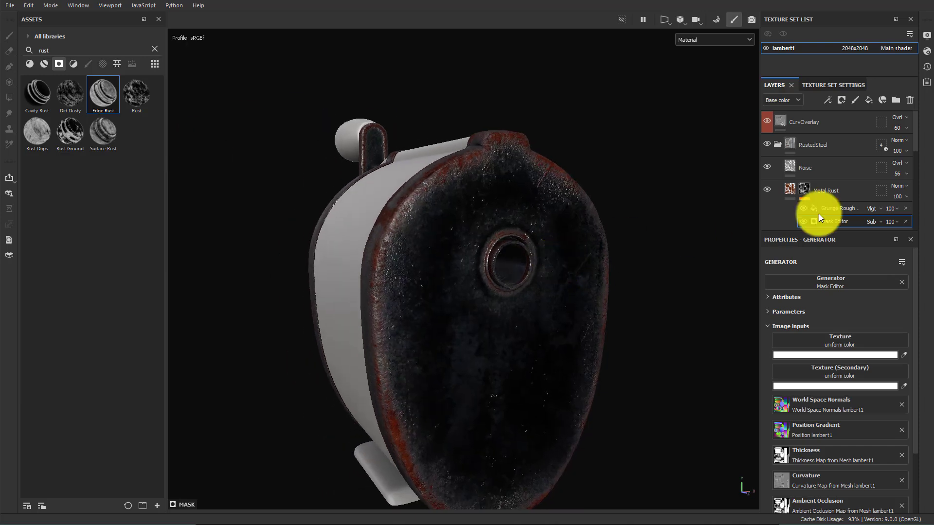
Add a paint effect to the Metal Rust layer's mask
{"action": "left_click", "coordinate": [804, 189]}
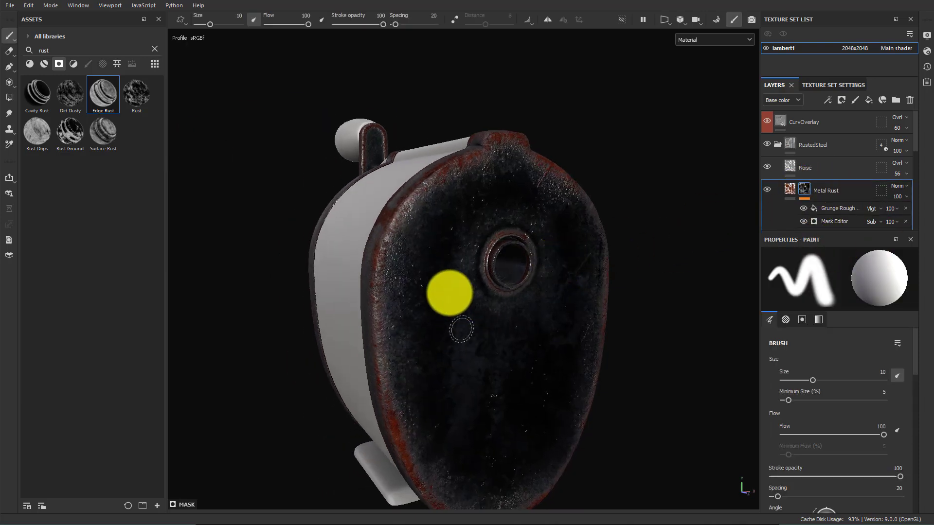
{"action": "left_click_drag", "start_coordinate": [449, 294], "coordinate": [467, 381], "text": "alt"}
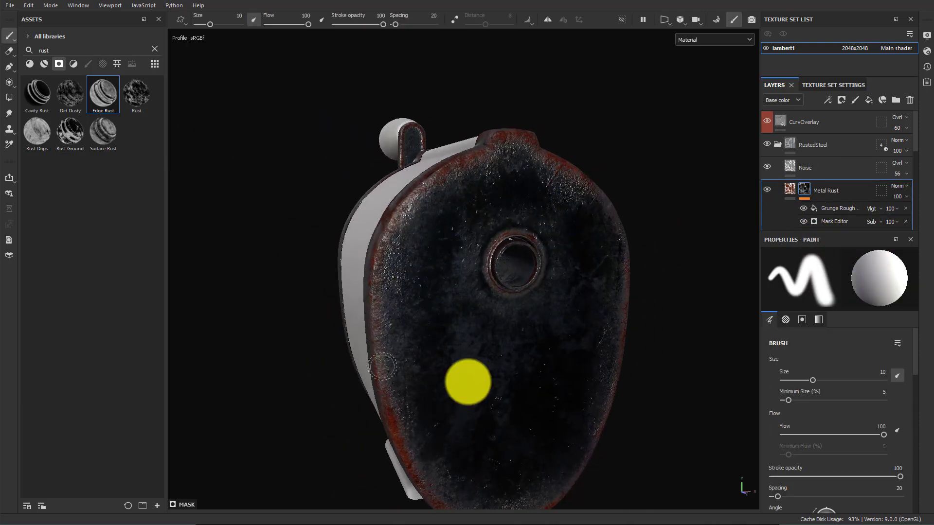
{"action": "left_click", "coordinate": [833, 222]}
{"action": "left_click", "coordinate": [805, 190]}
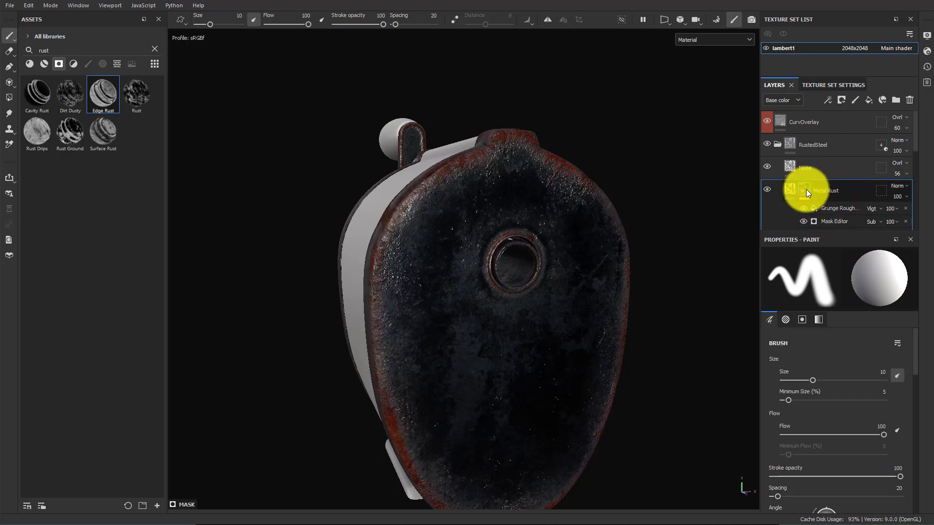
{"action": "right_click", "coordinate": [804, 192]}
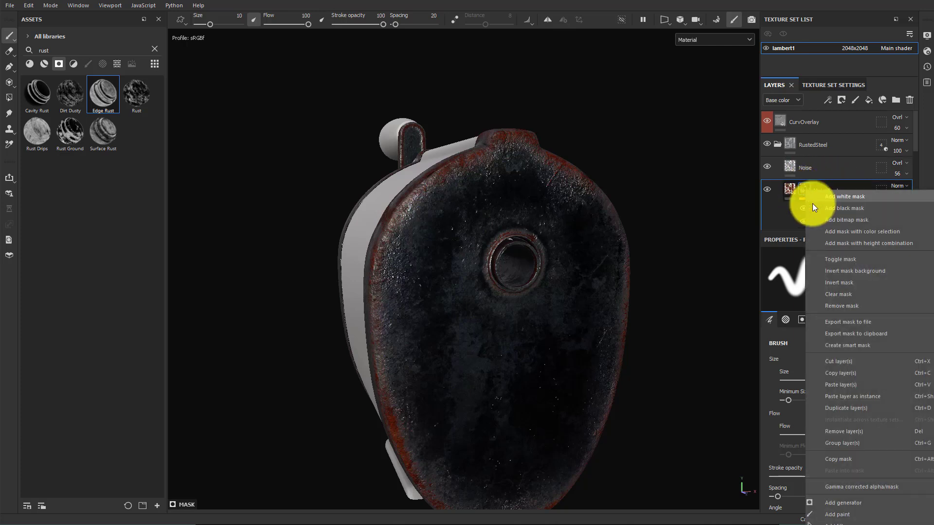
{"action": "left_click", "coordinate": [848, 517]}
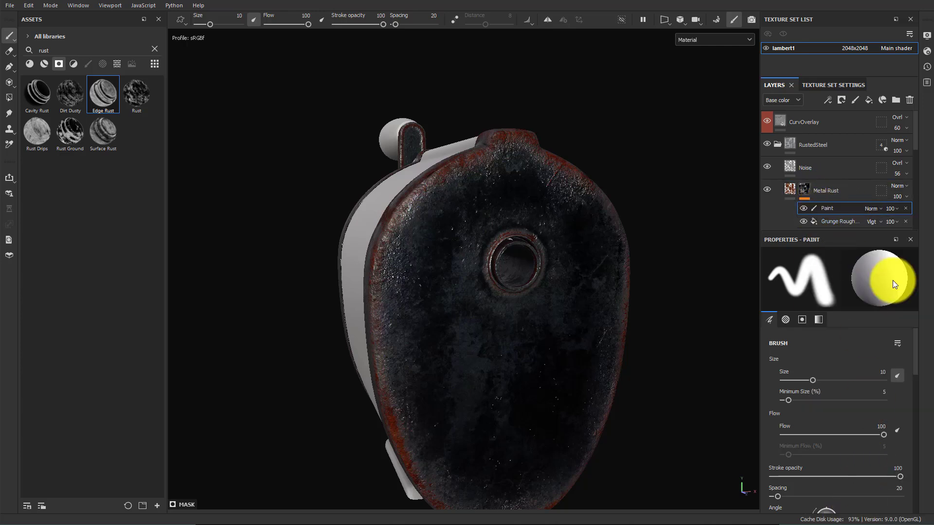
Search the brush assets for dirt and select the Dirt 2 brush
{"action": "left_click", "coordinate": [155, 49]}
{"action": "left_click", "coordinate": [88, 63]}
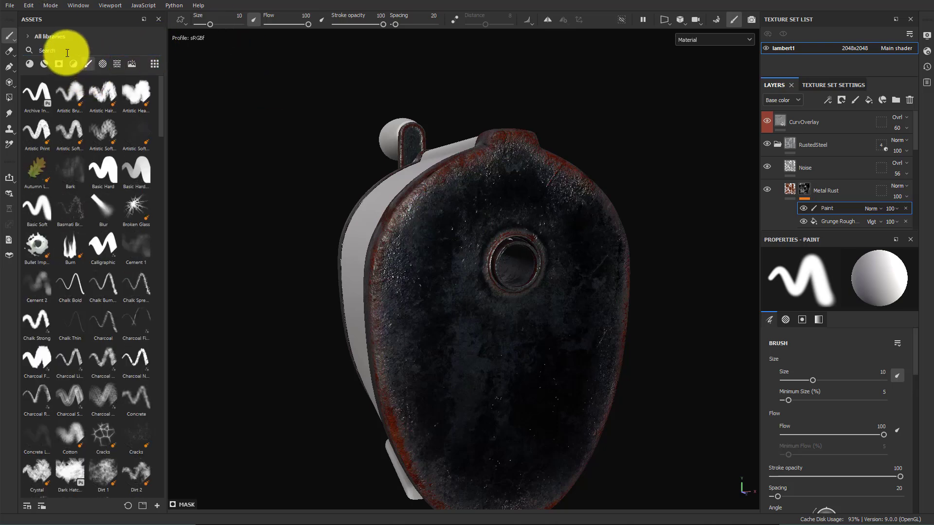
{"action": "type", "text": "dirt"}
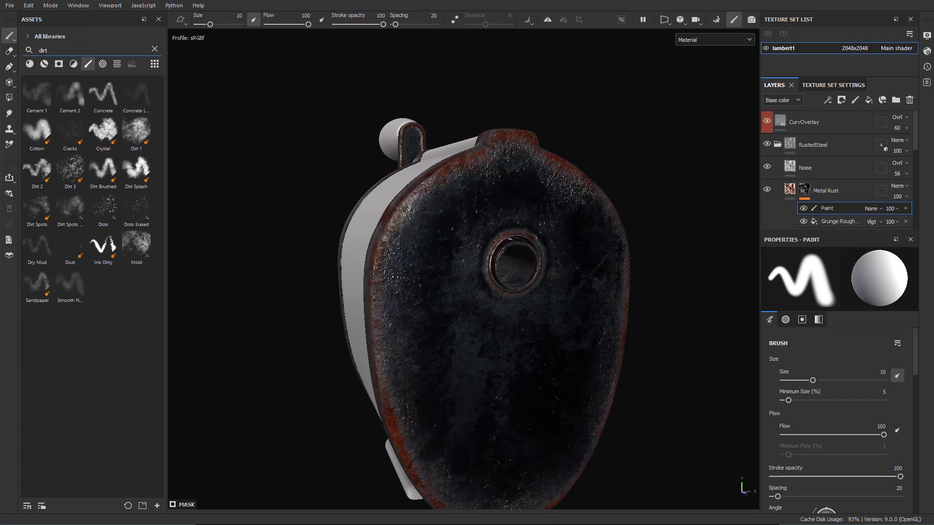
{"action": "left_click", "coordinate": [31, 170]}
{"action": "scroll", "coordinate": [843, 433], "scroll_direction": "down", "scroll_amount": 10}
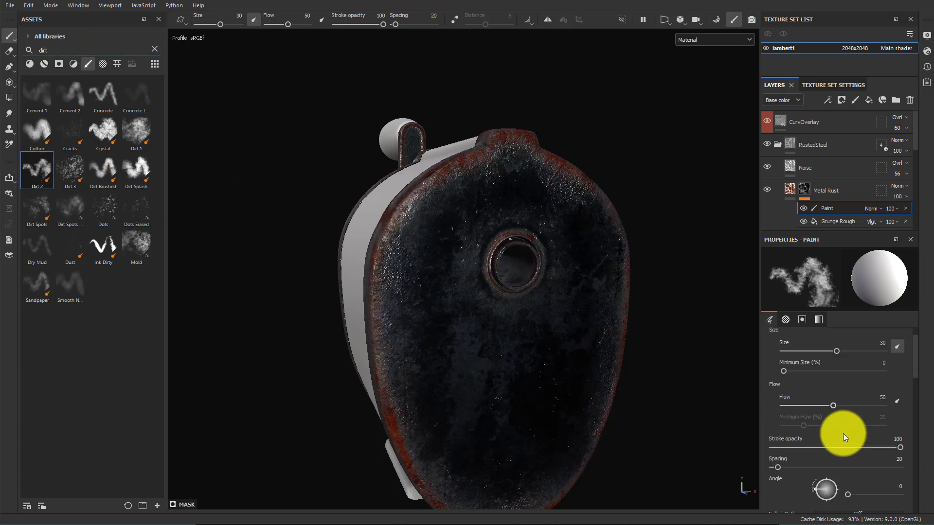
{"action": "scroll", "coordinate": [849, 427], "scroll_direction": "down", "scroll_amount": 3}
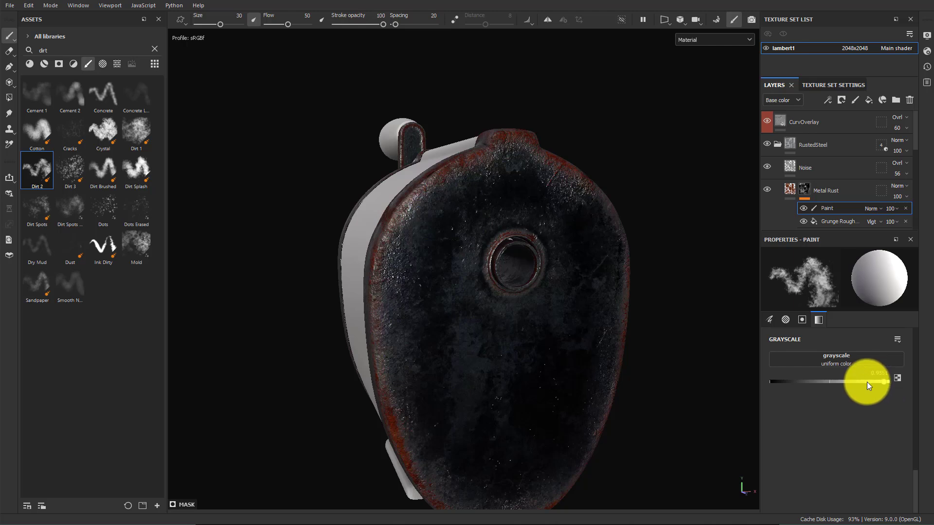
Set the paint grayscale to 1, paint a stroke across the front face, and undo it
{"action": "left_click_drag", "start_coordinate": [866, 382], "coordinate": [914, 378]}
{"action": "mouse_move", "coordinate": [470, 212]}
{"action": "left_mouse_down"}
{"action": "mouse_move", "coordinate": [428, 260]}
{"action": "mouse_move", "coordinate": [521, 367]}
{"action": "mouse_move", "coordinate": [531, 348]}
{"action": "mouse_move", "coordinate": [487, 229]}
{"action": "mouse_move", "coordinate": [562, 358]}
{"action": "mouse_move", "coordinate": [513, 282]}
{"action": "left_mouse_up"}
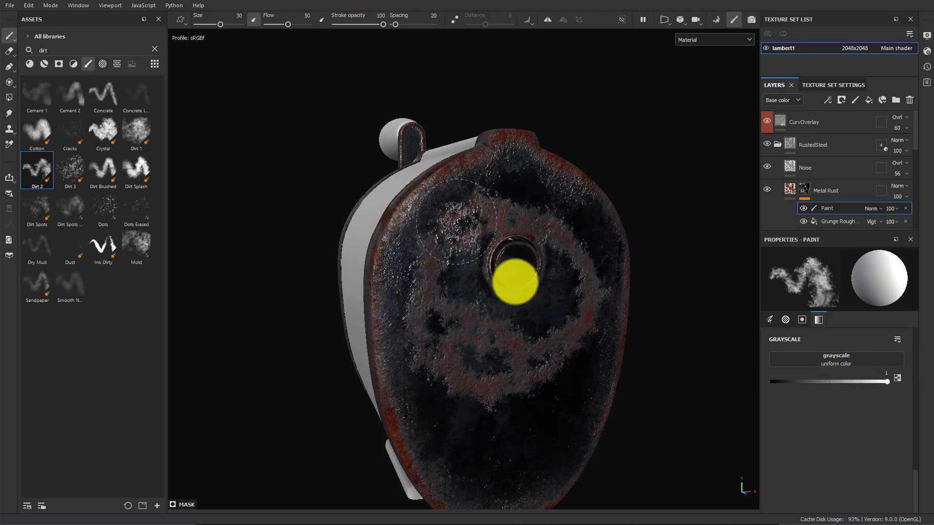
{"action": "key", "text": "ctrl+z"}
Set the paint grayscale to 0 and paint out rust across the front face and top with the Dirt 2 brush at size about 47
{"action": "left_click_drag", "start_coordinate": [849, 383], "coordinate": [725, 377]}
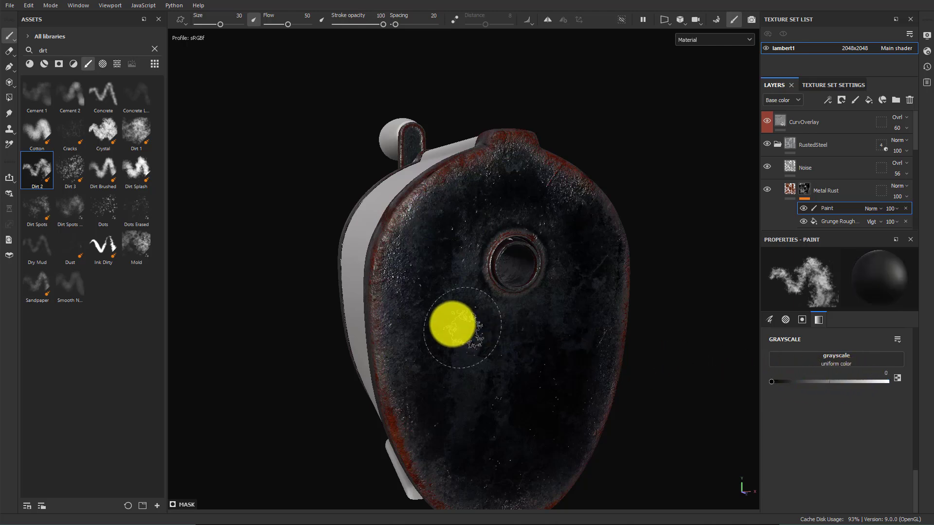
{"action": "mouse_move", "coordinate": [452, 322]}
{"action": "left_mouse_down", "text": "alt"}
{"action": "mouse_move", "coordinate": [417, 277]}
{"action": "mouse_move", "coordinate": [378, 324]}
{"action": "mouse_move", "coordinate": [396, 308]}
{"action": "mouse_move", "coordinate": [410, 316]}
{"action": "mouse_move", "coordinate": [379, 448]}
{"action": "mouse_move", "coordinate": [428, 497]}
{"action": "mouse_move", "coordinate": [468, 514]}
{"action": "left_mouse_up", "text": "alt"}
{"action": "key", "text": "]"}
{"action": "key", "text": "]"}
{"action": "key", "text": "]"}
{"action": "key", "text": "]"}
{"action": "key", "text": "]"}
{"action": "key", "text": "]"}
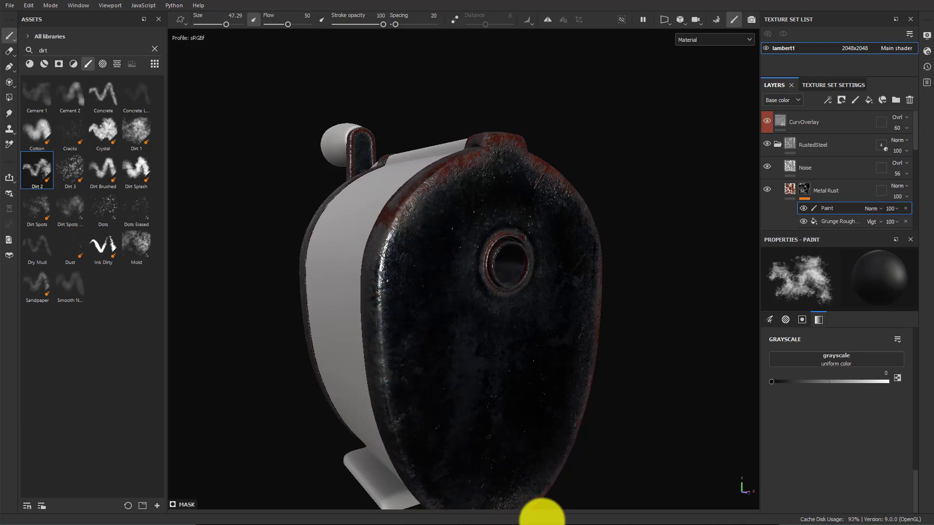
{"action": "left_click_drag", "start_coordinate": [648, 478], "coordinate": [596, 448], "text": "alt"}
{"action": "middle_click_drag", "start_coordinate": [596, 448], "coordinate": [536, 247], "text": "alt"}
{"action": "left_click_drag", "start_coordinate": [549, 286], "coordinate": [508, 356], "text": "alt"}
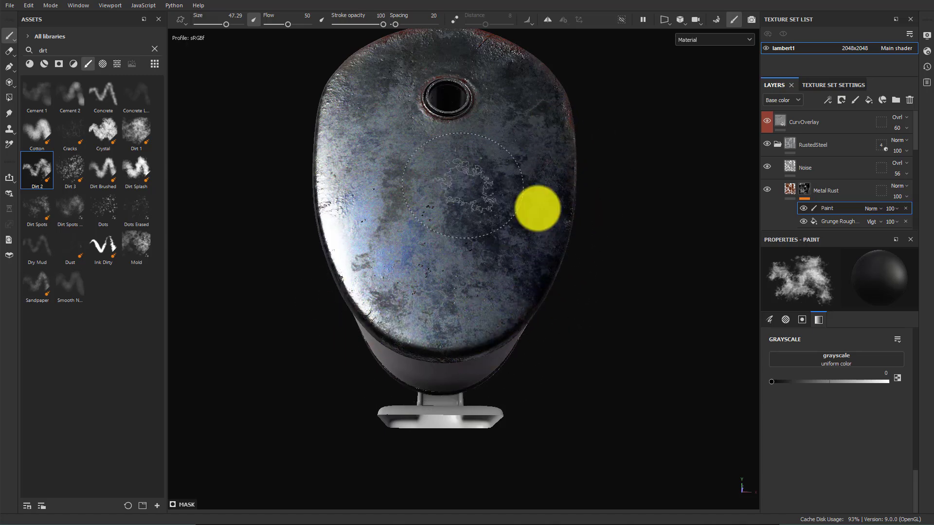
{"action": "mouse_move", "coordinate": [536, 209]}
{"action": "left_mouse_down", "text": "alt"}
{"action": "mouse_move", "coordinate": [582, 365]}
{"action": "mouse_move", "coordinate": [473, 381]}
{"action": "left_mouse_up", "text": "alt"}
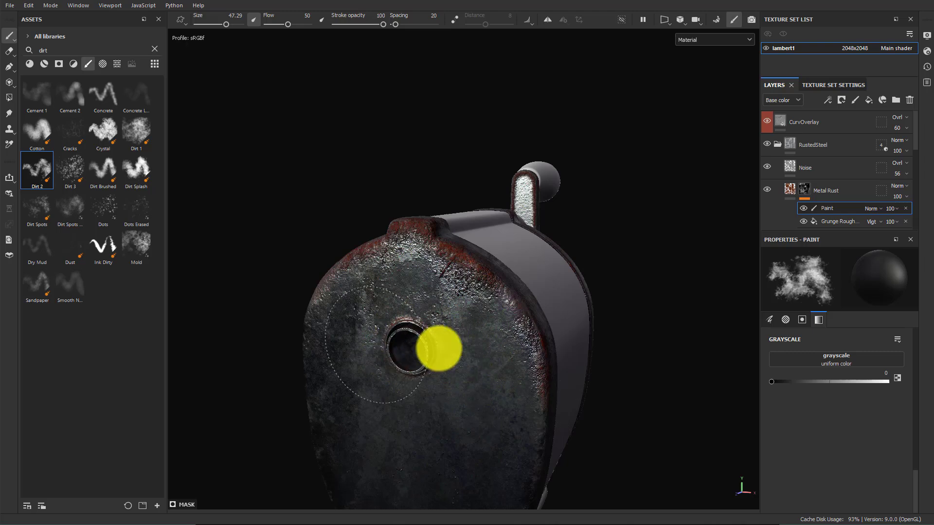
{"action": "mouse_move", "coordinate": [546, 381]}
{"action": "left_mouse_down", "text": "alt"}
{"action": "mouse_move", "coordinate": [467, 270]}
{"action": "mouse_move", "coordinate": [600, 312]}
{"action": "mouse_move", "coordinate": [462, 275]}
{"action": "left_mouse_up", "text": "alt"}
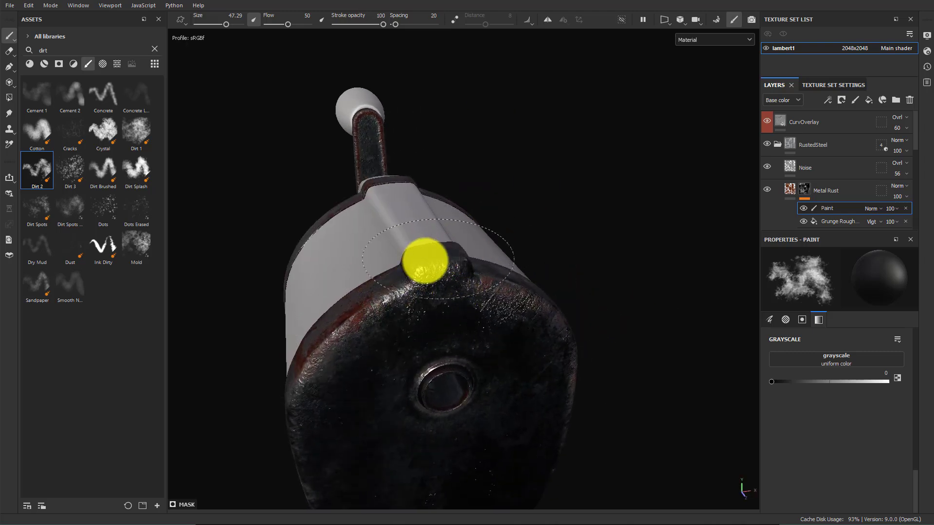
{"action": "left_click_drag", "start_coordinate": [408, 327], "coordinate": [467, 326], "text": "alt"}
Set the paint grayscale back to 1
{"action": "left_click_drag", "start_coordinate": [836, 382], "coordinate": [798, 381]}
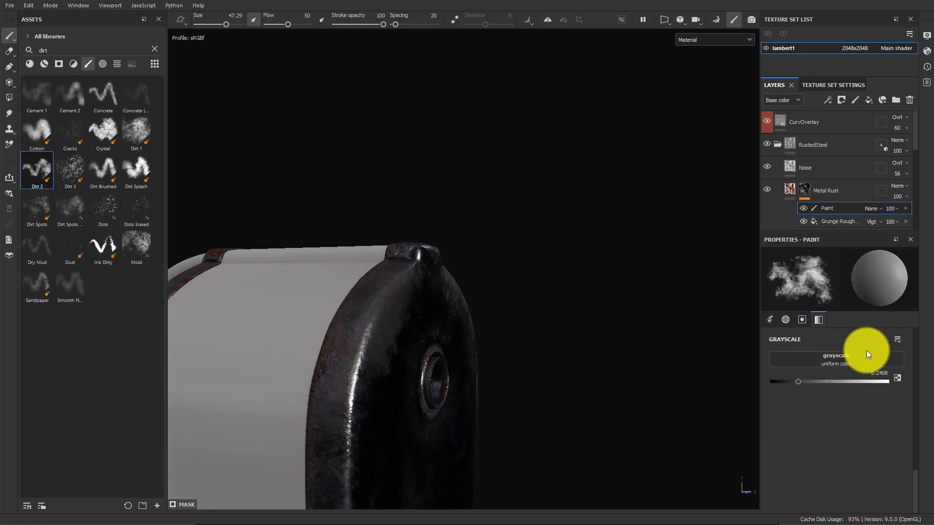
{"action": "left_click_drag", "start_coordinate": [859, 381], "coordinate": [892, 382]}
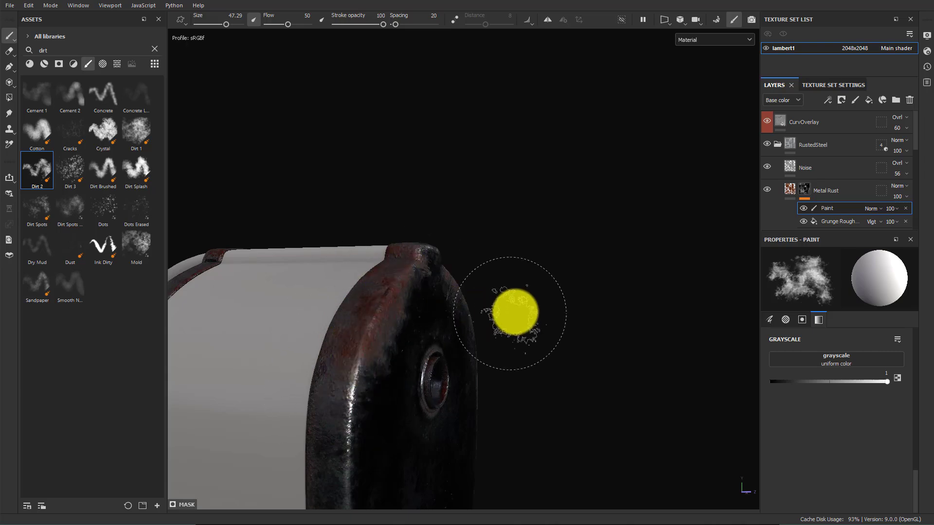
Open File Explorer and browse the detailed reference photos of the sharpener's body, front, decal, handle and back
{"action": "left_click_drag", "start_coordinate": [515, 311], "coordinate": [381, 506], "text": "alt"}
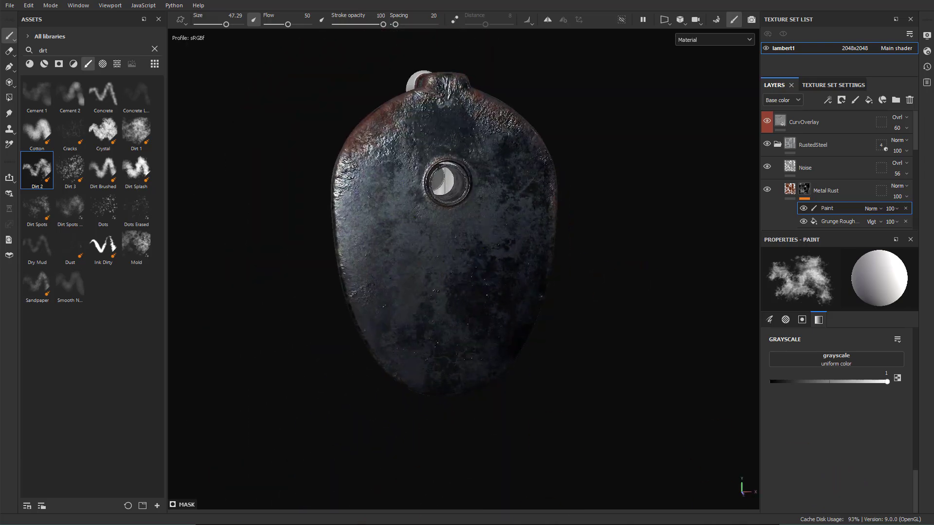
{"action": "key", "text": "super+e"}
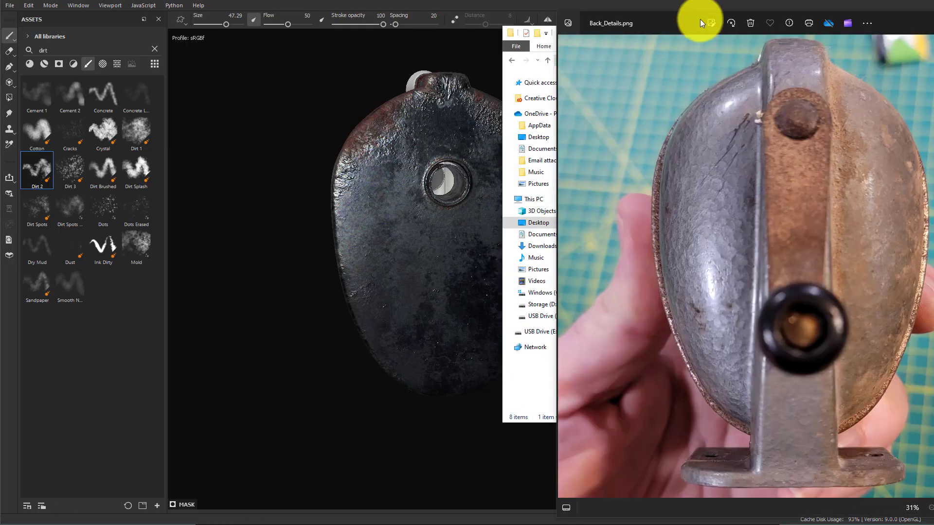
{"action": "left_click_drag", "start_coordinate": [637, 20], "coordinate": [337, 16]}
{"action": "left_click", "coordinate": [696, 262]}
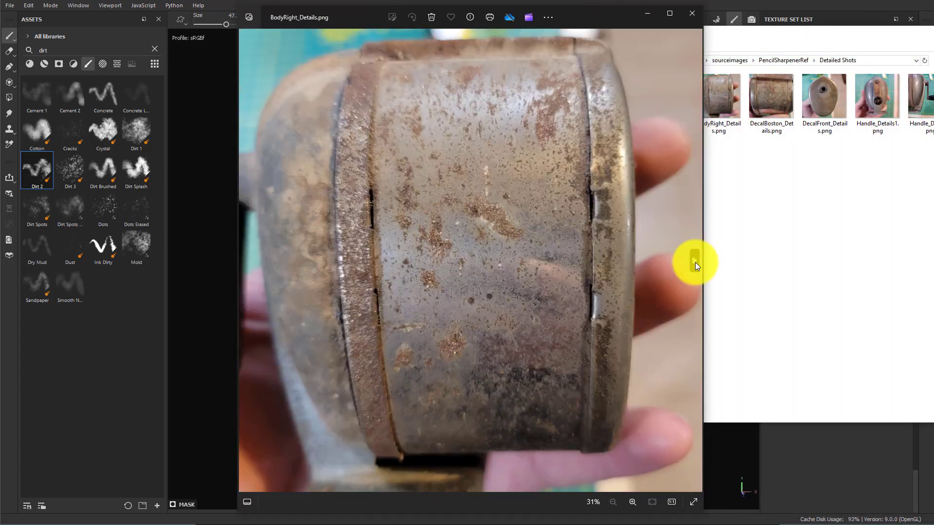
{"action": "left_click", "coordinate": [695, 262]}
{"action": "left_click", "coordinate": [695, 261]}
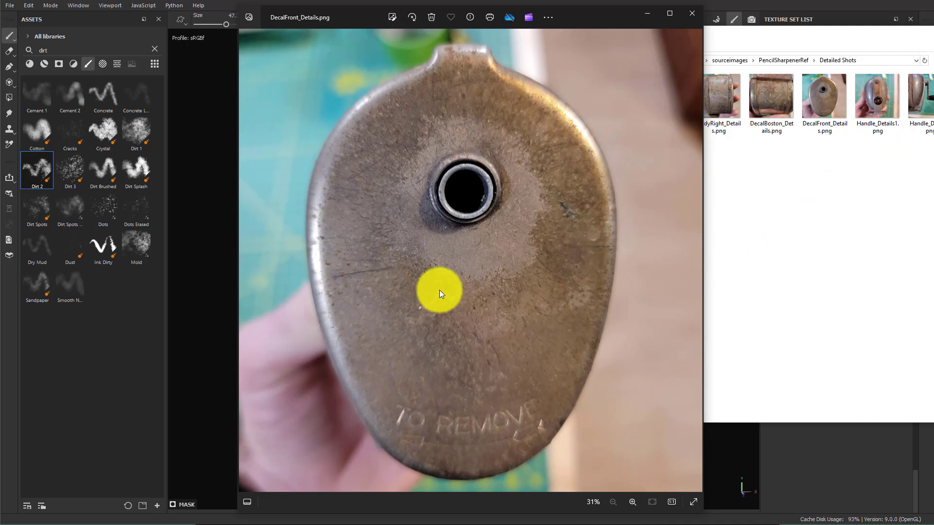
{"action": "left_click", "coordinate": [828, 96]}
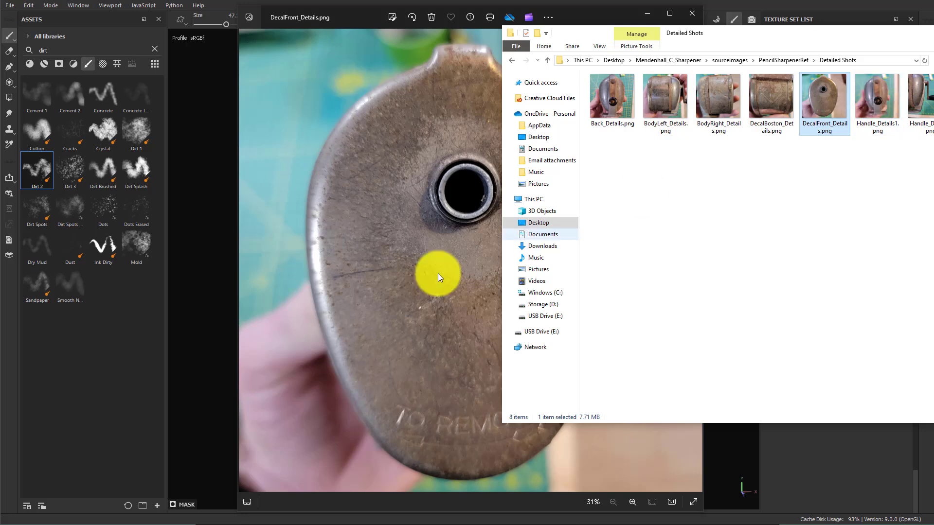
{"action": "left_click", "coordinate": [378, 290]}
{"action": "key", "text": "Right"}
{"action": "key", "text": "Right"}
{"action": "key", "text": "Right"}
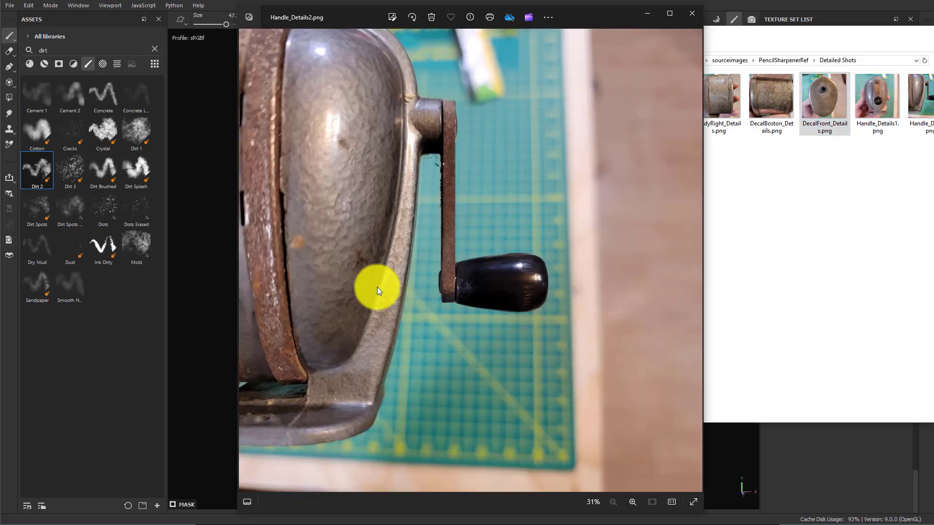
{"action": "key", "text": "Left"}
{"action": "key", "text": "Left"}
{"action": "key", "text": "Left"}
{"action": "key", "text": "Left"}
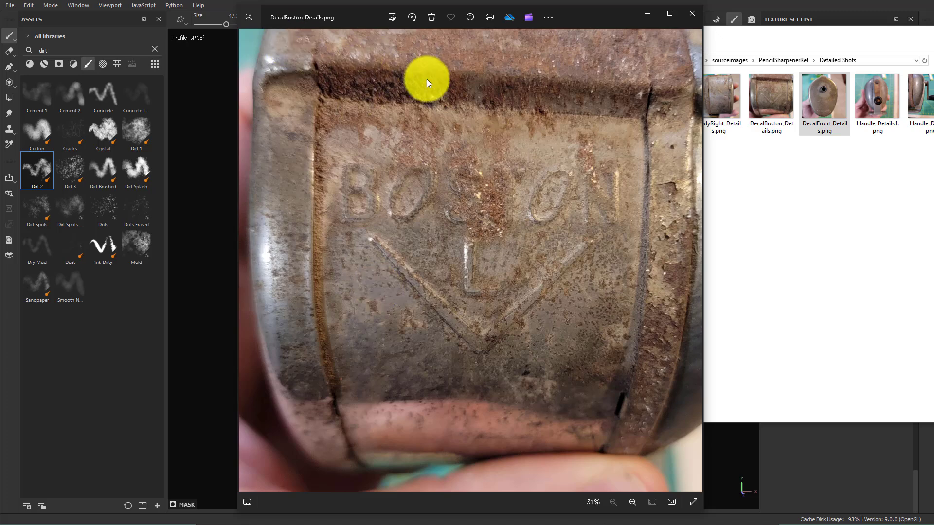
{"action": "key", "text": "Left"}
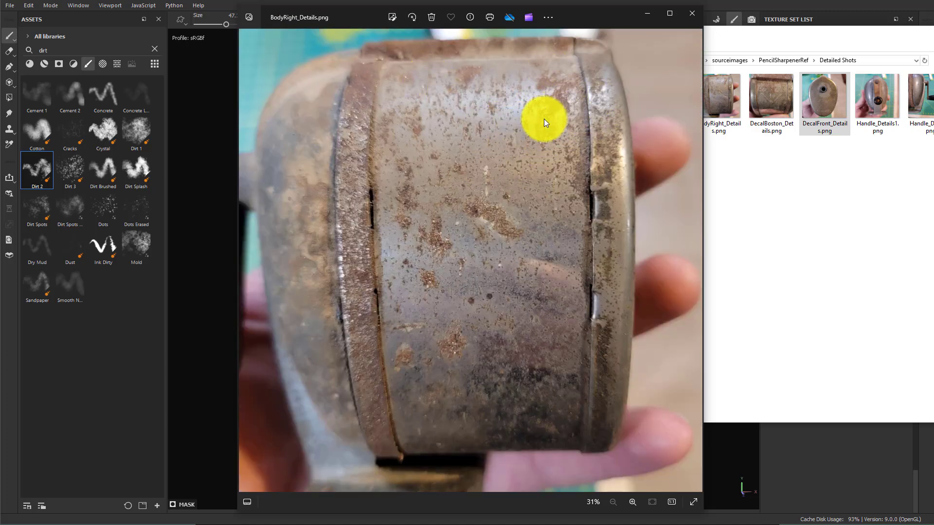
{"action": "key", "text": "Left"}
{"action": "key", "text": "Left"}
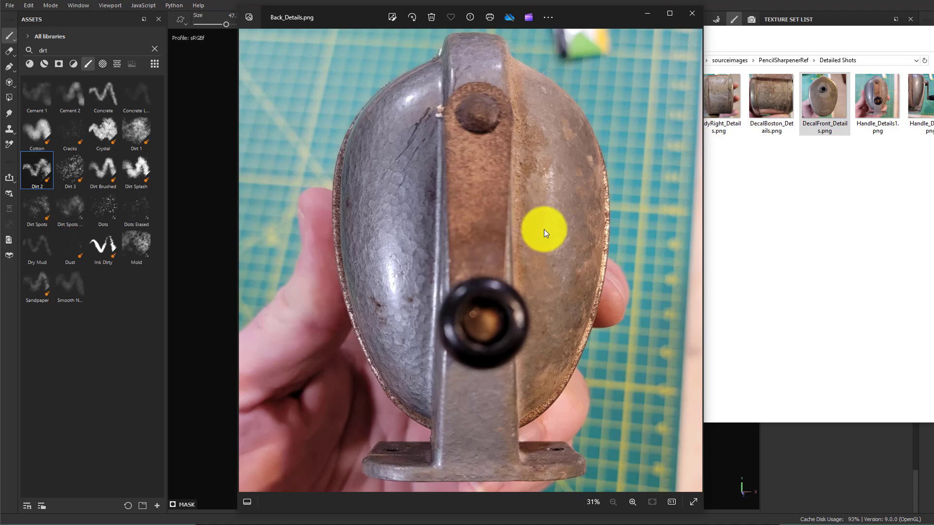
{"action": "key", "text": "Right"}
{"action": "key", "text": "Right"}
{"action": "key", "text": "Right"}
{"action": "key", "text": "Right"}
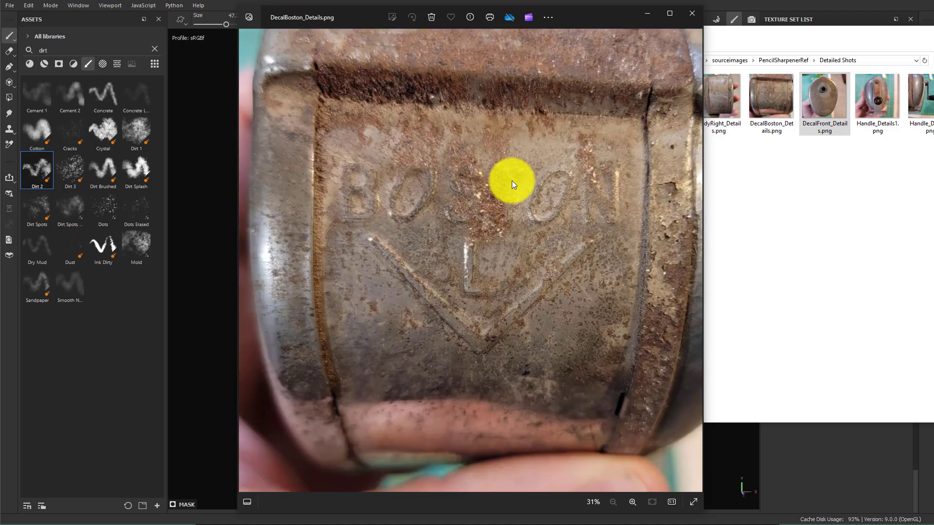
{"action": "key", "text": "Left"}
{"action": "key", "text": "Left"}
{"action": "key", "text": "Left"}
{"action": "key", "text": "Left"}
{"action": "key", "text": "Right"}
{"action": "key", "text": "Right"}
{"action": "key", "text": "Right"}
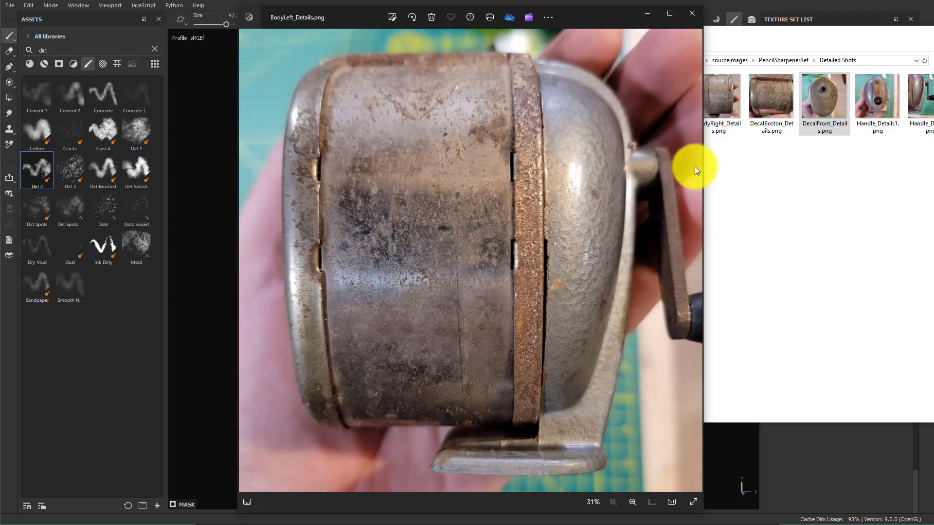
Open the Otho reference folder, view the Top.png photo, and close the image viewers
{"action": "left_click", "coordinate": [806, 97]}
{"action": "left_click", "coordinate": [599, 67]}
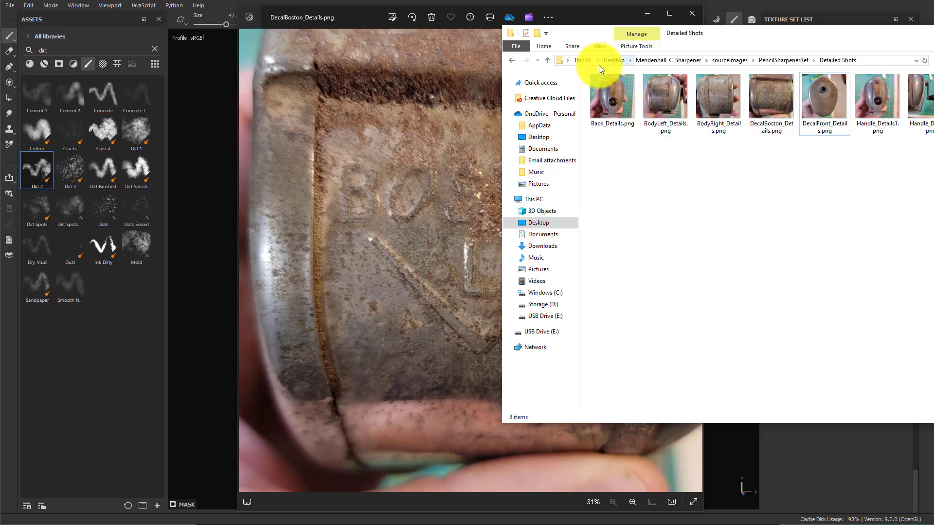
{"action": "left_click", "coordinate": [766, 59]}
{"action": "double_click", "coordinate": [620, 99]}
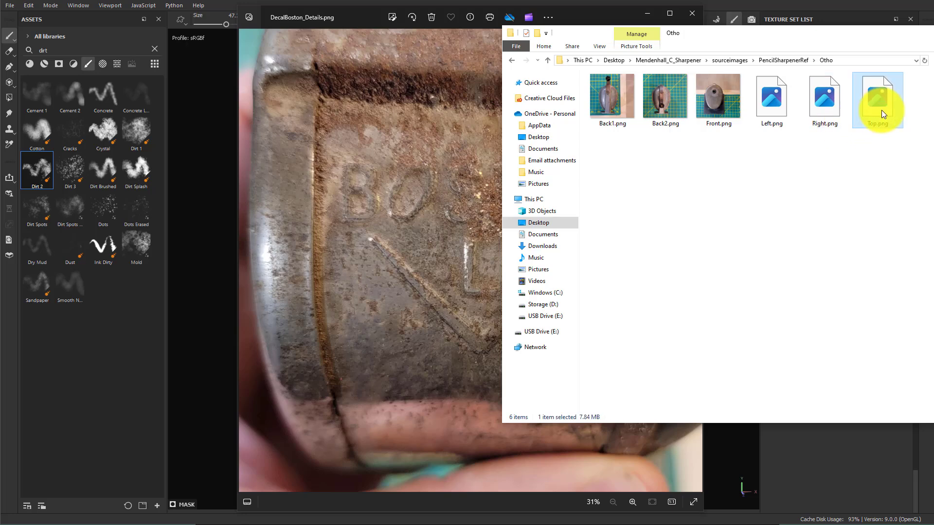
{"action": "double_click", "coordinate": [878, 104]}
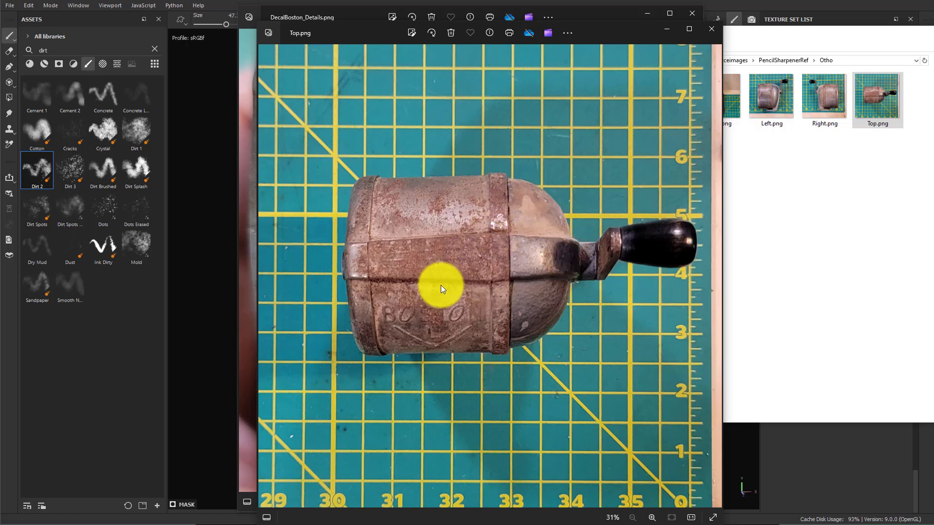
{"action": "left_click", "coordinate": [700, 42]}
{"action": "left_click", "coordinate": [686, 14]}
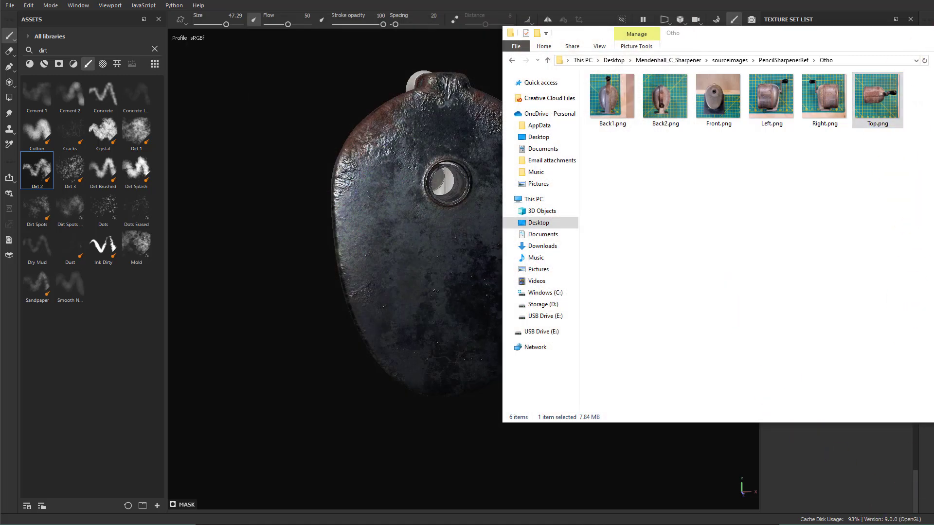
Collapse the RustedSteel folder, create a new folder above it, and rename it Height
{"action": "left_click", "coordinate": [849, 456]}
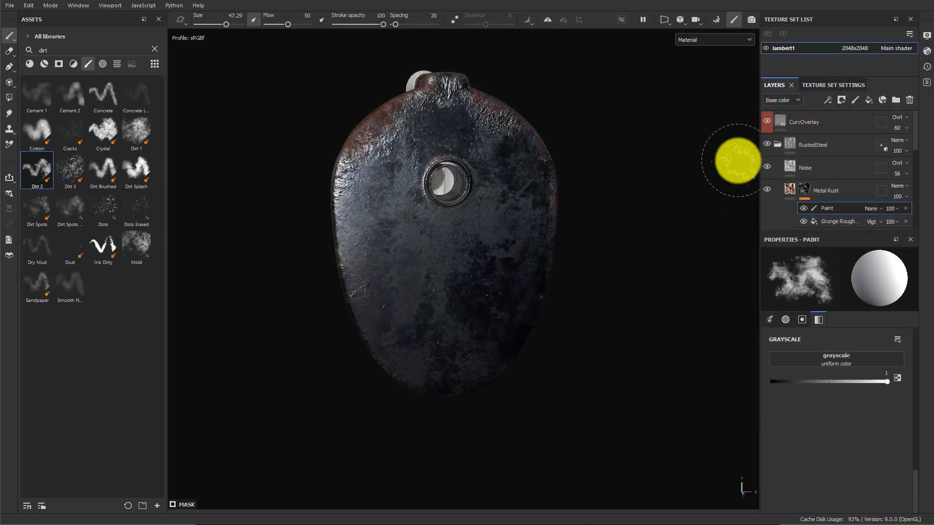
{"action": "left_click", "coordinate": [777, 144]}
{"action": "left_click_drag", "start_coordinate": [598, 215], "coordinate": [506, 312], "text": "alt"}
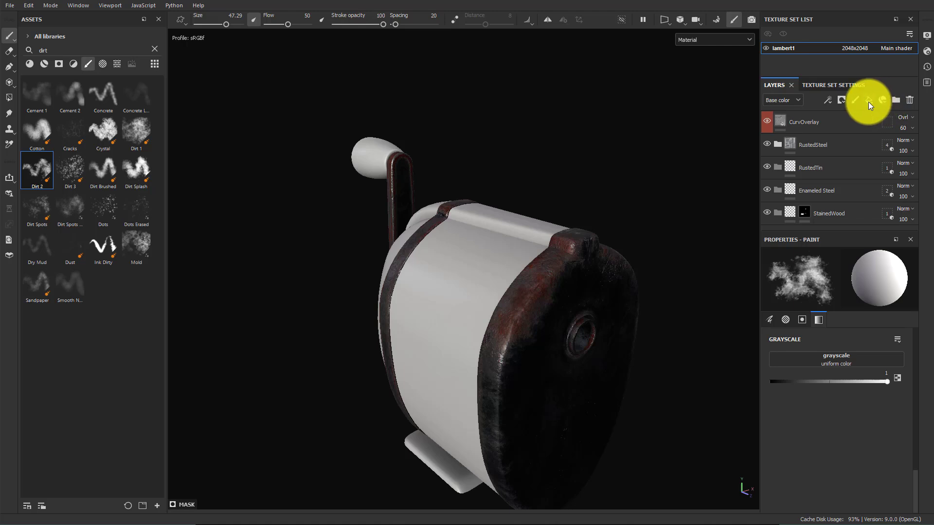
{"action": "left_click", "coordinate": [896, 100]}
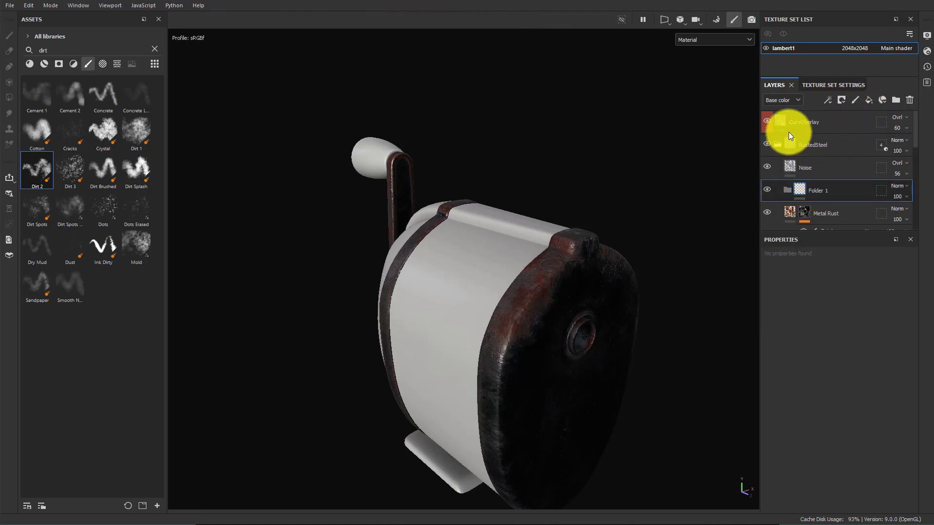
{"action": "left_click_drag", "start_coordinate": [828, 193], "coordinate": [846, 146]}
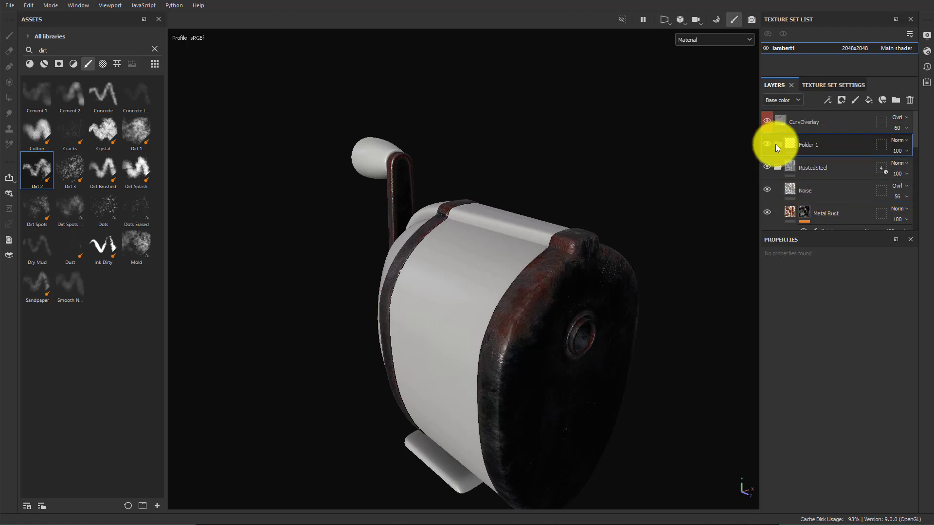
{"action": "left_click", "coordinate": [776, 167]}
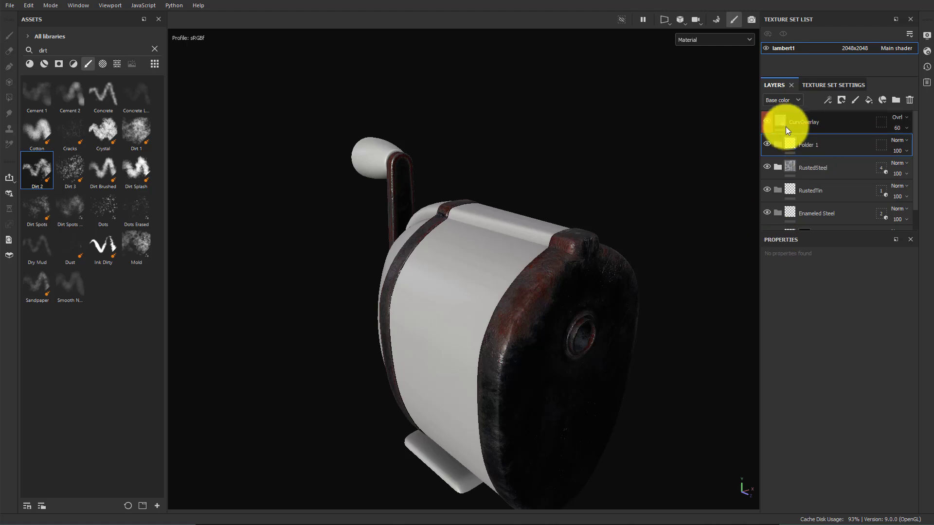
{"action": "double_click", "coordinate": [812, 145]}
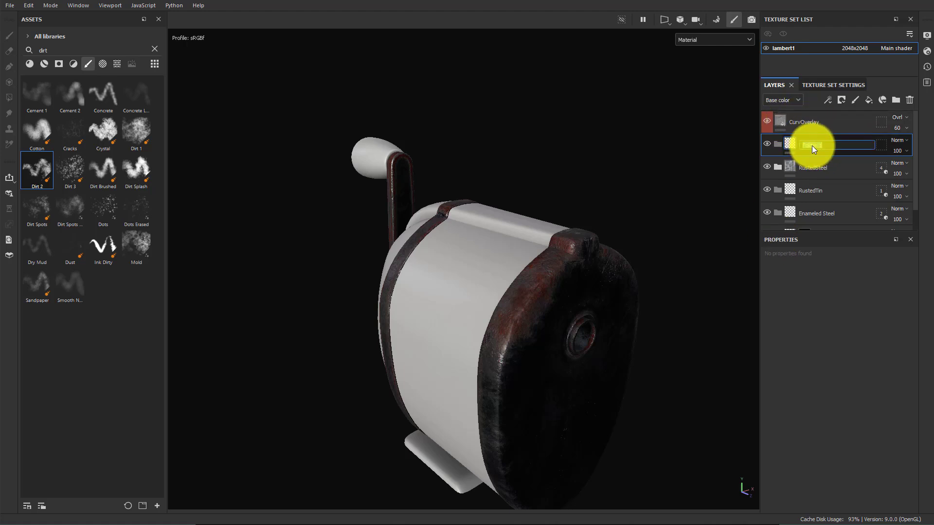
{"action": "type", "text": "Height"}
{"action": "key", "text": "Return"}
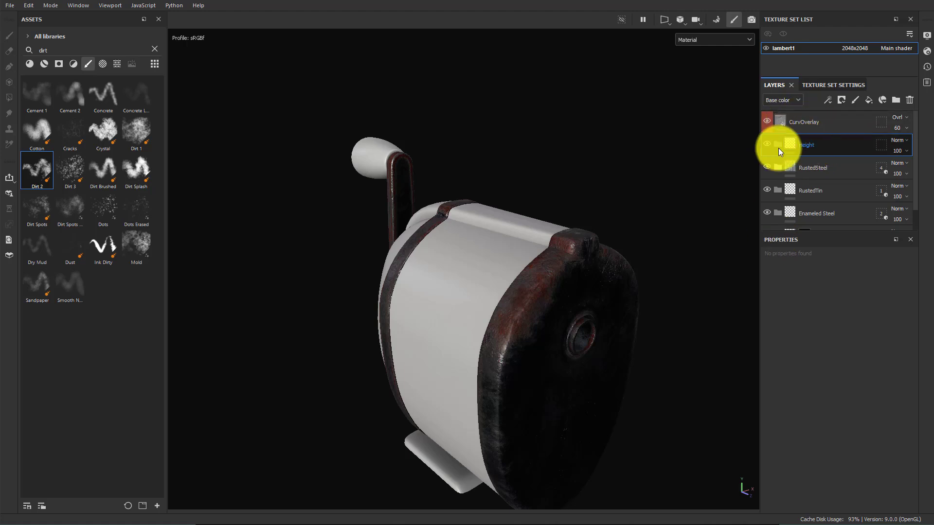
Add a fill layer inside the Height folder and rename it TopLines
{"action": "left_click", "coordinate": [871, 101]}
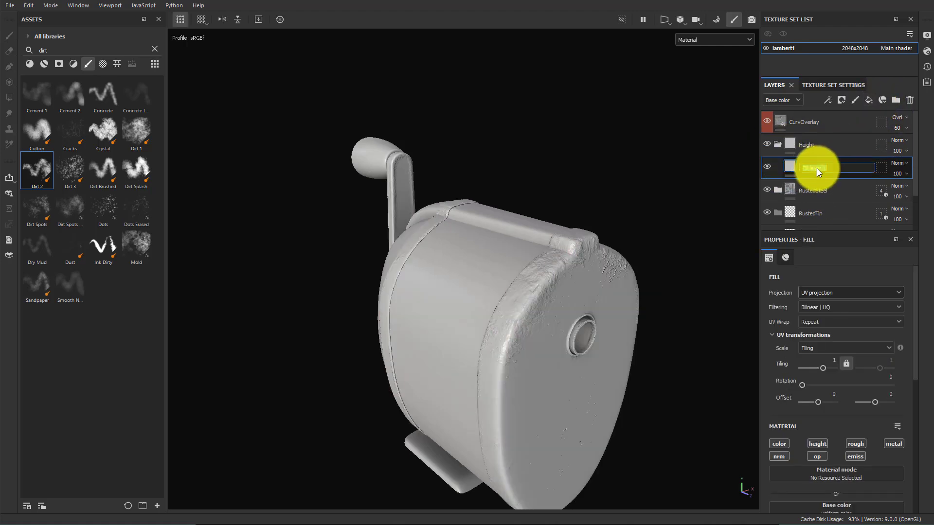
{"action": "double_click", "coordinate": [815, 168]}
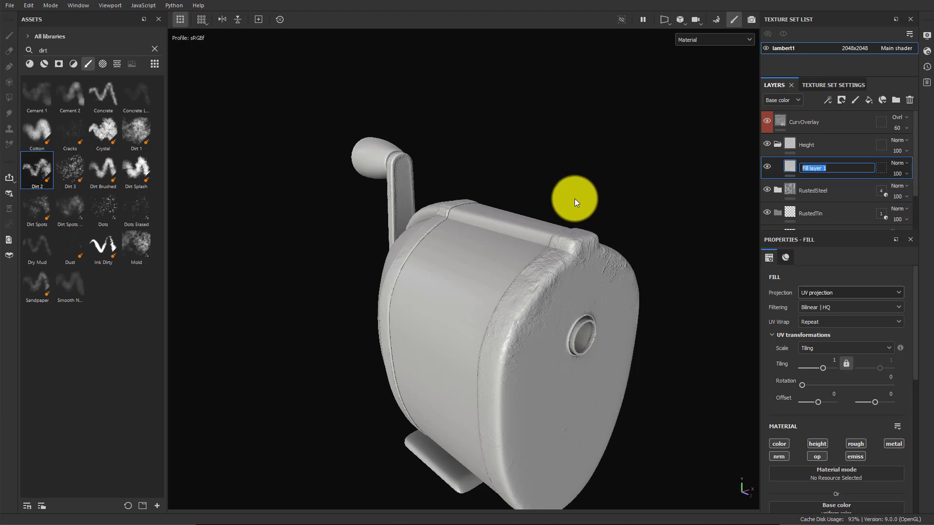
{"action": "left_click_drag", "start_coordinate": [574, 198], "coordinate": [590, 257], "text": "alt"}
{"action": "right_click_drag", "start_coordinate": [589, 257], "coordinate": [640, 209], "text": "alt"}
{"action": "middle_click_drag", "start_coordinate": [640, 208], "coordinate": [654, 262], "text": "alt"}
{"action": "right_click_drag", "start_coordinate": [655, 262], "coordinate": [647, 287], "text": "alt"}
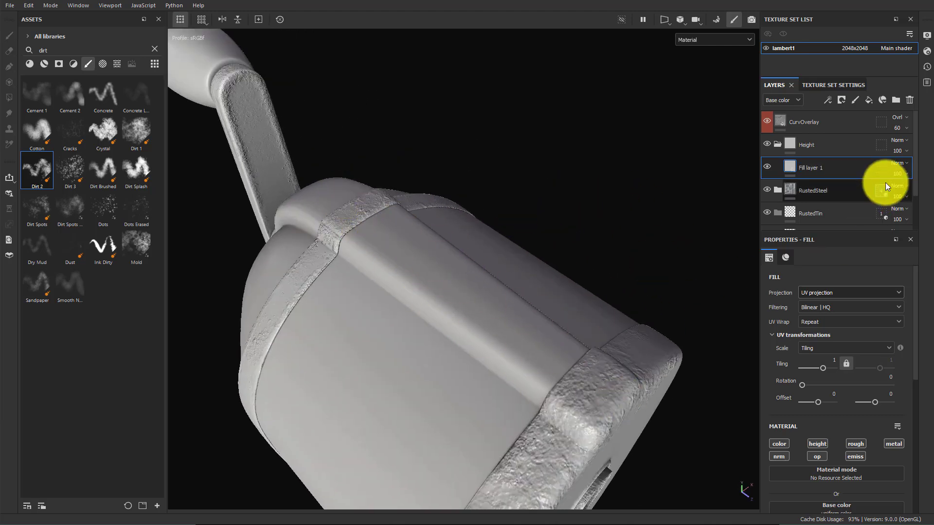
{"action": "double_click", "coordinate": [823, 167]}
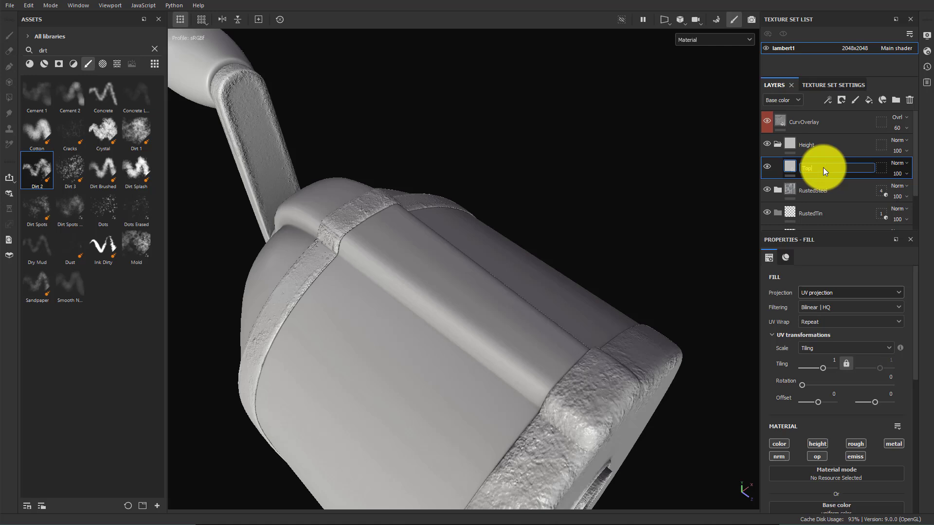
{"action": "type", "text": "TopLines"}
{"action": "key", "text": "Return"}
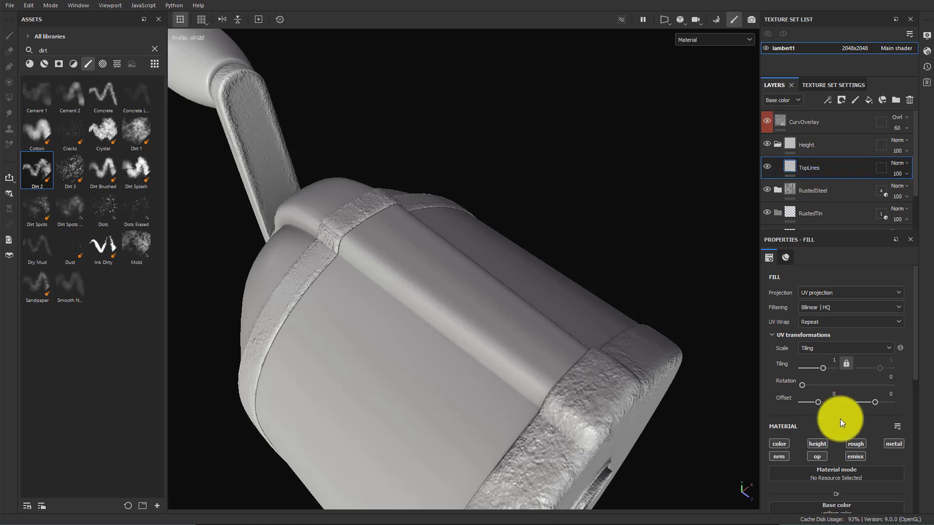
Limit the TopLines fill to the height channel only and raise its height value
{"action": "left_click", "coordinate": [781, 456]}
{"action": "left_click", "coordinate": [852, 444]}
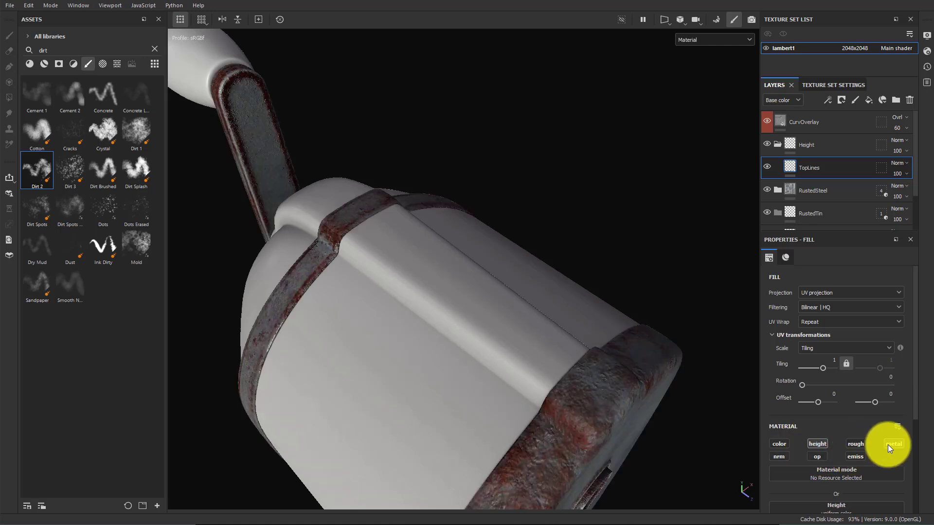
{"action": "left_click", "coordinate": [889, 445]}
{"action": "scroll", "coordinate": [841, 395], "scroll_direction": "down", "scroll_amount": 4}
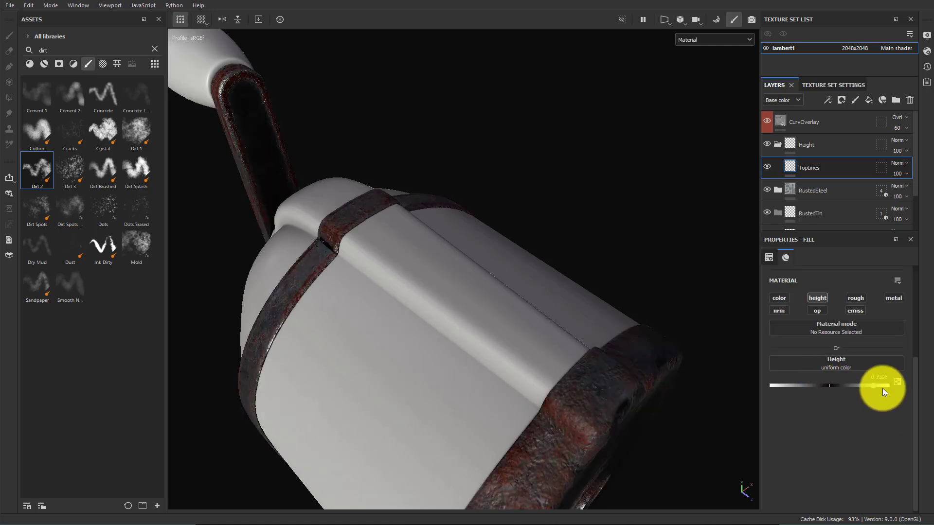
{"action": "left_click_drag", "start_coordinate": [439, 321], "coordinate": [548, 337], "text": "alt"}
Add a black mask to the TopLines fill layer
{"action": "right_click", "coordinate": [831, 170]}
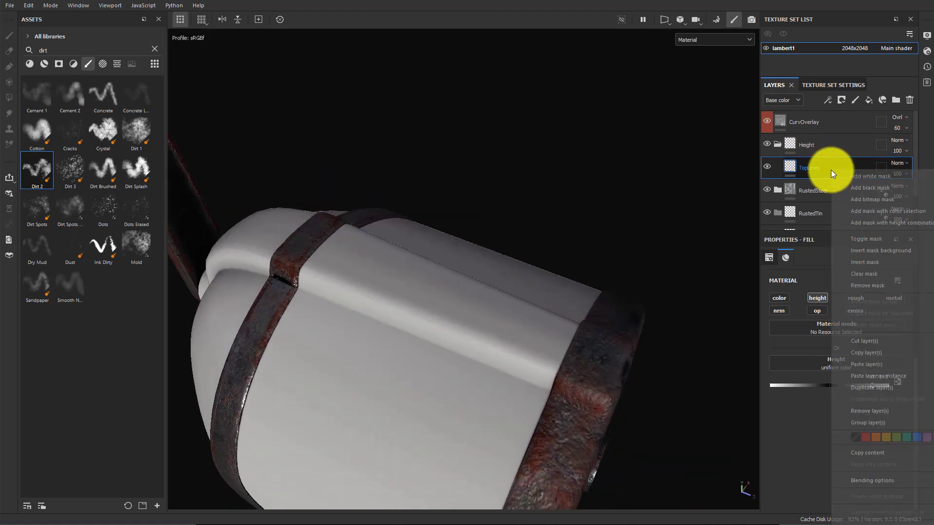
{"action": "left_click", "coordinate": [874, 188]}
{"action": "key", "text": "1"}
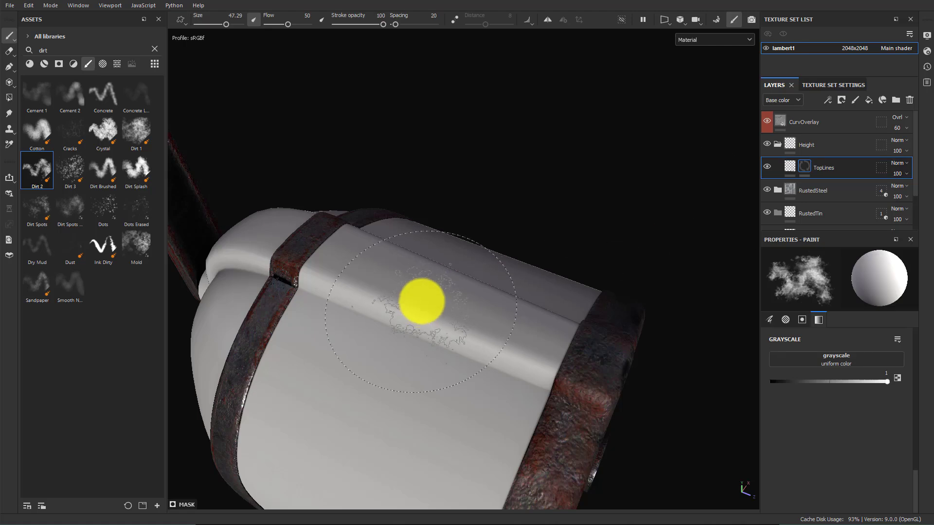
Clear the brush search, select the Basic Hard brush, and shrink its size to about 1.35
{"action": "left_click", "coordinate": [154, 48]}
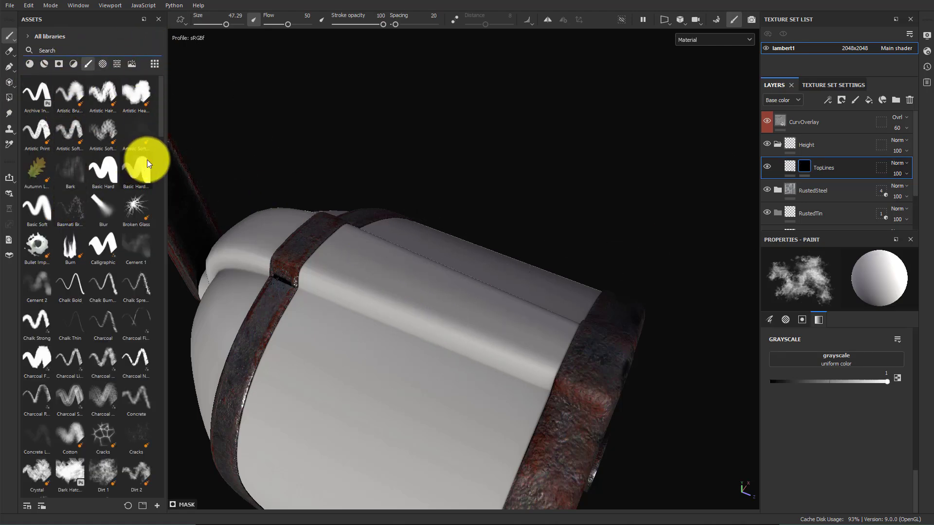
{"action": "left_click", "coordinate": [115, 174]}
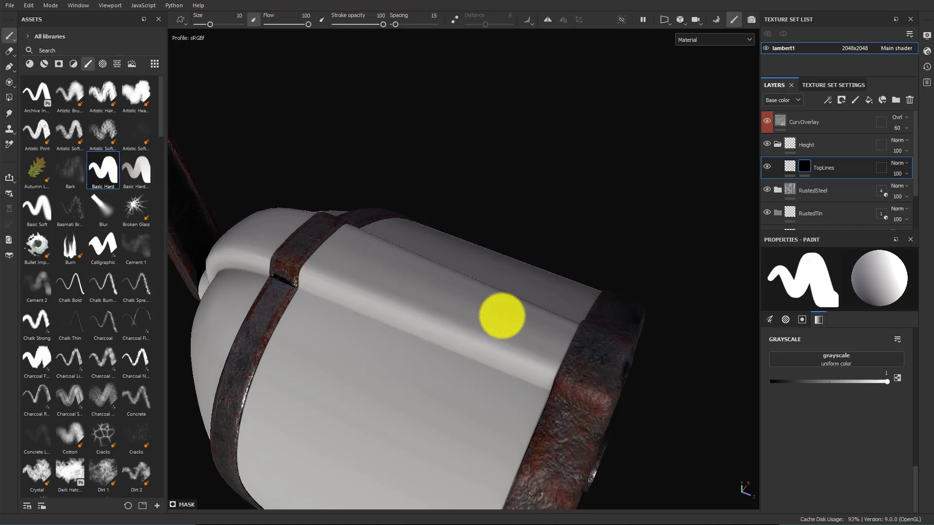
{"action": "key", "text": "bracketleft"}
{"action": "key", "text": "bracketleft"}
{"action": "key", "text": "bracketleft"}
{"action": "key", "text": "bracketleft"}
{"action": "key", "text": "bracketleft"}
{"action": "key", "text": "bracketleft"}
{"action": "key", "text": "bracketleft"}
{"action": "key", "text": "bracketleft"}
{"action": "key", "text": "bracketleft"}
{"action": "key", "text": "bracketleft"}
{"action": "key", "text": "bracketleft"}
{"action": "key", "text": "bracketleft"}
{"action": "key", "text": "bracketleft"}
{"action": "key", "text": "bracketleft"}
{"action": "key", "text": "bracketleft"}
{"action": "key", "text": "bracketleft"}
{"action": "key", "text": "bracketleft"}
{"action": "key", "text": "bracketleft"}
{"action": "key", "text": "bracketleft"}
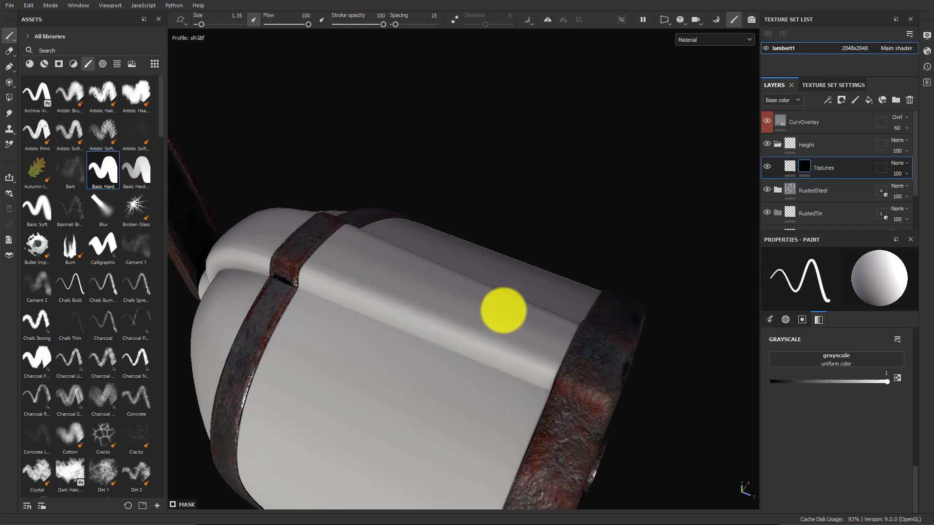
{"action": "left_click_drag", "start_coordinate": [510, 327], "coordinate": [577, 391], "text": "alt"}
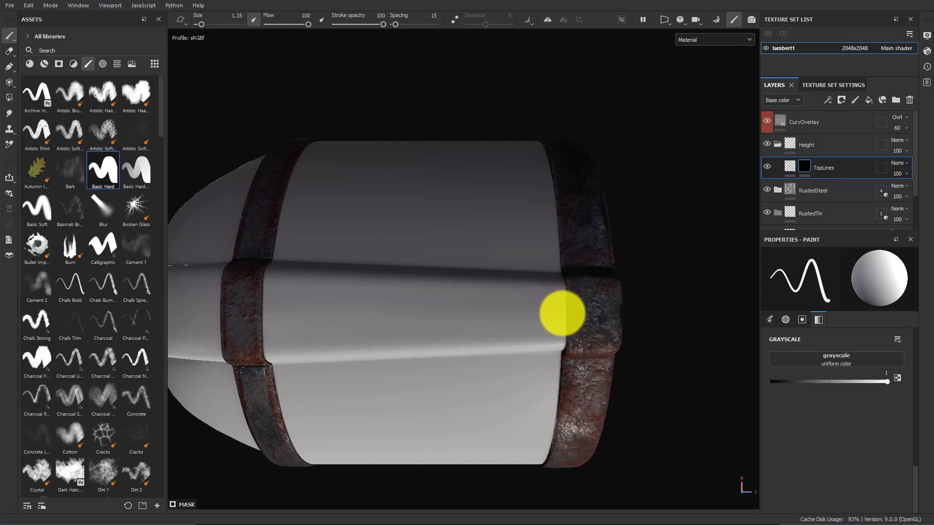
{"action": "mouse_move", "coordinate": [562, 313]}
{"action": "left_mouse_down"}
{"action": "mouse_move", "coordinate": [321, 298]}
{"action": "mouse_move", "coordinate": [383, 294]}
{"action": "mouse_move", "coordinate": [570, 319]}
{"action": "left_mouse_up"}
{"action": "key", "text": "ctrl+z"}
{"action": "mouse_move", "coordinate": [415, 297]}
{"action": "left_mouse_down"}
{"action": "mouse_move", "coordinate": [390, 333]}
{"action": "mouse_move", "coordinate": [439, 315]}
{"action": "left_mouse_up"}
{"action": "key", "text": "ctrl+z"}
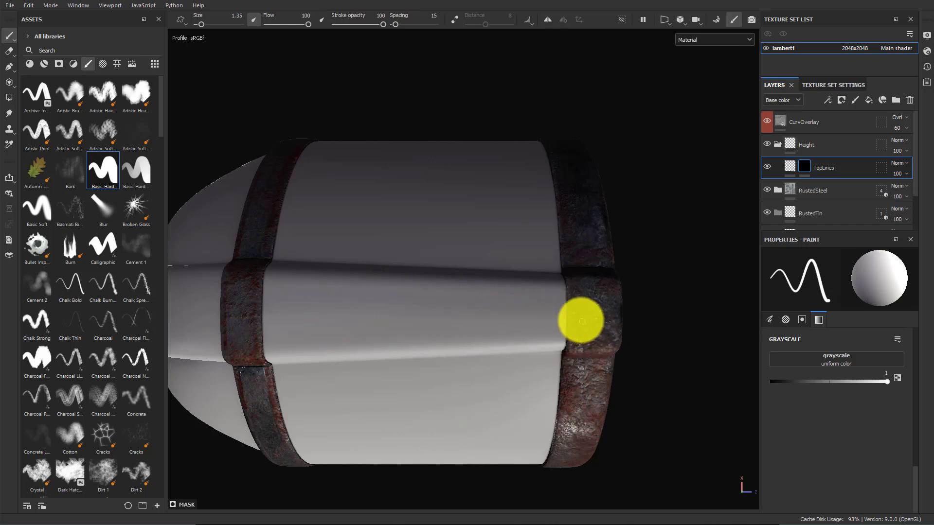
Reduce the brush size to 0.92 and paint three parallel straight seam lines across the top panel of the body
{"action": "mouse_move", "coordinate": [513, 313]}
{"action": "right_mouse_down", "text": "ctrl"}
{"action": "mouse_move", "coordinate": [508, 300]}
{"action": "mouse_move", "coordinate": [523, 304]}
{"action": "right_mouse_up", "text": "ctrl"}
{"action": "scroll", "coordinate": [875, 422], "scroll_direction": "up", "scroll_amount": 10}
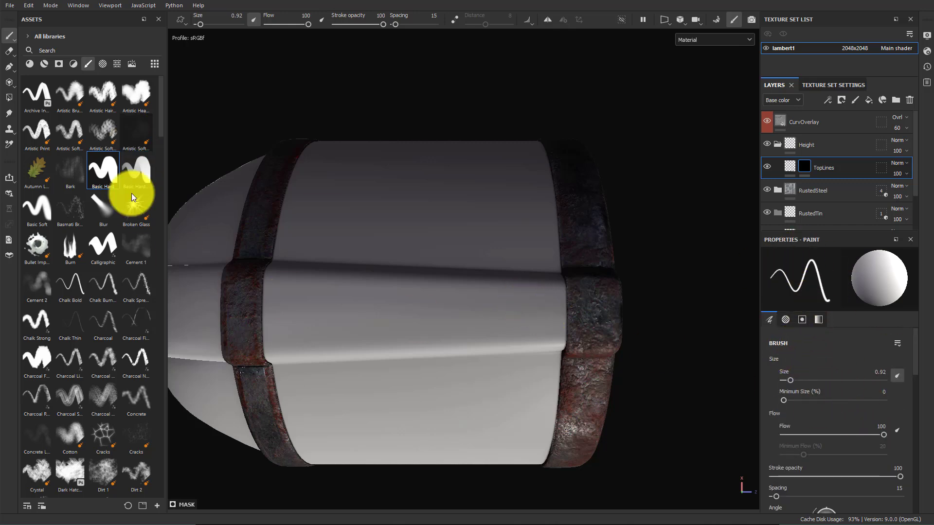
{"action": "scroll", "coordinate": [841, 409], "scroll_direction": "down", "scroll_amount": 3}
{"action": "scroll", "coordinate": [831, 411], "scroll_direction": "down", "scroll_amount": 8}
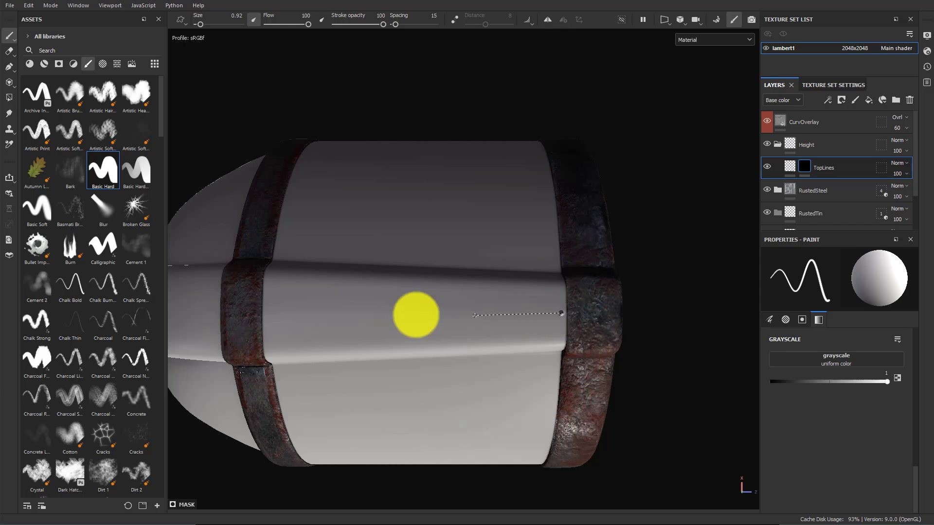
{"action": "key", "text": "shift"}
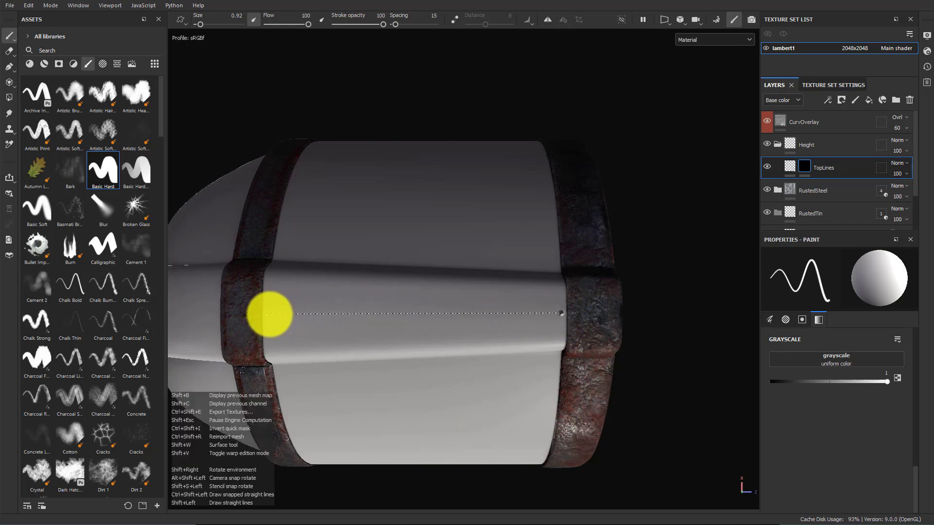
{"action": "left_click", "coordinate": [269, 315], "text": "shift"}
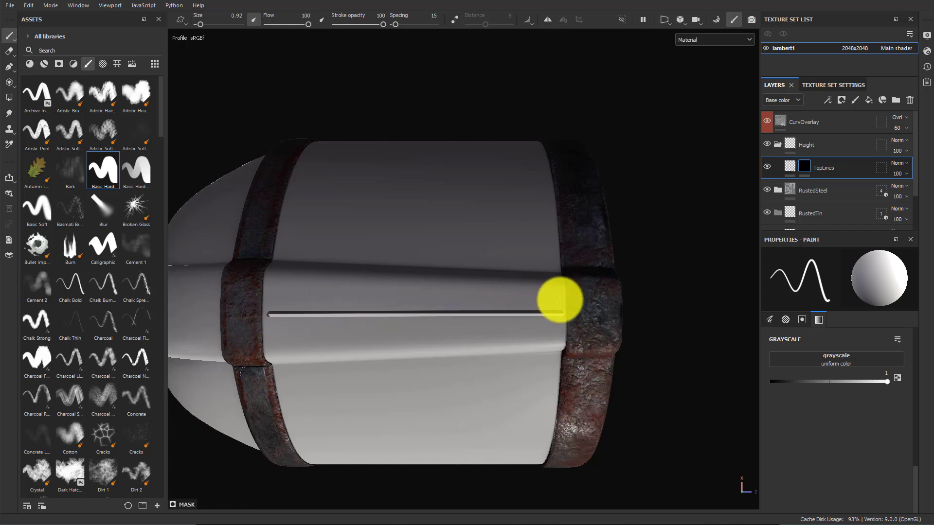
{"action": "key", "text": "shift"}
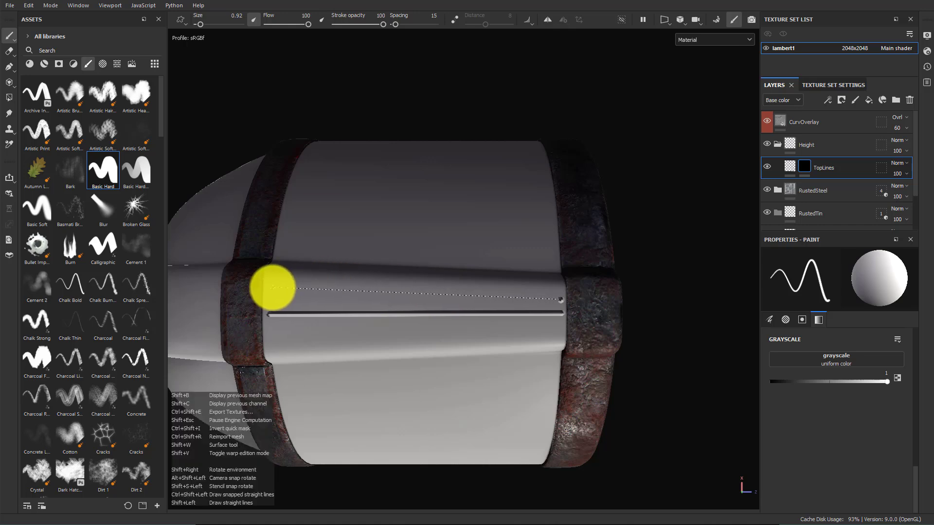
{"action": "left_click", "coordinate": [275, 288], "text": "shift"}
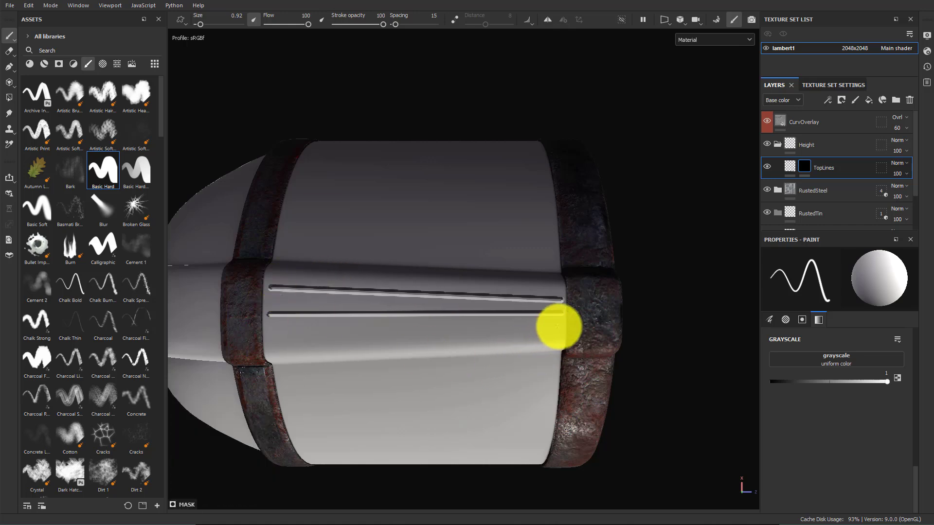
{"action": "left_click", "coordinate": [560, 328]}
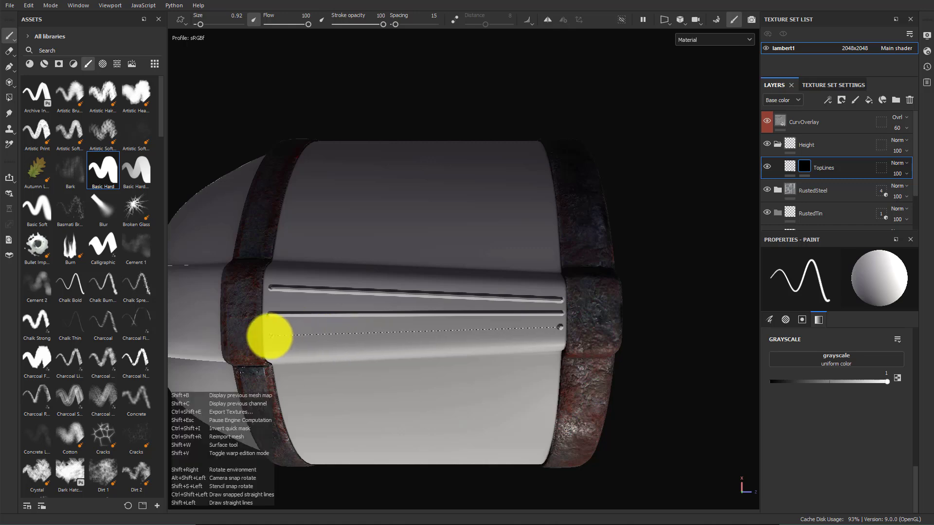
{"action": "left_click", "coordinate": [273, 339], "text": "shift"}
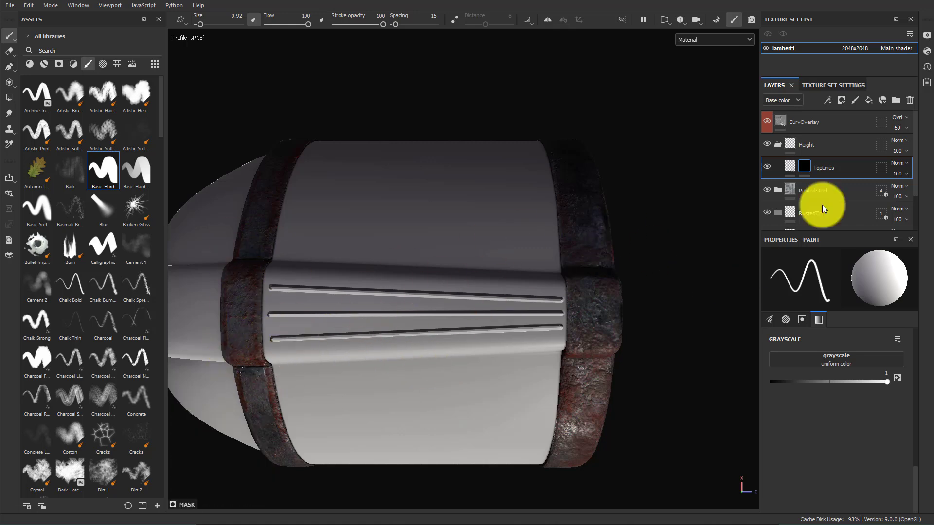
Lower the TopLines fill's height value to about 0.67
{"action": "left_click", "coordinate": [792, 167]}
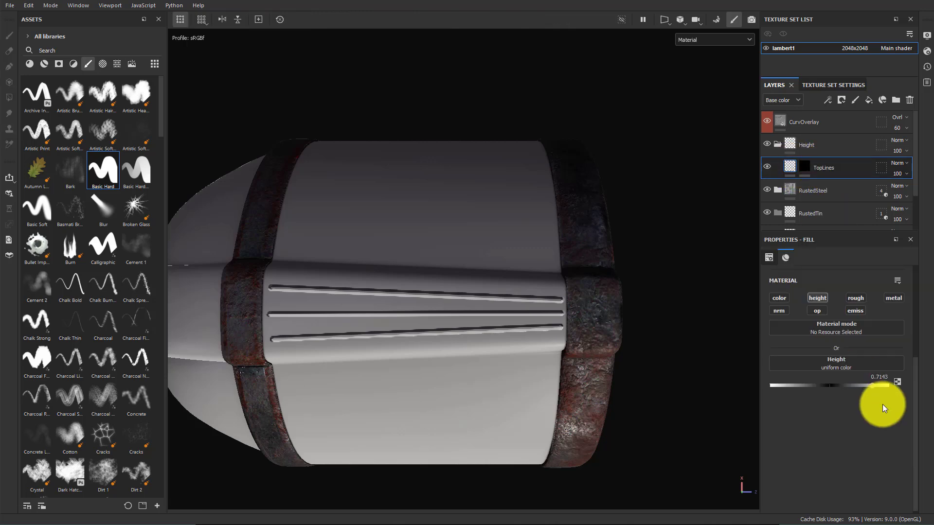
{"action": "mouse_move", "coordinate": [873, 384]}
{"action": "left_mouse_down"}
{"action": "mouse_move", "coordinate": [774, 382]}
{"action": "mouse_move", "coordinate": [859, 384]}
{"action": "left_mouse_up"}
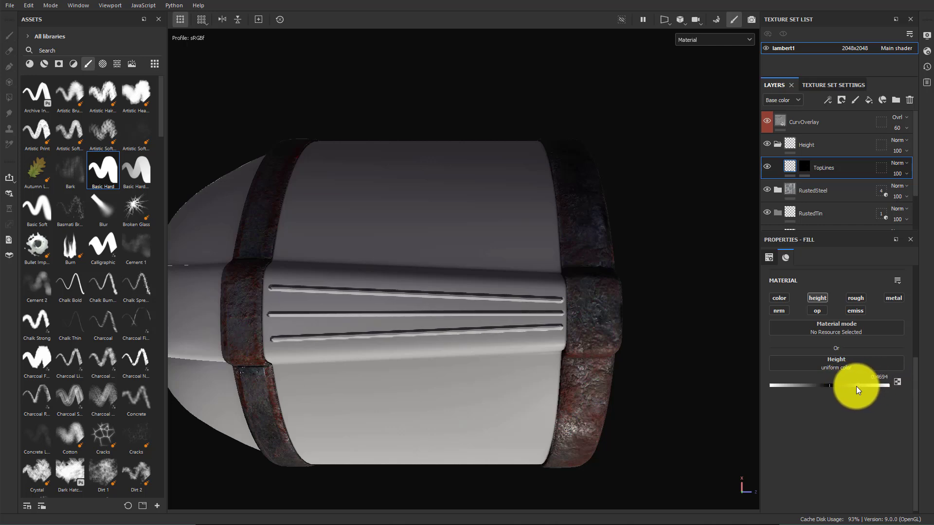
{"action": "left_click_drag", "start_coordinate": [851, 388], "coordinate": [847, 385]}
Add a Blur filter to the TopLines layer's mask
{"action": "left_click", "coordinate": [805, 166]}
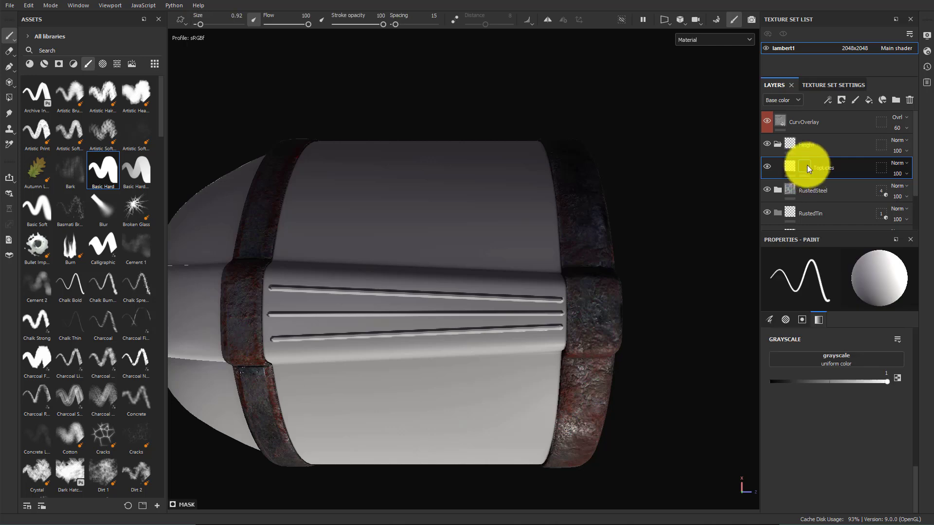
{"action": "right_click", "coordinate": [804, 164]}
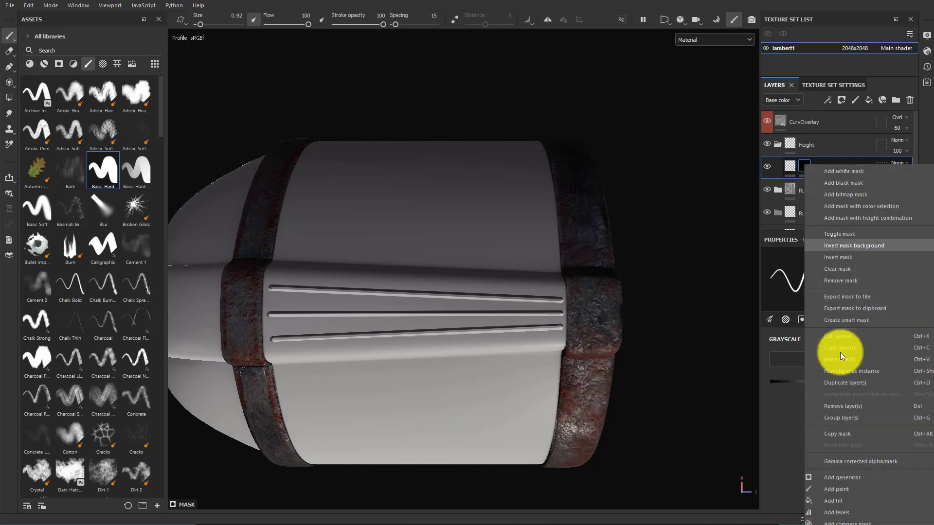
{"action": "left_click", "coordinate": [854, 508]}
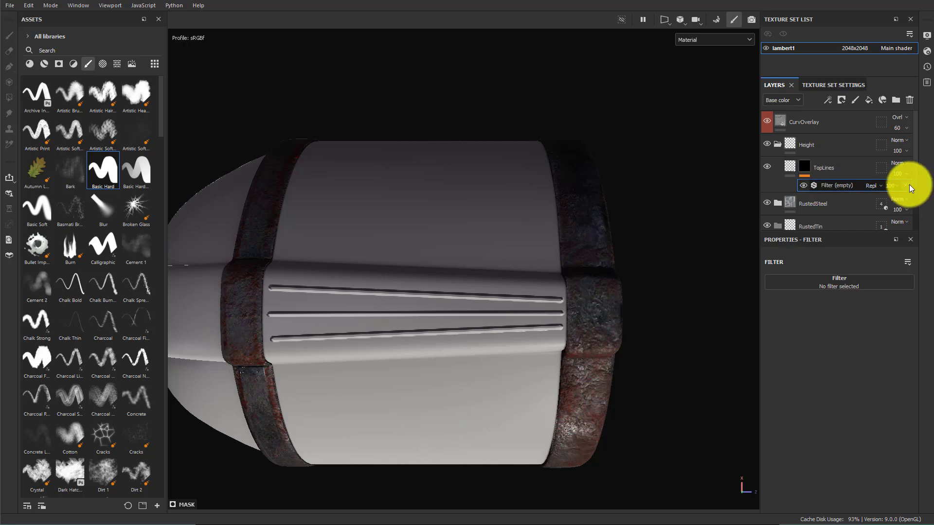
{"action": "left_click", "coordinate": [907, 184]}
{"action": "right_click", "coordinate": [805, 165]}
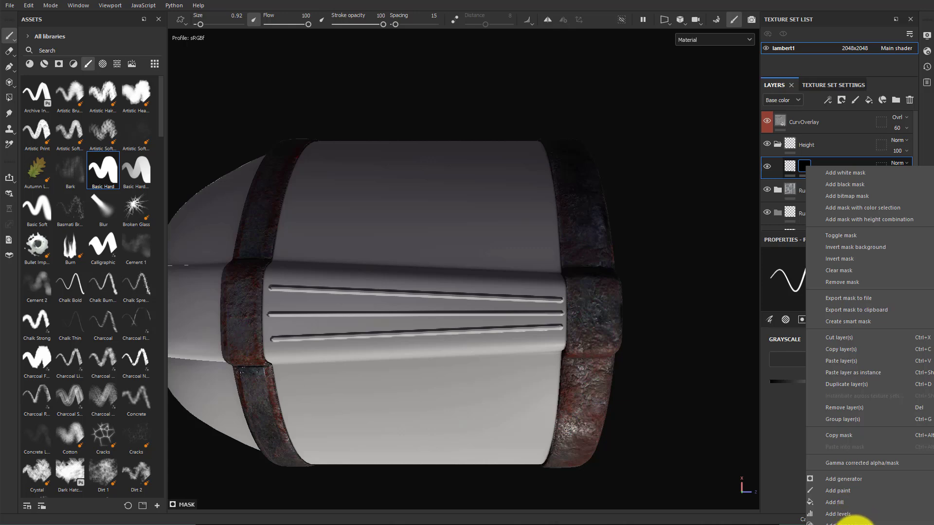
{"action": "left_click", "coordinate": [850, 523]}
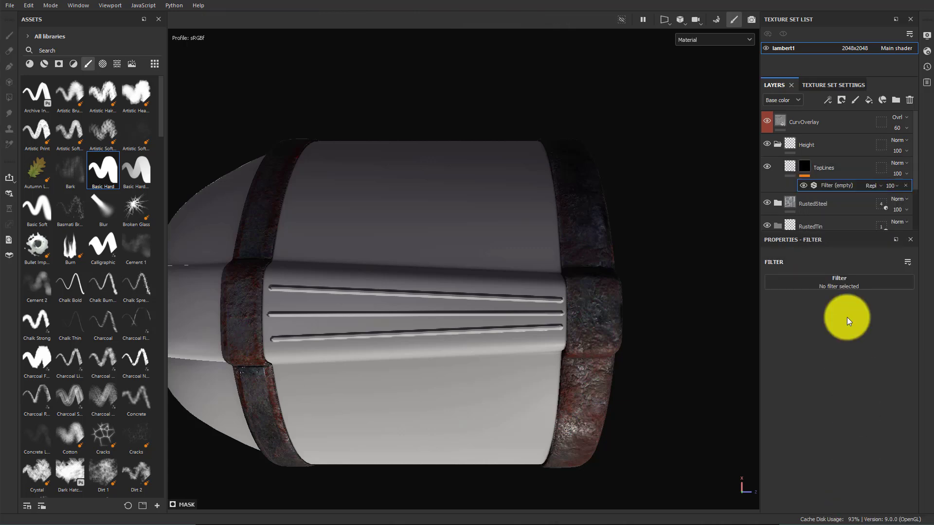
{"action": "left_click", "coordinate": [839, 281]}
{"action": "left_click", "coordinate": [916, 314]}
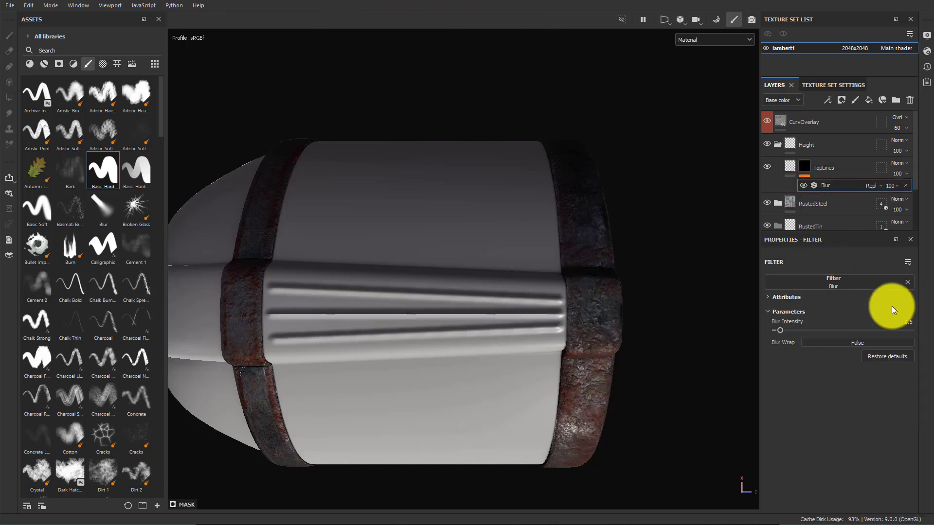
Adjust the Blur filter's intensity to about 0.9
{"action": "mouse_move", "coordinate": [779, 330]}
{"action": "left_mouse_down"}
{"action": "mouse_move", "coordinate": [795, 327]}
{"action": "mouse_move", "coordinate": [770, 327]}
{"action": "mouse_move", "coordinate": [781, 325]}
{"action": "left_mouse_up"}
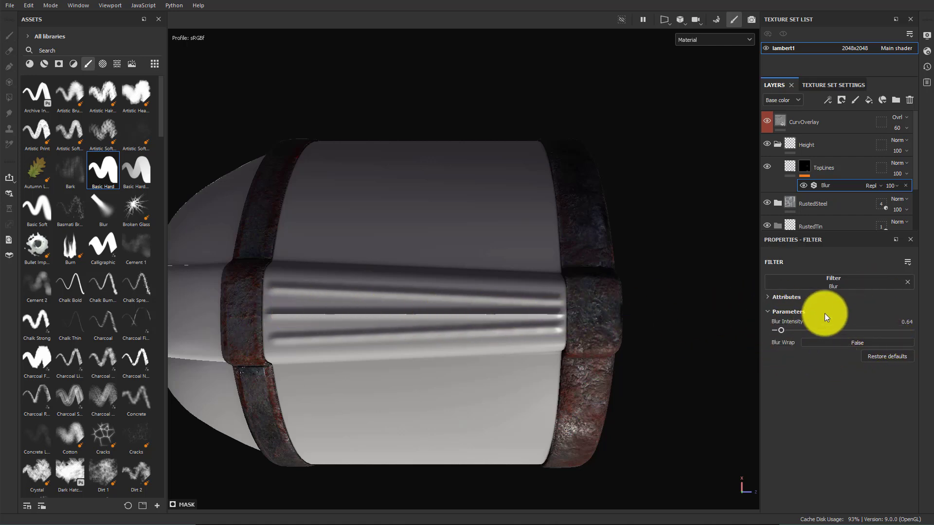
{"action": "left_click_drag", "start_coordinate": [781, 329], "coordinate": [782, 330]}
{"action": "left_click", "coordinate": [841, 343]}
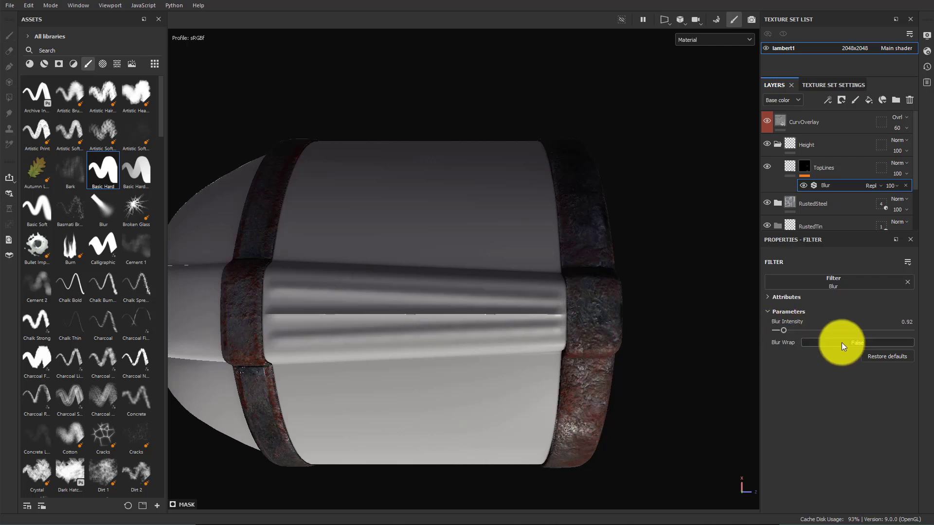
{"action": "left_click", "coordinate": [851, 344]}
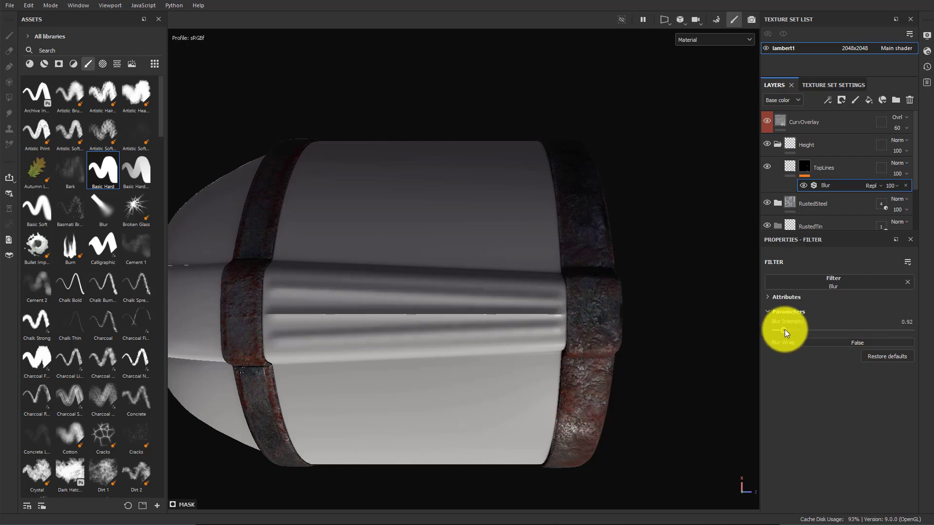
{"action": "left_click_drag", "start_coordinate": [783, 330], "coordinate": [776, 332]}
{"action": "left_click_drag", "start_coordinate": [570, 337], "coordinate": [712, 329], "text": "alt"}
{"action": "middle_click_drag", "start_coordinate": [657, 365], "coordinate": [555, 329], "text": "alt"}
{"action": "right_click_drag", "start_coordinate": [542, 333], "coordinate": [541, 348], "text": "alt"}
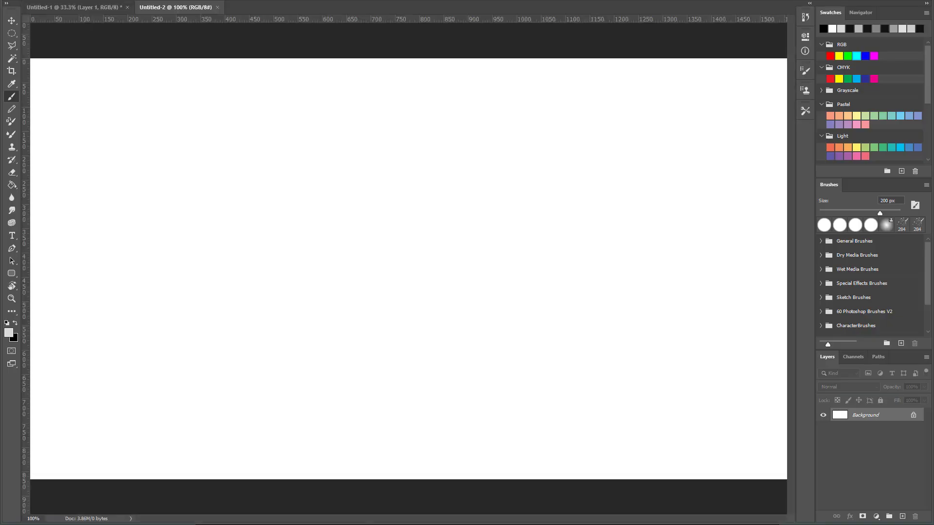
Switch to Photoshop and open the file-open dialog
{"action": "left_click", "coordinate": [38, 5]}
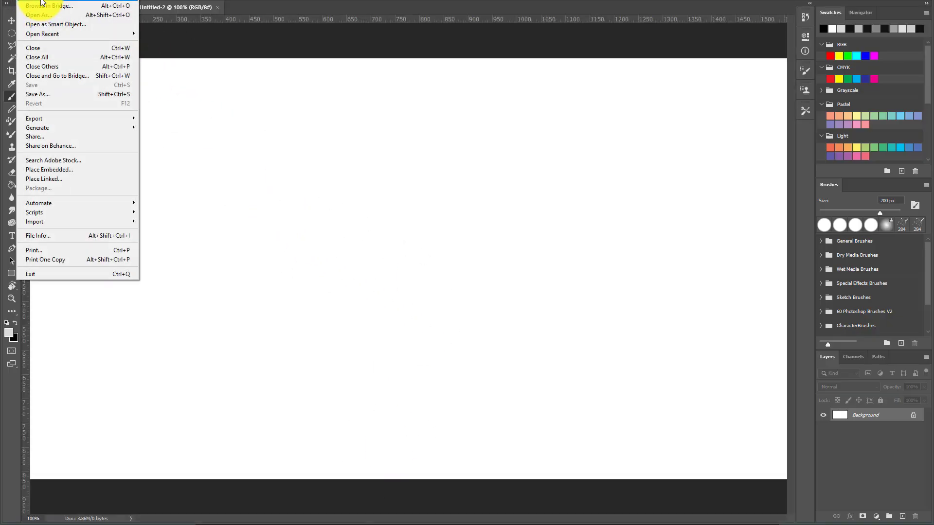
{"action": "left_click", "coordinate": [41, 2]}
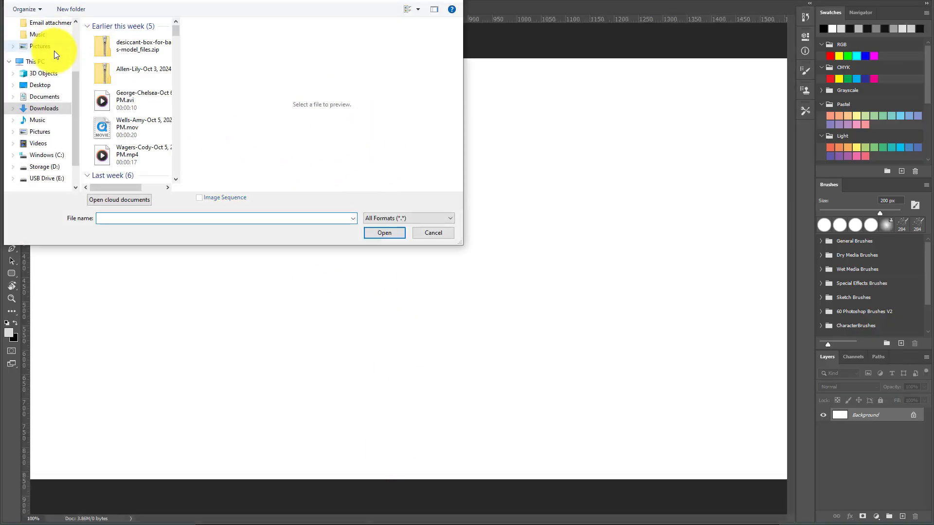
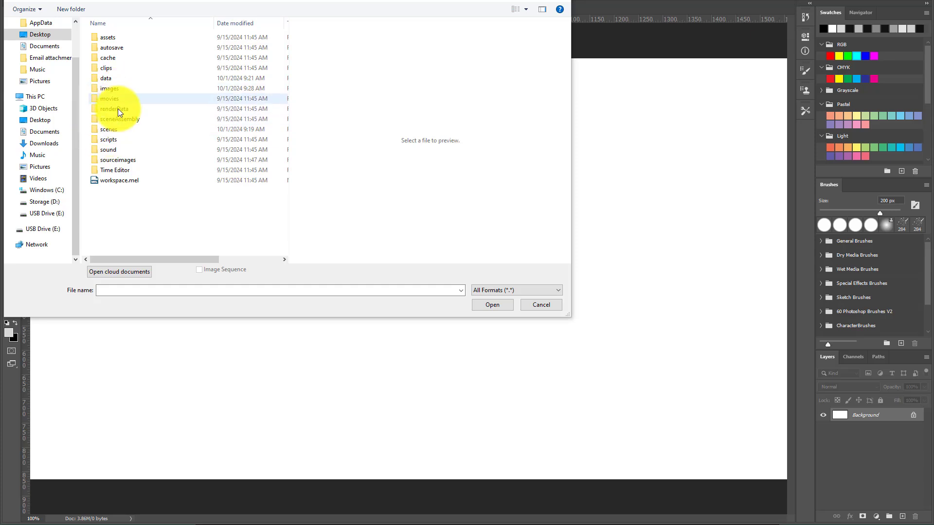
Open DecalBoston_Details.png from the project's reference photos folder
{"action": "double_click", "coordinate": [126, 159]}
{"action": "double_click", "coordinate": [119, 49]}
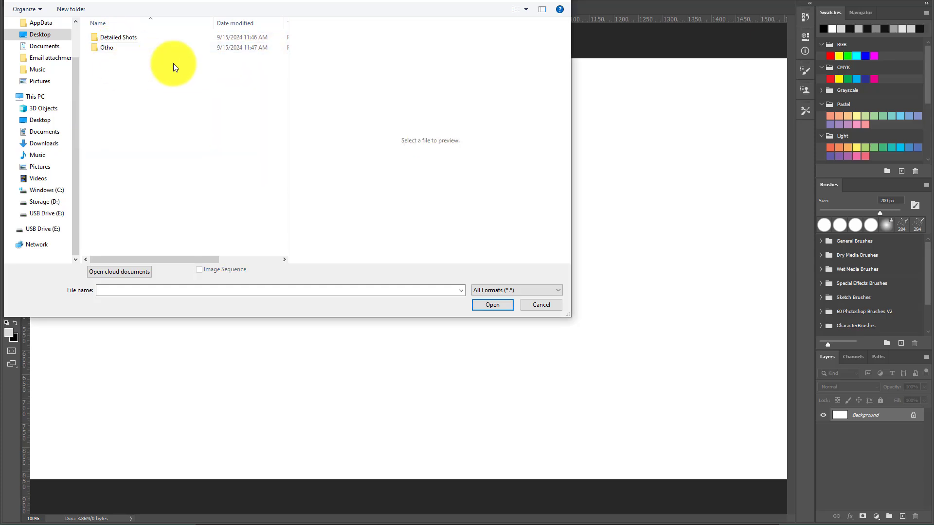
{"action": "left_click", "coordinate": [120, 38]}
{"action": "double_click", "coordinate": [120, 38]}
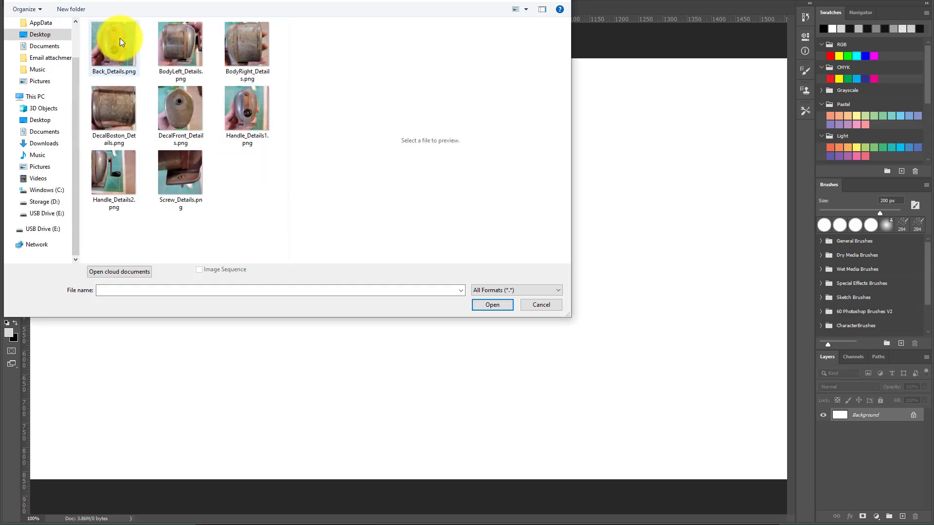
{"action": "left_click", "coordinate": [118, 103]}
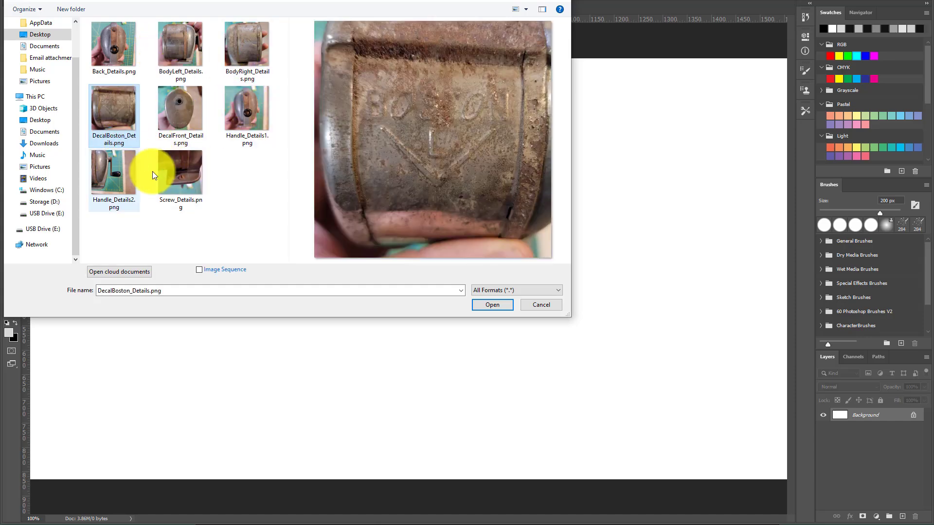
{"action": "left_click", "coordinate": [493, 306]}
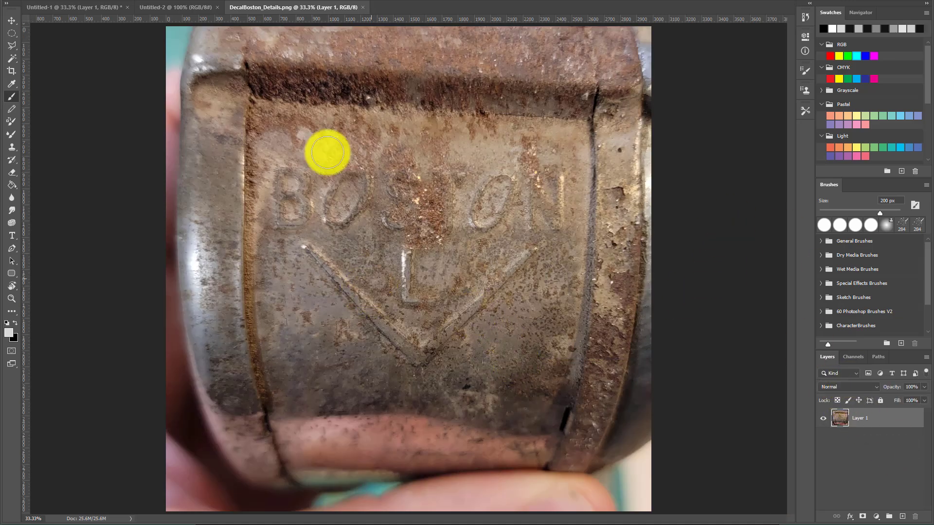
Resize the canvas to 2048 by 2048 pixels, accepting the clipping
{"action": "left_click", "coordinate": [57, 1]}
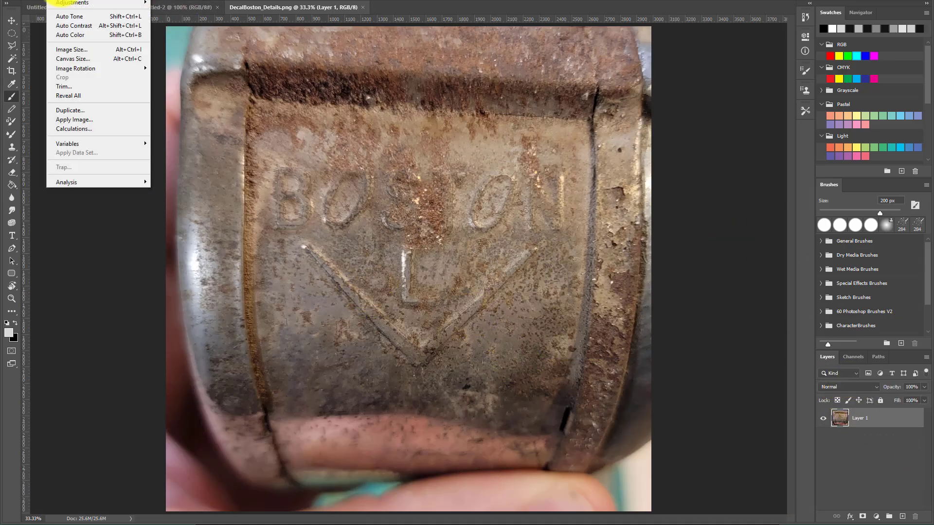
{"action": "left_click", "coordinate": [79, 56]}
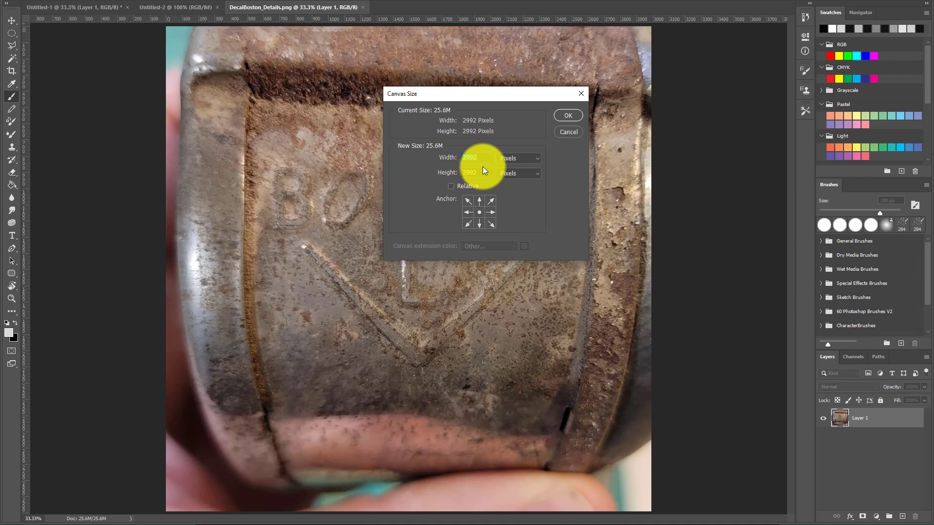
{"action": "type", "text": "2048"}
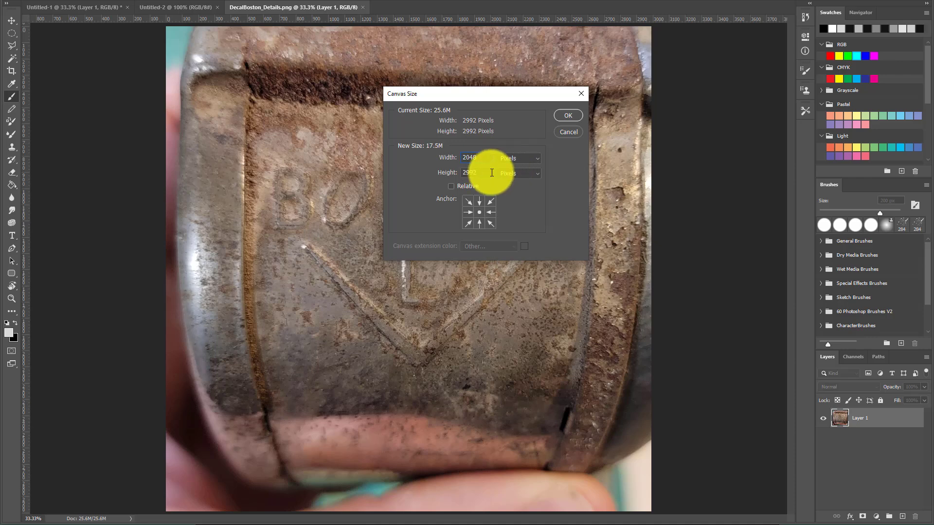
{"action": "key", "text": "Tab"}
{"action": "type", "text": "2048"}
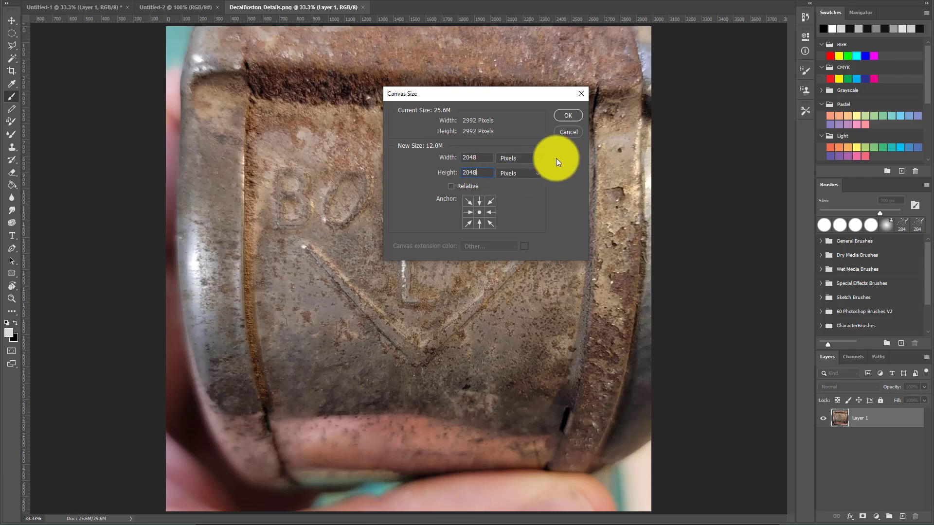
{"action": "left_click", "coordinate": [566, 117]}
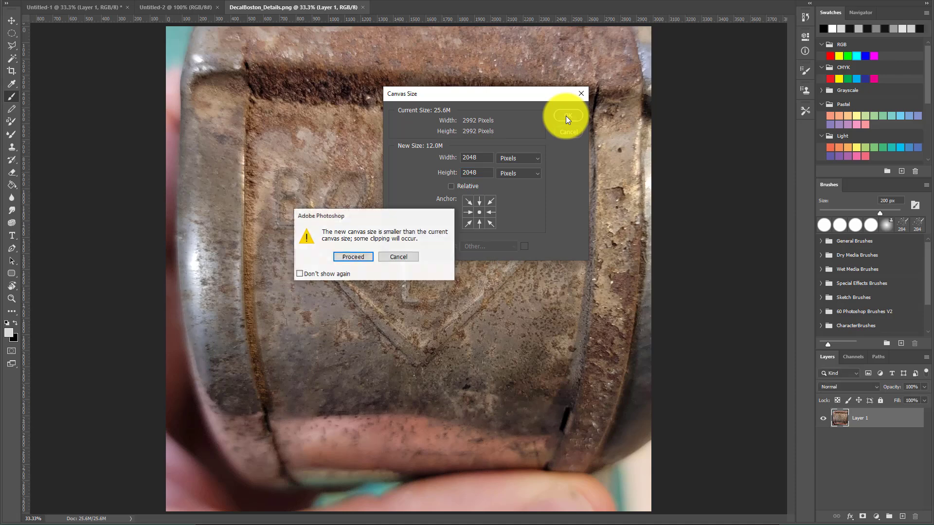
{"action": "left_click", "coordinate": [355, 255]}
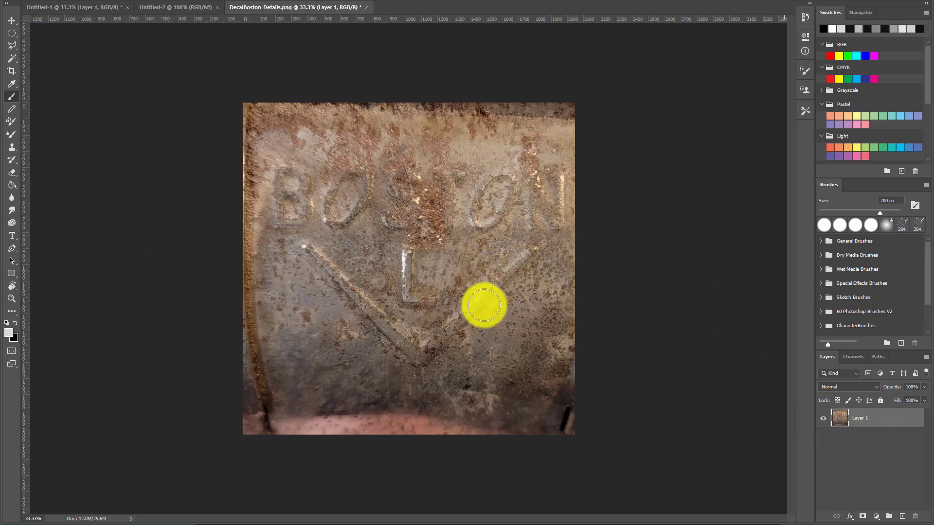
Reposition the photo within the square canvas with the Move tool and lock Layer 1
{"action": "key", "text": "v"}
{"action": "mouse_move", "coordinate": [468, 240]}
{"action": "left_mouse_down"}
{"action": "mouse_move", "coordinate": [393, 243]}
{"action": "mouse_move", "coordinate": [476, 214]}
{"action": "mouse_move", "coordinate": [489, 287]}
{"action": "mouse_move", "coordinate": [469, 255]}
{"action": "mouse_move", "coordinate": [486, 294]}
{"action": "left_mouse_up"}
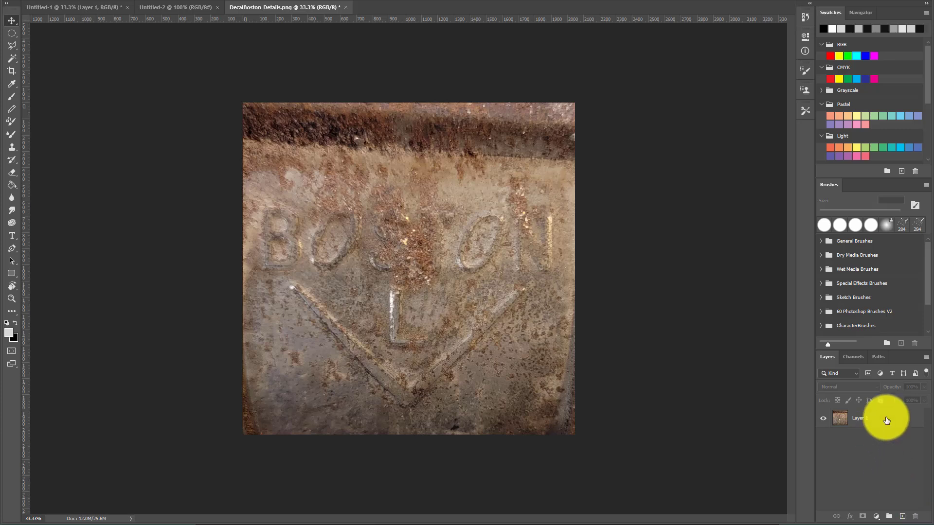
{"action": "left_click", "coordinate": [882, 400]}
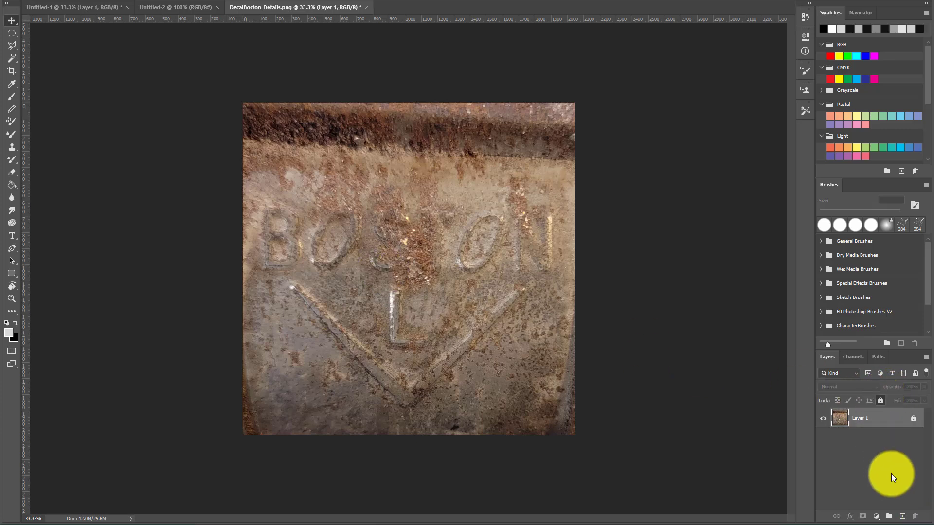
Add a new layer and fill it with black using the Paint Bucket tool
{"action": "left_click", "coordinate": [903, 517]}
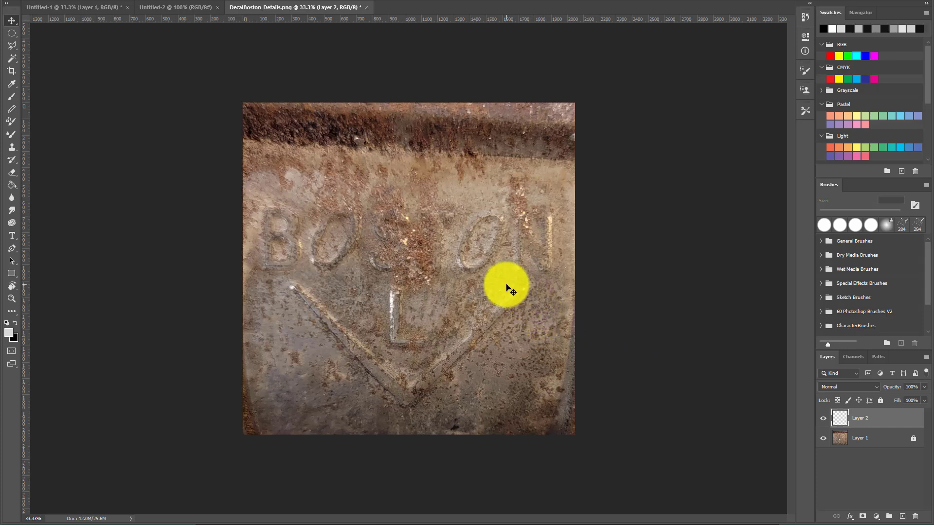
{"action": "left_click", "coordinate": [11, 185]}
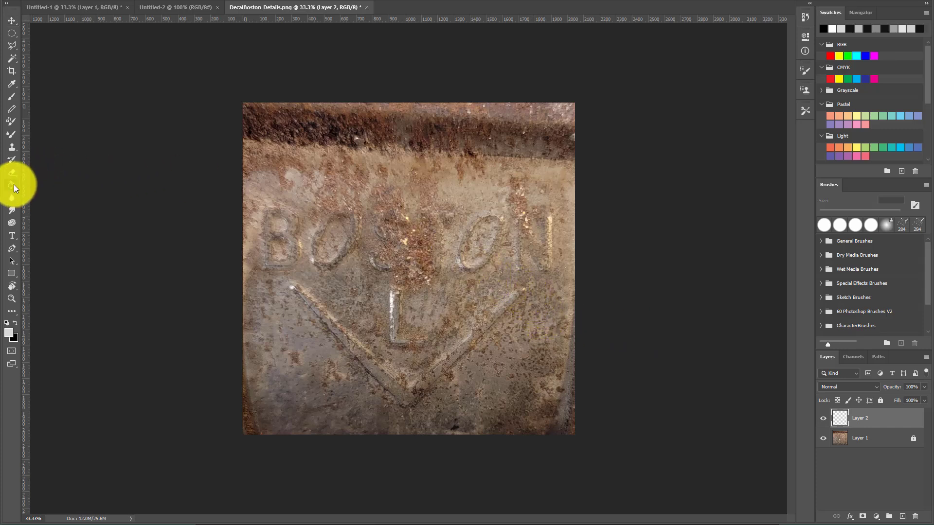
{"action": "right_click", "coordinate": [13, 185]}
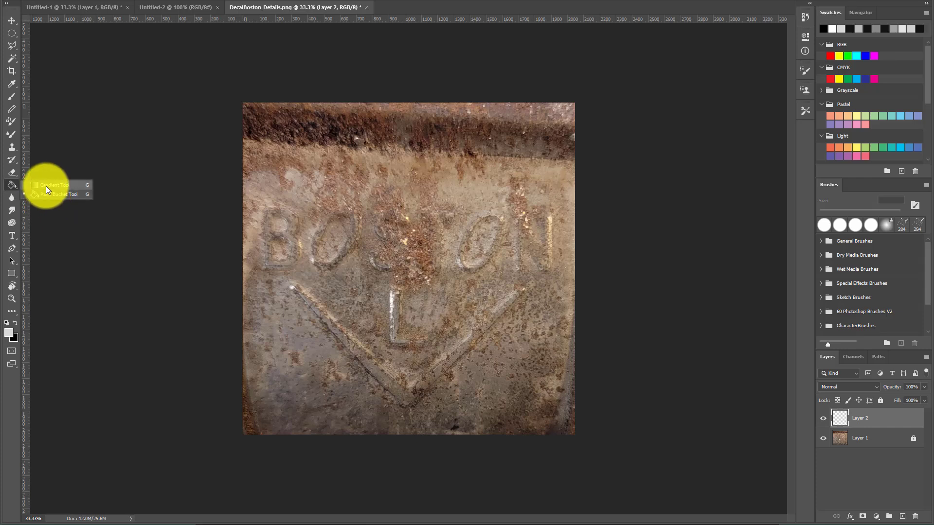
{"action": "left_click", "coordinate": [15, 323]}
{"action": "left_click", "coordinate": [451, 267]}
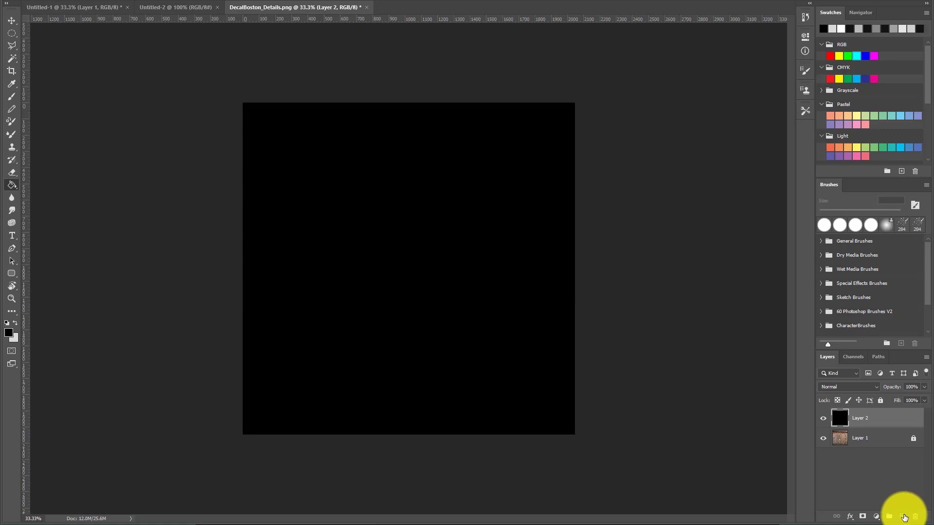
Add another layer, naming it Stamp, and rename the black layer Background
{"action": "left_click", "coordinate": [904, 517]}
{"action": "left_click", "coordinate": [863, 438]}
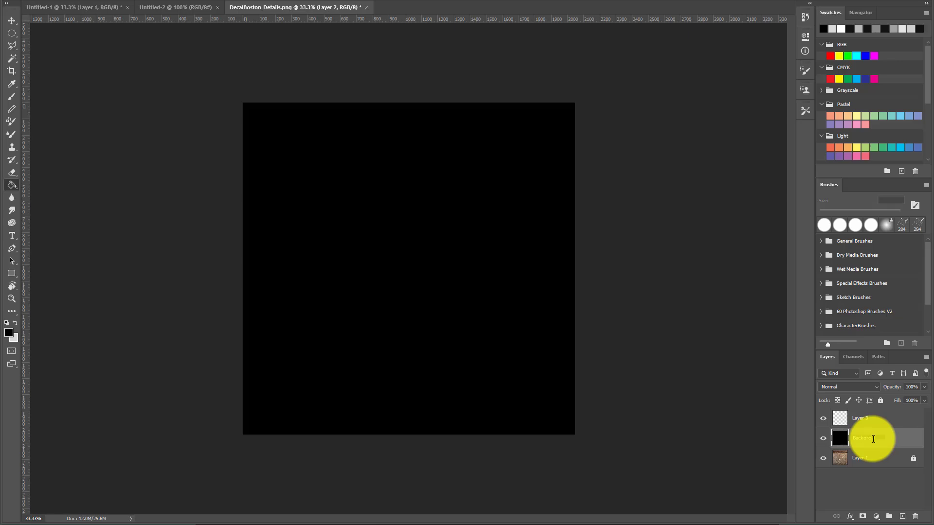
{"action": "left_click", "coordinate": [864, 419]}
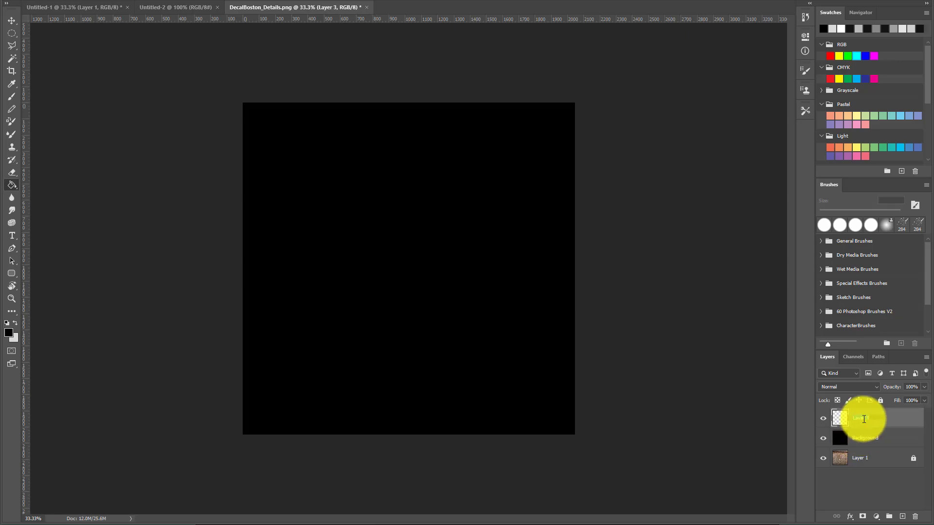
{"action": "left_click", "coordinate": [861, 457]}
{"action": "left_click", "coordinate": [847, 446]}
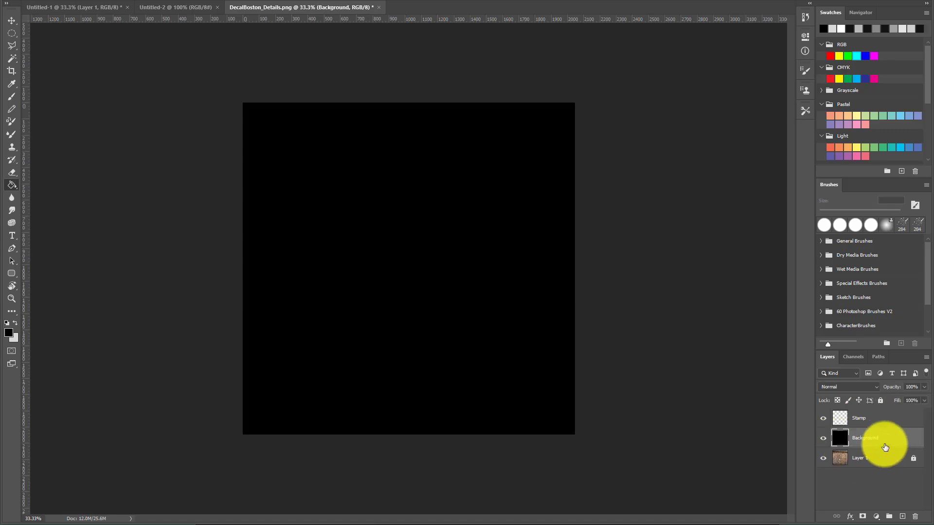
Reduce the Background layer's opacity and select the Stamp layer
{"action": "left_click_drag", "start_coordinate": [894, 387], "coordinate": [881, 391]}
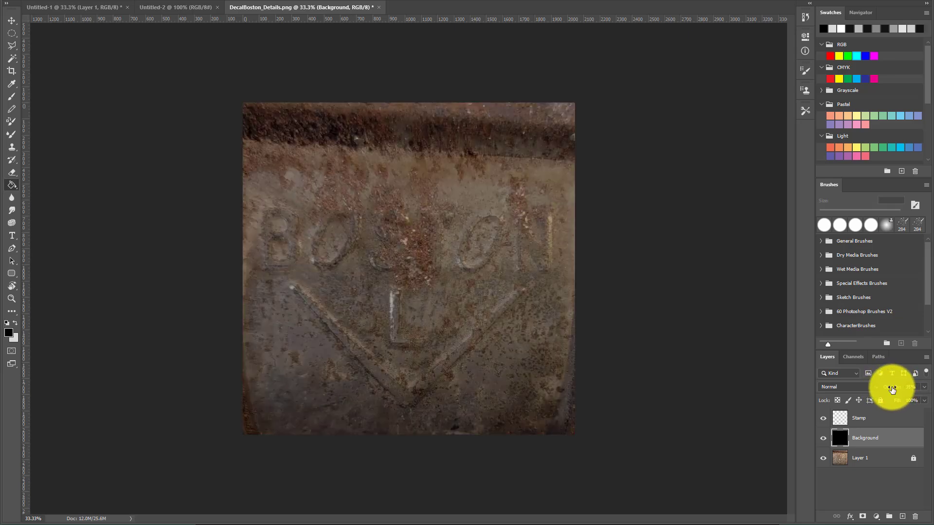
{"action": "left_click", "coordinate": [865, 418]}
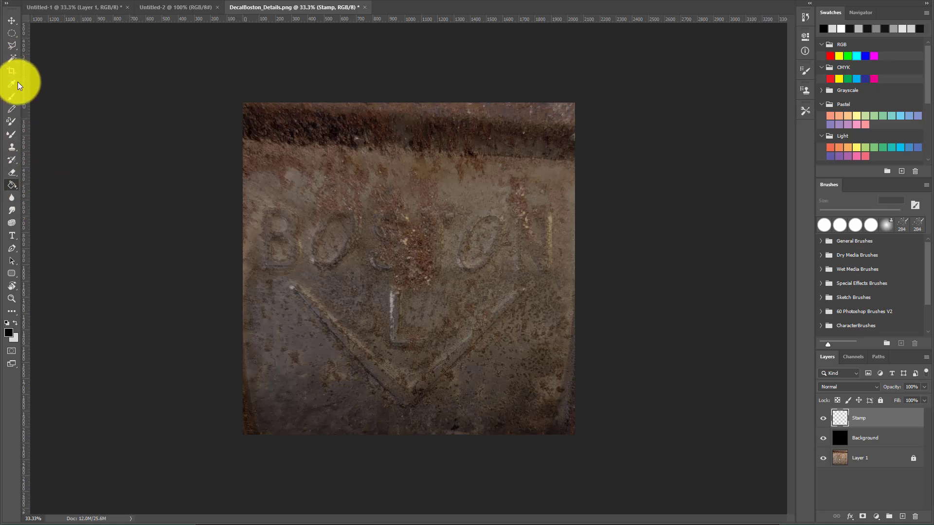
Trace the chevron V shape from the photo as a selection with the Polygonal Lasso tool
{"action": "left_click", "coordinate": [14, 45]}
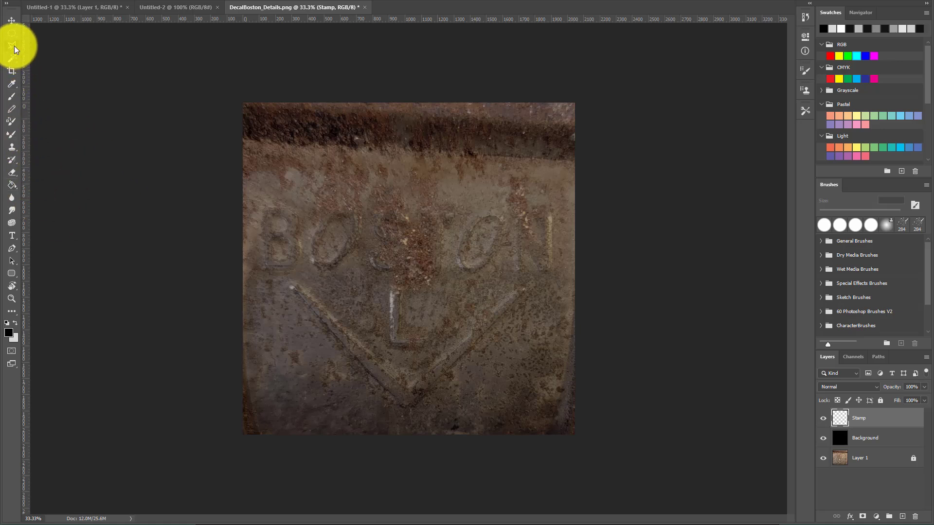
{"action": "left_click", "coordinate": [40, 54]}
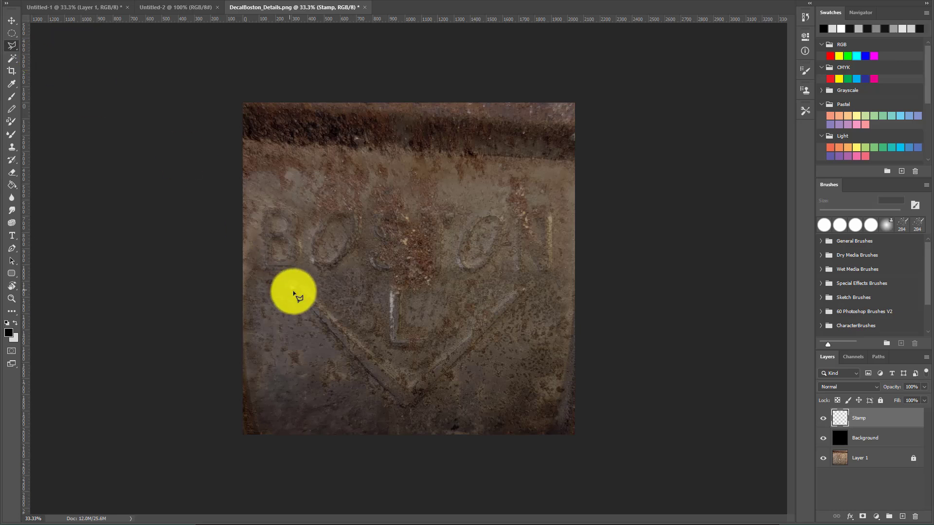
{"action": "left_click", "coordinate": [292, 288]}
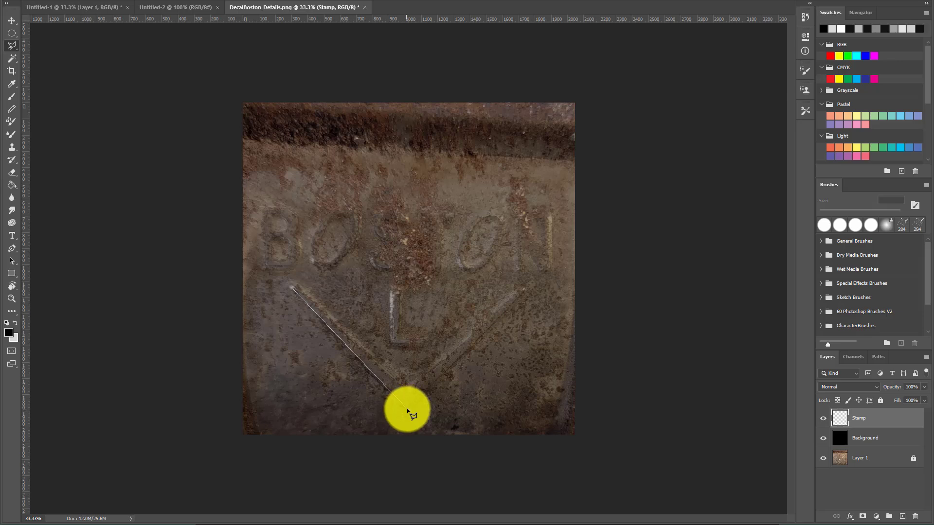
{"action": "left_click", "coordinate": [407, 409]}
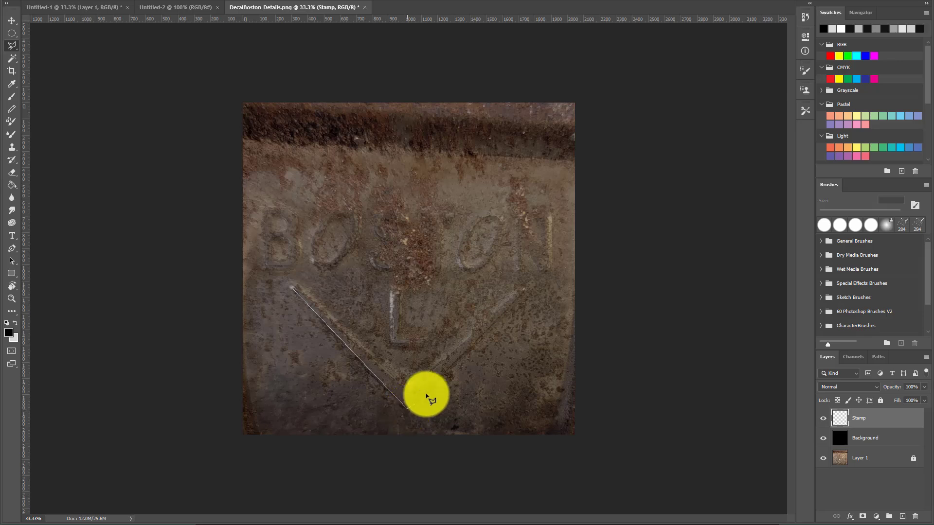
{"action": "left_click", "coordinate": [521, 291]}
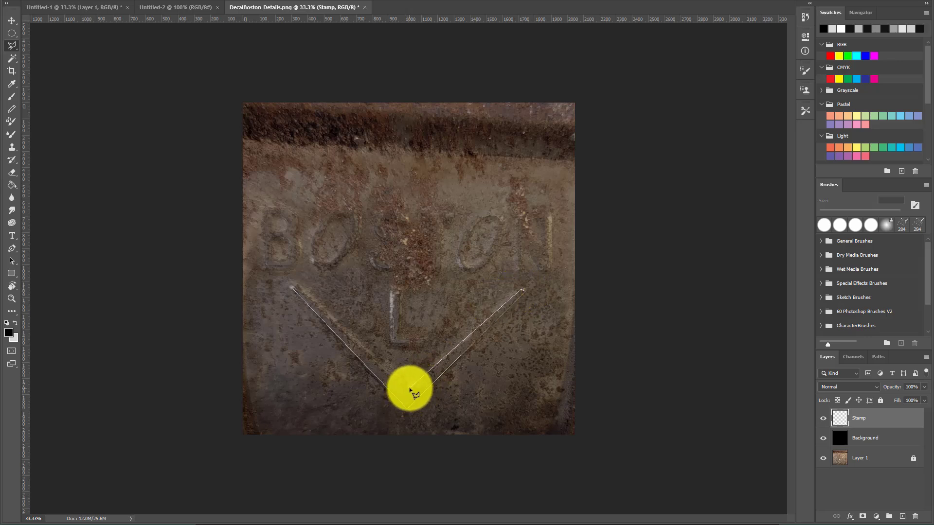
{"action": "left_click", "coordinate": [410, 389]}
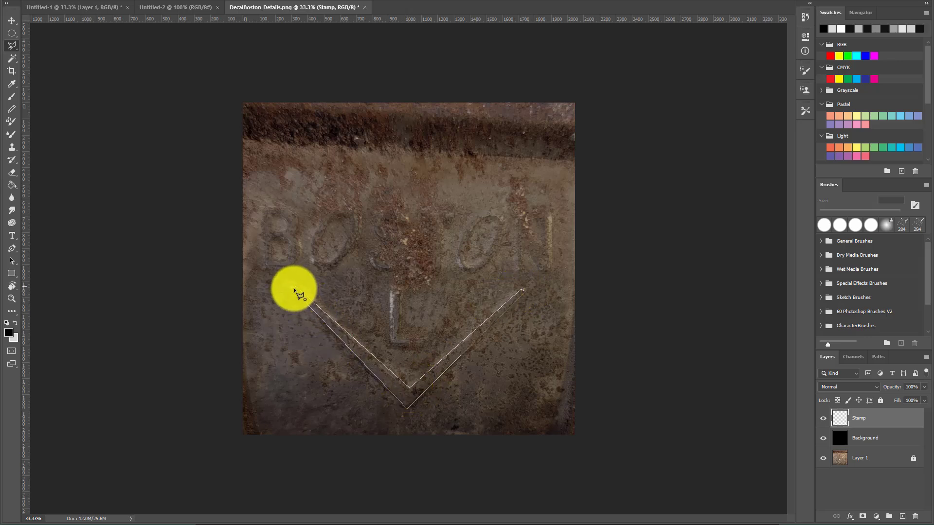
{"action": "left_click", "coordinate": [294, 290]}
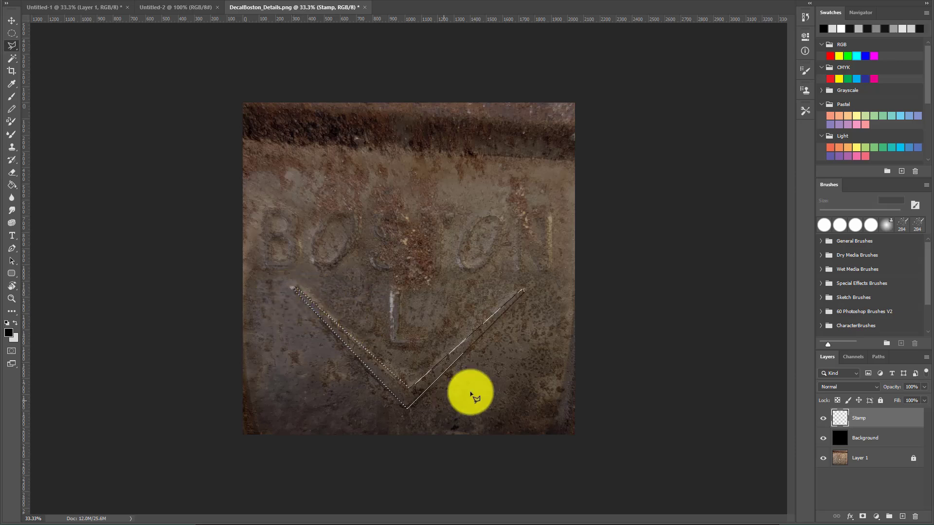
Fill the chevron selection with white on the Stamp layer
{"action": "key", "text": "g"}
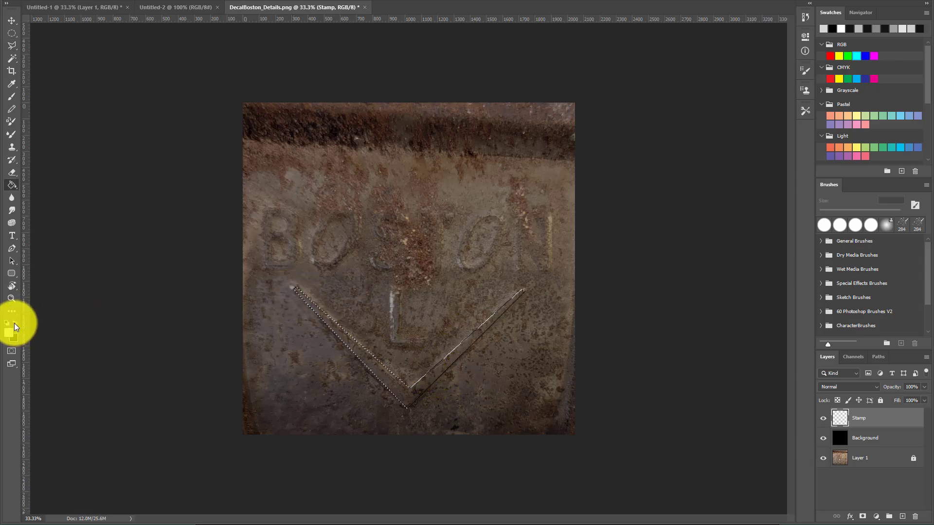
{"action": "left_click", "coordinate": [14, 323]}
{"action": "left_click", "coordinate": [377, 368]}
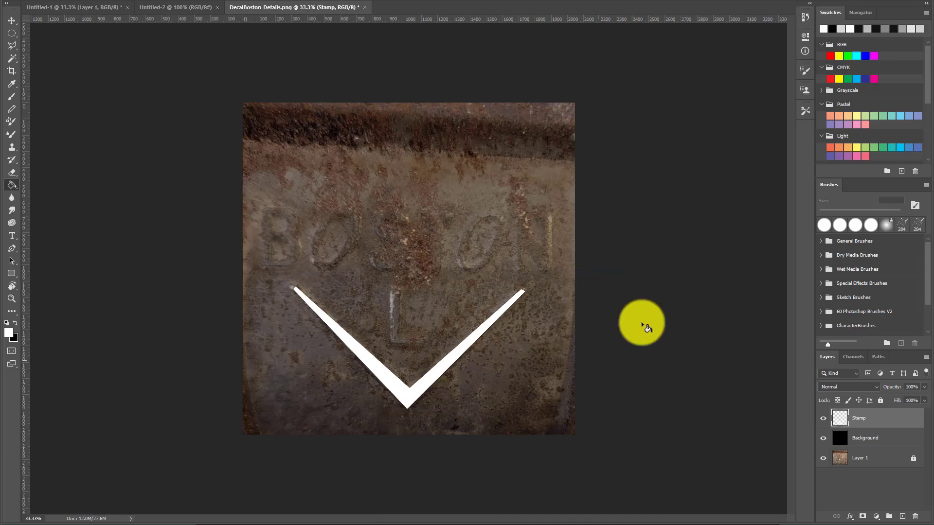
Add a text layer reading BOSTON above the chevron, near the embossed lettering
{"action": "key", "text": "t"}
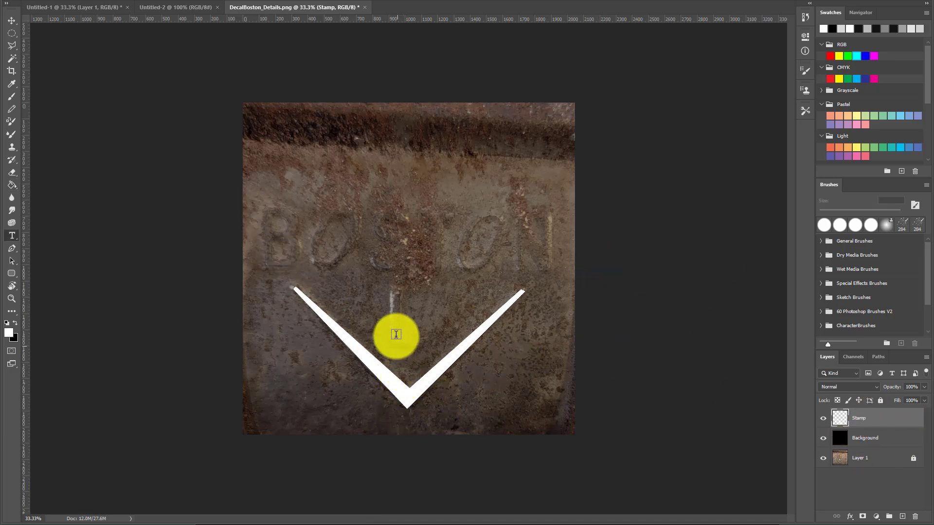
{"action": "left_click", "coordinate": [273, 225]}
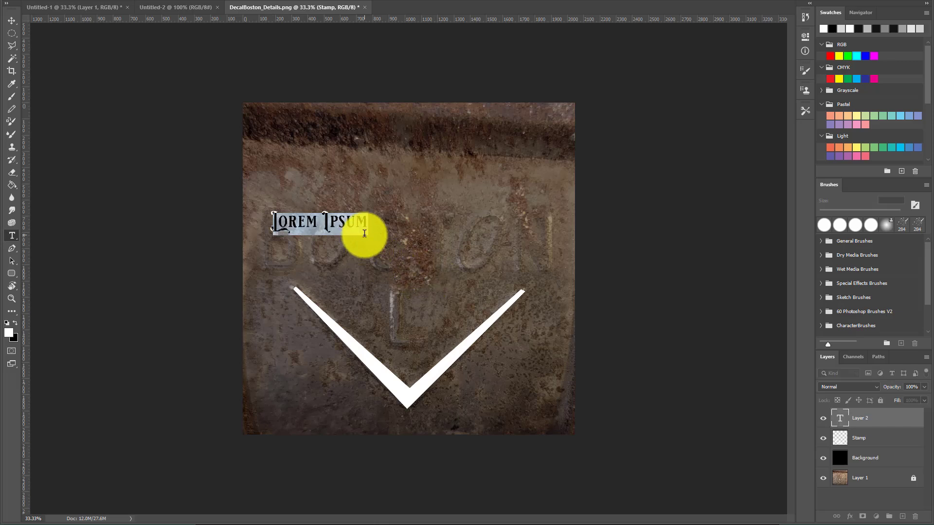
{"action": "type", "text": "BOSTON"}
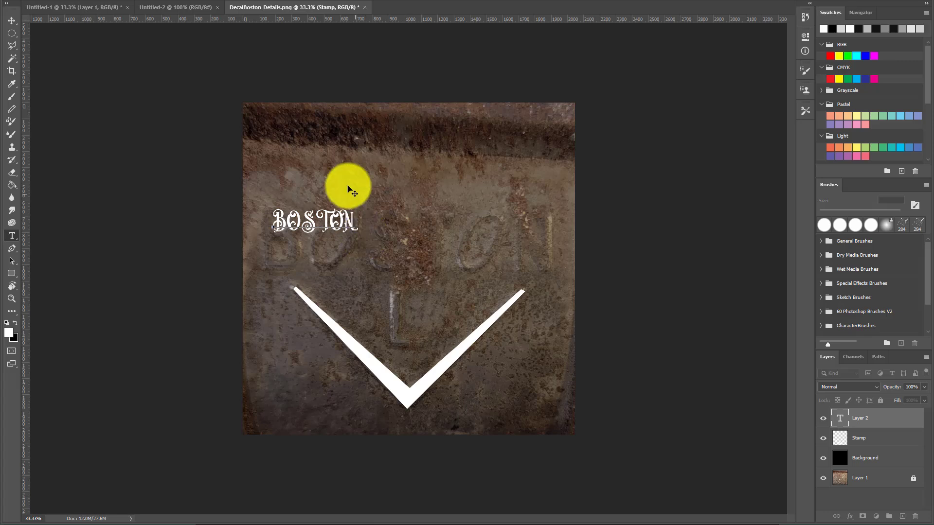
Change the BOSTON text's font to a sans-serif typeface in the Narrow Bold style
{"action": "left_click_drag", "start_coordinate": [358, 226], "coordinate": [264, 215]}
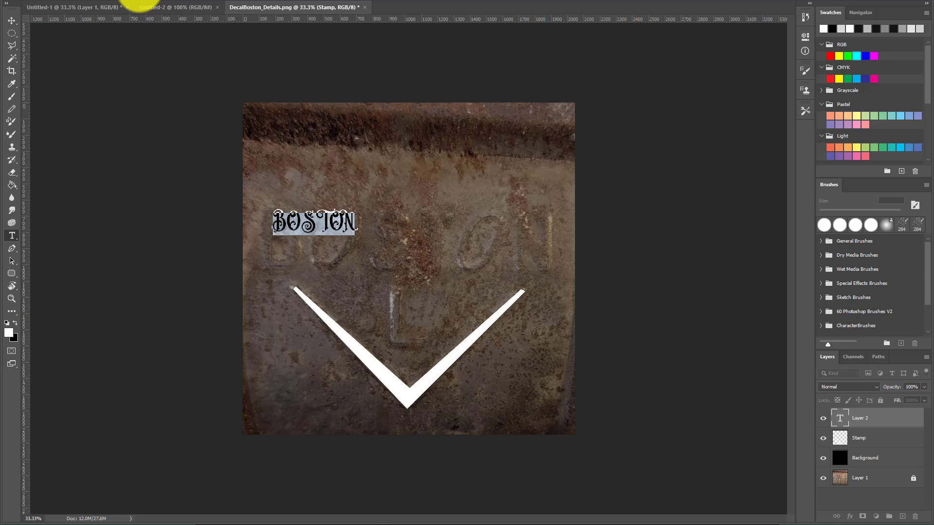
{"action": "left_click", "coordinate": [140, 3]}
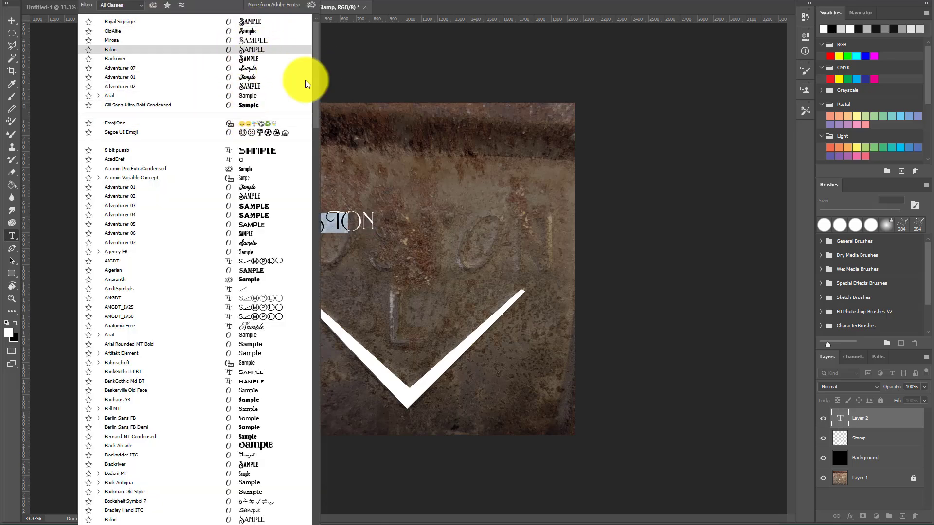
{"action": "key", "text": "Escape"}
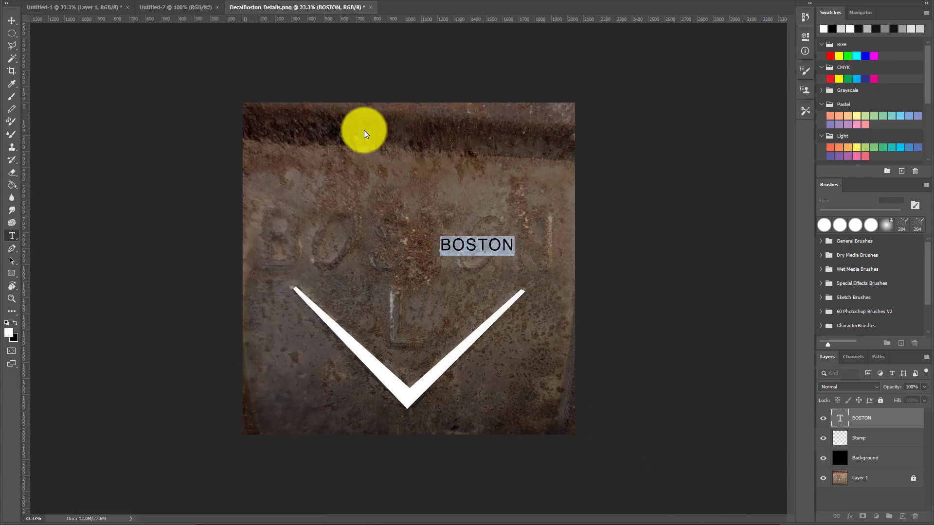
{"action": "left_click", "coordinate": [212, 2]}
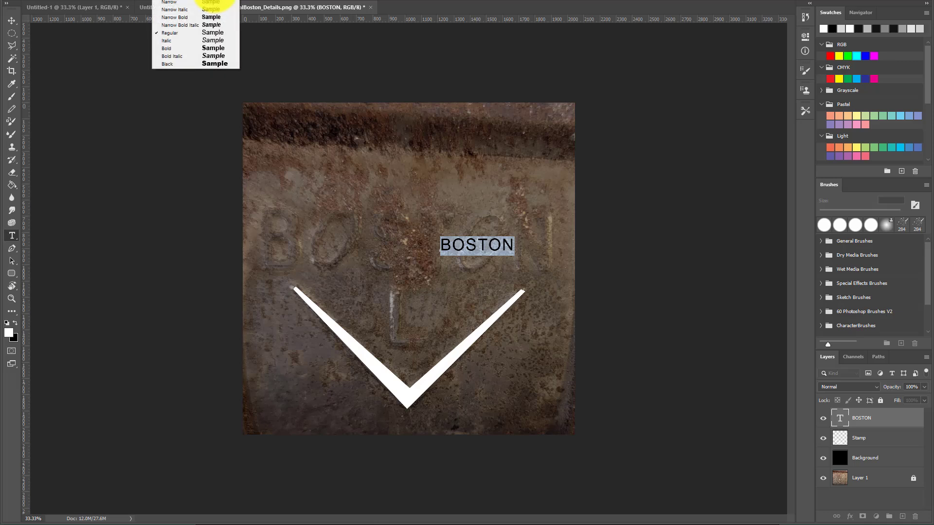
{"action": "left_click", "coordinate": [221, 17]}
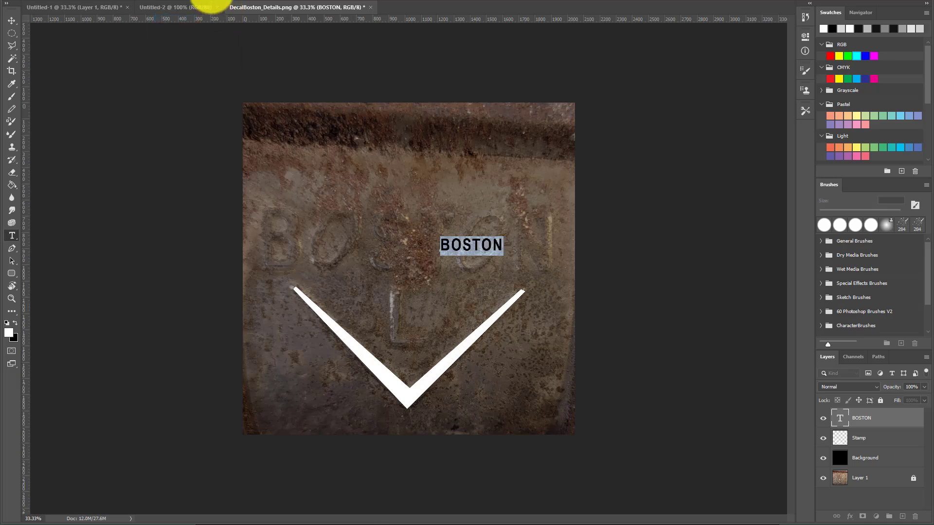
{"action": "left_click", "coordinate": [215, 2]}
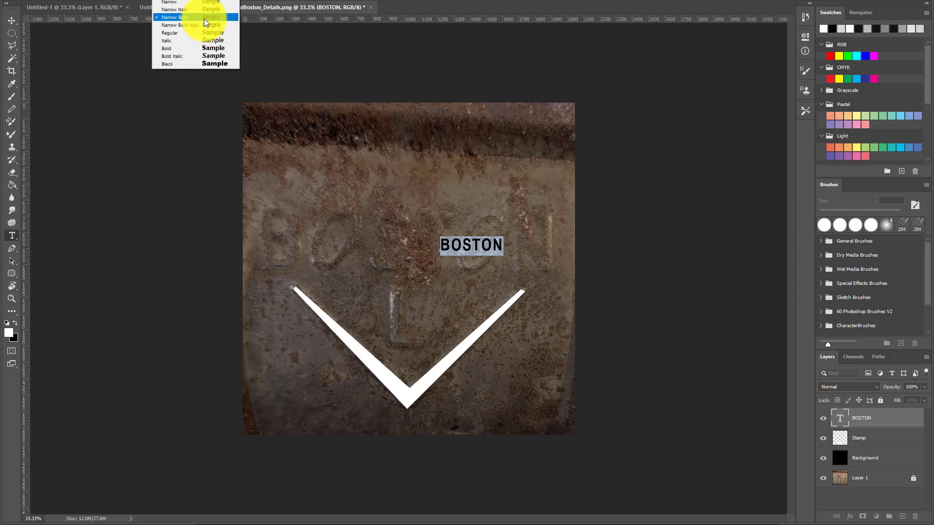
{"action": "left_click", "coordinate": [211, 17]}
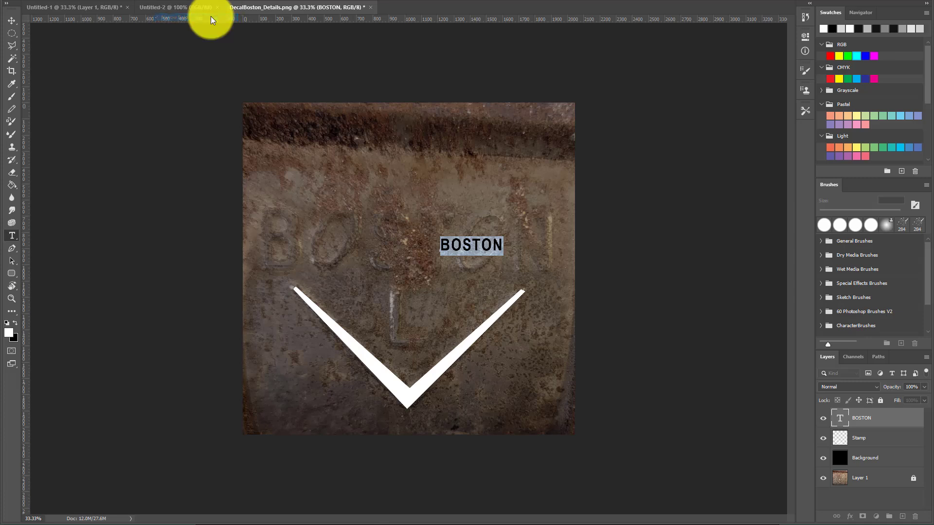
Move the BOSTON text onto the embossed lettering above the chevron
{"action": "left_click", "coordinate": [12, 21]}
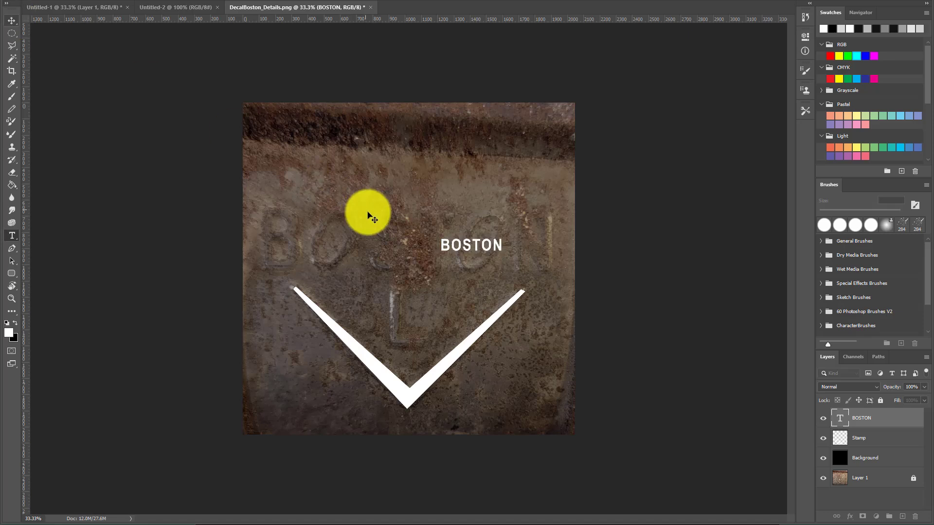
{"action": "left_click_drag", "start_coordinate": [466, 251], "coordinate": [366, 257]}
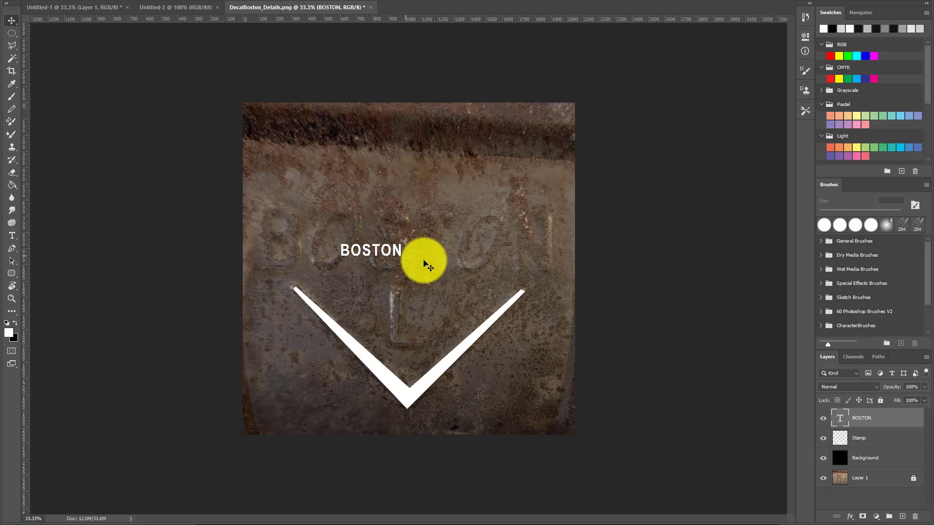
{"action": "key", "text": "t"}
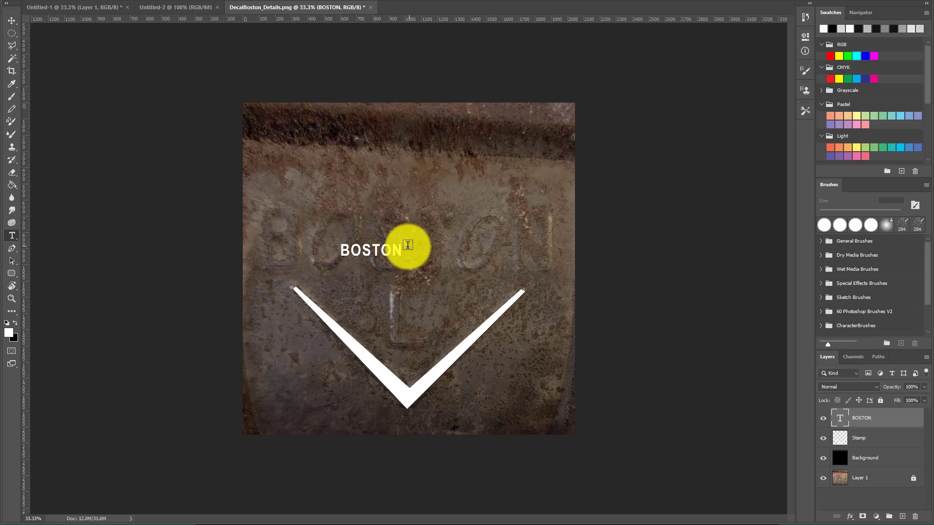
{"action": "left_click", "coordinate": [12, 20]}
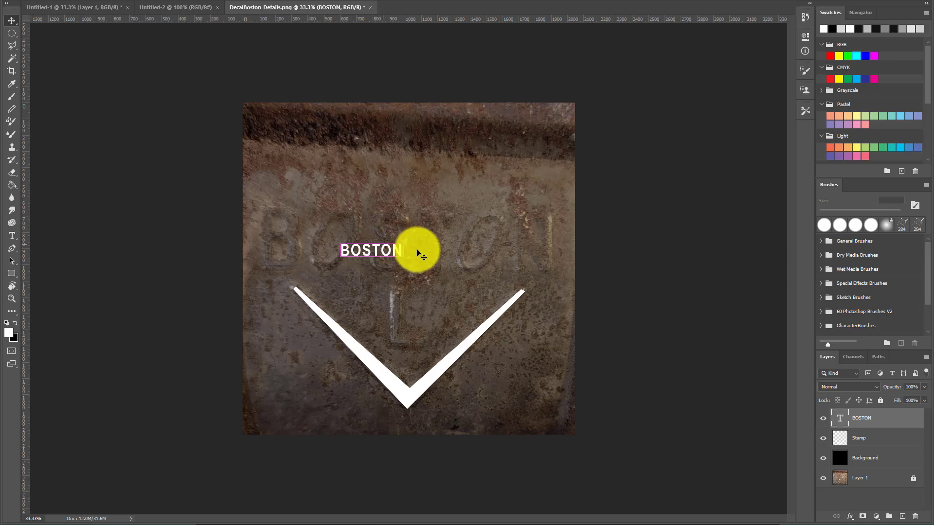
Scale the BOSTON text up with Free Transform so it covers the embossed BOSTON lettering
{"action": "key", "text": "ctrl+t"}
{"action": "left_click_drag", "start_coordinate": [406, 244], "coordinate": [607, 166]}
{"action": "left_click_drag", "start_coordinate": [496, 194], "coordinate": [421, 219]}
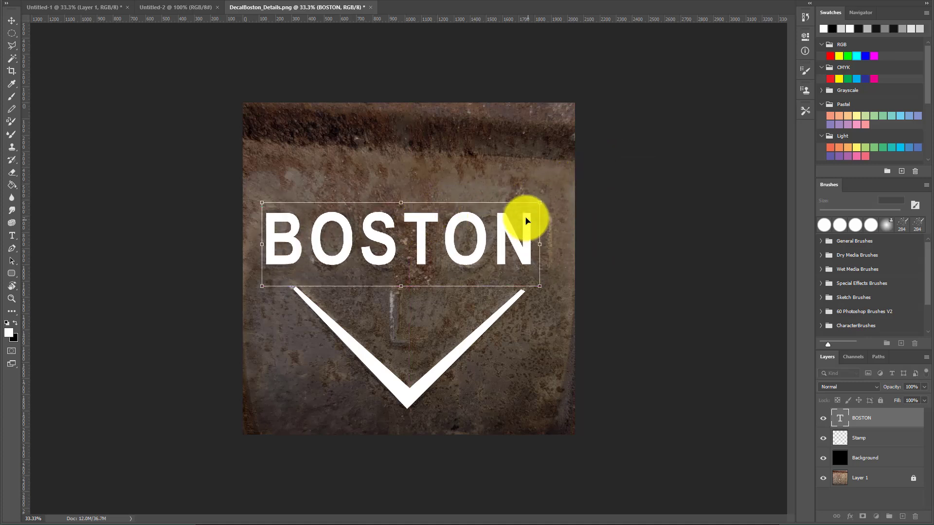
{"action": "mouse_move", "coordinate": [539, 203]}
{"action": "left_mouse_down"}
{"action": "mouse_move", "coordinate": [558, 194]}
{"action": "mouse_move", "coordinate": [545, 203]}
{"action": "left_mouse_up"}
{"action": "left_click_drag", "start_coordinate": [427, 229], "coordinate": [430, 237]}
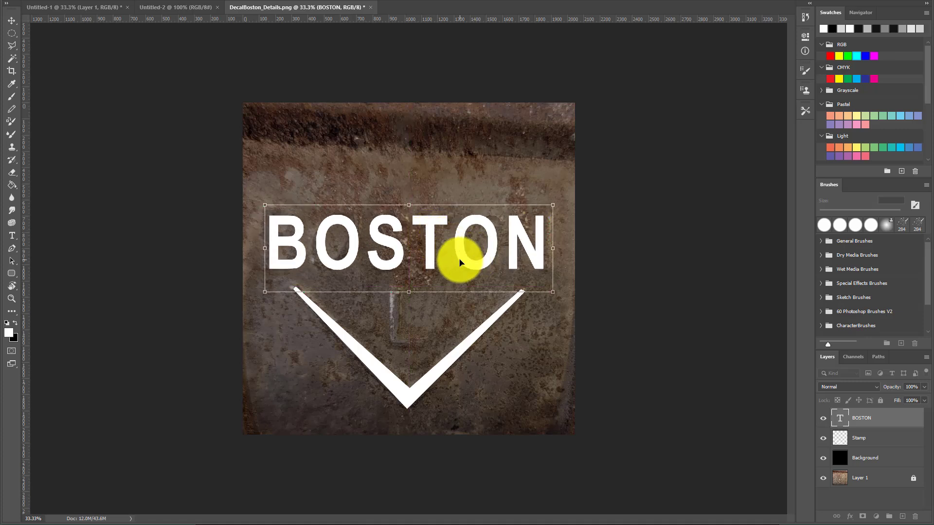
{"action": "key", "text": "Return"}
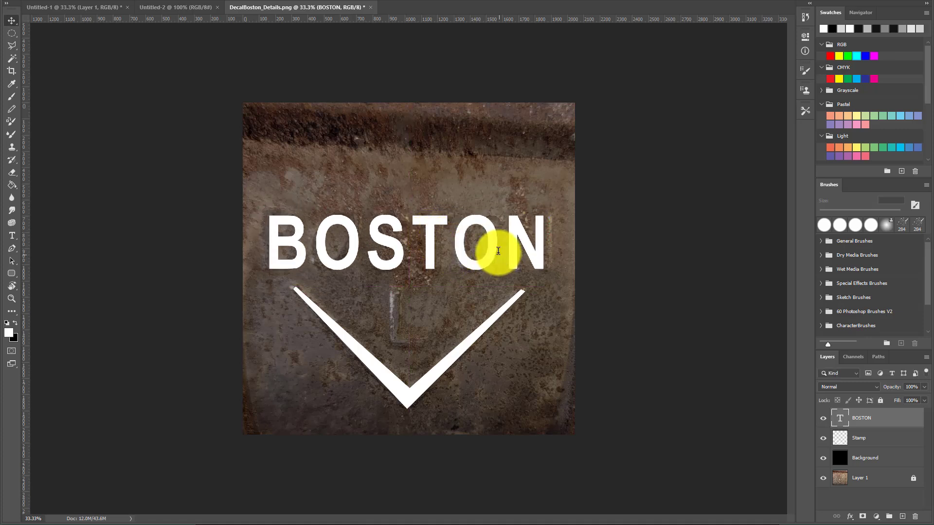
Delete both O letters from the BOSTON text, leaving gaps where they stood
{"action": "left_click", "coordinate": [498, 251]}
{"action": "key", "text": "BackSpace"}
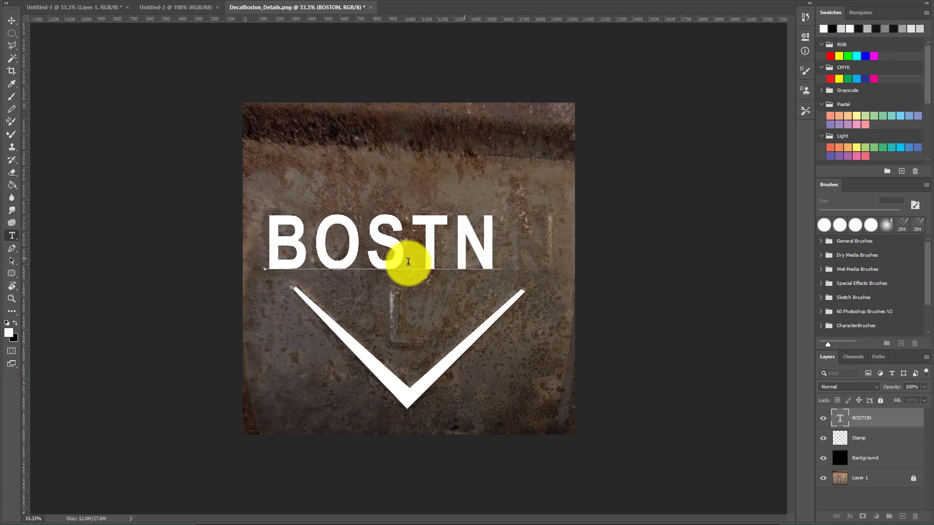
{"action": "left_click", "coordinate": [366, 243]}
{"action": "key", "text": "BackSpace"}
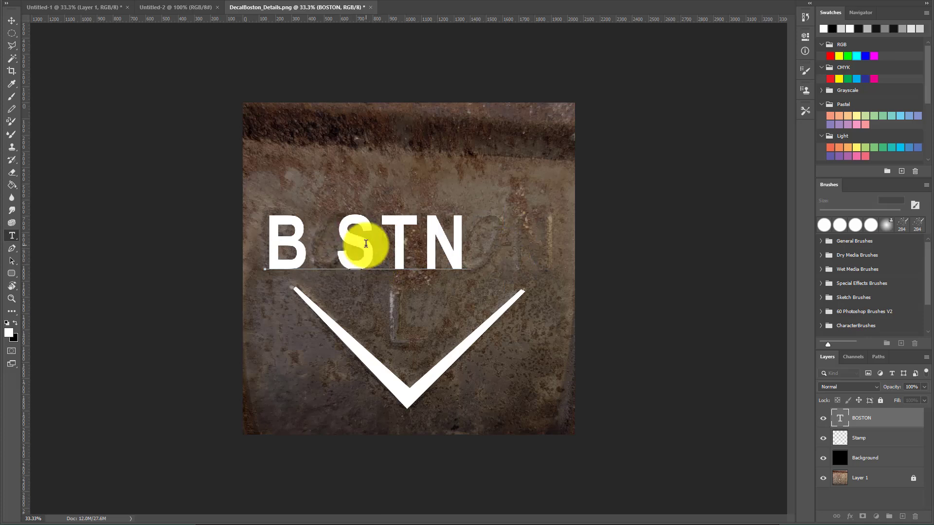
{"action": "left_click", "coordinate": [451, 248]}
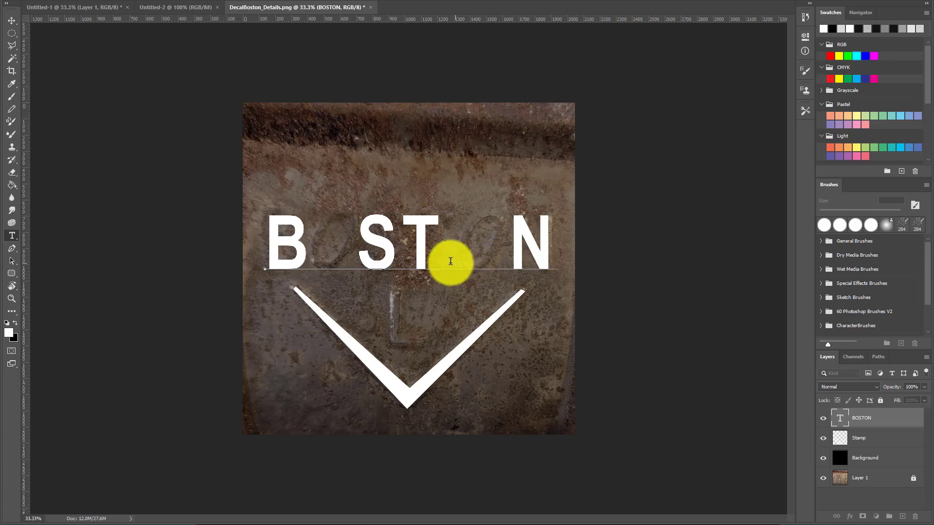
{"action": "left_click", "coordinate": [12, 21]}
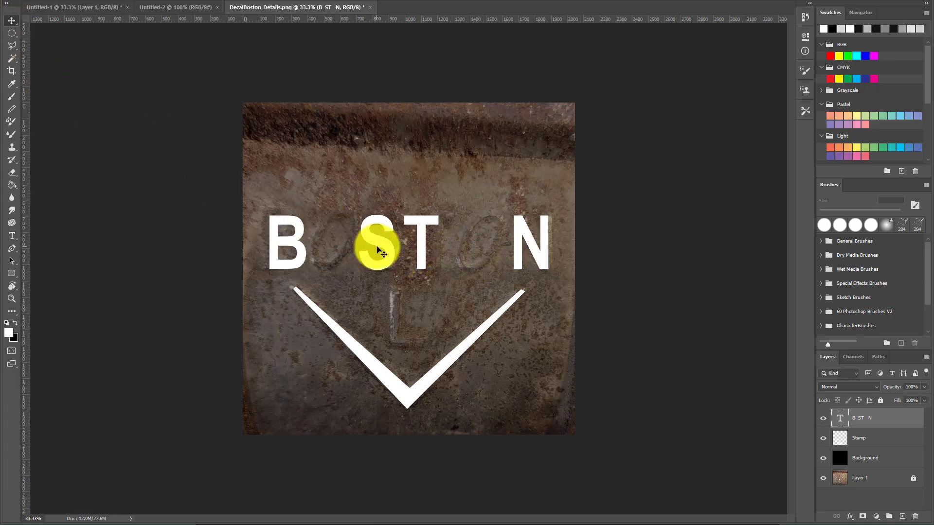
Nudge the B ST N text layer sideways to line up with the embossed letters
{"action": "key", "text": "Right"}
{"action": "key", "text": "Right"}
{"action": "key", "text": "Right"}
{"action": "key", "text": "Right"}
{"action": "key", "text": "Right"}
{"action": "key", "text": "Right"}
{"action": "key", "text": "Right"}
{"action": "key", "text": "Right"}
{"action": "key", "text": "Right"}
{"action": "key", "text": "Right"}
{"action": "key", "text": "Right"}
{"action": "key", "text": "Right"}
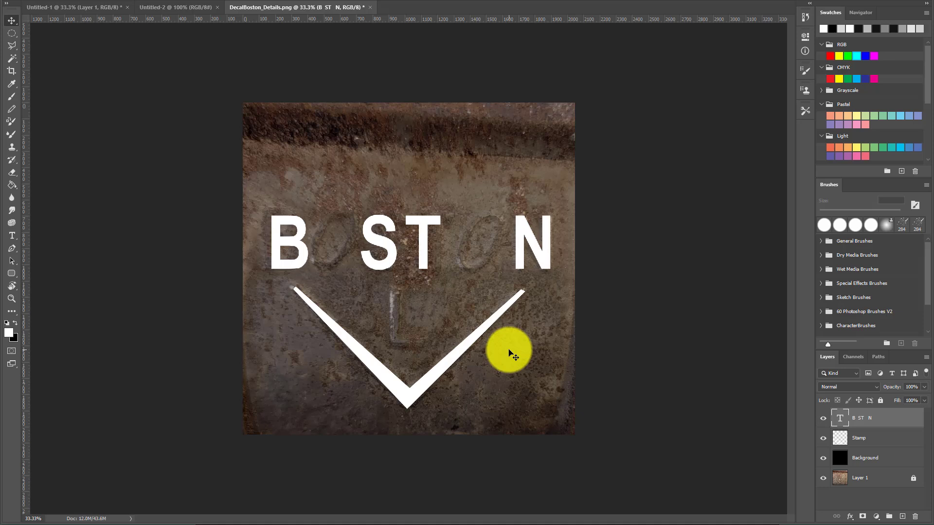
{"action": "key", "text": "Right"}
{"action": "key", "text": "Right"}
{"action": "key", "text": "Right"}
{"action": "key", "text": "Right"}
{"action": "key", "text": "Right"}
{"action": "key", "text": "Right"}
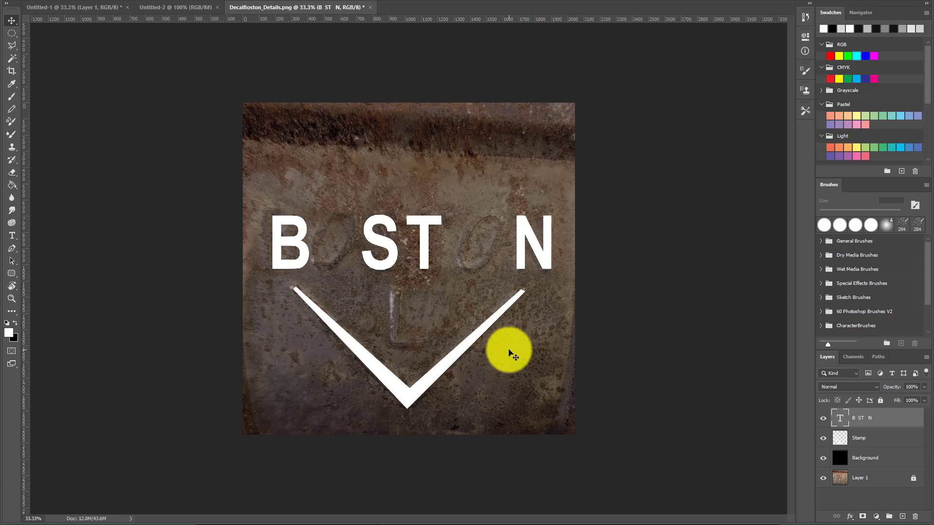
{"action": "key", "text": "Left"}
{"action": "key", "text": "Left"}
{"action": "key", "text": "Left"}
{"action": "key", "text": "Left"}
{"action": "key", "text": "Left"}
{"action": "key", "text": "Left"}
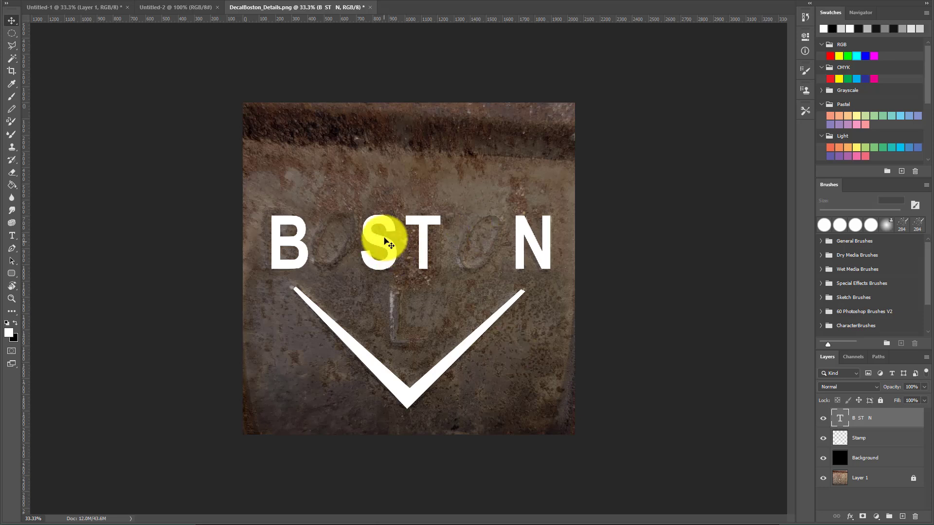
Slightly rotate the B ST N text with Free Transform and commit it
{"action": "key", "text": "ctrl+t"}
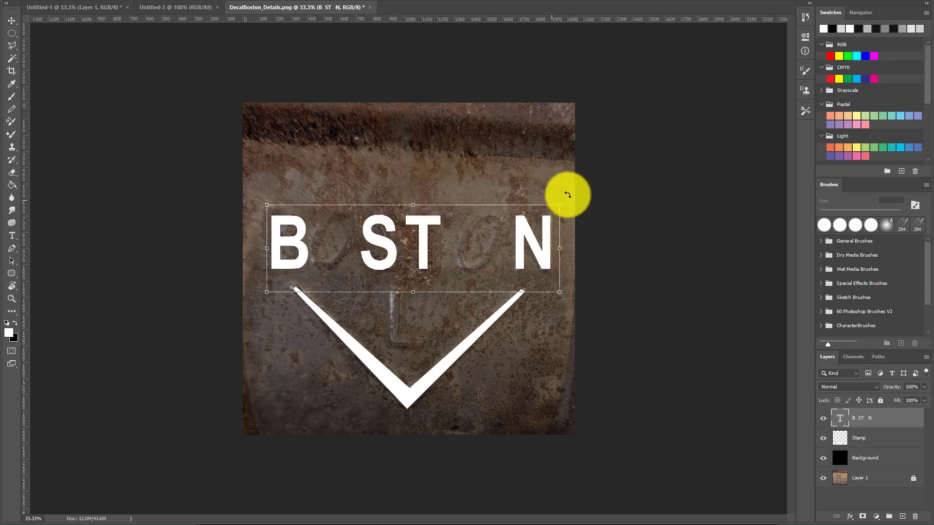
{"action": "left_click_drag", "start_coordinate": [562, 202], "coordinate": [566, 199]}
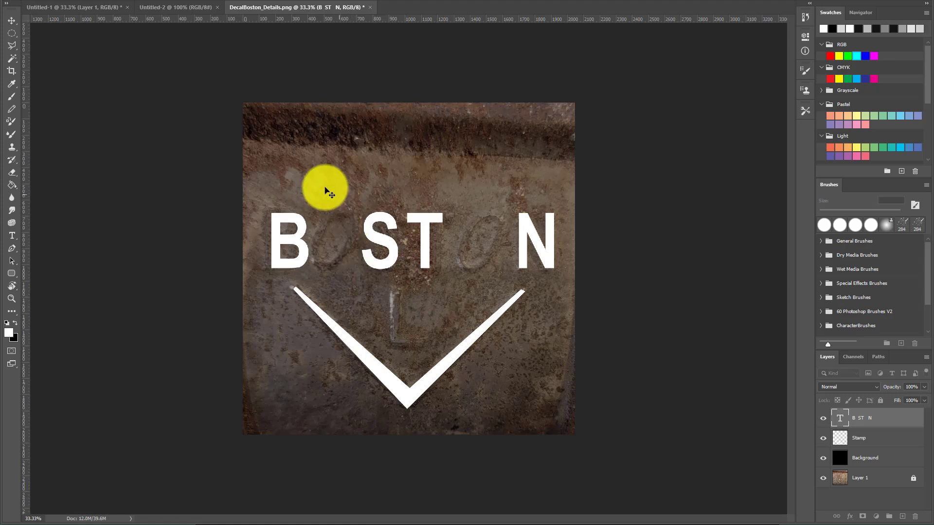
{"action": "key", "text": "Return"}
Add a separate text layer with the letter O near the top of the image
{"action": "key", "text": "t"}
{"action": "left_click", "coordinate": [345, 143]}
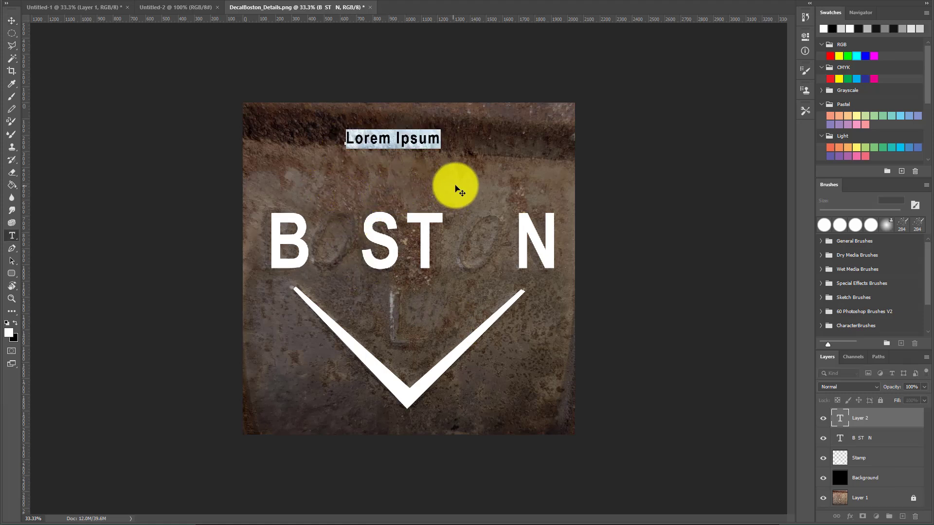
{"action": "type", "text": "o"}
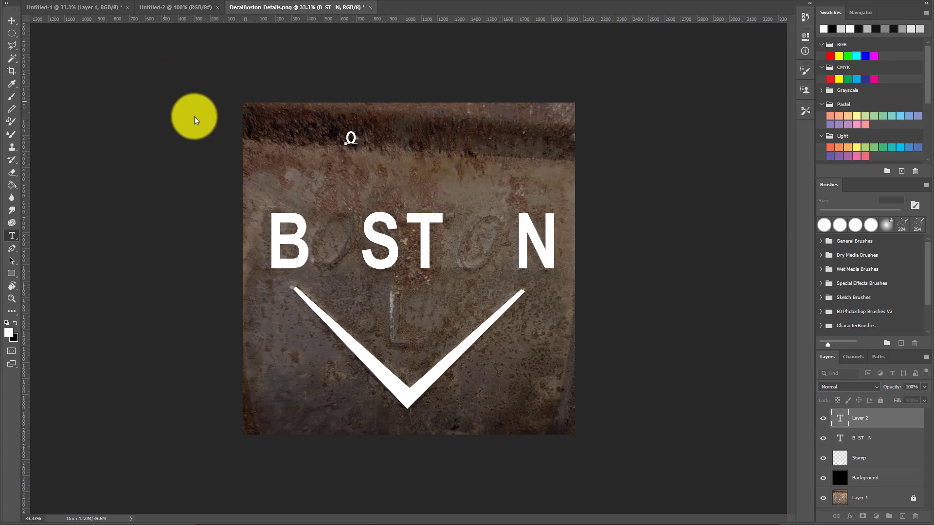
{"action": "left_click", "coordinate": [11, 20]}
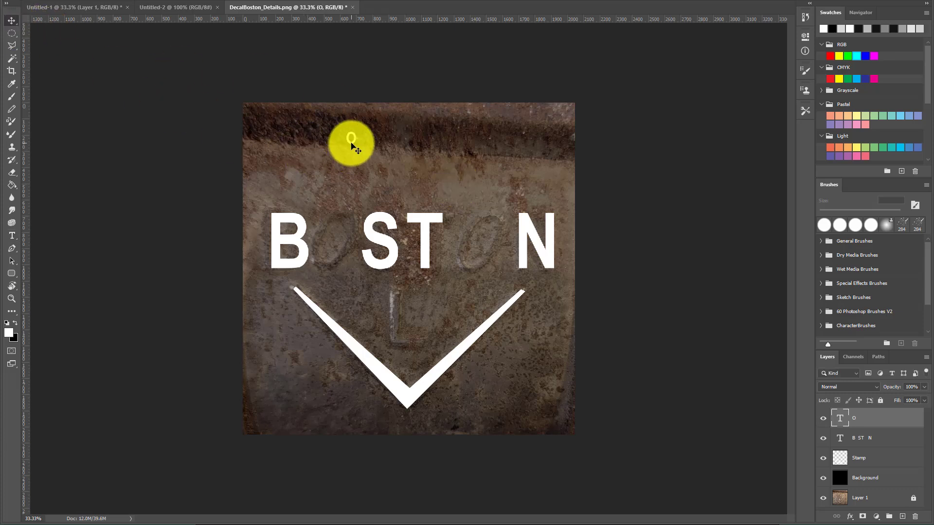
Move, enlarge and slant the O so it fills the first O gap in BOSTON
{"action": "left_click_drag", "start_coordinate": [353, 143], "coordinate": [346, 231]}
{"action": "left_click_drag", "start_coordinate": [340, 245], "coordinate": [339, 246]}
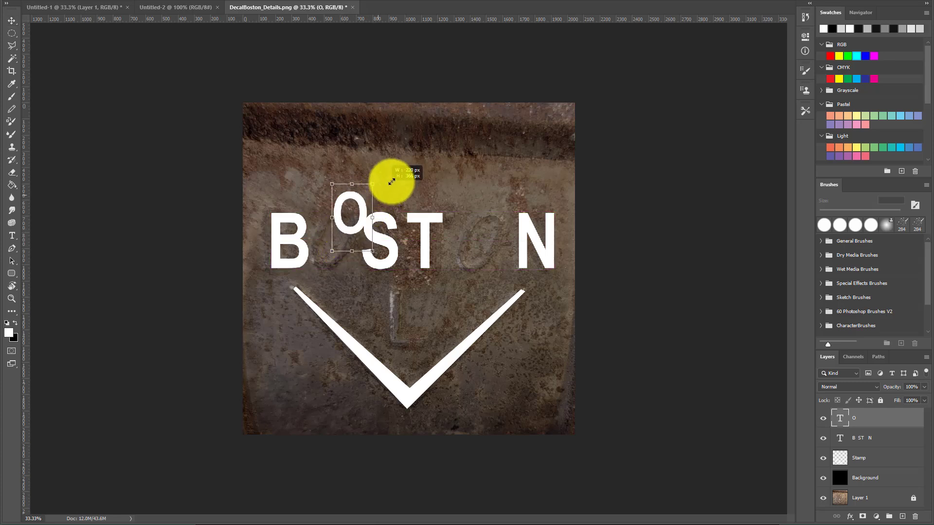
{"action": "left_click_drag", "start_coordinate": [414, 157], "coordinate": [380, 214]}
{"action": "key", "text": "Return"}
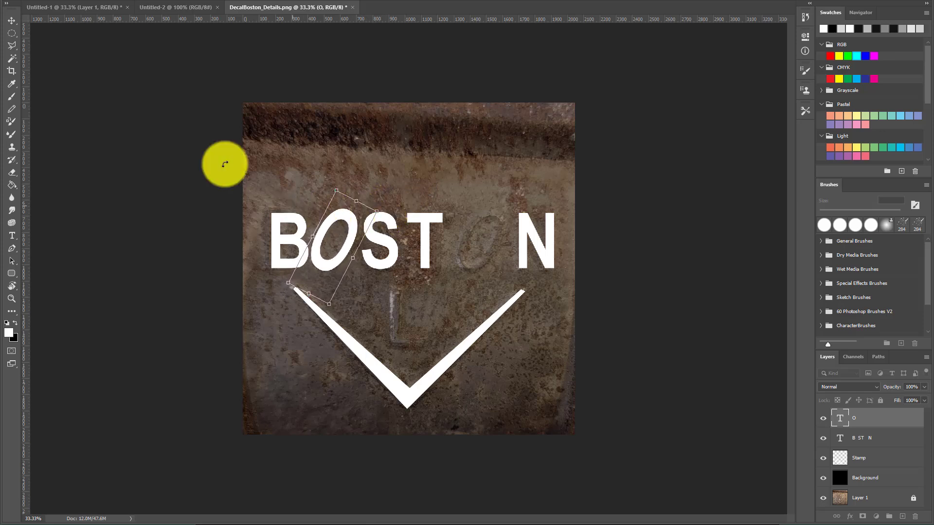
Duplicate the O layer and place the copy in the second O gap
{"action": "left_click", "coordinate": [11, 21]}
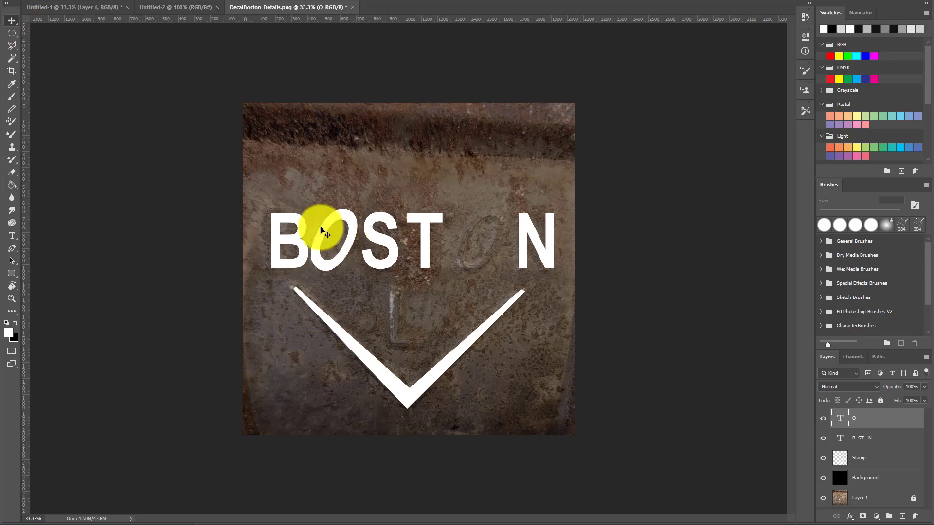
{"action": "left_click_drag", "start_coordinate": [337, 216], "coordinate": [482, 221], "text": "alt"}
Add an L text layer inside the chevron and enlarge it over the embossed L
{"action": "key", "text": "t"}
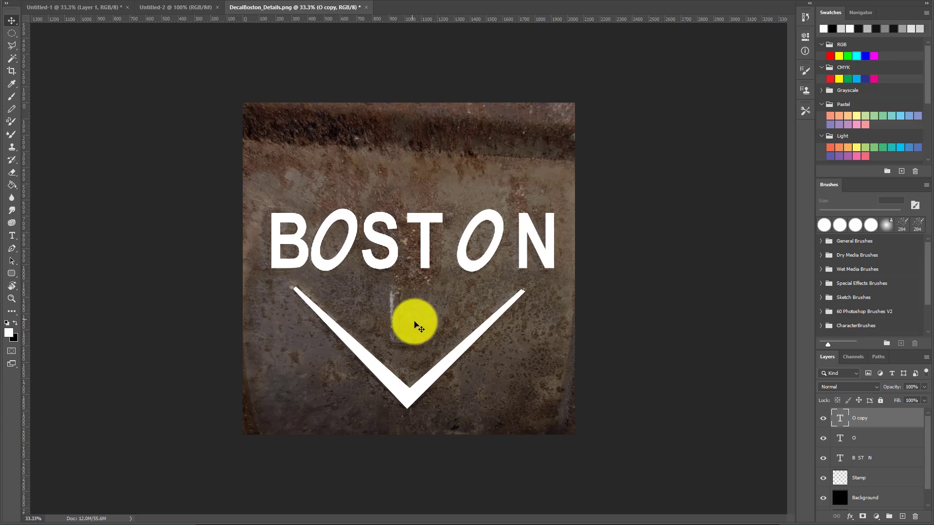
{"action": "left_click", "coordinate": [397, 331]}
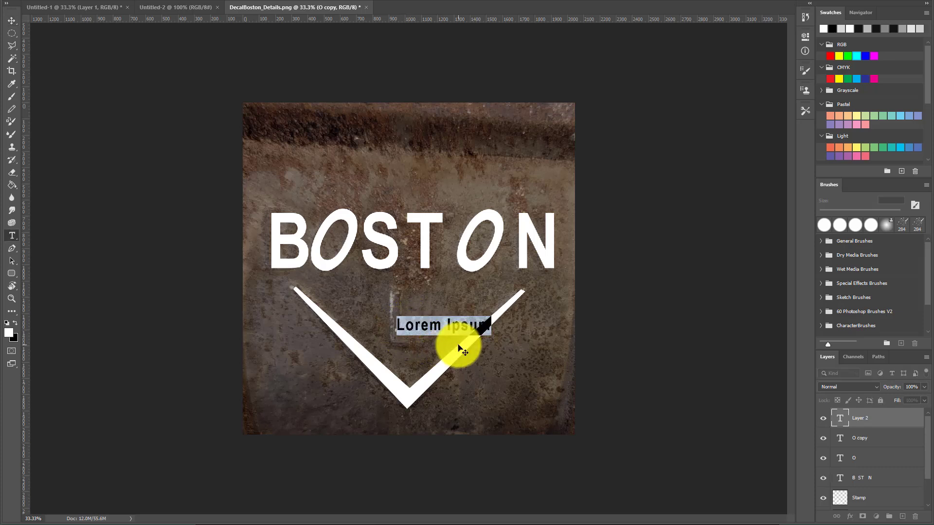
{"action": "type", "text": "L"}
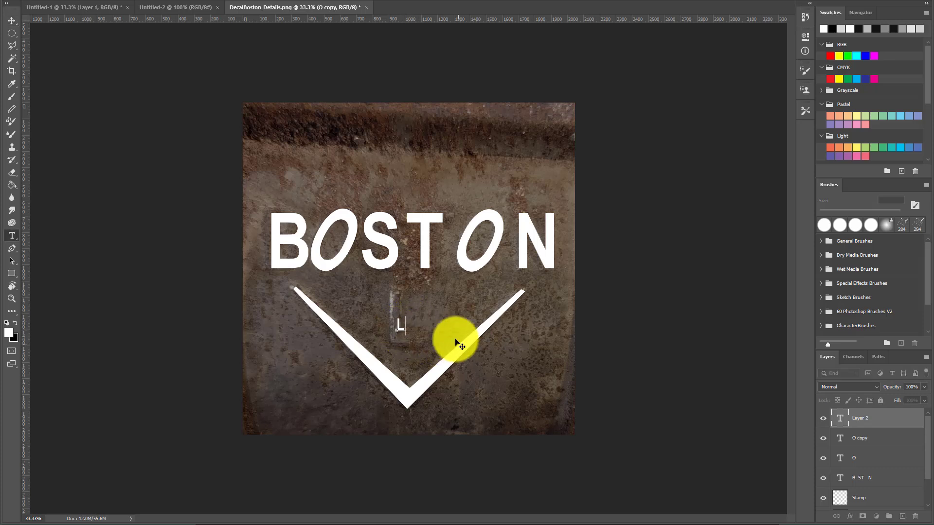
{"action": "left_click", "coordinate": [12, 20]}
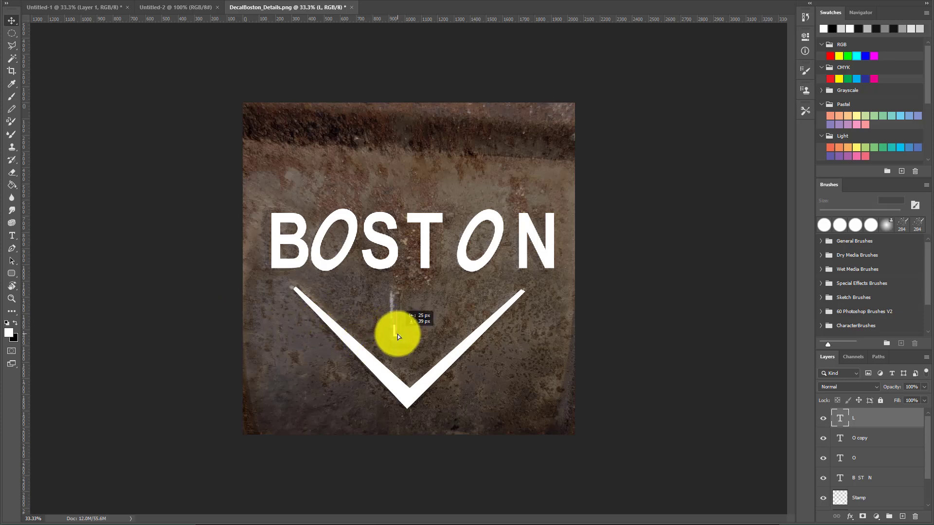
{"action": "mouse_move", "coordinate": [398, 335]}
{"action": "left_mouse_down"}
{"action": "mouse_move", "coordinate": [417, 331]}
{"action": "mouse_move", "coordinate": [401, 325]}
{"action": "mouse_move", "coordinate": [491, 262]}
{"action": "mouse_move", "coordinate": [407, 345]}
{"action": "left_mouse_up"}
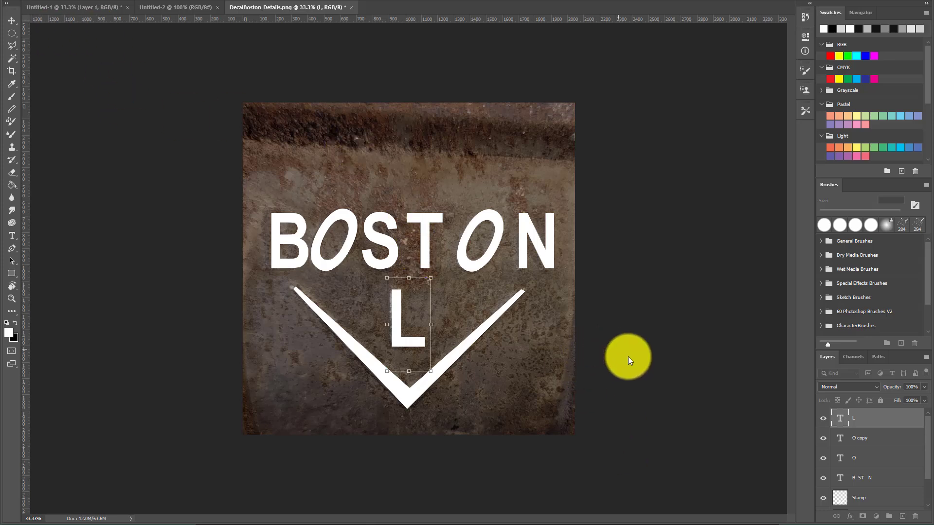
Raise the black background layer's opacity to 100% to hide the reference photo behind the lettering
{"action": "scroll", "coordinate": [841, 482], "scroll_direction": "down", "scroll_amount": 2}
{"action": "left_click", "coordinate": [844, 481]}
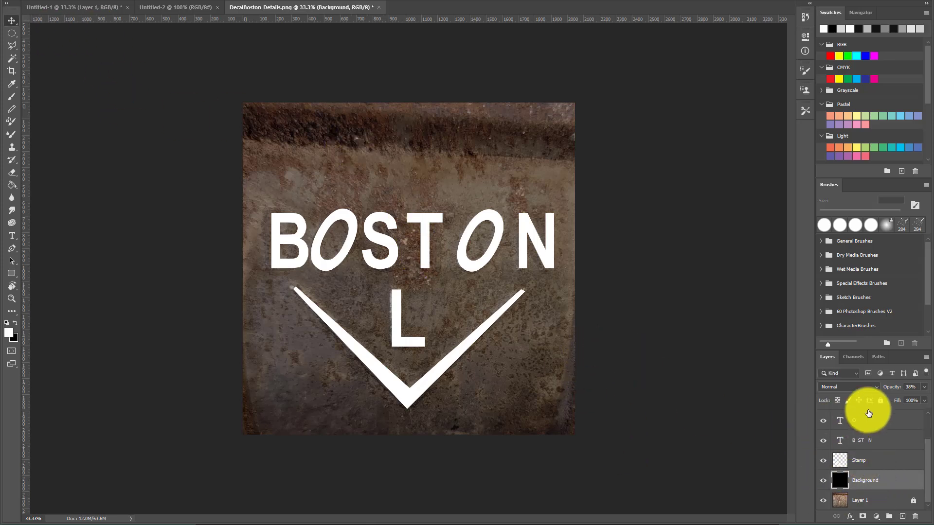
{"action": "left_click_drag", "start_coordinate": [893, 389], "coordinate": [932, 390]}
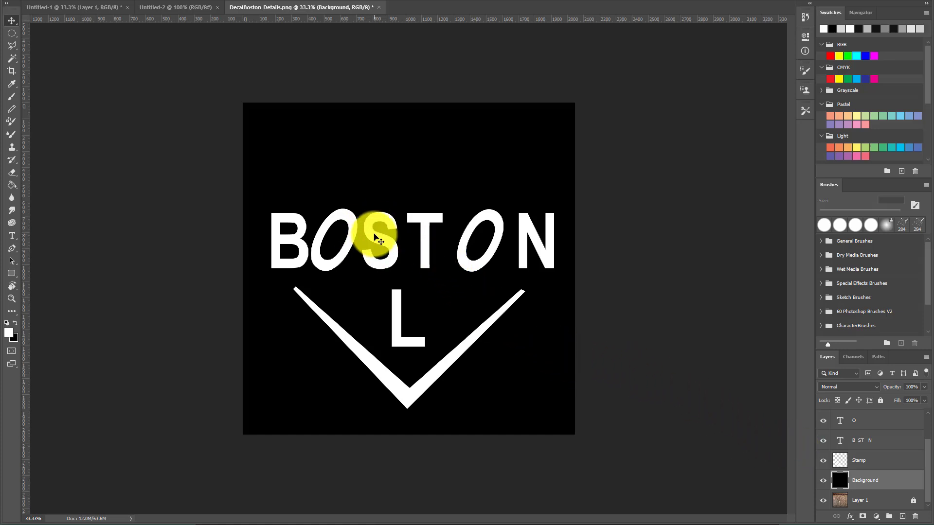
Delete a space before the N in the BOSTON text layer and move the copied O between the T and N
{"action": "left_click", "coordinate": [384, 246]}
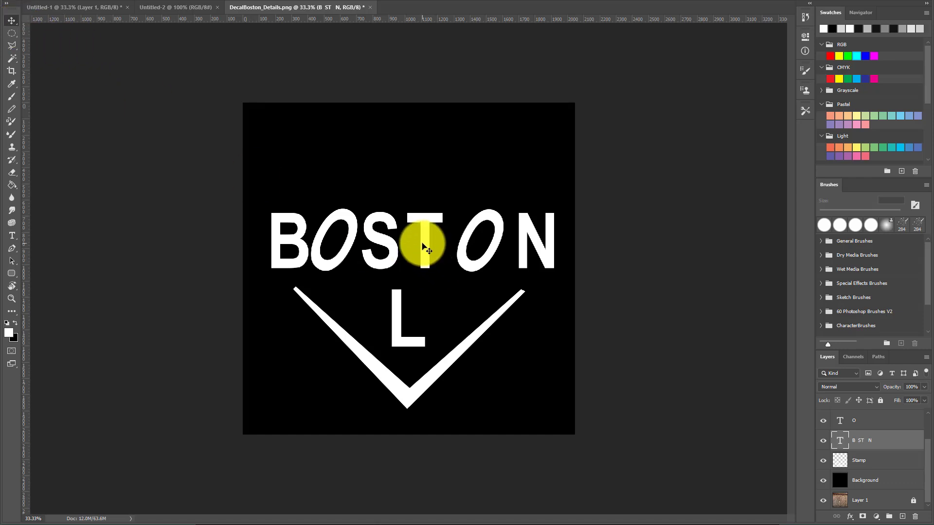
{"action": "double_click", "coordinate": [423, 246]}
{"action": "left_click", "coordinate": [428, 240]}
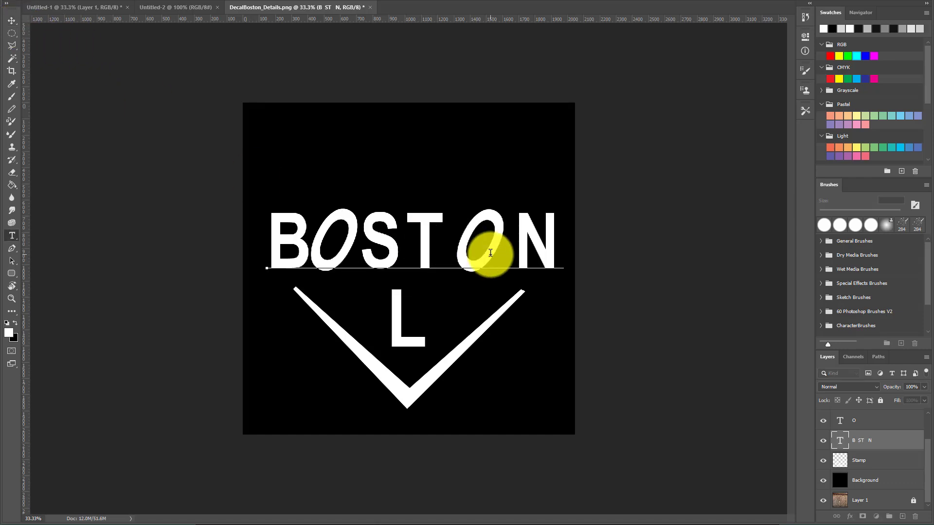
{"action": "key", "text": "Delete"}
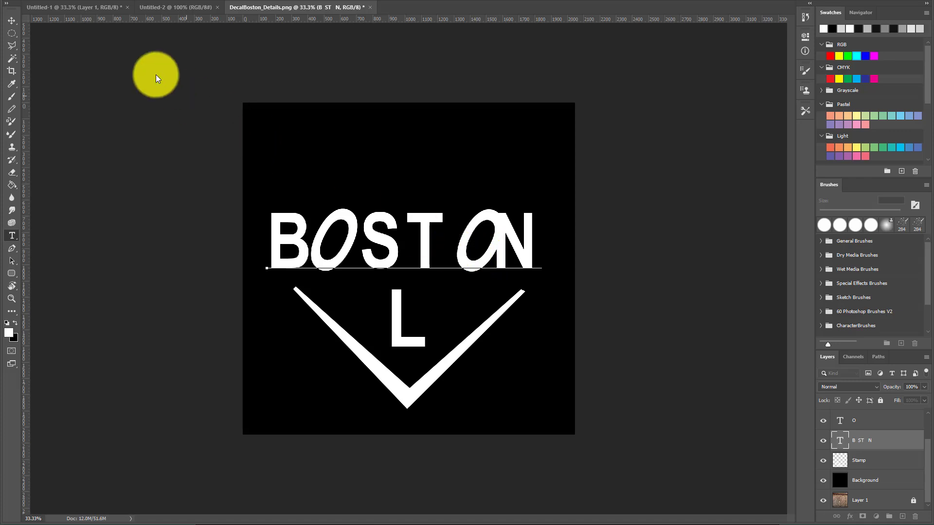
{"action": "left_click", "coordinate": [12, 20]}
{"action": "mouse_move", "coordinate": [471, 228]}
{"action": "left_mouse_down"}
{"action": "mouse_move", "coordinate": [460, 227]}
{"action": "mouse_move", "coordinate": [481, 221]}
{"action": "left_mouse_up"}
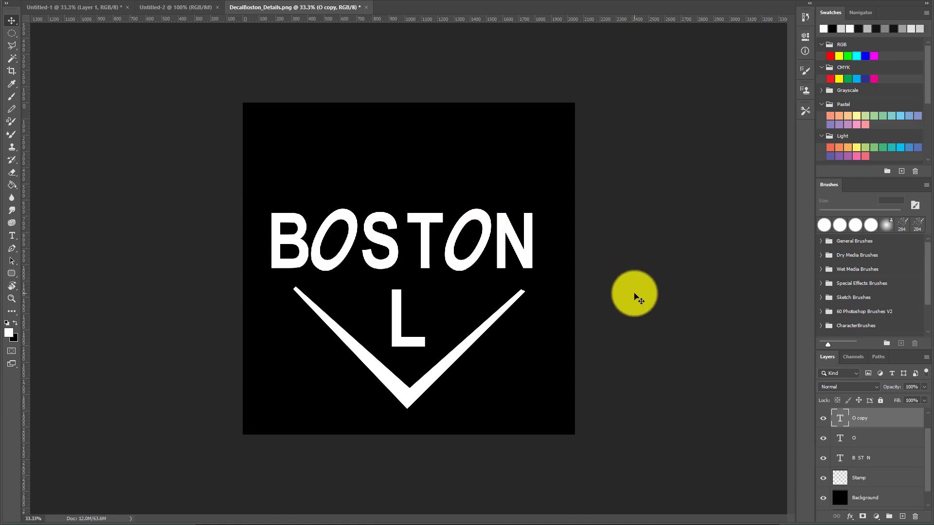
Select the O, O copy and B ST N text layers together and nudge the lettering right to center it
{"action": "left_click", "coordinate": [350, 241]}
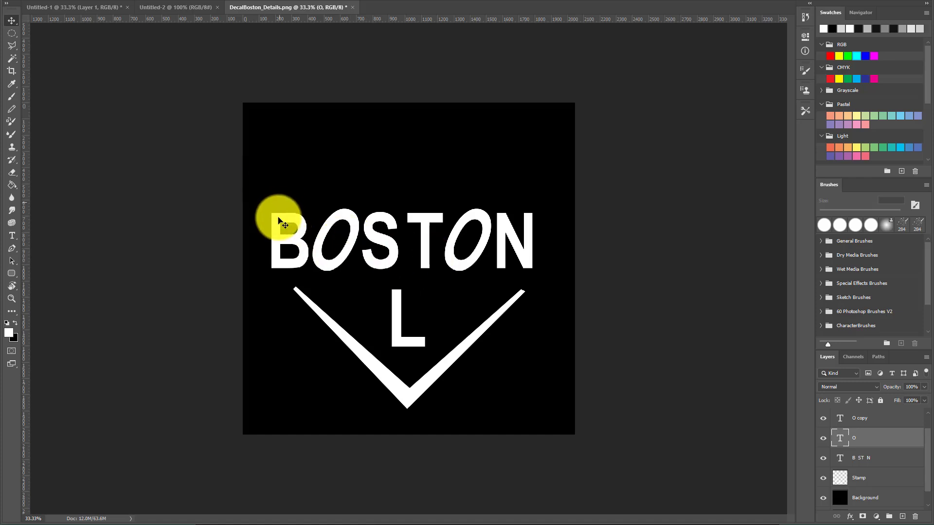
{"action": "left_click", "coordinate": [289, 234]}
{"action": "left_click", "coordinate": [342, 235], "text": "shift"}
{"action": "left_click", "coordinate": [464, 224], "text": "shift"}
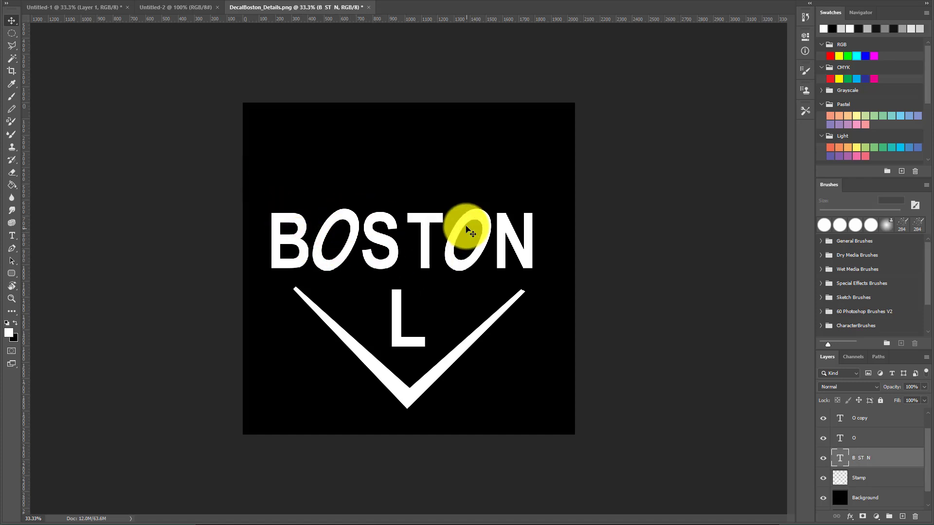
{"action": "key", "text": "shift+Right"}
{"action": "key", "text": "shift+Right"}
{"action": "key", "text": "shift+Right"}
{"action": "key", "text": "shift+Right"}
{"action": "key", "text": "shift+Right"}
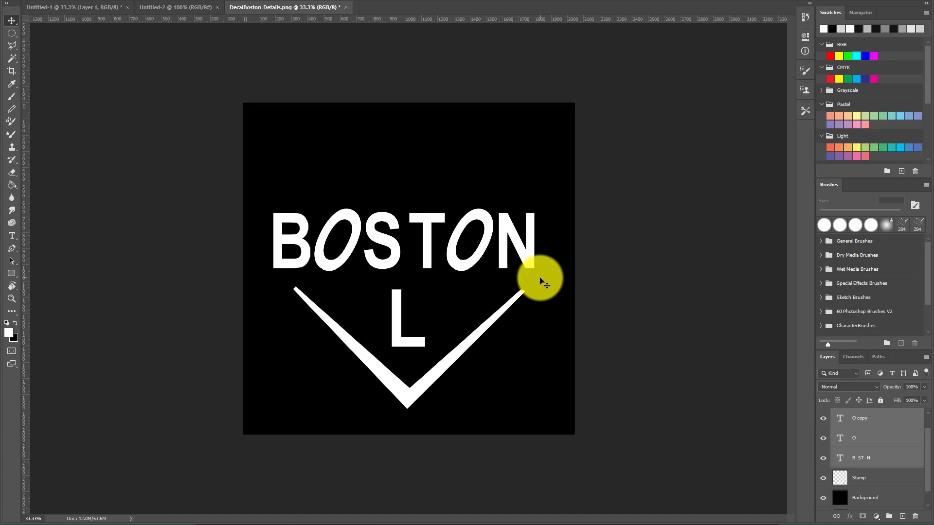
{"action": "key", "text": "shift+Right"}
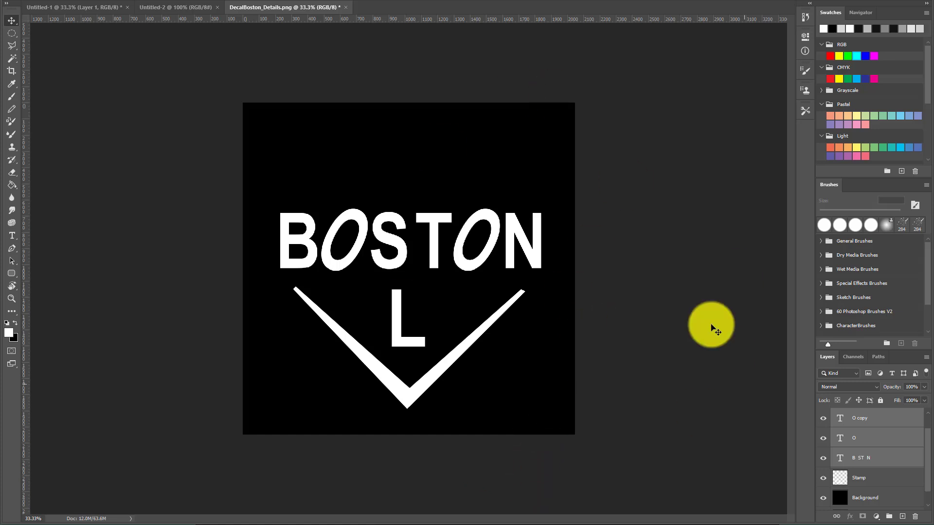
Quick-export the image as a PNG named bostonAlpha
{"action": "left_click", "coordinate": [722, 409]}
{"action": "left_click", "coordinate": [22, 0]}
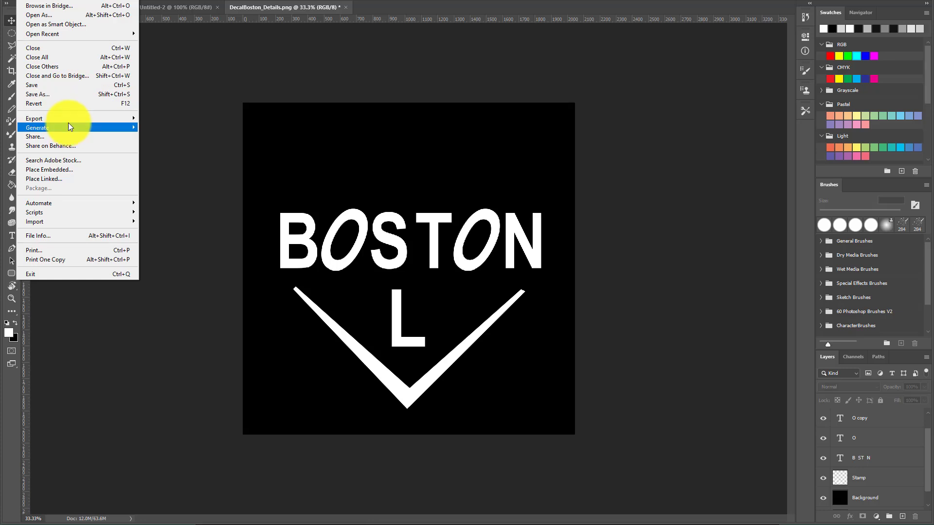
{"action": "mouse_move", "coordinate": [68, 118]}
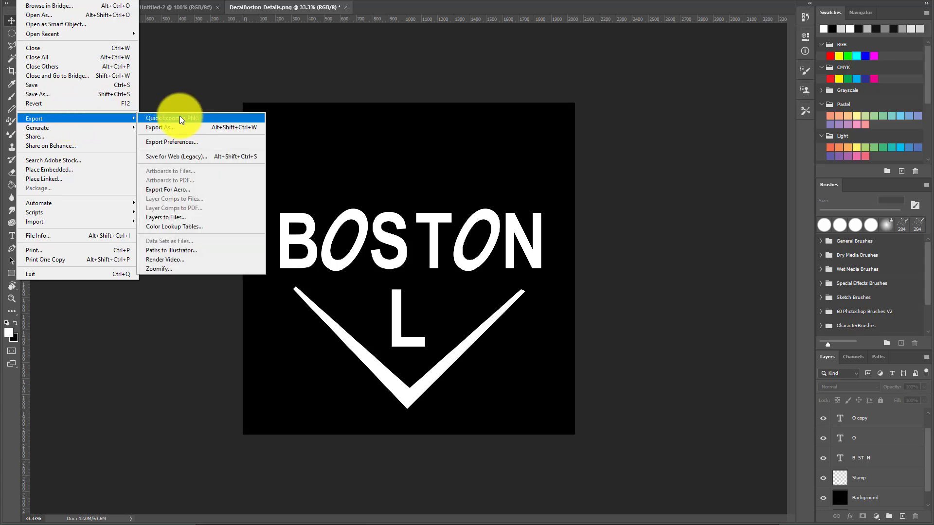
{"action": "left_click", "coordinate": [180, 117]}
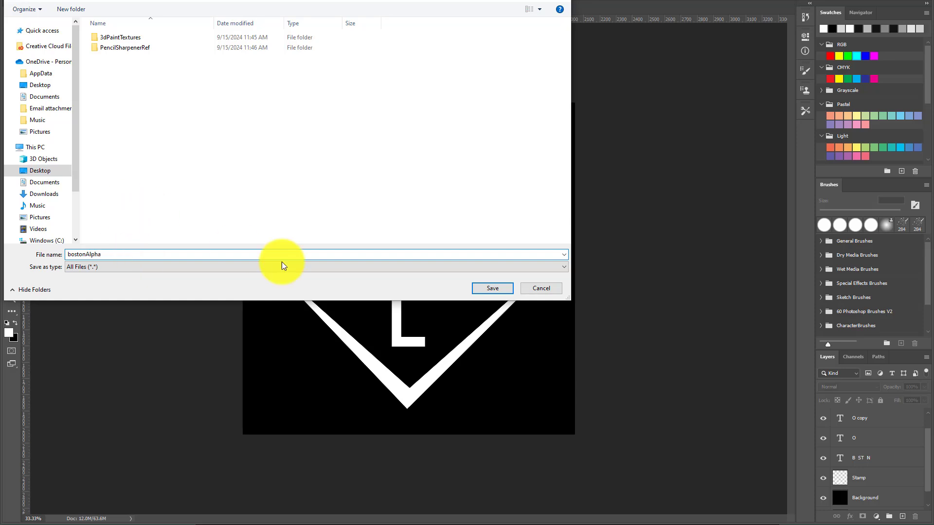
{"action": "left_click", "coordinate": [493, 288]}
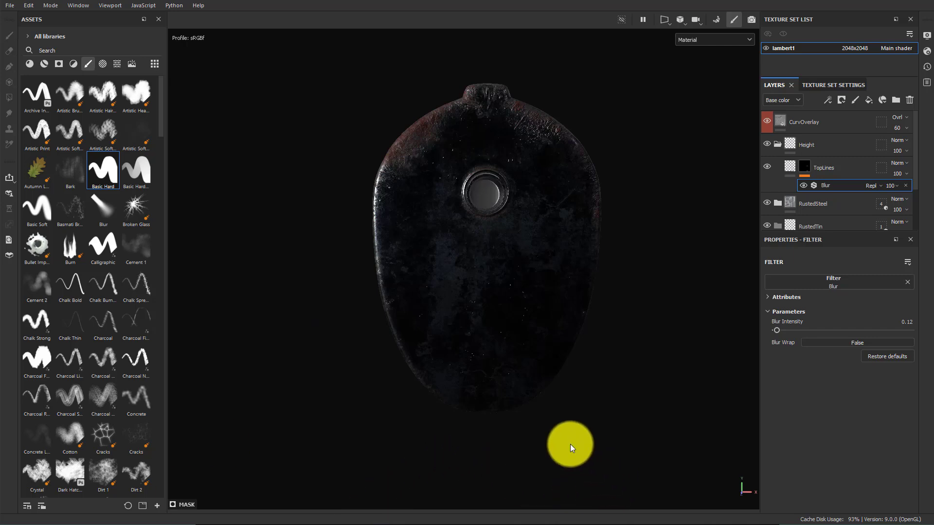
In Substance Painter, add a fill layer inside the Height folder and name it Boston
{"action": "left_click_drag", "start_coordinate": [460, 339], "coordinate": [520, 271], "text": "alt"}
{"action": "left_click_drag", "start_coordinate": [517, 210], "coordinate": [358, 152], "text": "alt"}
{"action": "left_click_drag", "start_coordinate": [545, 279], "coordinate": [402, 446], "text": "alt"}
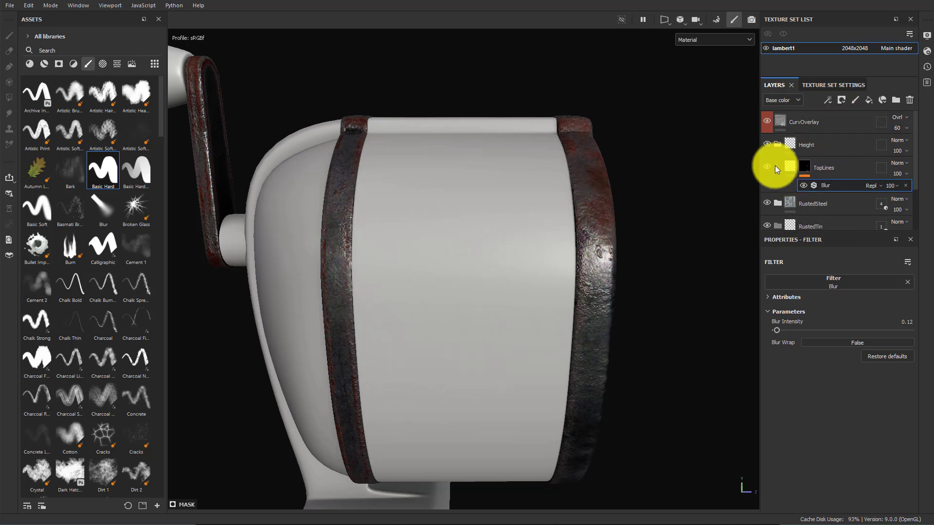
{"action": "left_click", "coordinate": [841, 146]}
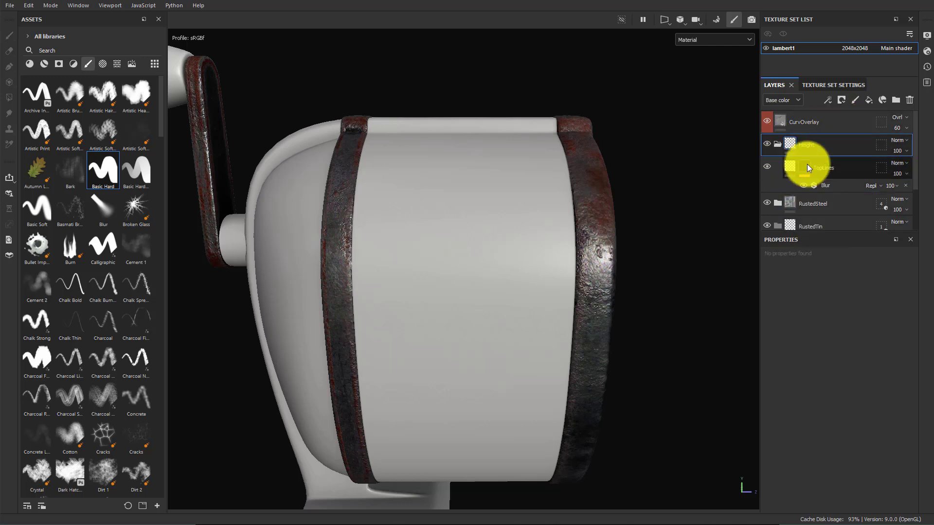
{"action": "left_click", "coordinate": [869, 102]}
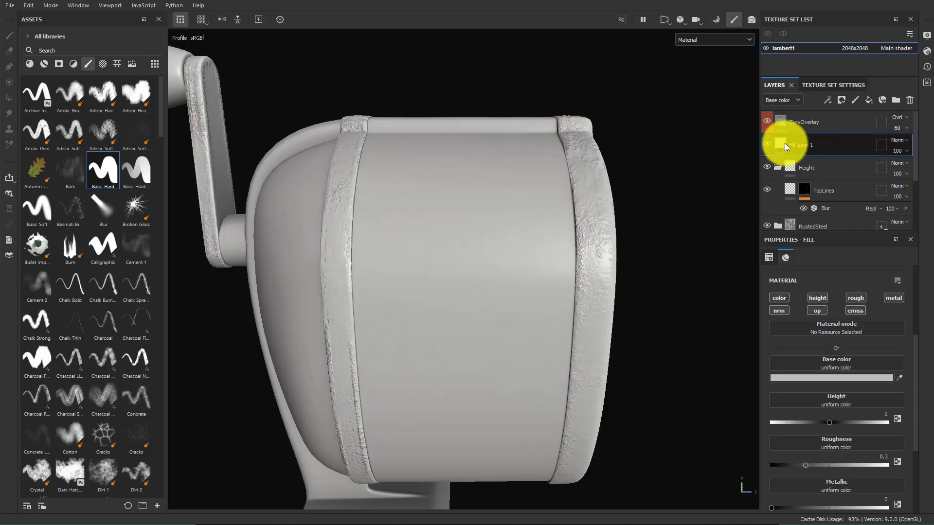
{"action": "left_click_drag", "start_coordinate": [785, 145], "coordinate": [807, 177]}
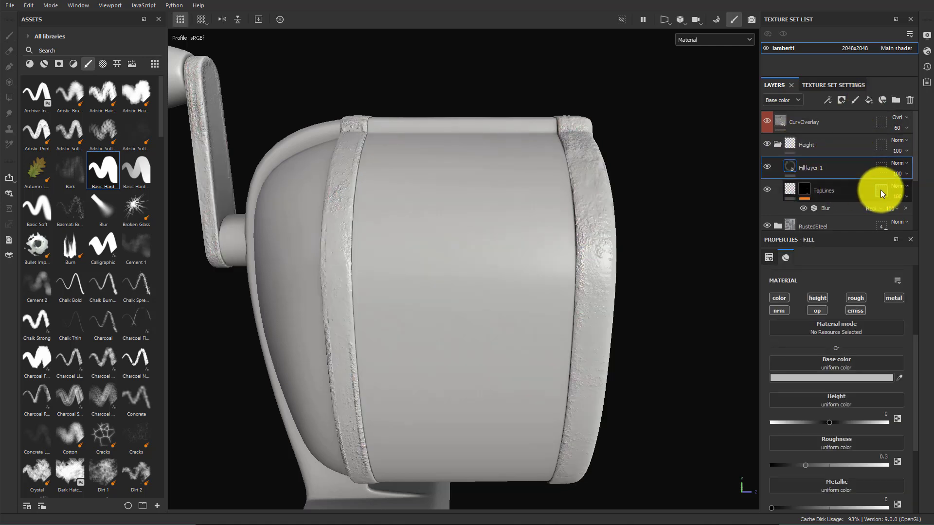
{"action": "double_click", "coordinate": [818, 168]}
{"action": "type", "text": "Bos"}
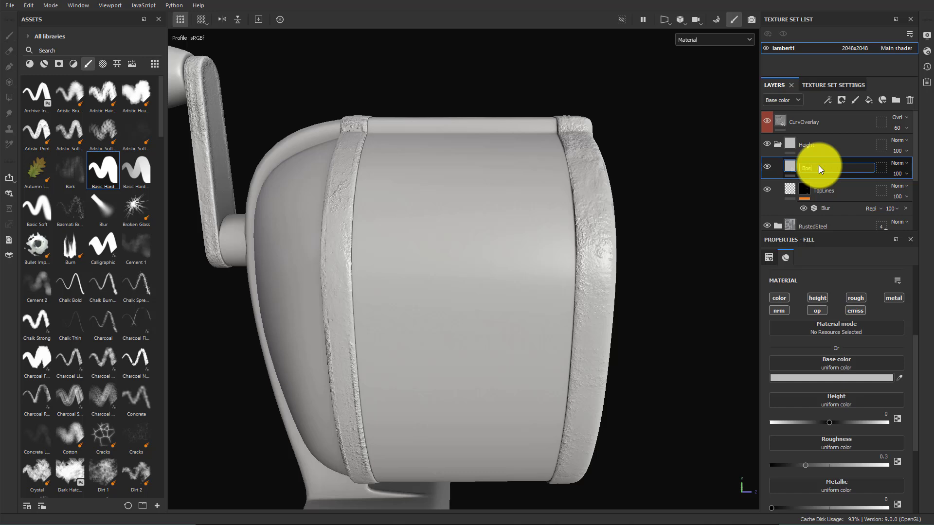
{"action": "type", "text": "ton"}
{"action": "key", "text": "Return"}
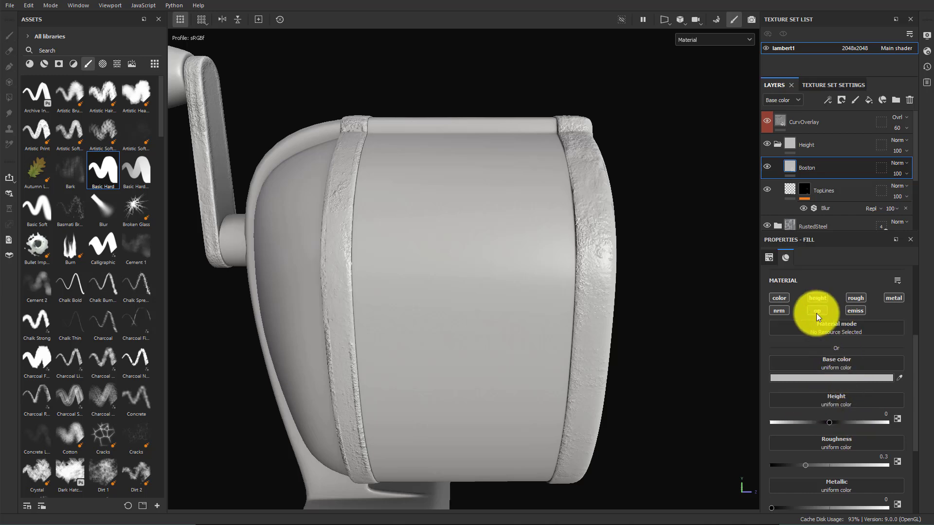
Limit the Boston fill layer to the height channel only and add a black mask to it
{"action": "left_click", "coordinate": [778, 298]}
{"action": "left_click", "coordinate": [855, 298]}
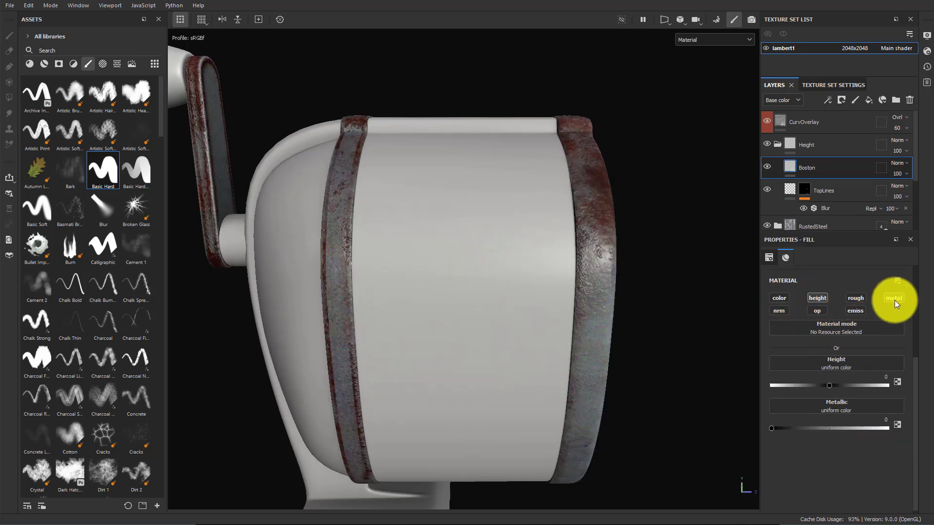
{"action": "left_click", "coordinate": [894, 298]}
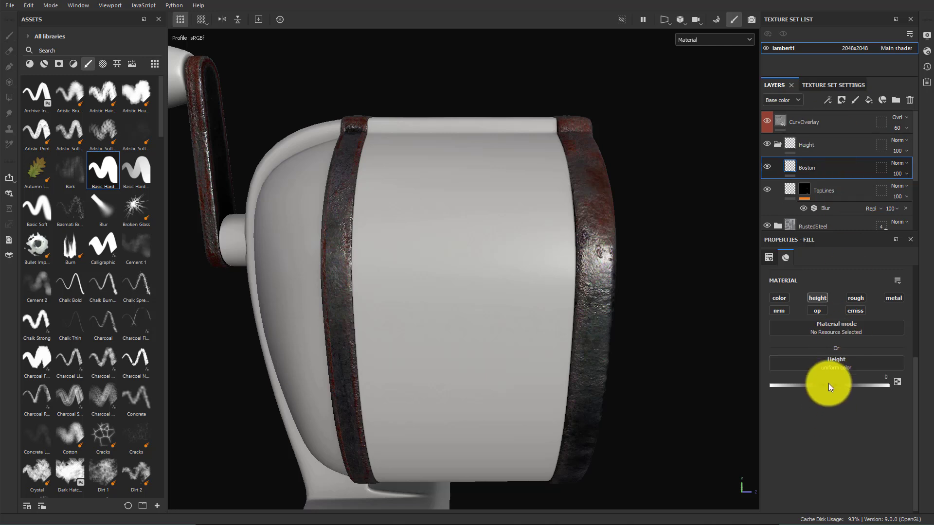
{"action": "right_click", "coordinate": [811, 168]}
{"action": "left_click", "coordinate": [856, 190]}
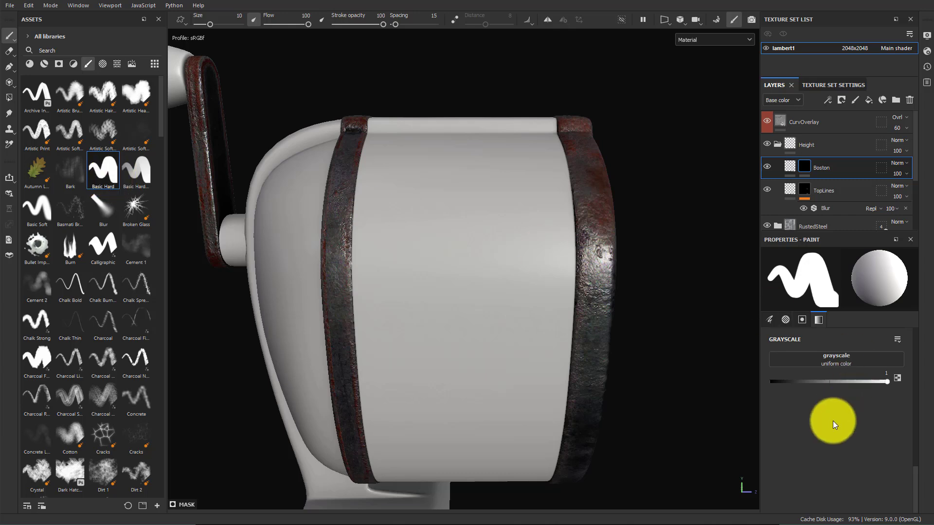
Open the resource importer and add bostonAlpha.png from the sourceimages folder
{"action": "scroll", "coordinate": [836, 414], "scroll_direction": "up", "scroll_amount": 5}
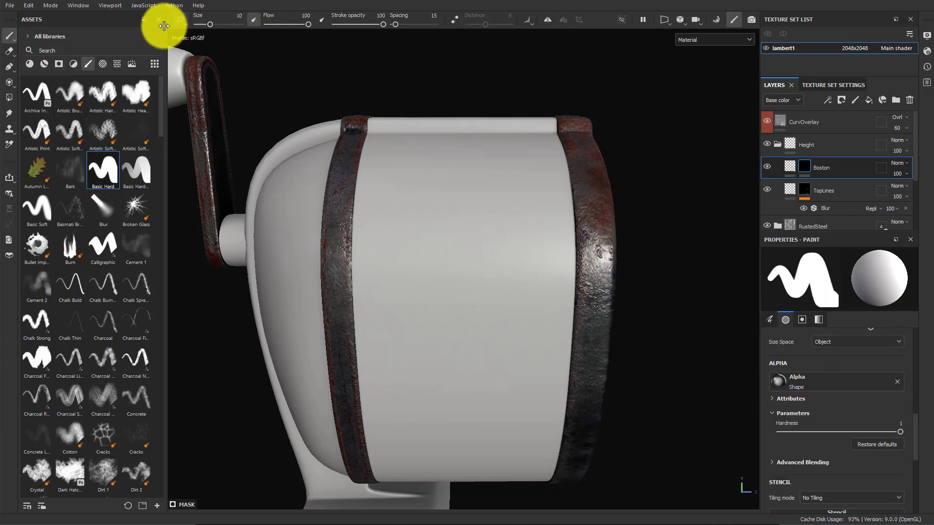
{"action": "left_click", "coordinate": [59, 64]}
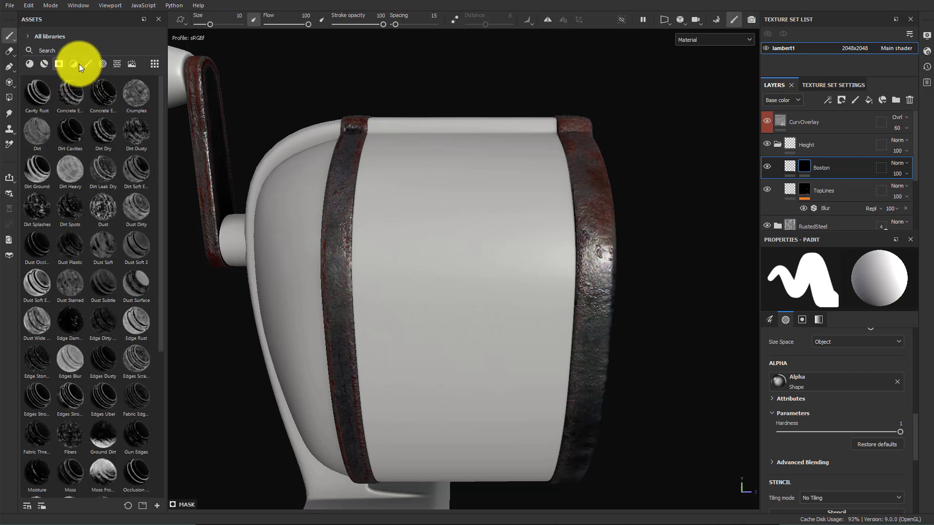
{"action": "left_click", "coordinate": [73, 64]}
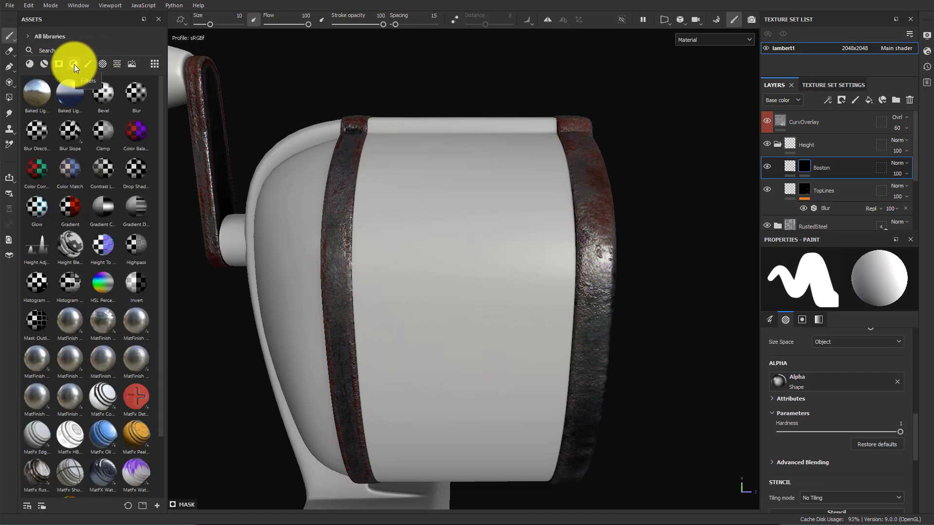
{"action": "left_click", "coordinate": [103, 64]}
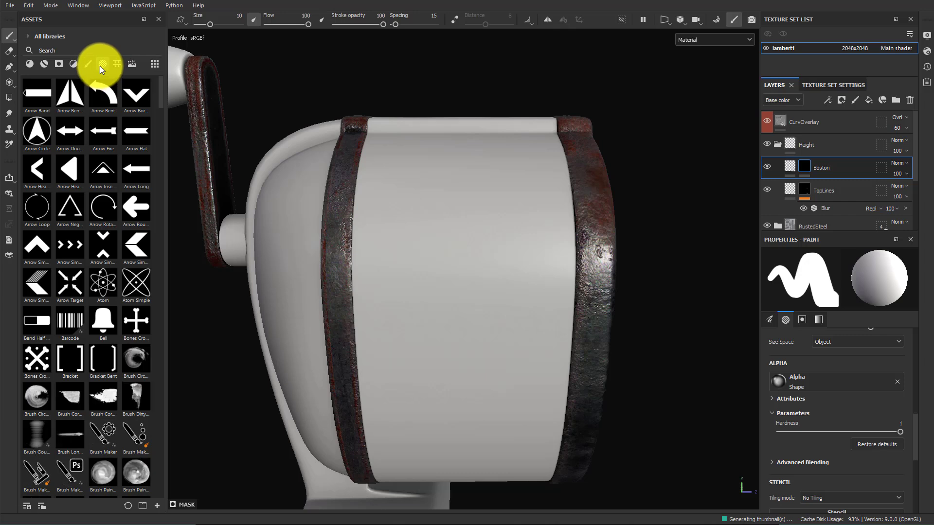
{"action": "left_click", "coordinate": [157, 505]}
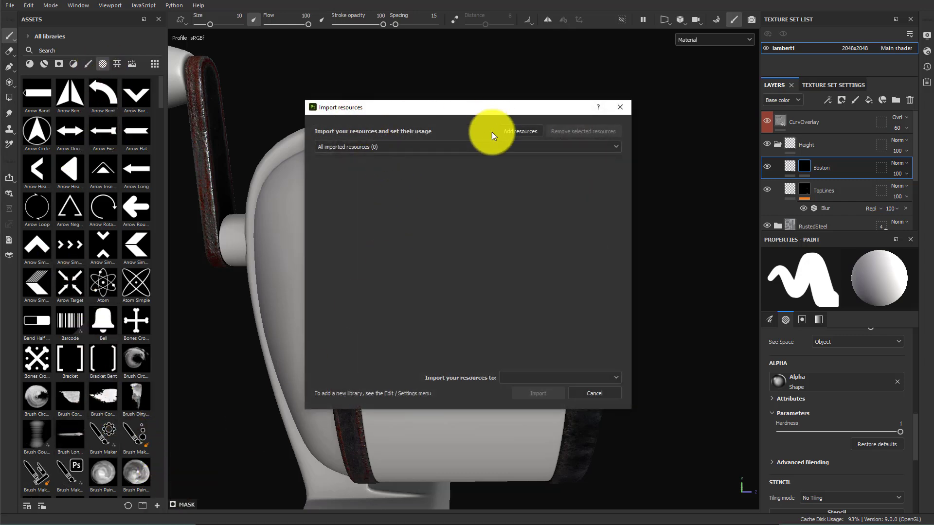
{"action": "left_click", "coordinate": [528, 132]}
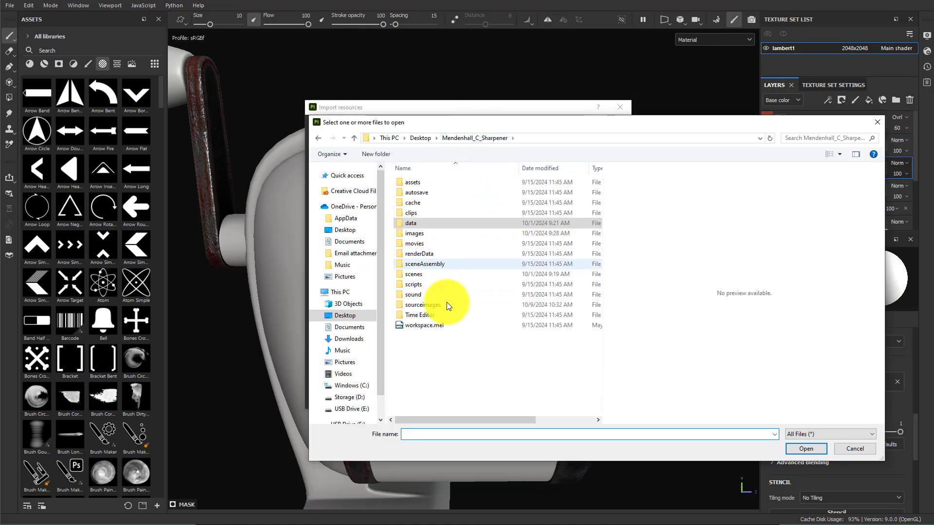
{"action": "double_click", "coordinate": [439, 306]}
{"action": "left_click", "coordinate": [428, 203]}
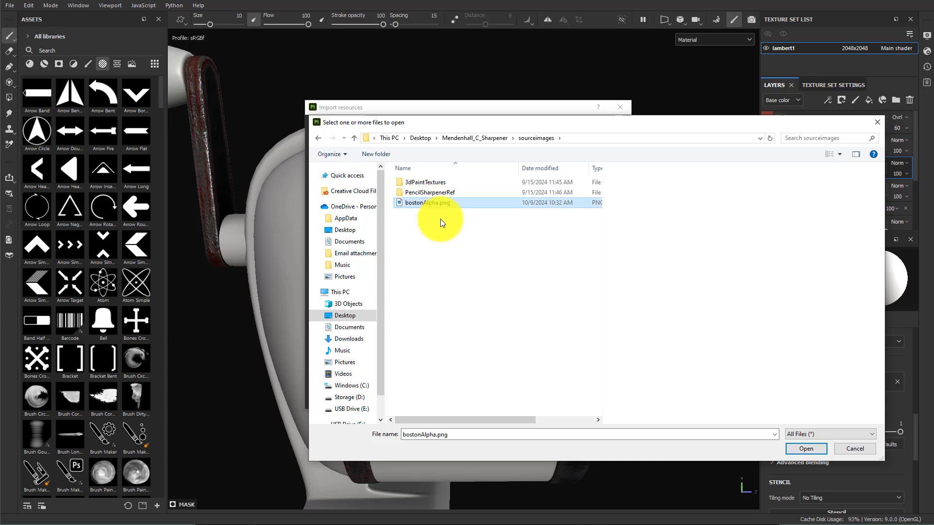
{"action": "left_click", "coordinate": [807, 452]}
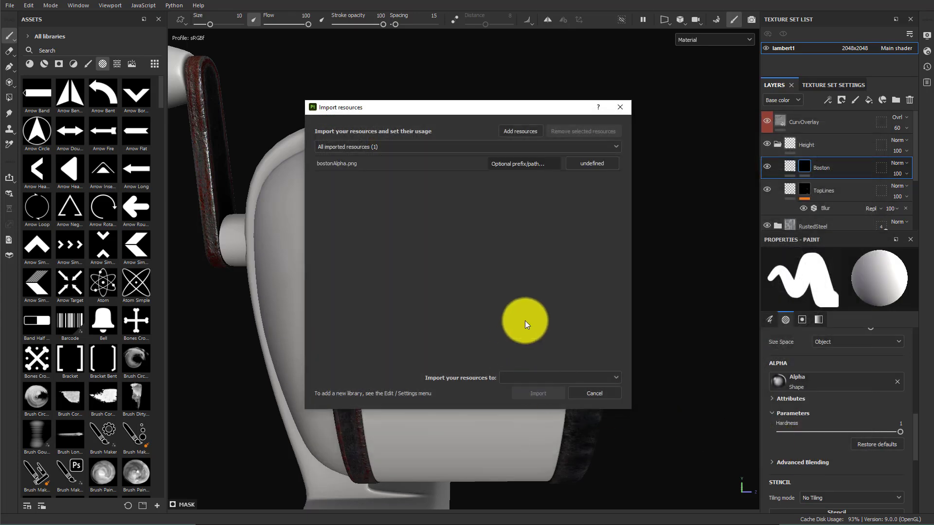
Set the bostonAlpha.png usage to alpha and import it into the current project
{"action": "left_click", "coordinate": [587, 164]}
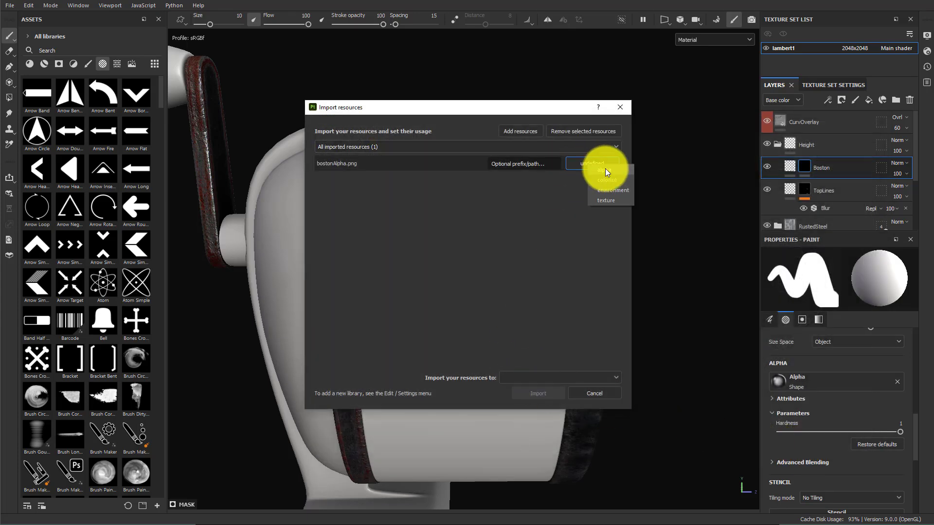
{"action": "left_click", "coordinate": [605, 168]}
{"action": "left_click", "coordinate": [527, 377]}
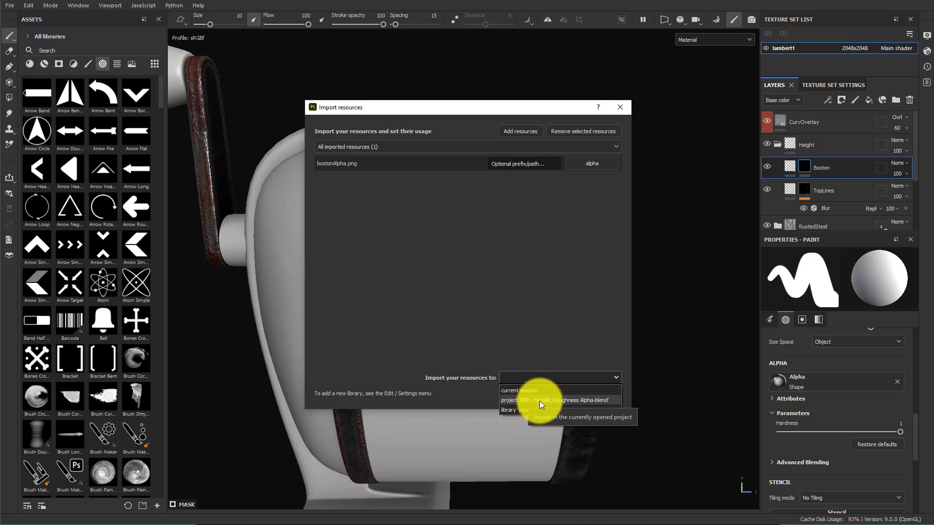
{"action": "left_click", "coordinate": [577, 401]}
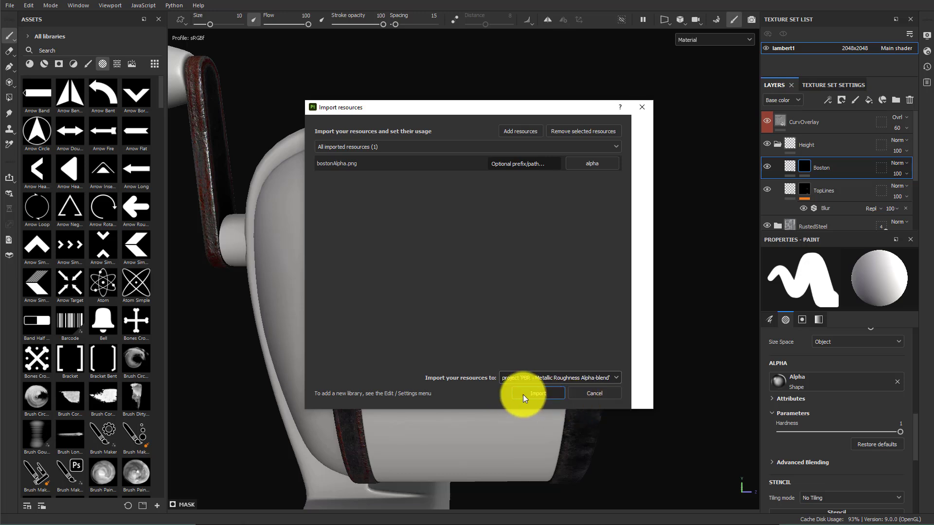
{"action": "left_click", "coordinate": [523, 394]}
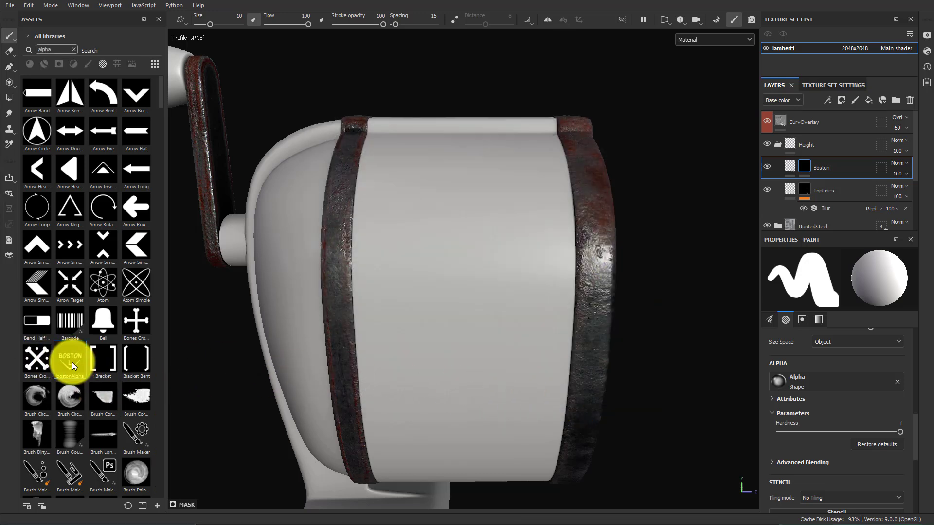
Load bostonAlpha as the brush alpha, enlarge the brush to about 70, and stamp the BOSTON decal onto the sharpener's front
{"action": "mouse_move", "coordinate": [69, 364]}
{"action": "left_mouse_down"}
{"action": "mouse_move", "coordinate": [740, 375]}
{"action": "mouse_move", "coordinate": [800, 384]}
{"action": "left_mouse_up"}
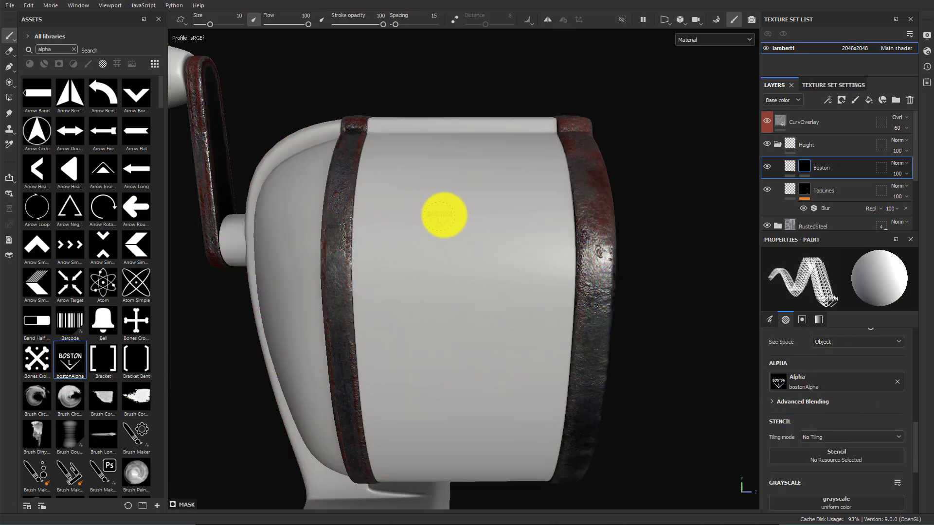
{"action": "left_click", "coordinate": [445, 213]}
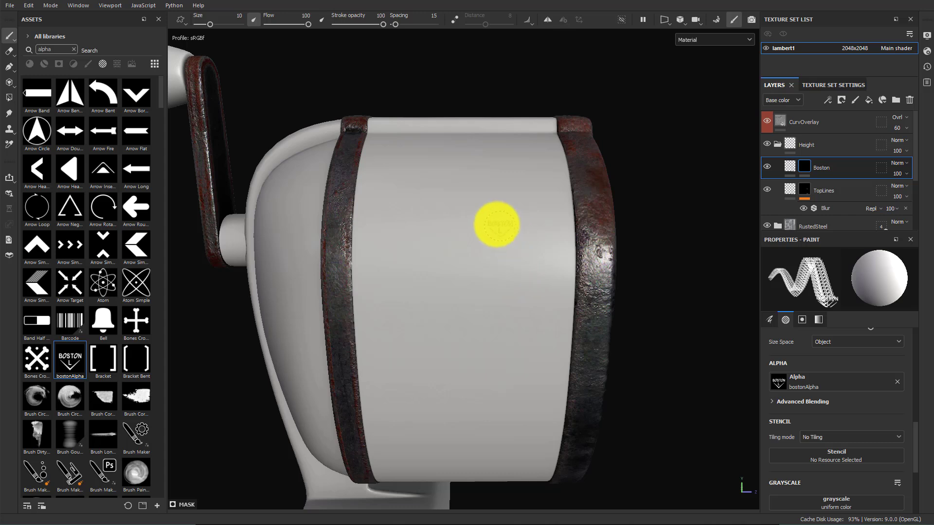
{"action": "mouse_move", "coordinate": [495, 222]}
{"action": "right_mouse_down", "text": "ctrl"}
{"action": "mouse_move", "coordinate": [465, 210]}
{"action": "mouse_move", "coordinate": [462, 198]}
{"action": "right_mouse_up", "text": "ctrl"}
{"action": "left_click", "coordinate": [463, 198]}
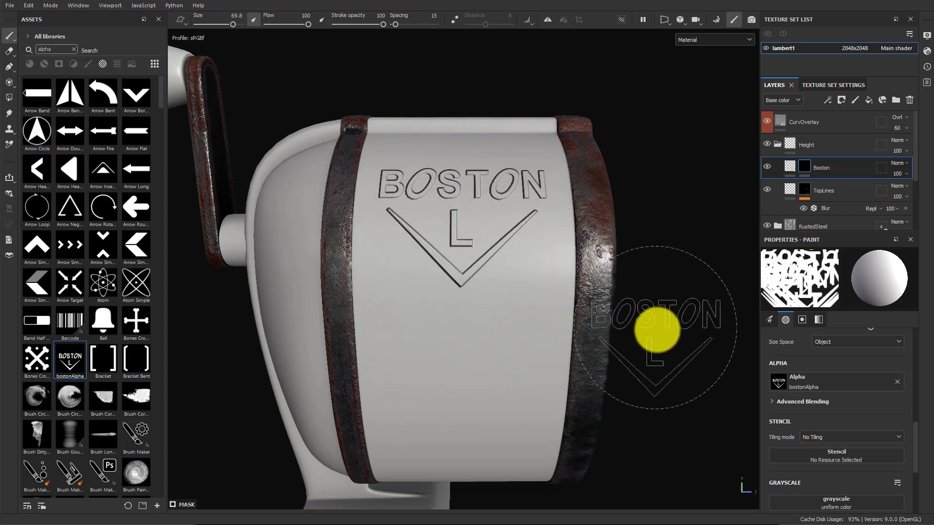
Add a Blur filter to the Boston layer and set its blur intensity to 0.35
{"action": "mouse_move", "coordinate": [663, 299]}
{"action": "left_mouse_down", "text": "alt"}
{"action": "mouse_move", "coordinate": [663, 354]}
{"action": "mouse_move", "coordinate": [604, 286]}
{"action": "mouse_move", "coordinate": [543, 283]}
{"action": "mouse_move", "coordinate": [538, 269]}
{"action": "left_mouse_up", "text": "alt"}
{"action": "right_click_drag", "start_coordinate": [537, 269], "coordinate": [681, 308], "text": "alt"}
{"action": "left_click_drag", "start_coordinate": [579, 301], "coordinate": [527, 311], "text": "alt"}
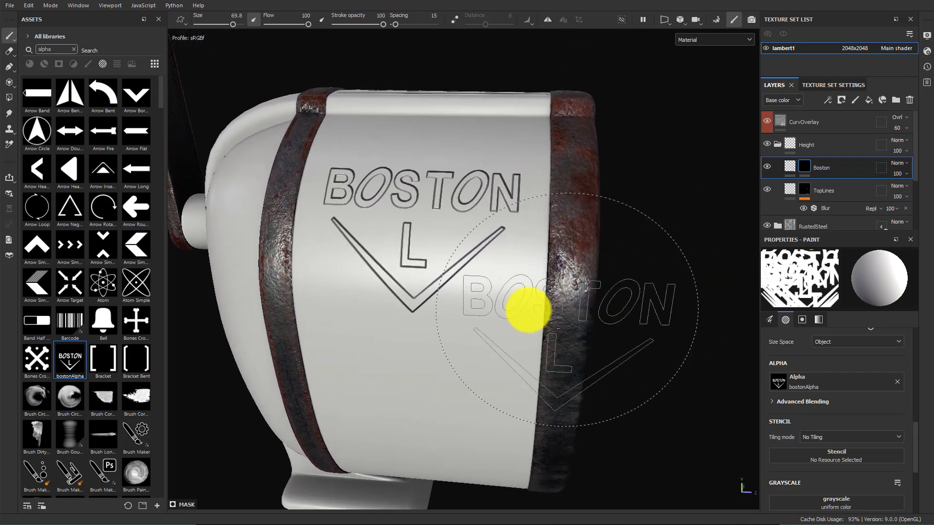
{"action": "right_click_drag", "start_coordinate": [527, 311], "coordinate": [600, 301], "text": "alt"}
{"action": "right_click", "coordinate": [808, 165]}
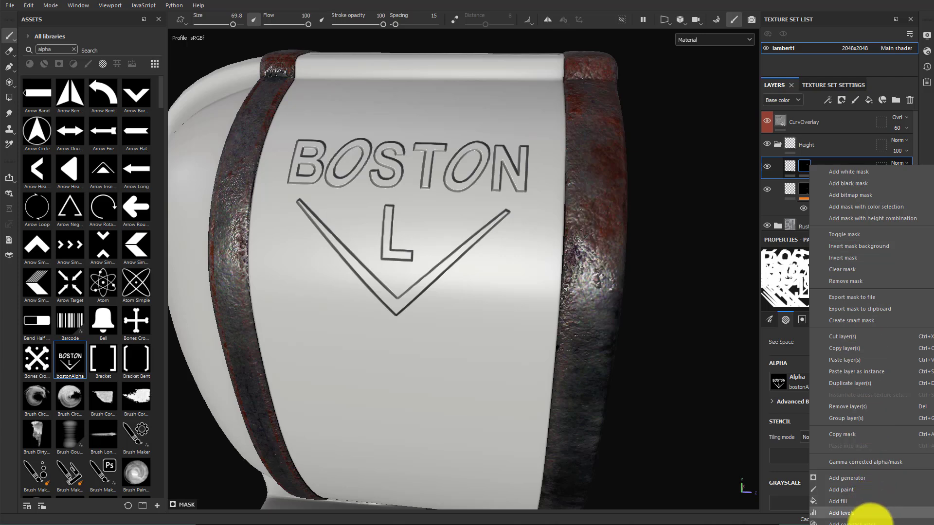
{"action": "left_click", "coordinate": [851, 524]}
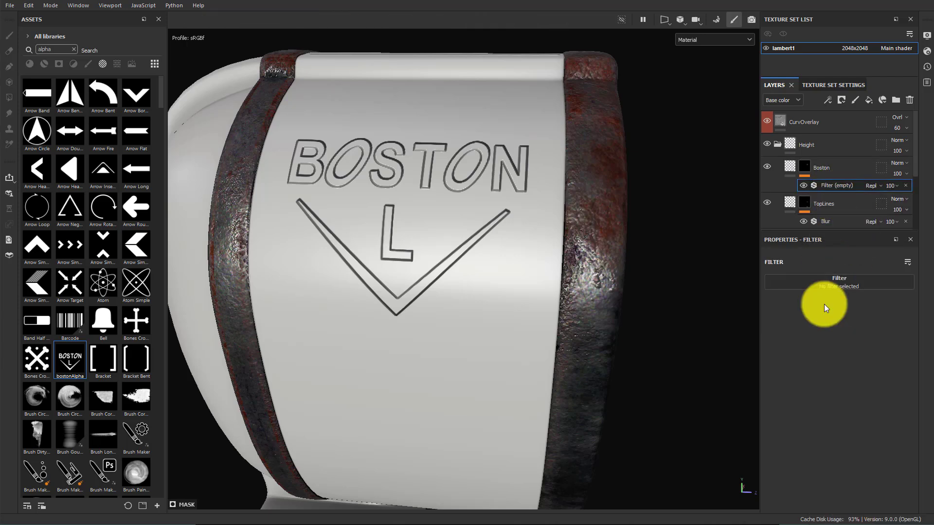
{"action": "left_click", "coordinate": [824, 286]}
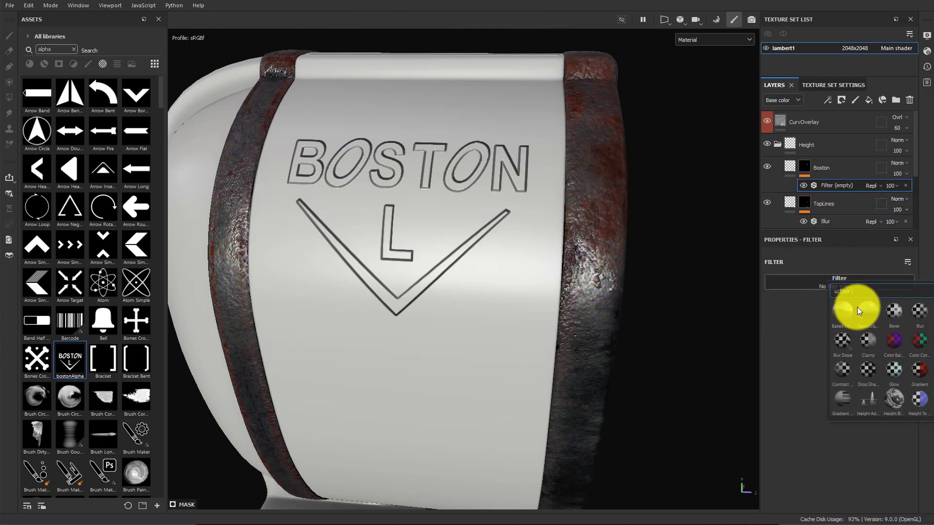
{"action": "left_click", "coordinate": [917, 315]}
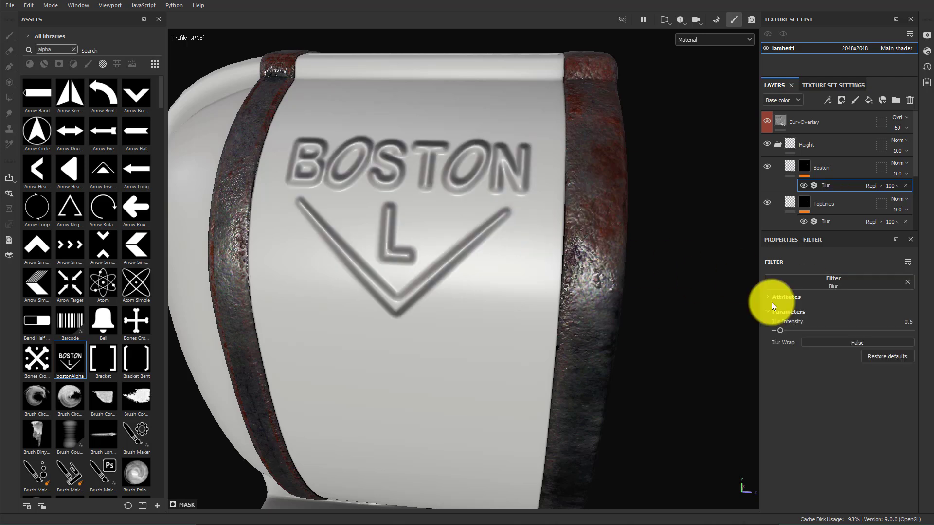
{"action": "left_click_drag", "start_coordinate": [783, 328], "coordinate": [780, 328]}
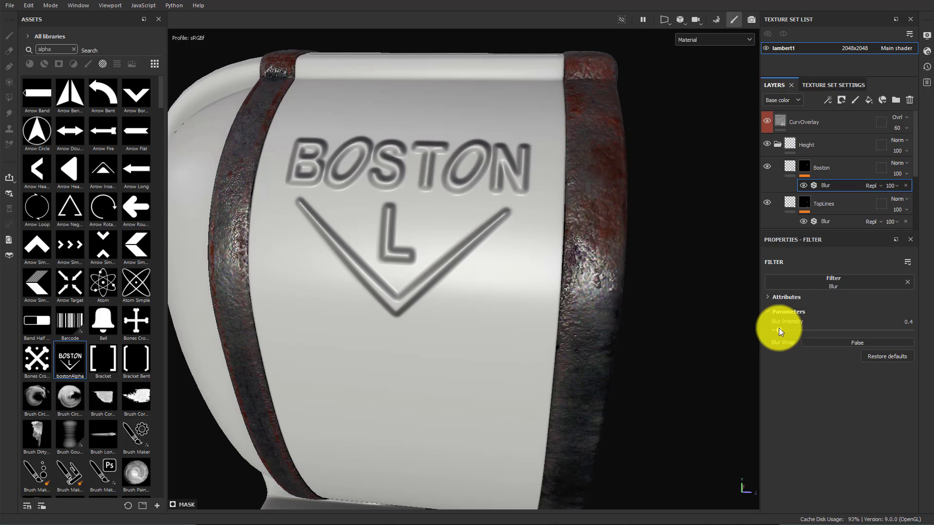
{"action": "left_click_drag", "start_coordinate": [779, 328], "coordinate": [779, 328]}
Orbit around the sharpener to inspect the stamped BOSTON decal from several angles
{"action": "left_click_drag", "start_coordinate": [416, 308], "coordinate": [547, 379], "text": "alt"}
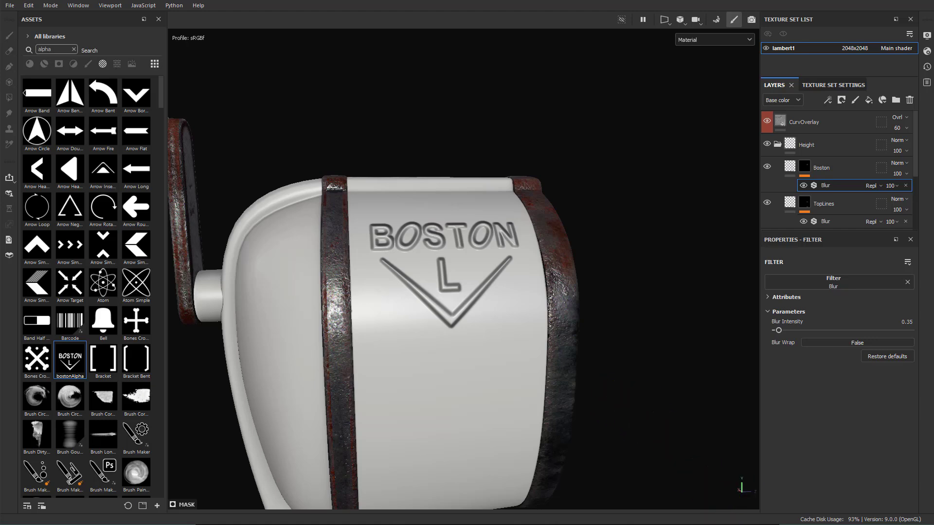
{"action": "left_click_drag", "start_coordinate": [602, 352], "coordinate": [579, 332], "text": "alt"}
{"action": "right_click_drag", "start_coordinate": [579, 332], "coordinate": [506, 324], "text": "shift"}
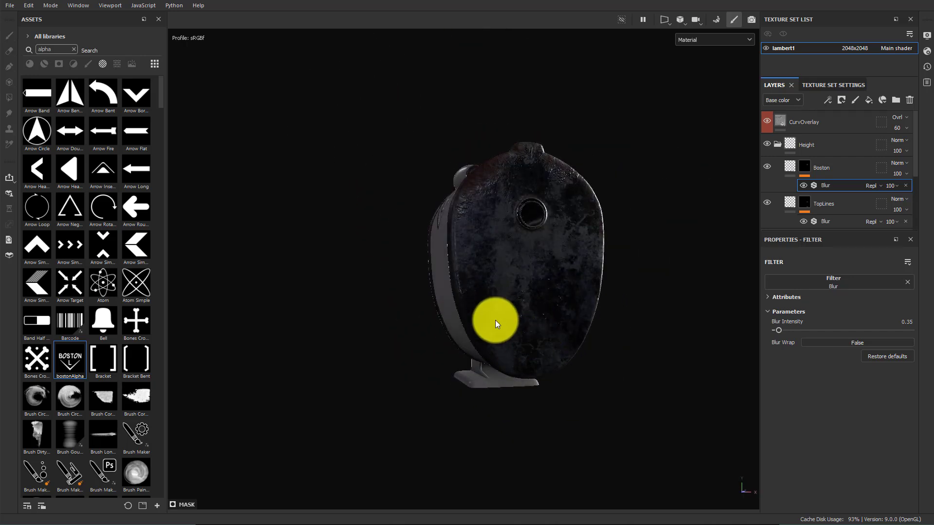
{"action": "left_click_drag", "start_coordinate": [539, 362], "coordinate": [546, 335], "text": "alt"}
{"action": "right_click_drag", "start_coordinate": [545, 335], "coordinate": [513, 327], "text": "shift"}
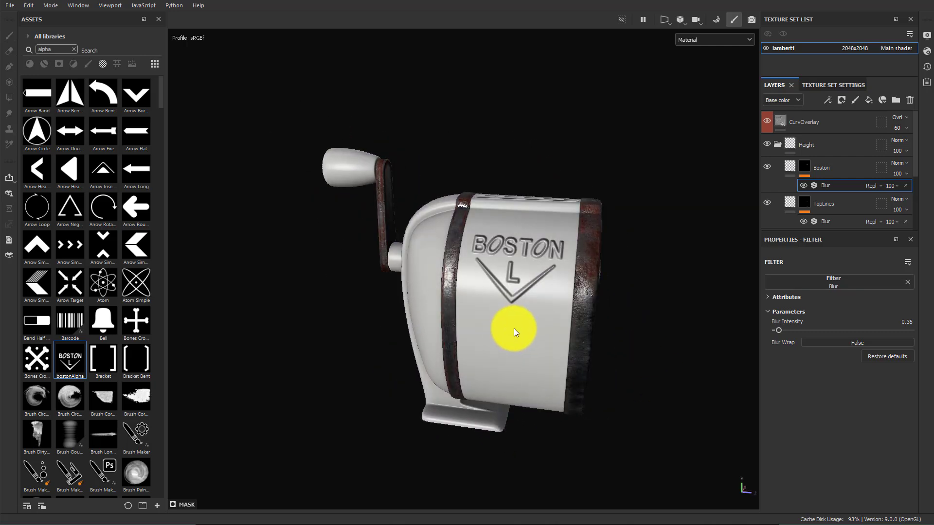
{"action": "left_click_drag", "start_coordinate": [512, 327], "coordinate": [340, 246], "text": "alt"}
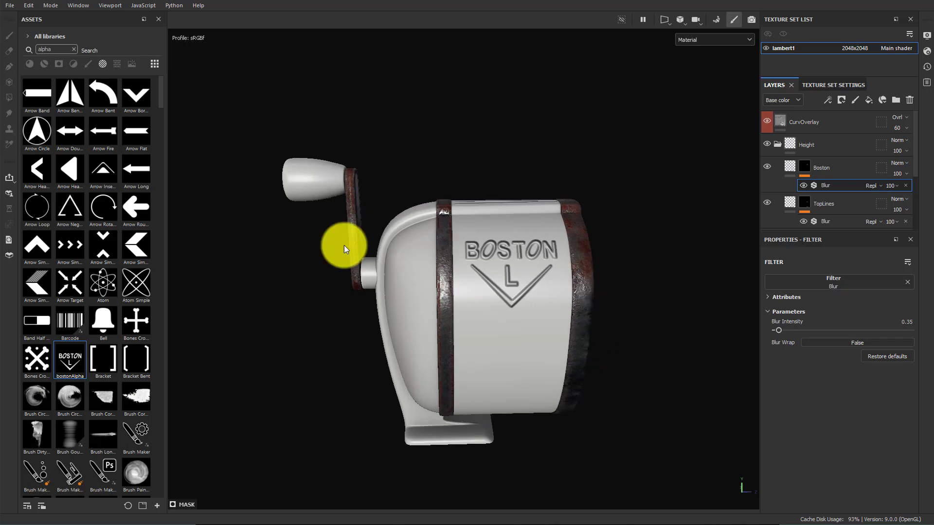
{"action": "middle_click_drag", "start_coordinate": [543, 290], "coordinate": [540, 343], "text": "alt"}
{"action": "right_click_drag", "start_coordinate": [628, 314], "coordinate": [700, 336], "text": "alt"}
{"action": "middle_click_drag", "start_coordinate": [534, 366], "coordinate": [563, 358], "text": "alt"}
{"action": "left_click_drag", "start_coordinate": [563, 358], "coordinate": [657, 375], "text": "alt"}
{"action": "left_click_drag", "start_coordinate": [462, 295], "coordinate": [404, 294], "text": "alt"}
{"action": "middle_click_drag", "start_coordinate": [480, 281], "coordinate": [462, 197], "text": "alt"}
{"action": "left_click_drag", "start_coordinate": [462, 313], "coordinate": [513, 282], "text": "alt"}
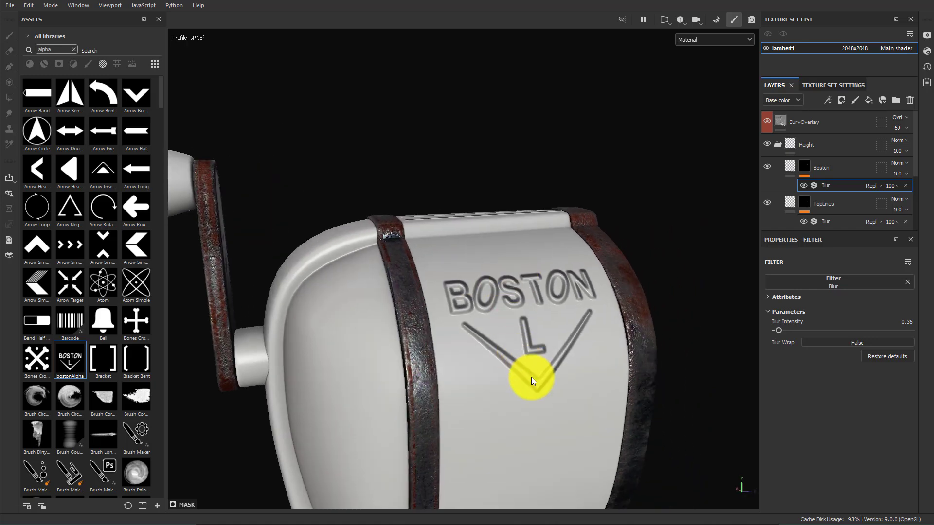
{"action": "left_click_drag", "start_coordinate": [534, 375], "coordinate": [399, 380], "text": "alt"}
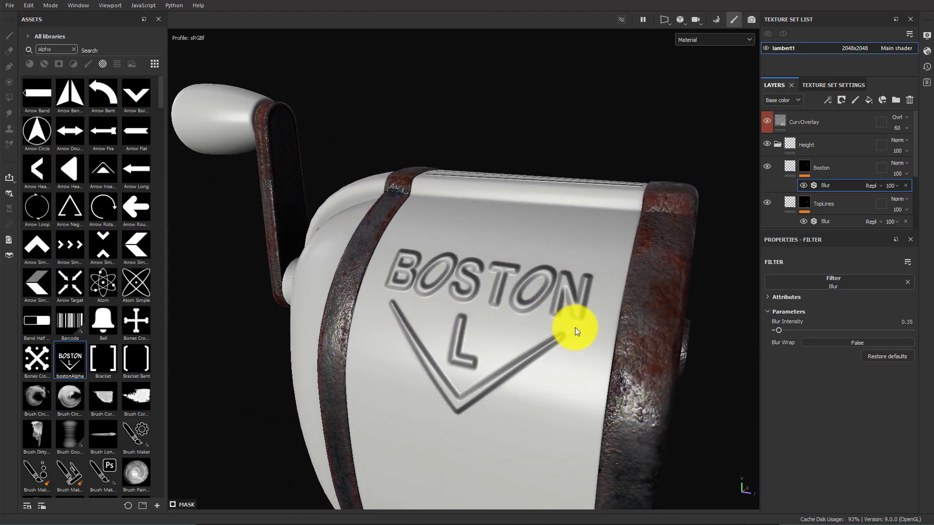
{"action": "left_click_drag", "start_coordinate": [574, 328], "coordinate": [593, 312], "text": "alt"}
Hide the interface panels and frame the sharpener in the environment view
{"action": "left_click", "coordinate": [752, 20]}
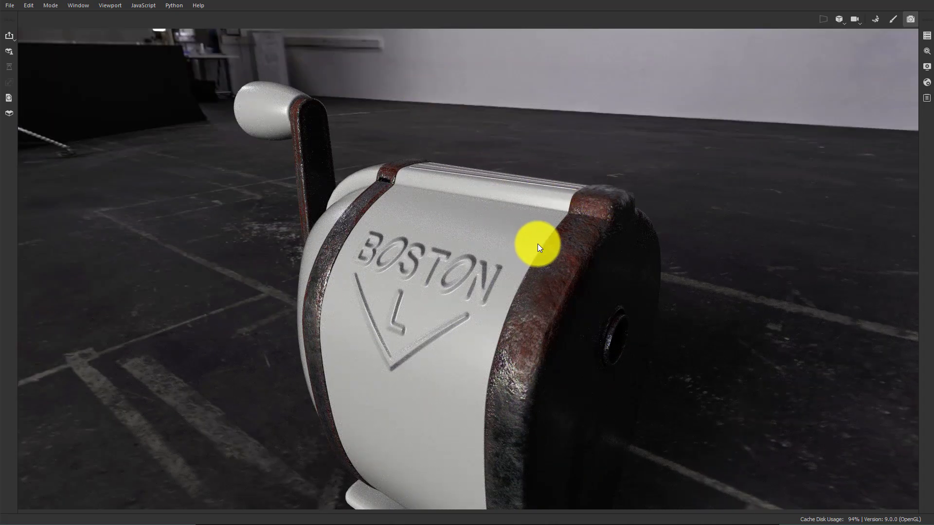
{"action": "scroll", "coordinate": [534, 243], "scroll_direction": "down", "scroll_amount": 4}
{"action": "middle_click_drag", "start_coordinate": [575, 280], "coordinate": [546, 230], "text": "alt"}
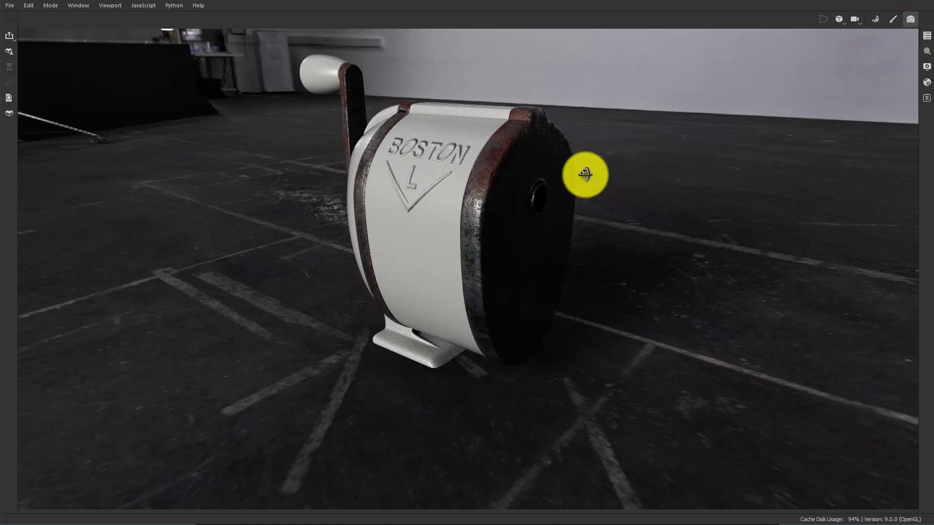
{"action": "left_click_drag", "start_coordinate": [588, 173], "coordinate": [623, 185], "text": "alt"}
{"action": "right_click_drag", "start_coordinate": [623, 185], "coordinate": [680, 197], "text": "shift"}
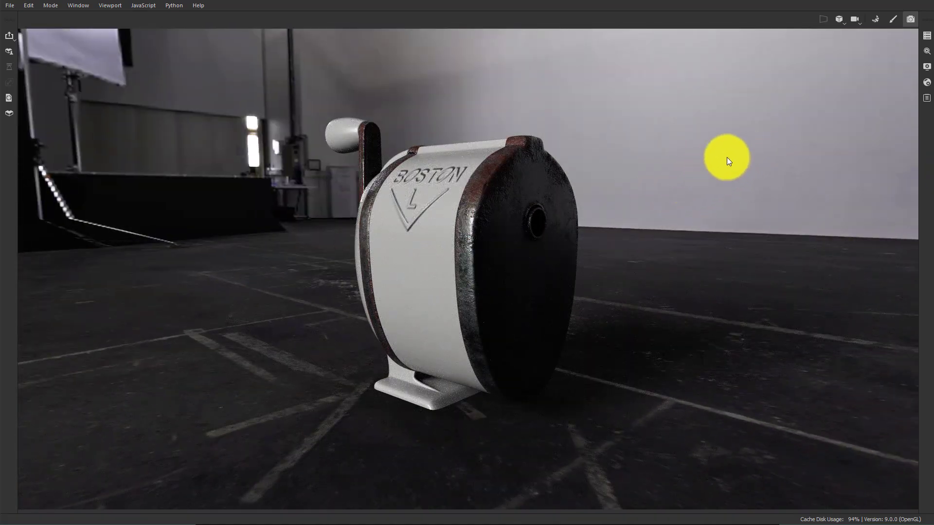
Open the display settings and select the Studio Tomoco environment map
{"action": "left_click", "coordinate": [927, 67]}
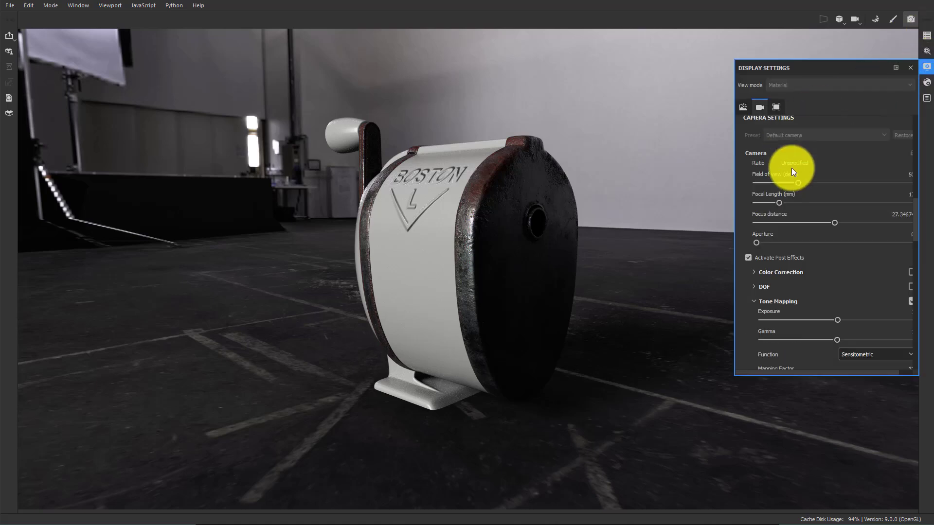
{"action": "scroll", "coordinate": [798, 171], "scroll_direction": "up", "scroll_amount": 5}
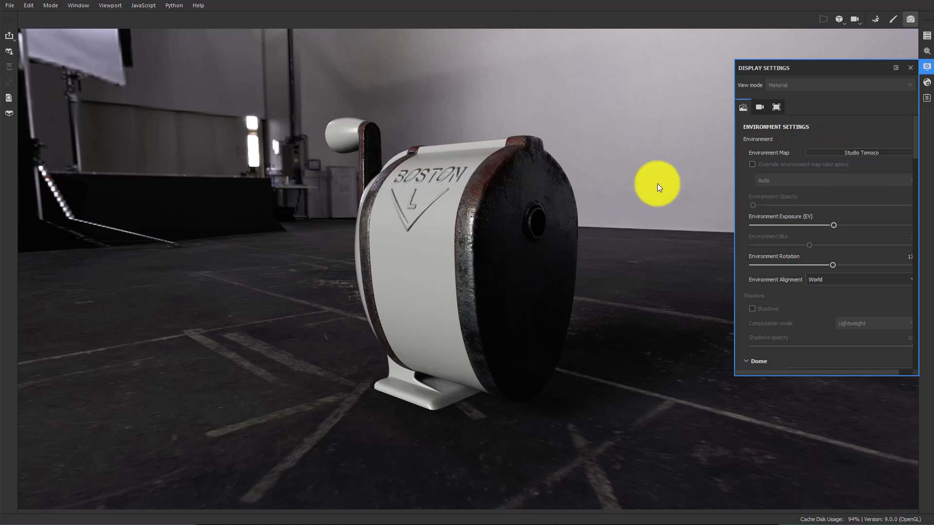
{"action": "left_click", "coordinate": [858, 153]}
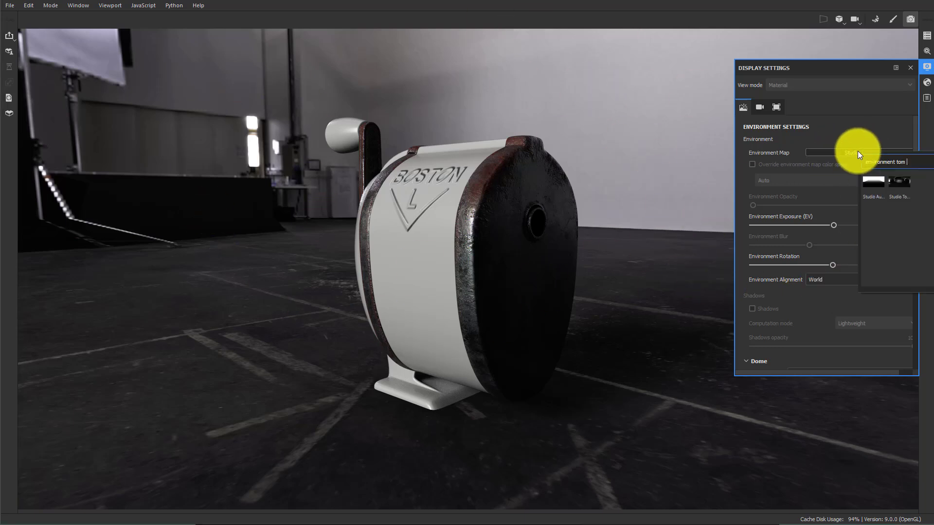
{"action": "type", "text": "tom"}
{"action": "left_click", "coordinate": [830, 140]}
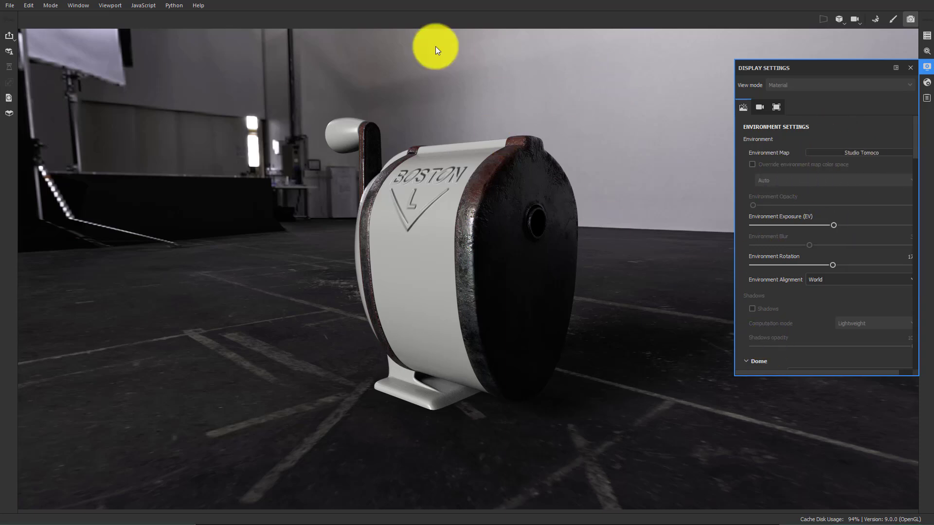
Enable the dome's clear color to replace the environment background
{"action": "scroll", "coordinate": [803, 287], "scroll_direction": "down", "scroll_amount": 3}
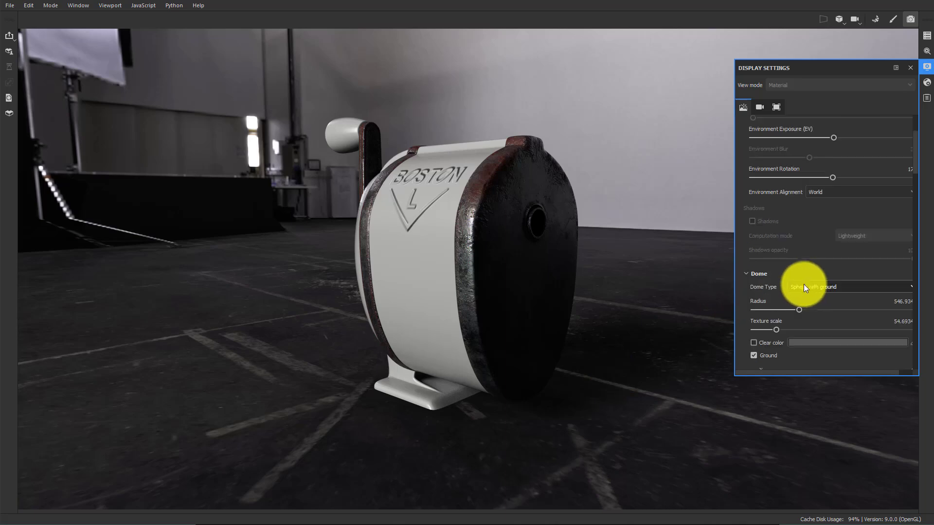
{"action": "scroll", "coordinate": [788, 238], "scroll_direction": "down", "scroll_amount": 4}
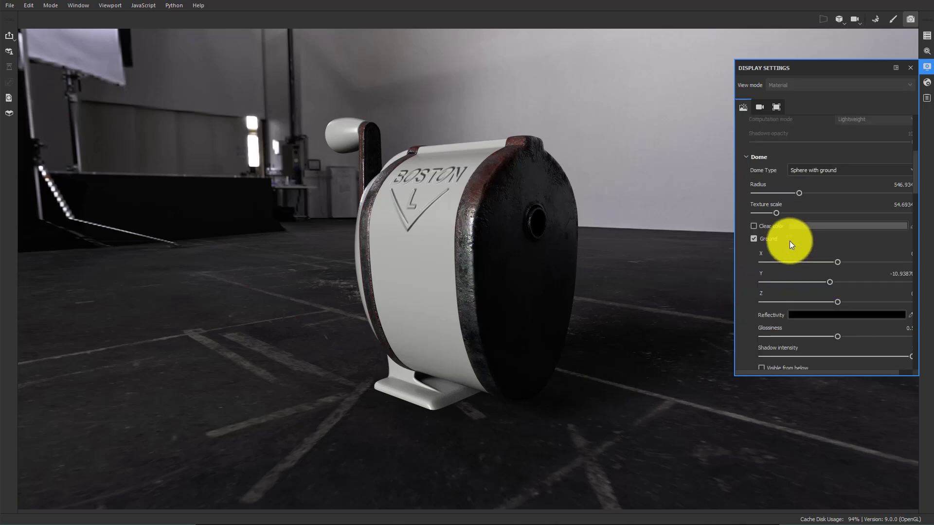
{"action": "left_click", "coordinate": [753, 226]}
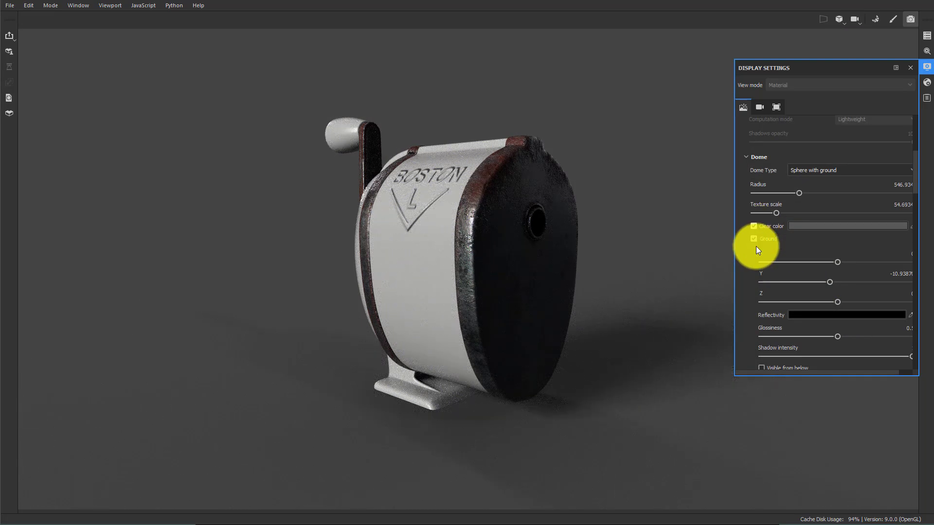
Widen the display settings, collapse Tone Mapping, and enable the Vignette effect with strength 0.29
{"action": "scroll", "coordinate": [818, 294], "scroll_direction": "down", "scroll_amount": 7}
{"action": "scroll", "coordinate": [812, 287], "scroll_direction": "down", "scroll_amount": 4}
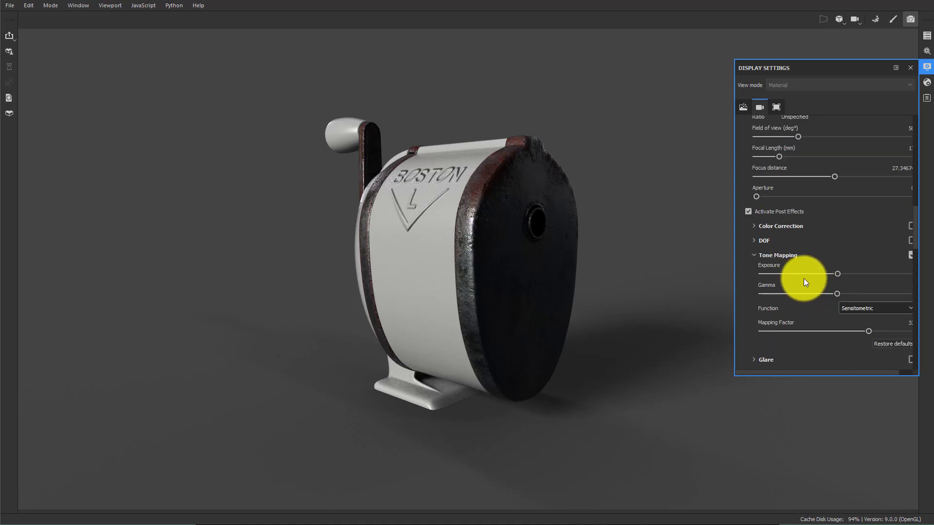
{"action": "left_click", "coordinate": [878, 372]}
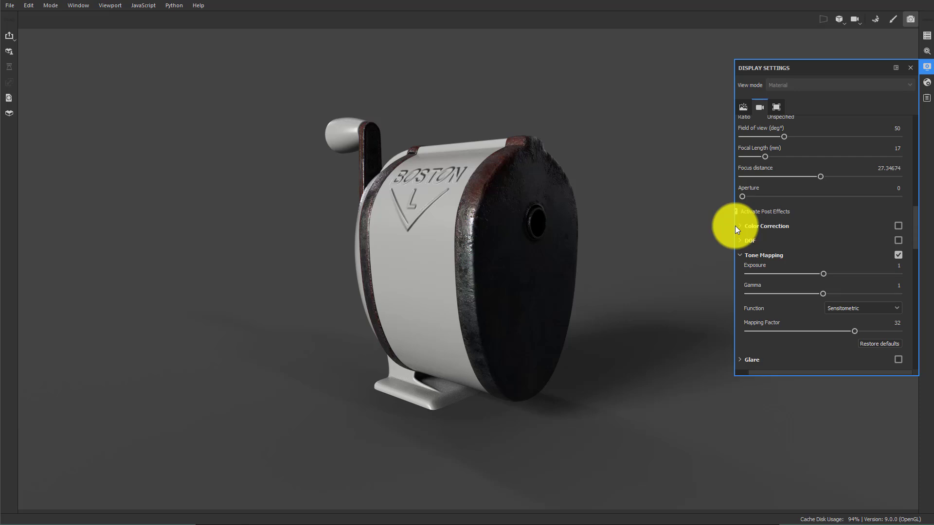
{"action": "left_click_drag", "start_coordinate": [734, 226], "coordinate": [670, 227]}
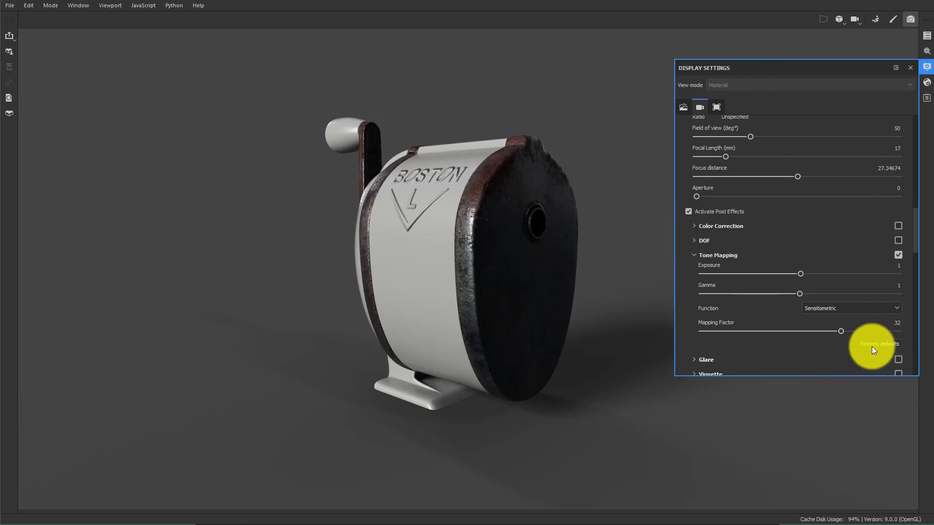
{"action": "left_click", "coordinate": [696, 256]}
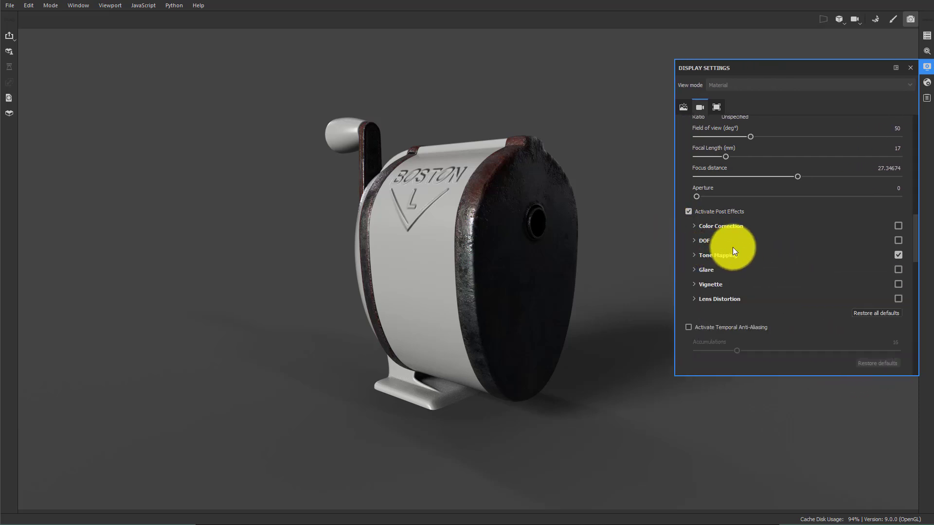
{"action": "left_click", "coordinate": [897, 285]}
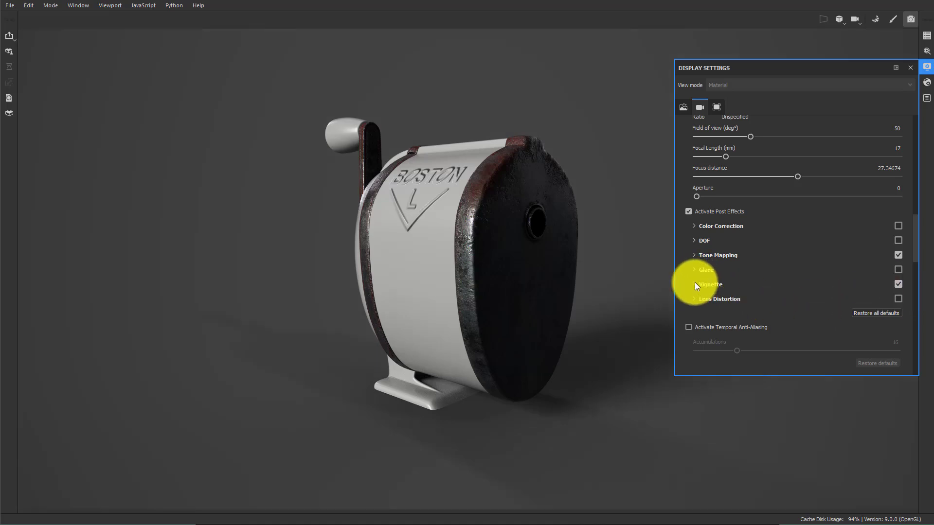
{"action": "left_click", "coordinate": [694, 283]}
{"action": "left_click_drag", "start_coordinate": [741, 304], "coordinate": [933, 307]}
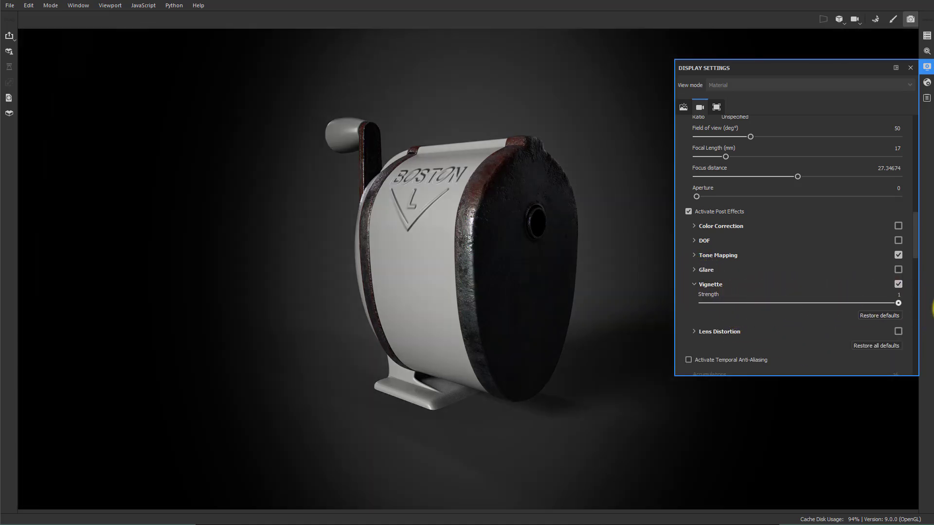
{"action": "left_click_drag", "start_coordinate": [864, 304], "coordinate": [755, 302]}
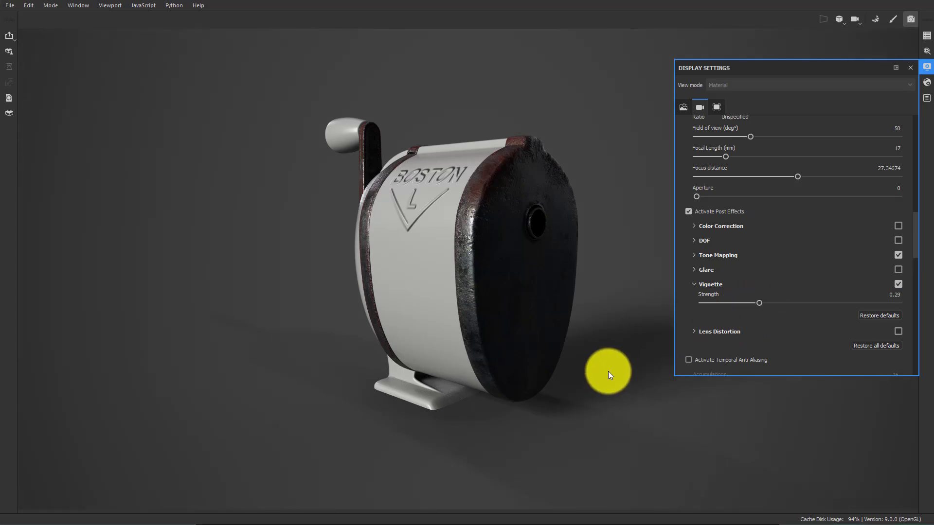
Orbit the view and browse the display settings to review the final sharpener presentation
{"action": "right_click_drag", "start_coordinate": [605, 342], "coordinate": [564, 336], "text": "shift"}
{"action": "middle_click_drag", "start_coordinate": [596, 298], "coordinate": [590, 339], "text": "alt"}
{"action": "right_click_drag", "start_coordinate": [597, 339], "coordinate": [598, 316], "text": "shift"}
{"action": "left_click_drag", "start_coordinate": [600, 316], "coordinate": [551, 326], "text": "alt"}
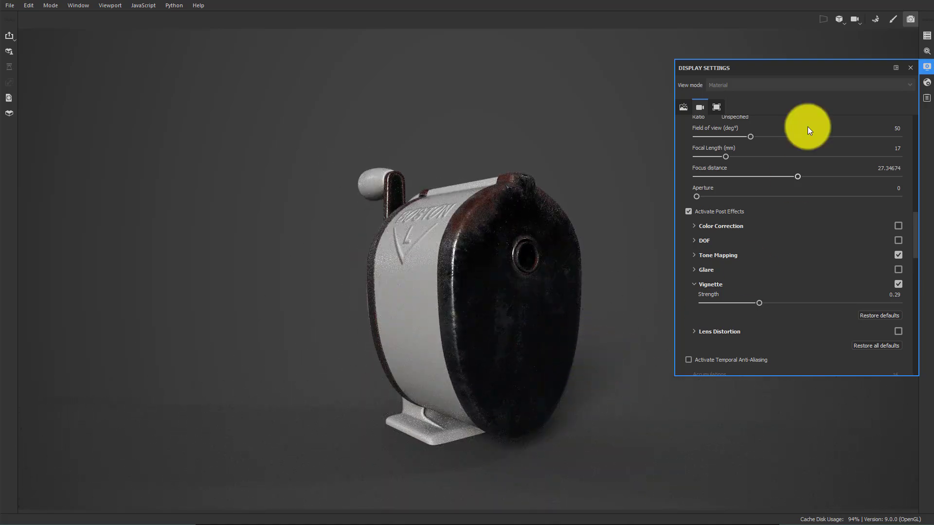
{"action": "scroll", "coordinate": [851, 139], "scroll_direction": "up", "scroll_amount": 4}
{"action": "left_click", "coordinate": [924, 66]}
{"action": "left_click", "coordinate": [924, 66]}
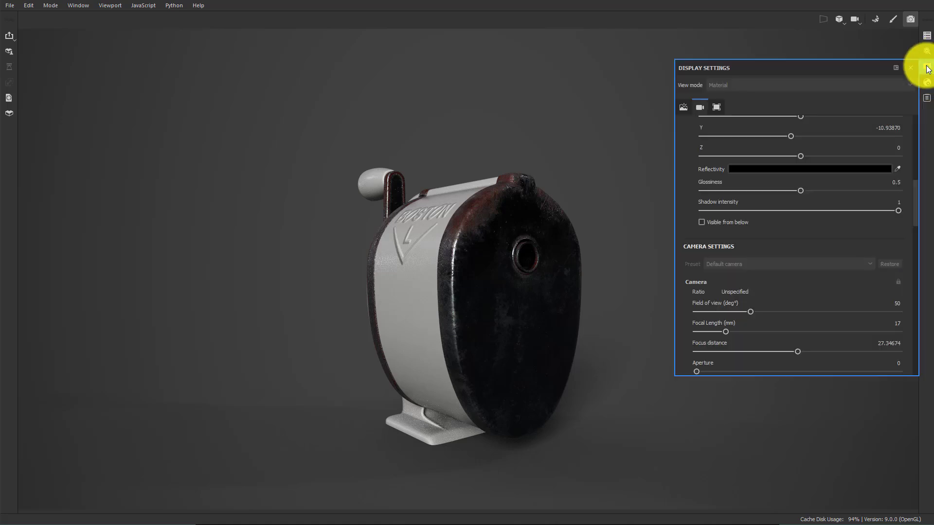
{"action": "scroll", "coordinate": [847, 149], "scroll_direction": "up", "scroll_amount": 5}
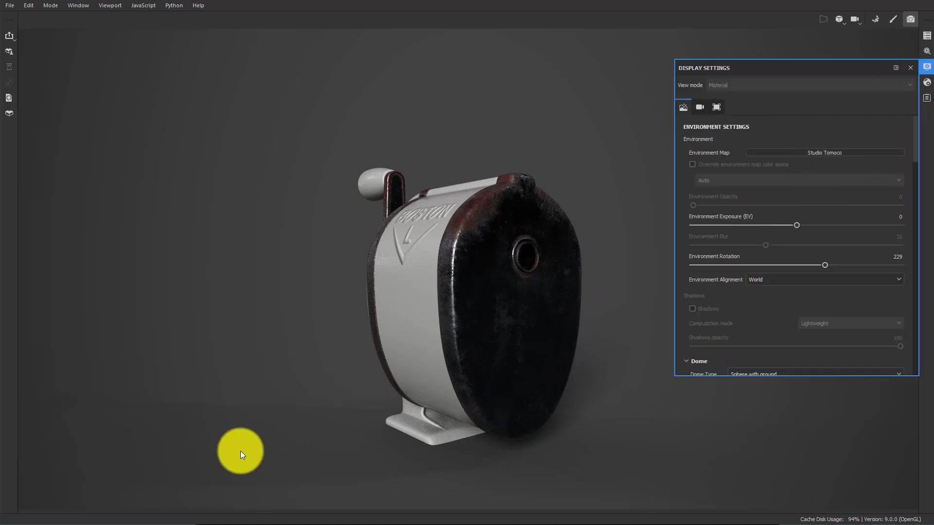
Try out the Panorama, Studio 03 and Soft 1Front 2Backs environment maps while rotating the lighting
{"action": "left_click", "coordinate": [835, 152]}
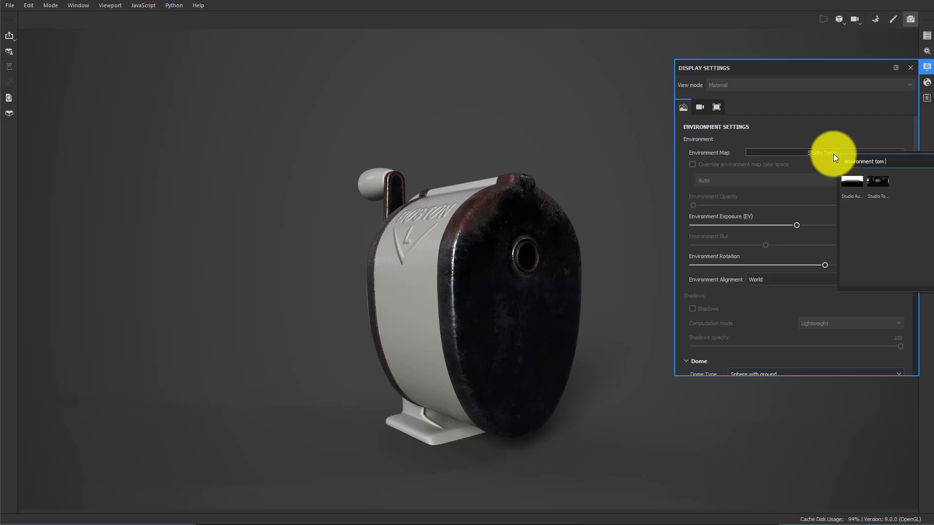
{"action": "key", "text": "BackSpace"}
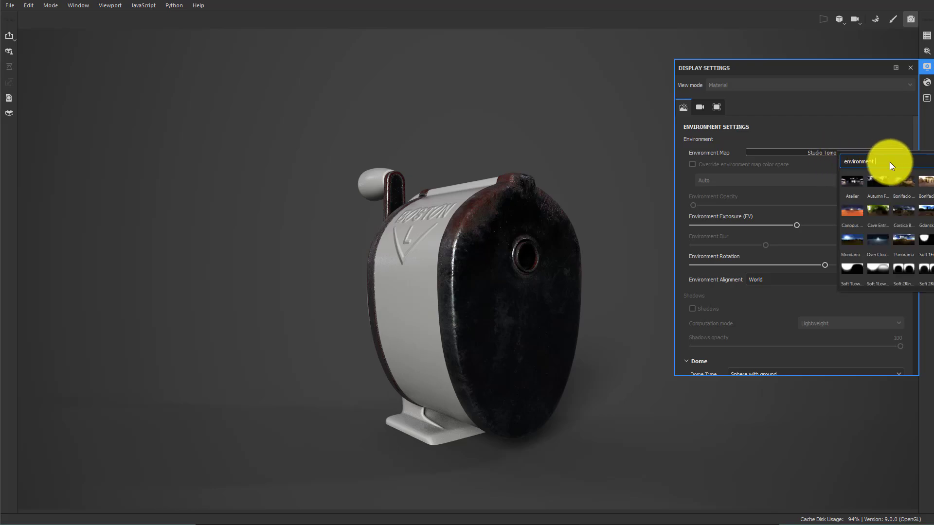
{"action": "left_click", "coordinate": [906, 238]}
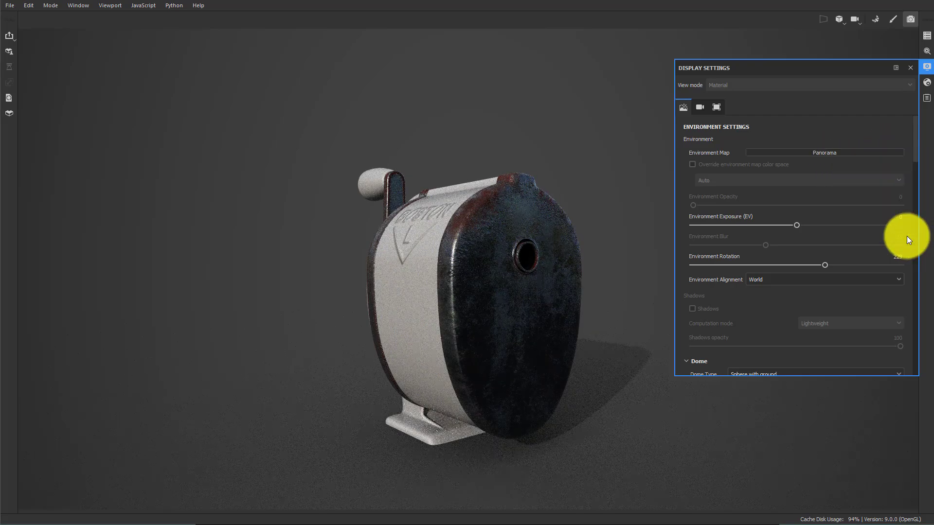
{"action": "left_click", "coordinate": [839, 154]}
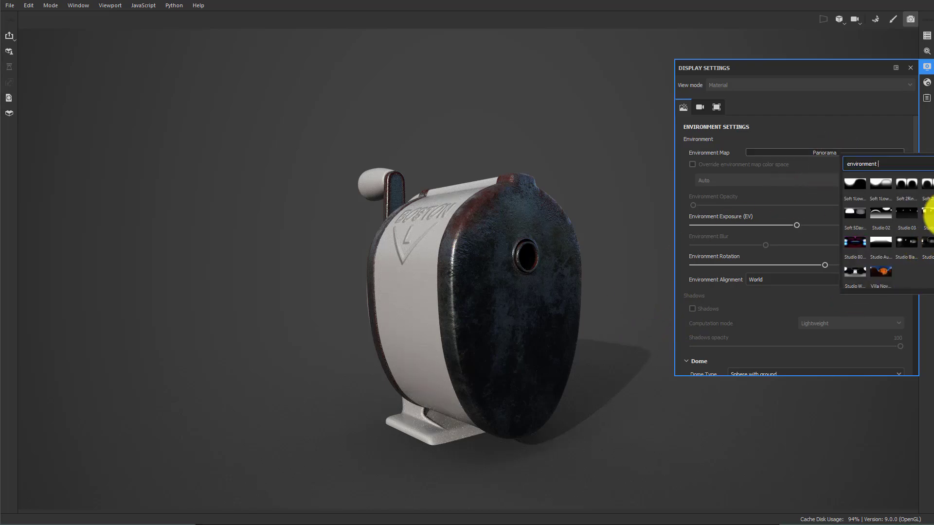
{"action": "left_click", "coordinate": [929, 217]}
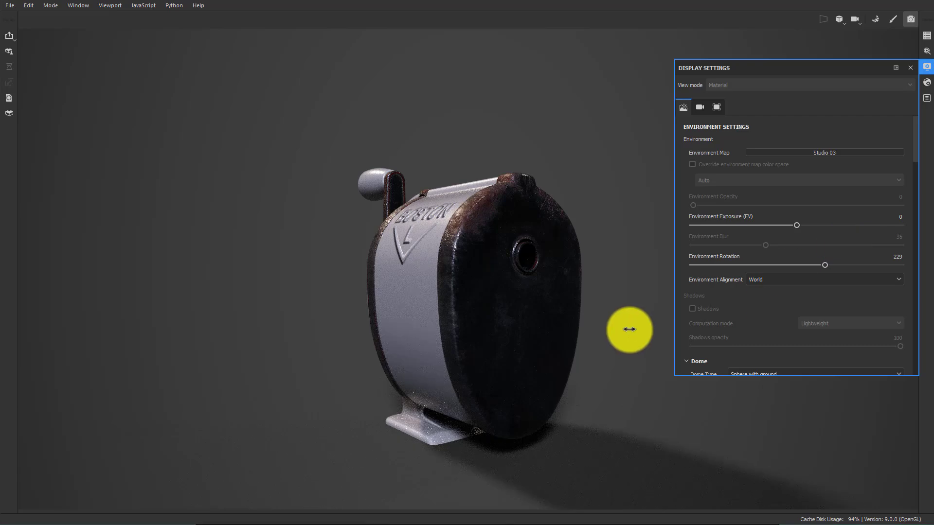
{"action": "right_click_drag", "start_coordinate": [626, 327], "coordinate": [552, 330], "text": "shift"}
{"action": "left_click", "coordinate": [835, 154]}
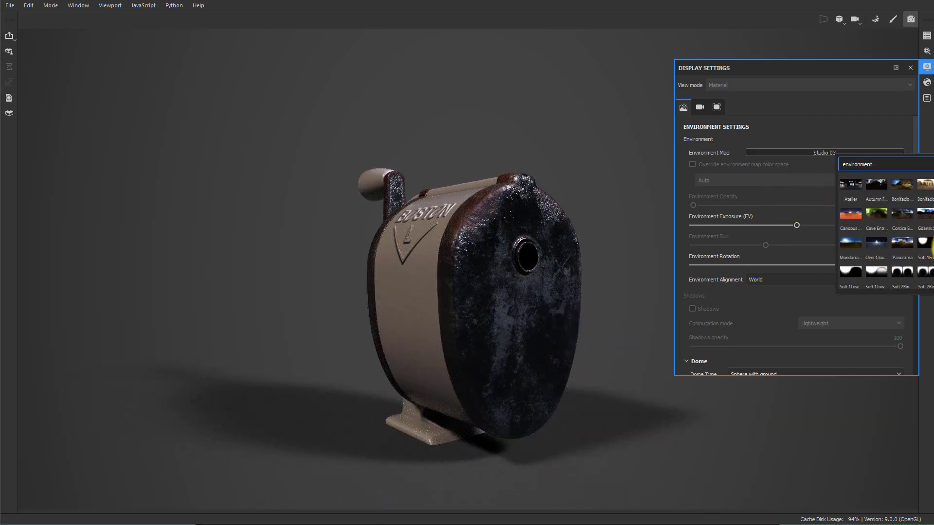
{"action": "left_click", "coordinate": [925, 242]}
{"action": "right_click_drag", "start_coordinate": [635, 334], "coordinate": [581, 327], "text": "shift"}
Switch the environment map to Studio White Umbrella and rotate the environment to 261
{"action": "left_click", "coordinate": [849, 154]}
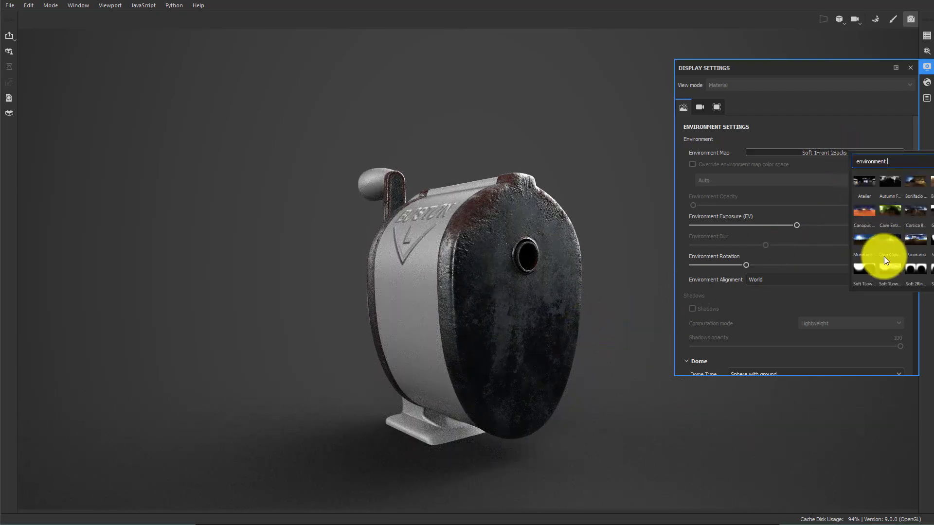
{"action": "left_click", "coordinate": [855, 273]}
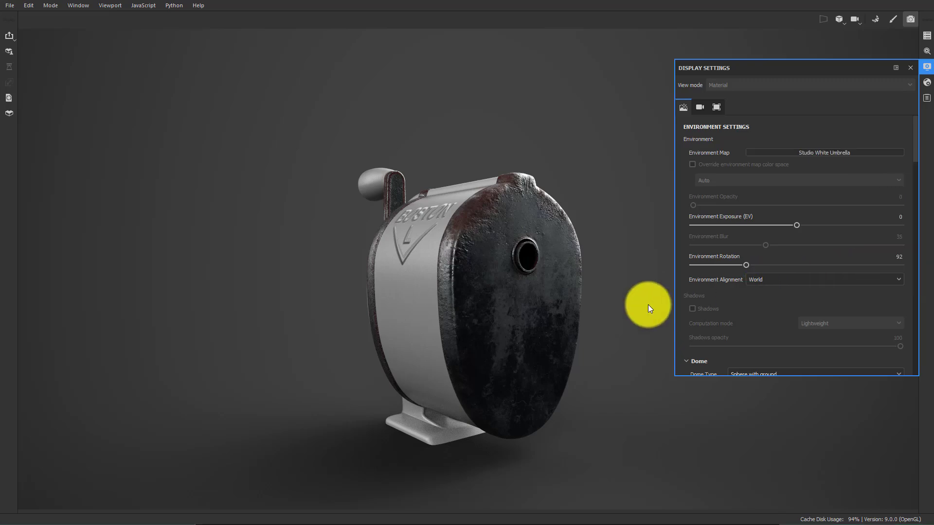
{"action": "mouse_move", "coordinate": [647, 303]}
{"action": "right_mouse_down", "text": "shift"}
{"action": "mouse_move", "coordinate": [589, 302]}
{"action": "mouse_move", "coordinate": [647, 306]}
{"action": "right_mouse_up", "text": "shift"}
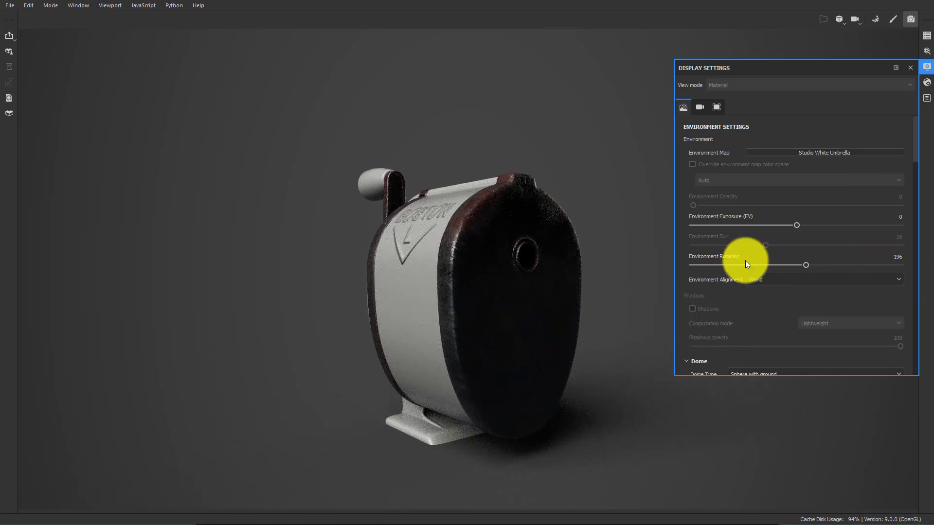
{"action": "mouse_move", "coordinate": [634, 341]}
{"action": "right_mouse_down", "text": "shift"}
{"action": "mouse_move", "coordinate": [619, 325]}
{"action": "mouse_move", "coordinate": [645, 334]}
{"action": "right_mouse_up", "text": "shift"}
{"action": "left_click_drag", "start_coordinate": [632, 327], "coordinate": [655, 341], "text": "alt"}
{"action": "right_click_drag", "start_coordinate": [656, 341], "coordinate": [645, 318], "text": "shift"}
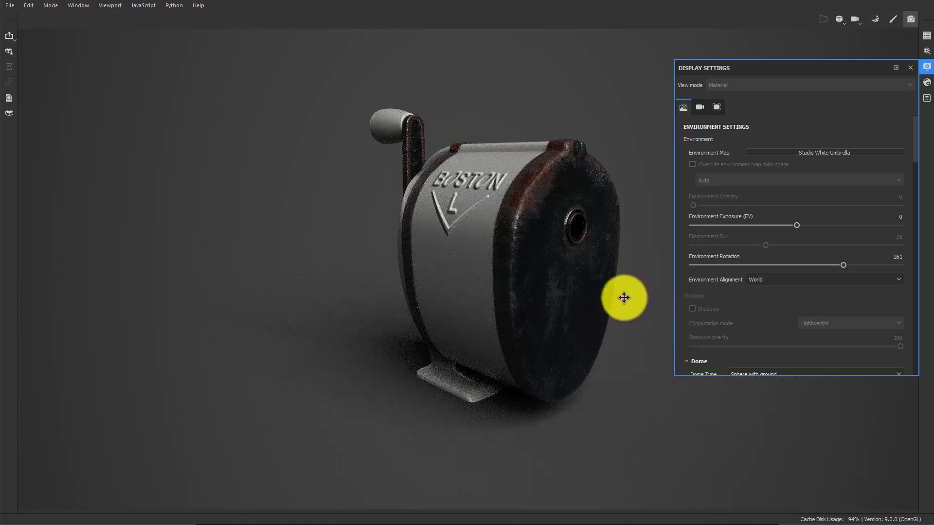
{"action": "mouse_move", "coordinate": [624, 298]}
{"action": "left_mouse_down", "text": "alt"}
{"action": "mouse_move", "coordinate": [671, 288]}
{"action": "mouse_move", "coordinate": [635, 305]}
{"action": "left_mouse_up", "text": "alt"}
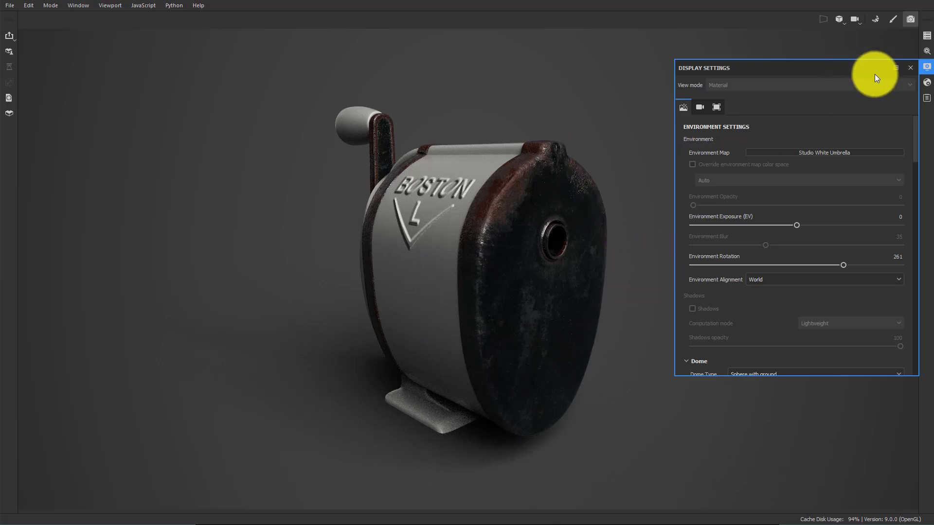
Open the renderer settings, override the viewport resolution, and set the height to 1080
{"action": "left_click", "coordinate": [906, 70]}
{"action": "left_click", "coordinate": [926, 51]}
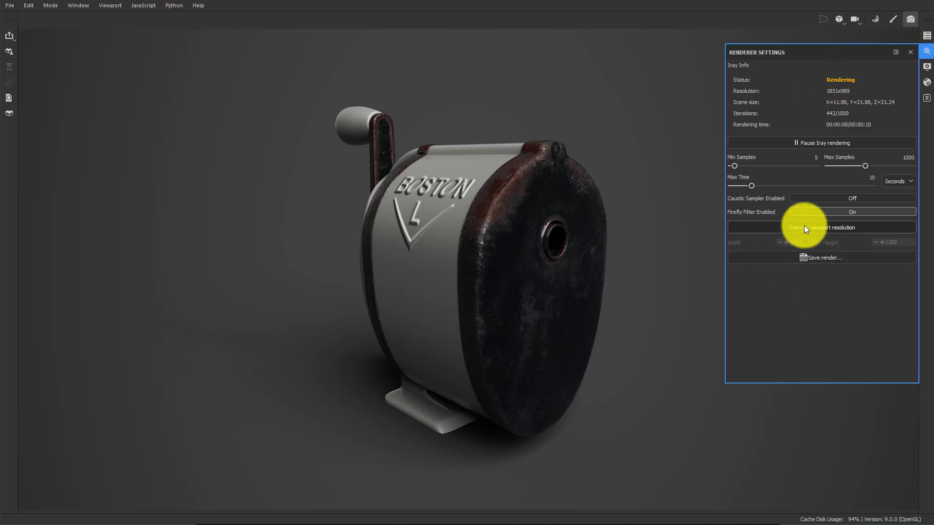
{"action": "left_click", "coordinate": [816, 228]}
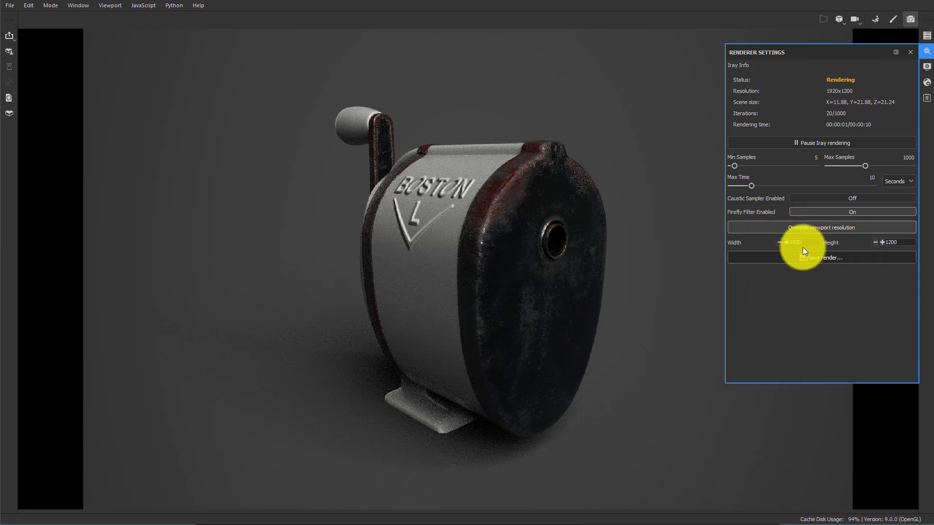
{"action": "left_click", "coordinate": [898, 242]}
{"action": "type", "text": "10"}
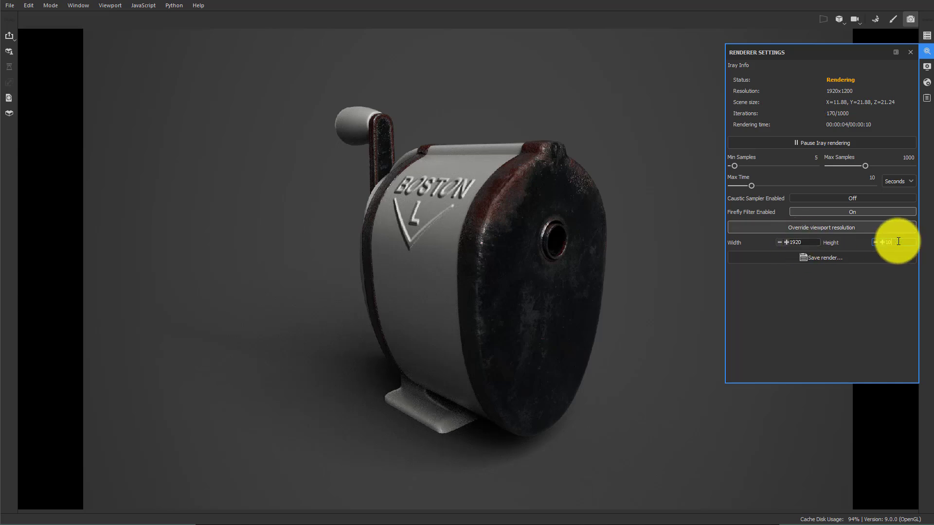
{"action": "type", "text": "80"}
{"action": "key", "text": "Return"}
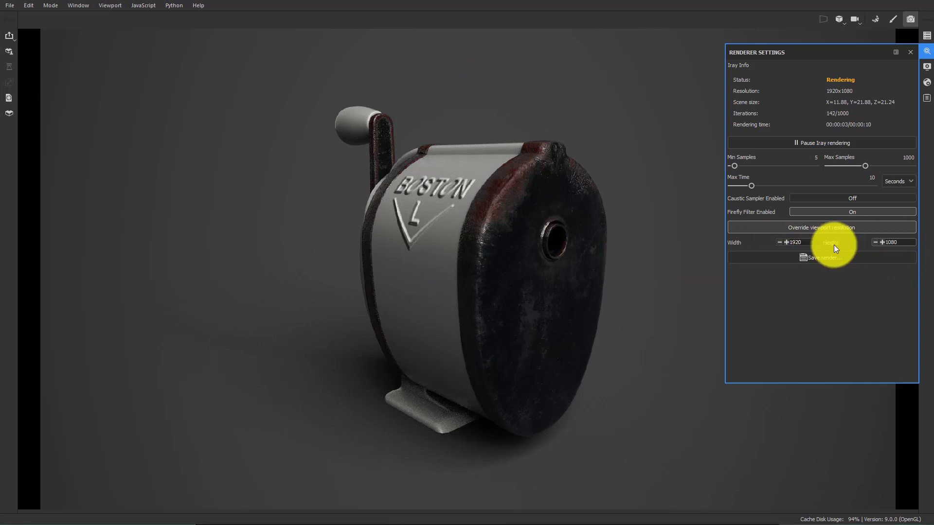
Try a square 1080 by 1080 render resolution
{"action": "double_click", "coordinate": [806, 241]}
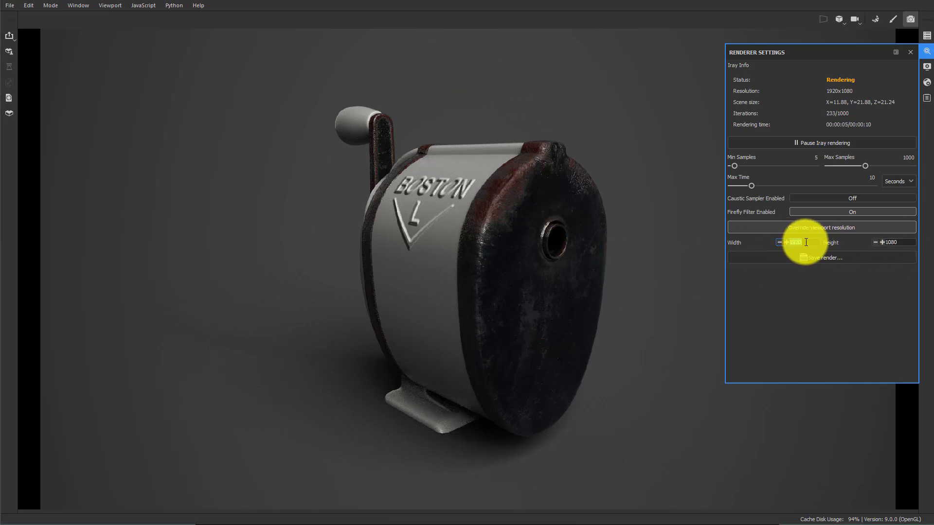
{"action": "type", "text": "1080"}
{"action": "key", "text": "Return"}
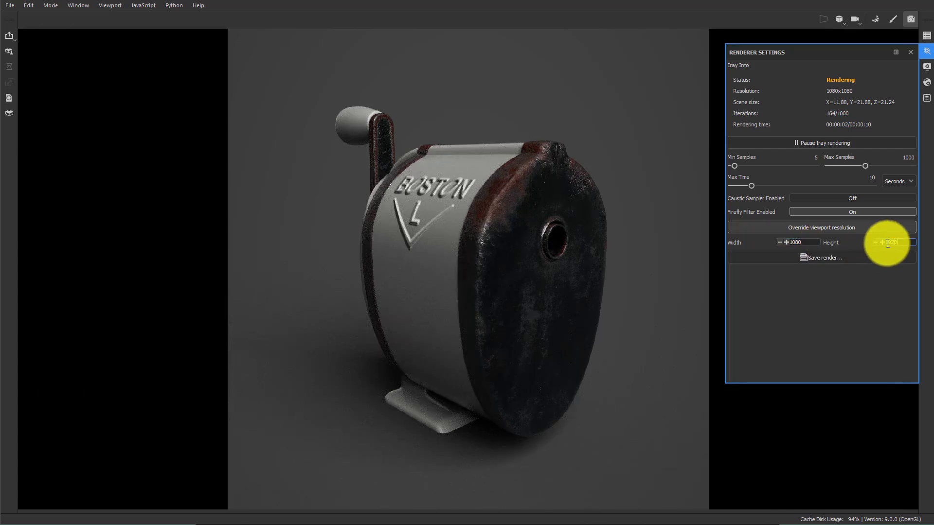
{"action": "key", "text": "Return"}
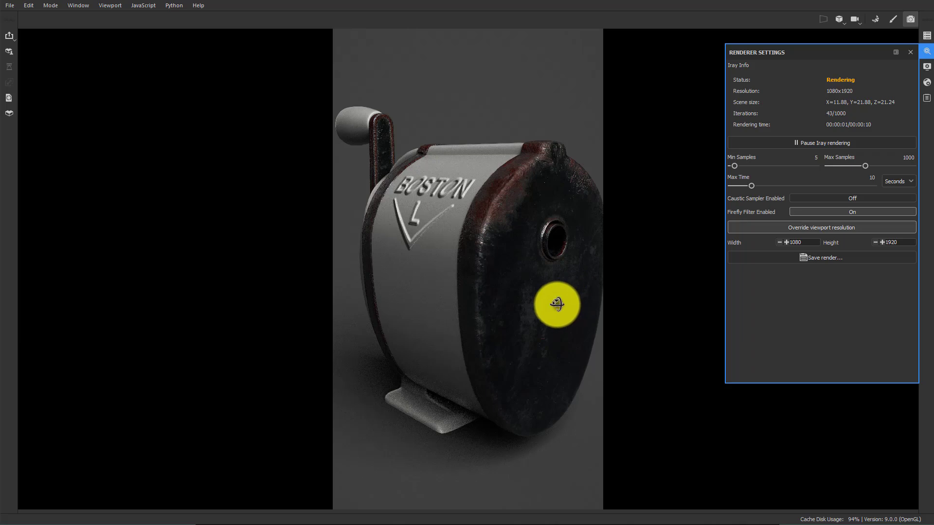
{"action": "left_click_drag", "start_coordinate": [550, 304], "coordinate": [563, 306], "text": "alt"}
{"action": "middle_click_drag", "start_coordinate": [562, 307], "coordinate": [552, 305], "text": "alt"}
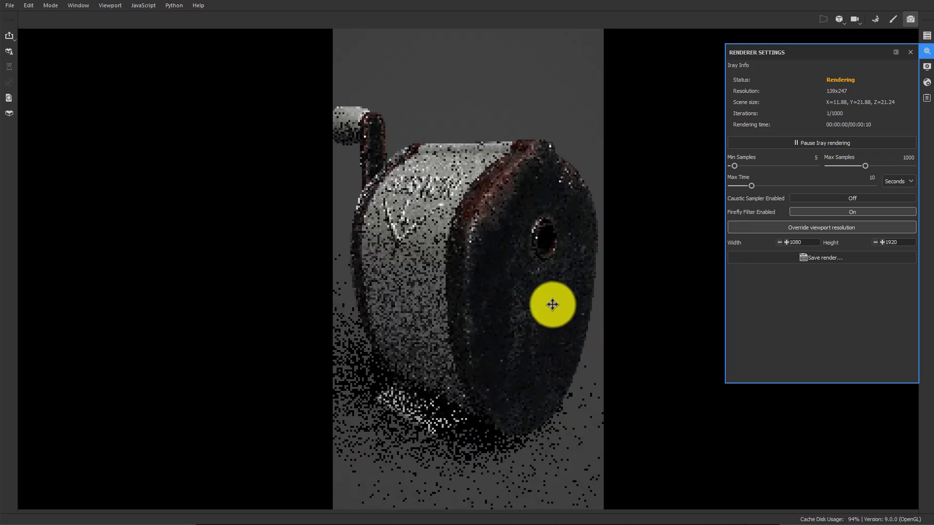
Set the render resolution to 1920 wide by 1500 high
{"action": "left_click", "coordinate": [815, 244]}
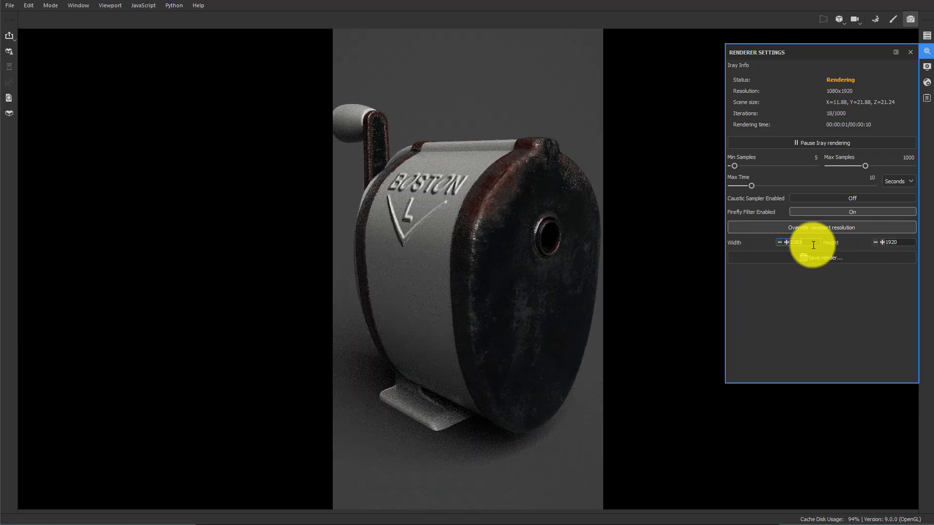
{"action": "left_click", "coordinate": [746, 191]}
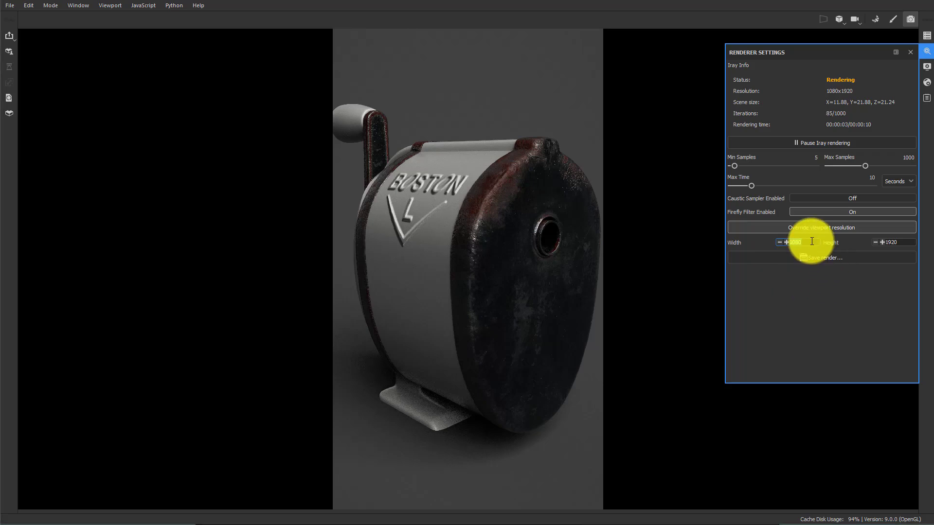
{"action": "key", "text": "Return"}
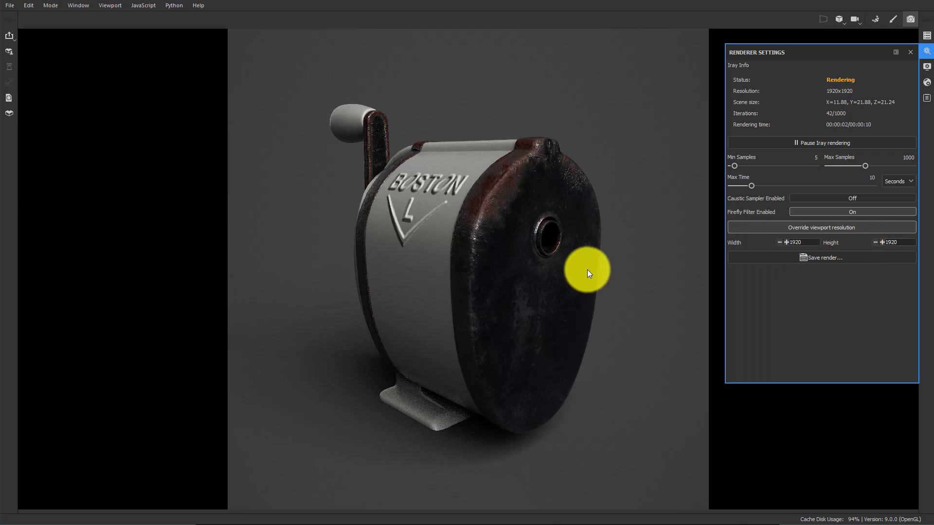
{"action": "middle_click_drag", "start_coordinate": [587, 269], "coordinate": [600, 271], "text": "alt"}
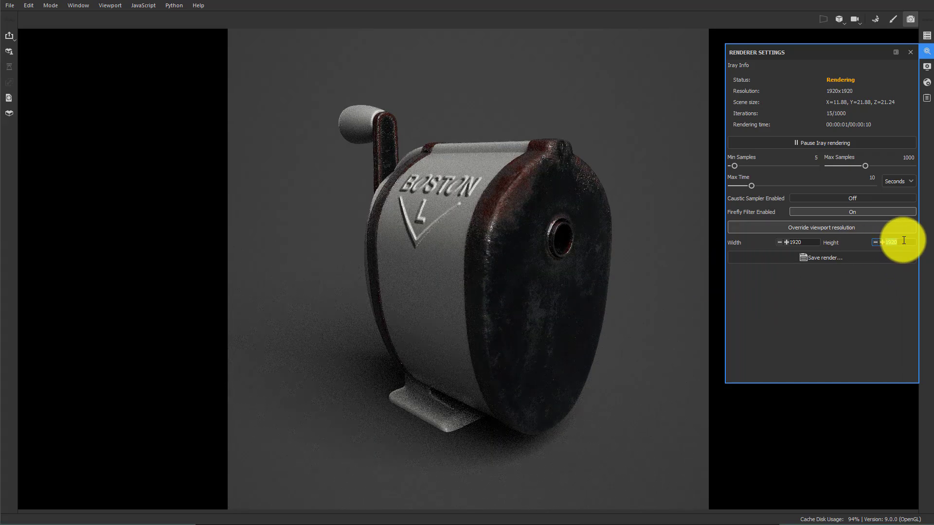
{"action": "key", "text": "Return"}
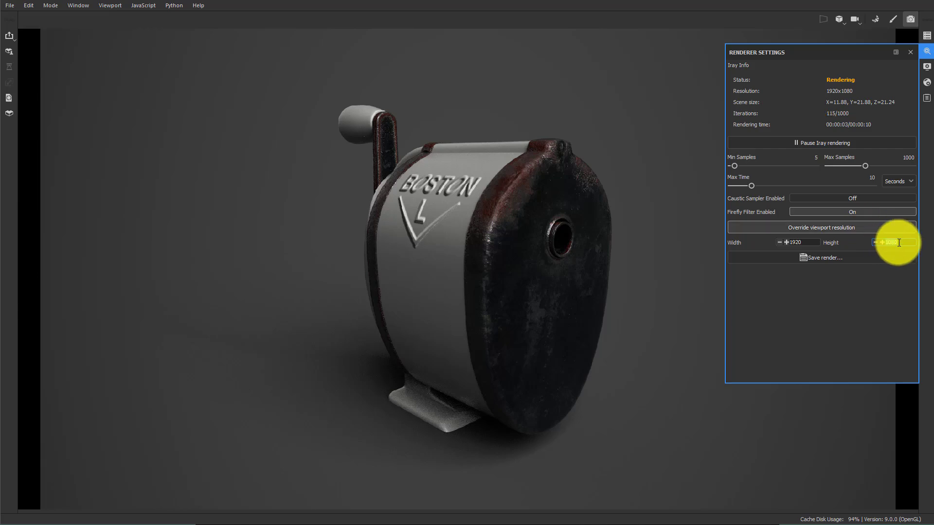
{"action": "type", "text": "900"}
{"action": "key", "text": "Return"}
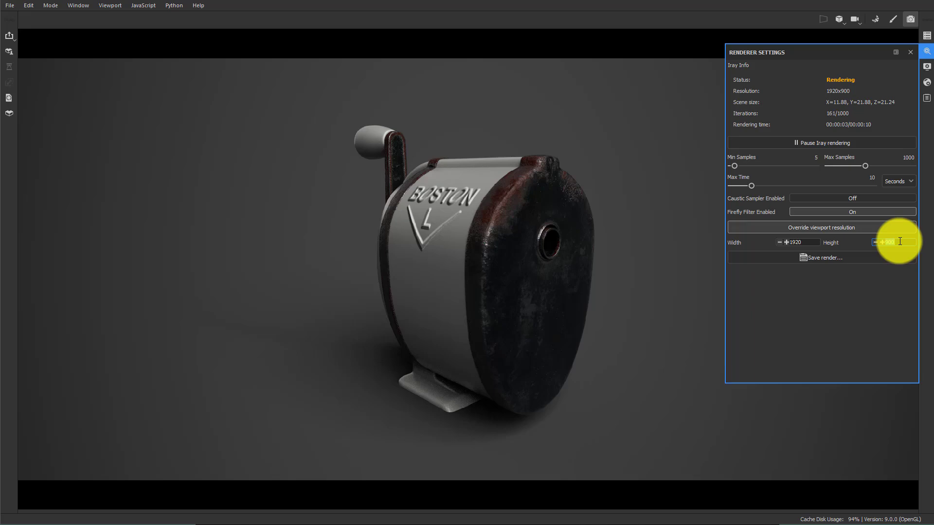
{"action": "key", "text": "Return"}
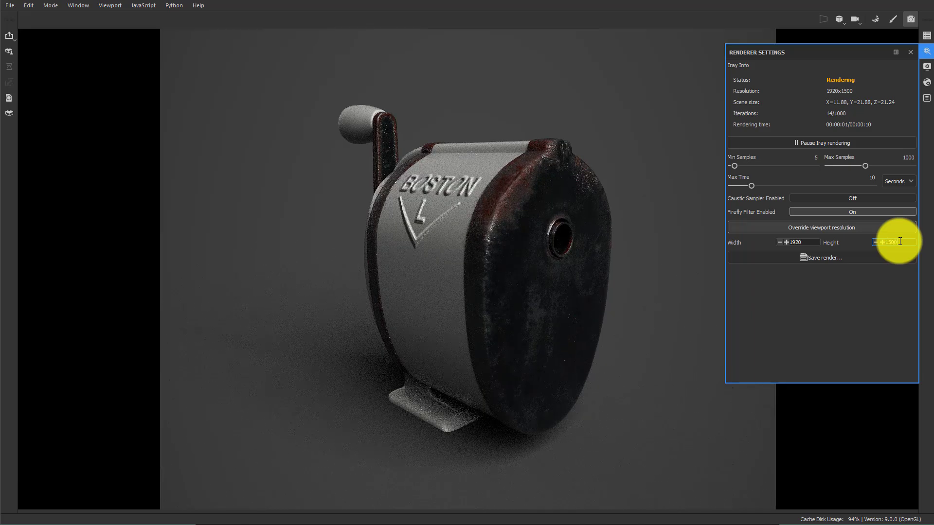
{"action": "mouse_move", "coordinate": [609, 333]}
{"action": "left_mouse_down"}
{"action": "mouse_move", "coordinate": [604, 313]}
{"action": "mouse_move", "coordinate": [590, 308]}
{"action": "mouse_move", "coordinate": [597, 338]}
{"action": "left_mouse_up"}
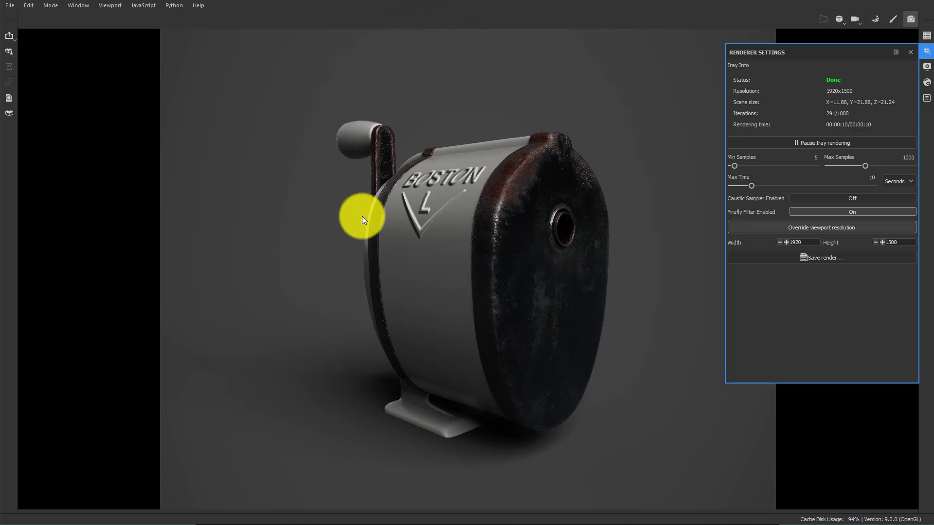
Save the render as Render1 in the Mendenhall_C_Sharpener images folder
{"action": "left_click_drag", "start_coordinate": [362, 211], "coordinate": [520, 249]}
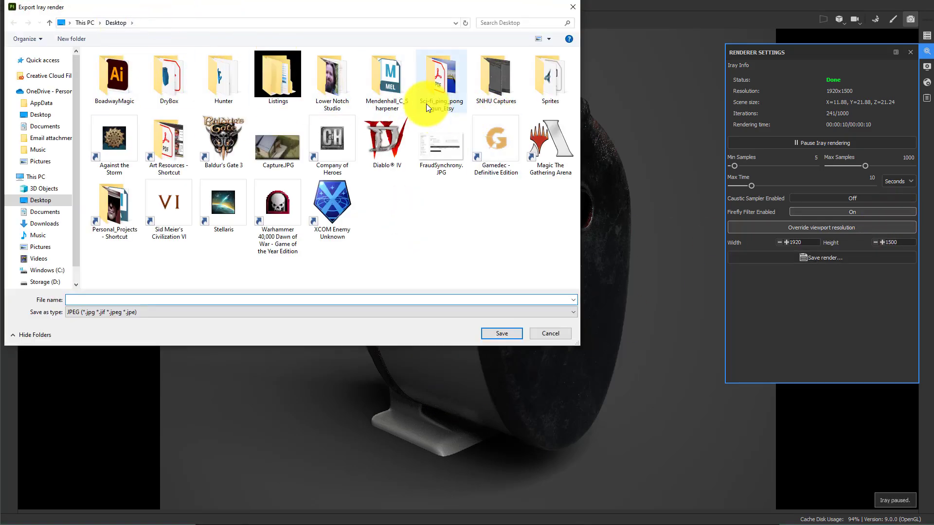
{"action": "double_click", "coordinate": [378, 90]}
{"action": "double_click", "coordinate": [113, 119]}
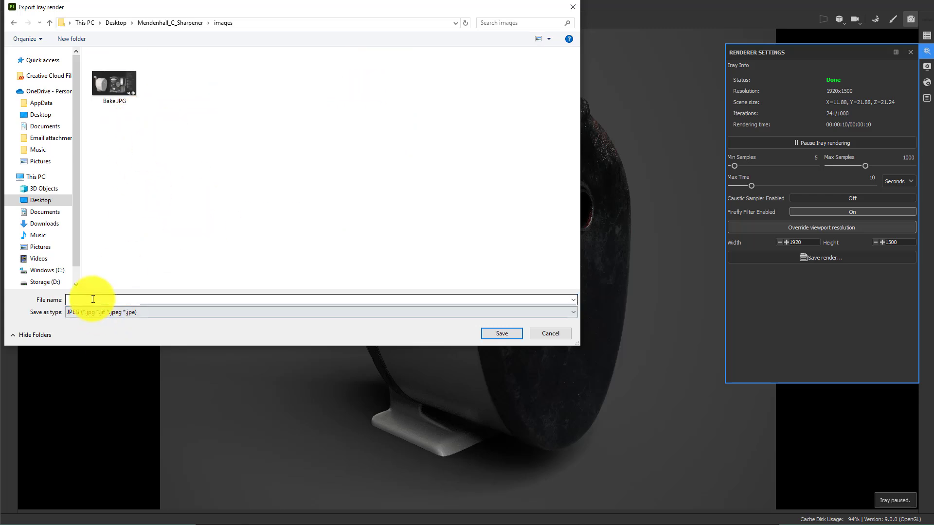
{"action": "left_click", "coordinate": [93, 299]}
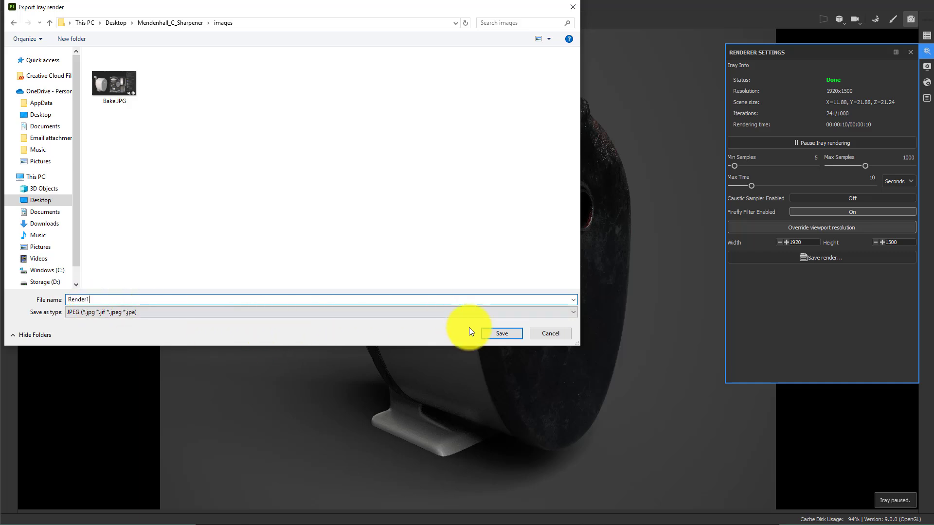
{"action": "left_click", "coordinate": [504, 332]}
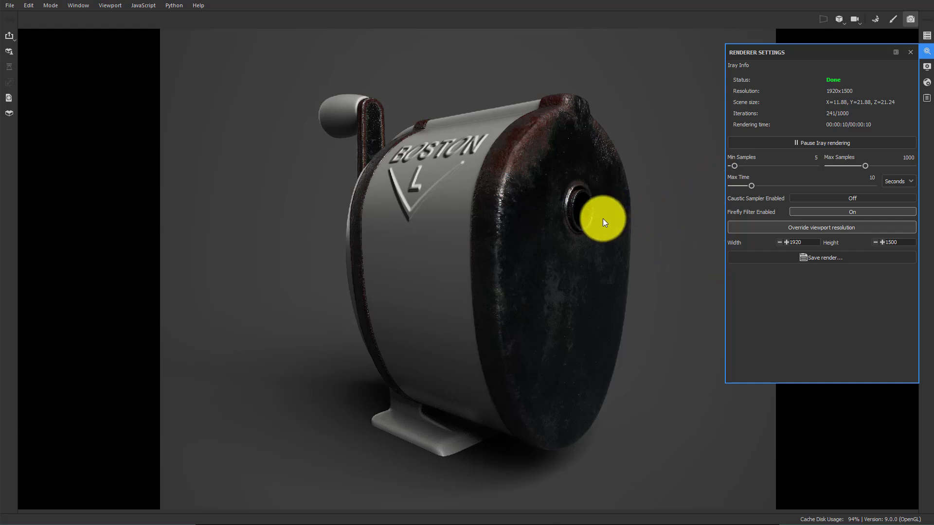
Zoom in on the embossed BOSTON decal, review the max time and max samples settings, and open File Explorer
{"action": "left_click_drag", "start_coordinate": [584, 242], "coordinate": [661, 104]}
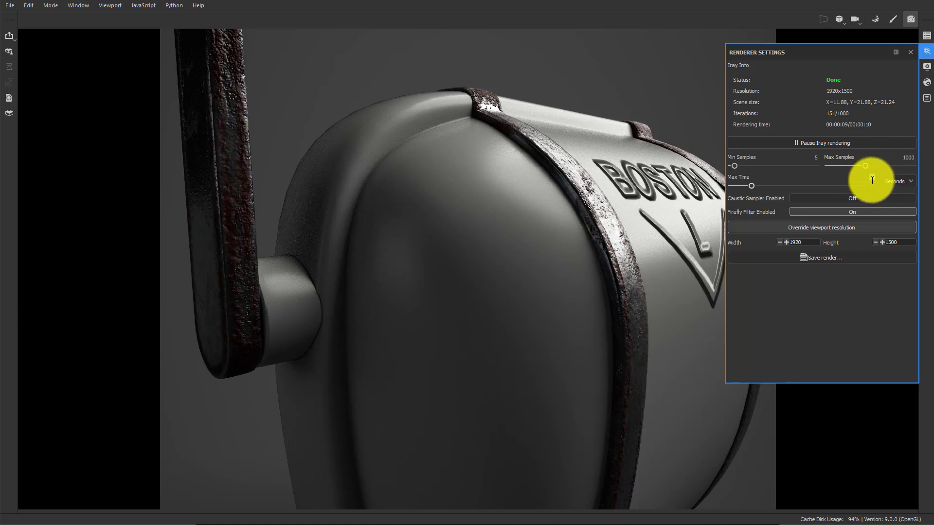
{"action": "double_click", "coordinate": [872, 179]}
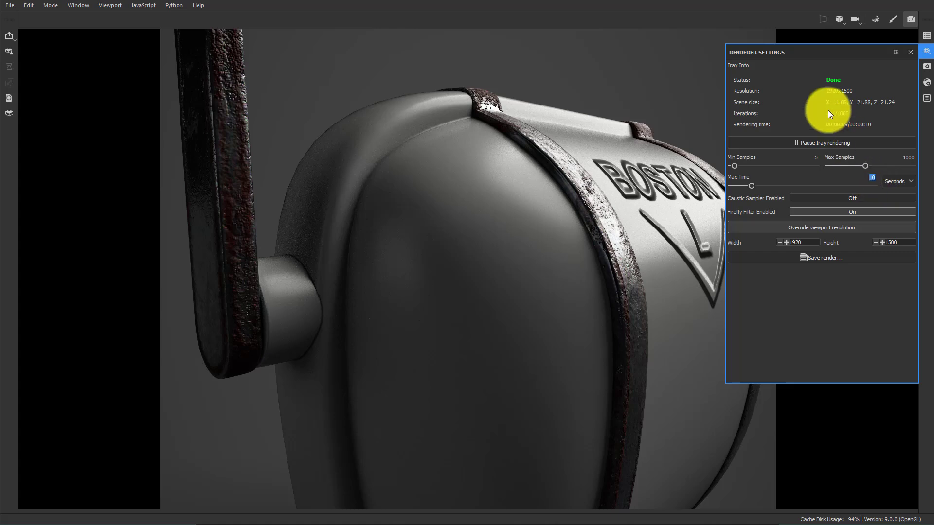
{"action": "double_click", "coordinate": [909, 157]}
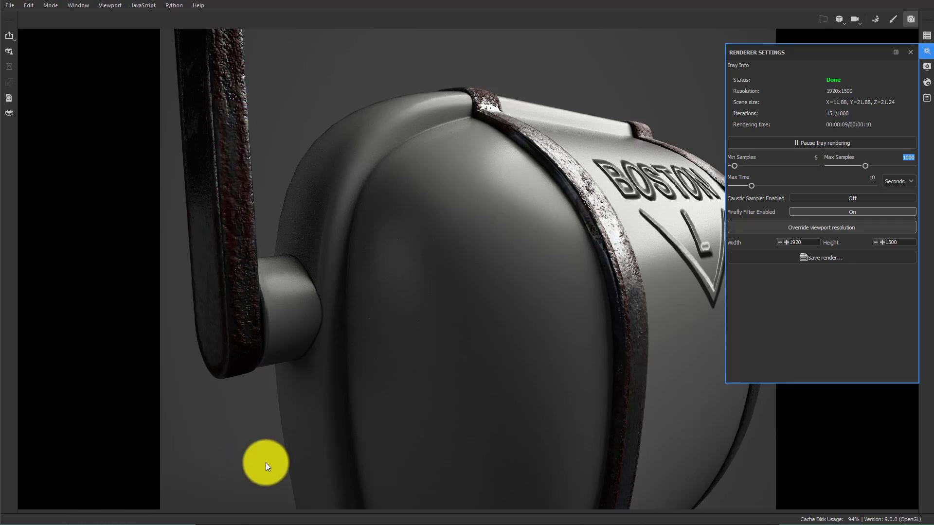
{"action": "key", "text": "super+e"}
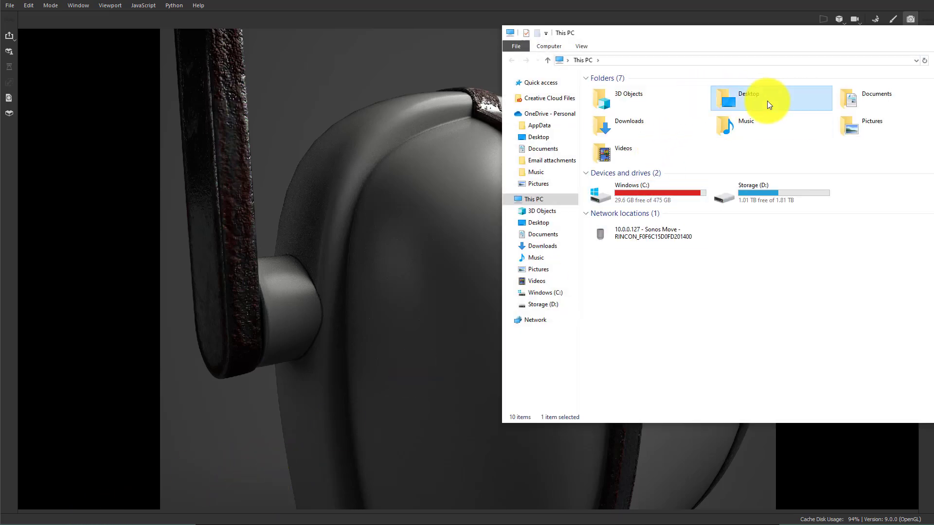
Open the Mendenhall_C_Sharpener project folder in File Explorer and close the renderer settings panel
{"action": "double_click", "coordinate": [766, 101]}
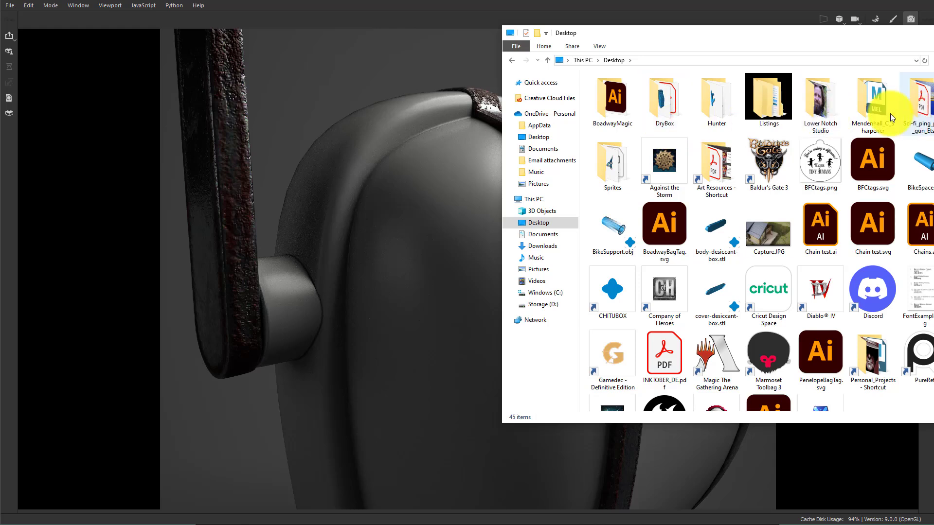
{"action": "double_click", "coordinate": [872, 113]}
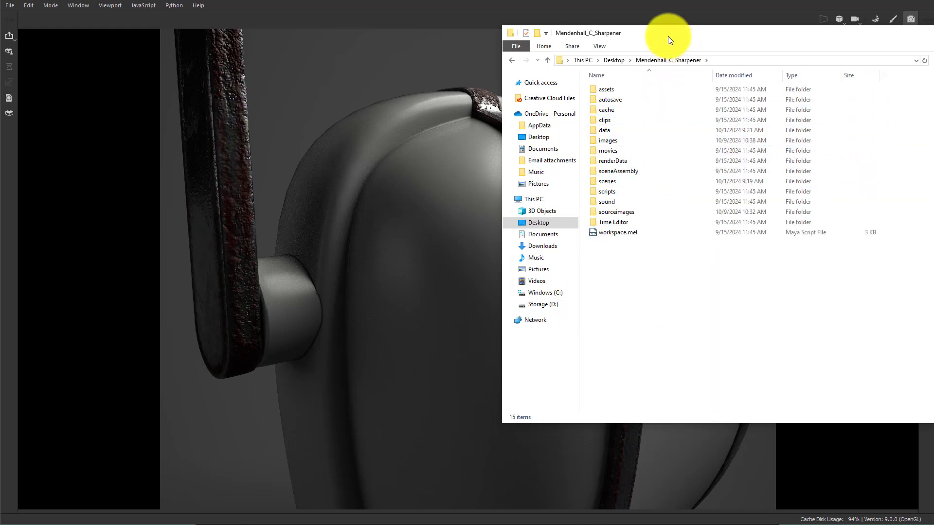
{"action": "left_click_drag", "start_coordinate": [667, 36], "coordinate": [330, 30]}
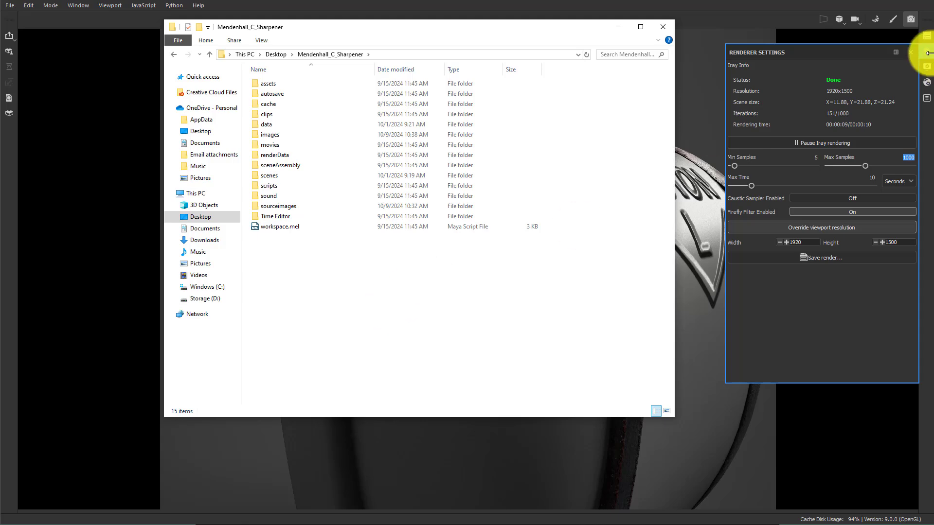
{"action": "left_click", "coordinate": [911, 52]}
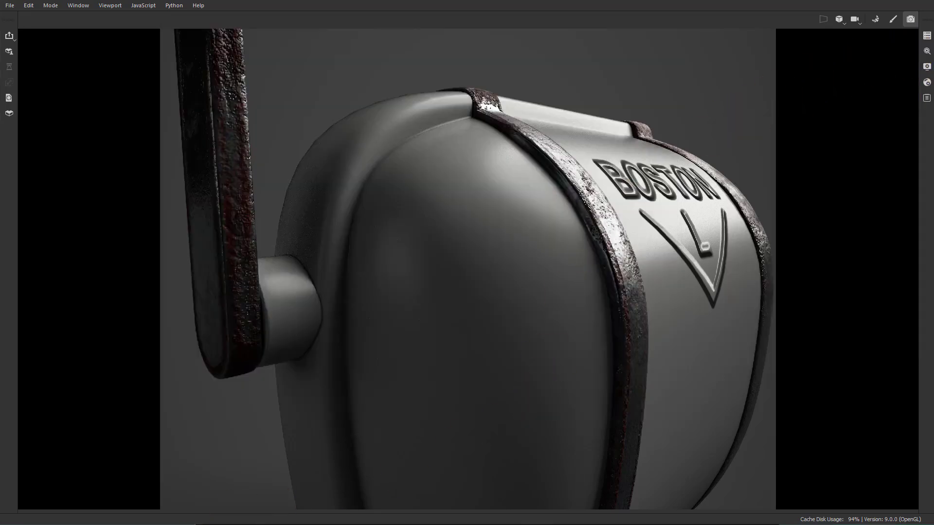
{"action": "left_click", "coordinate": [77, 521]}
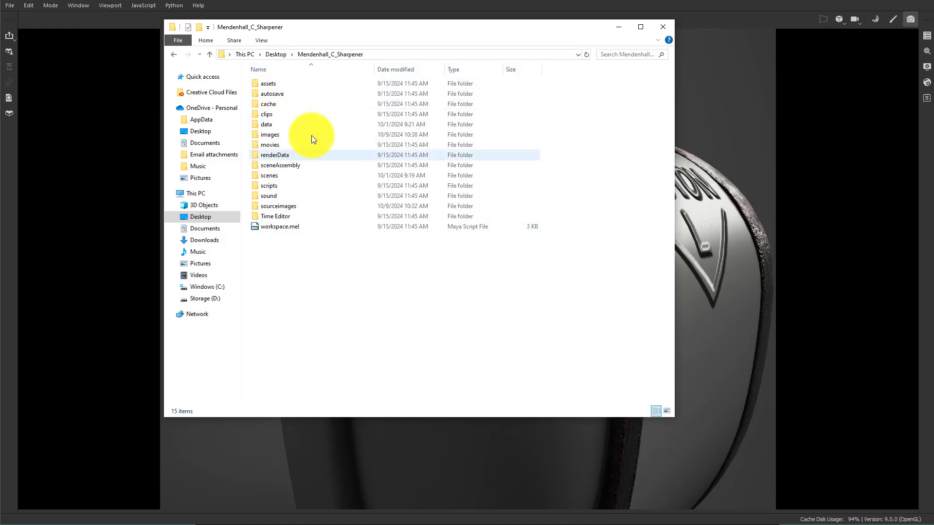
Browse the project's data folder containing the sharpener FBX file
{"action": "double_click", "coordinate": [270, 125]}
{"action": "left_click_drag", "start_coordinate": [284, 102], "coordinate": [259, 77]}
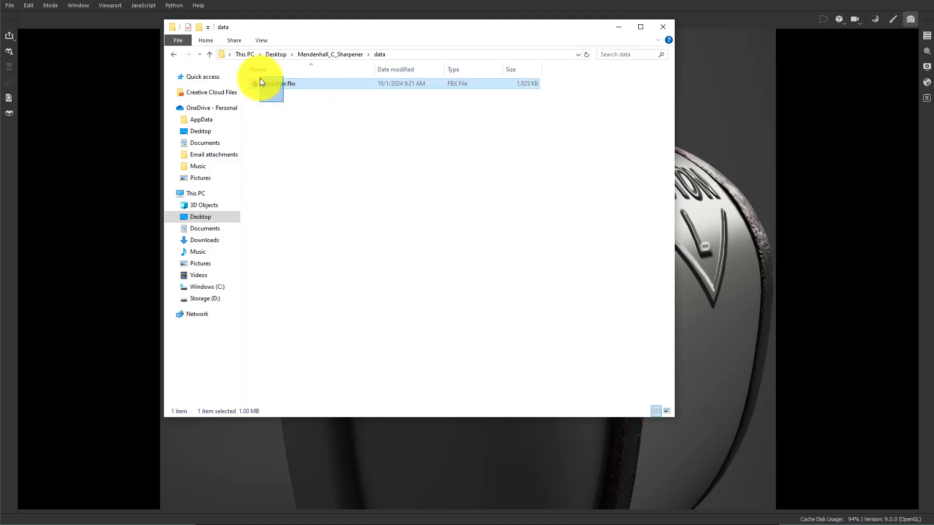
{"action": "left_click", "coordinate": [295, 143]}
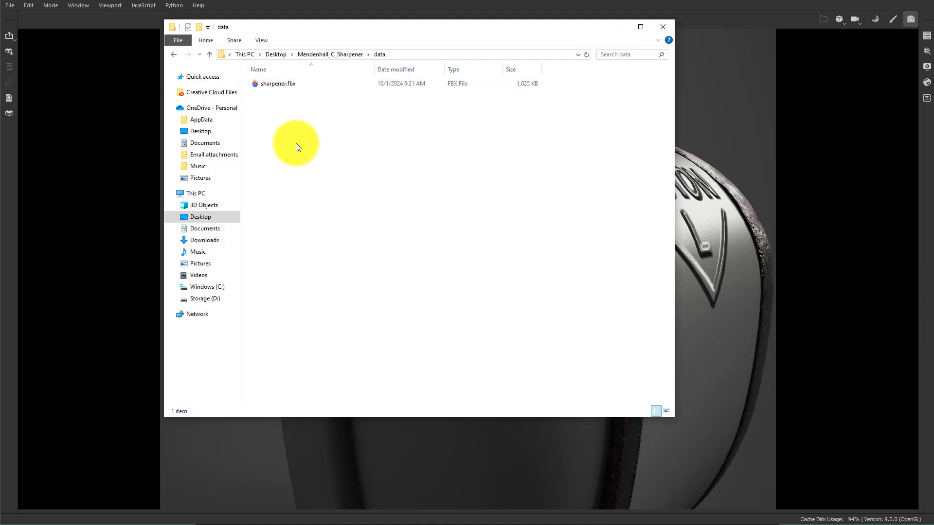
{"action": "left_click", "coordinate": [294, 86]}
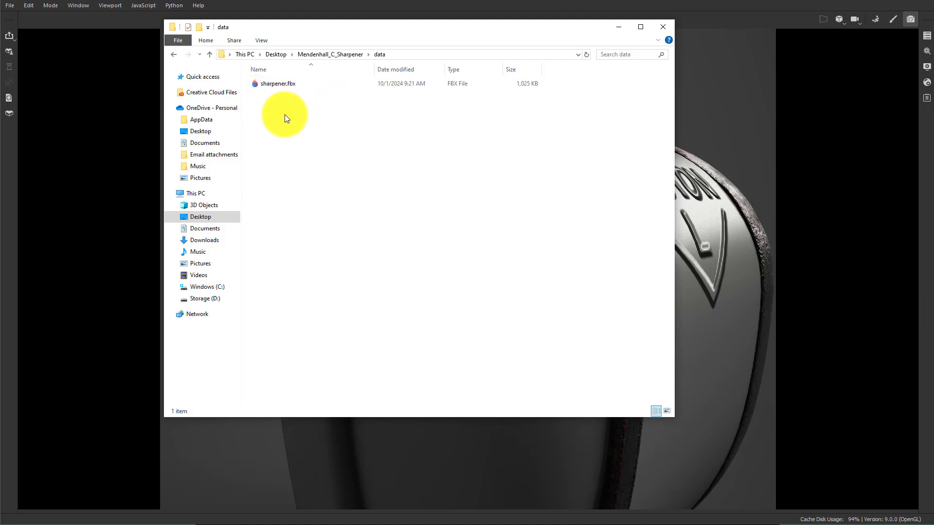
{"action": "left_click", "coordinate": [210, 55]}
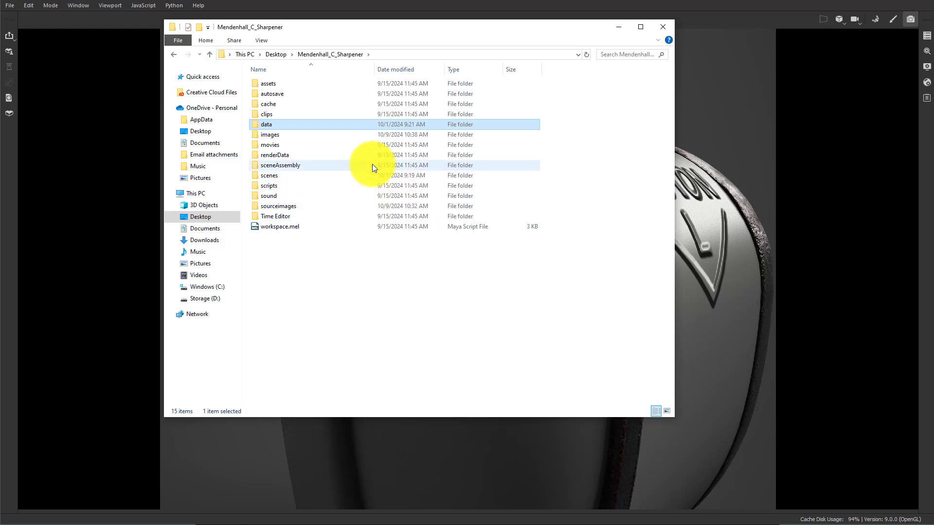
Delete Bake.JPG from the project's images folder
{"action": "double_click", "coordinate": [267, 134]}
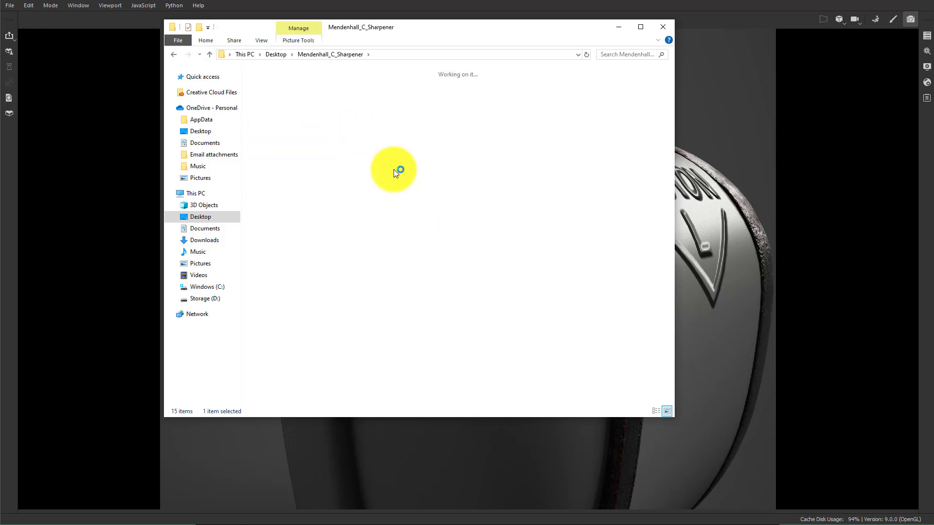
{"action": "left_click", "coordinate": [264, 106]}
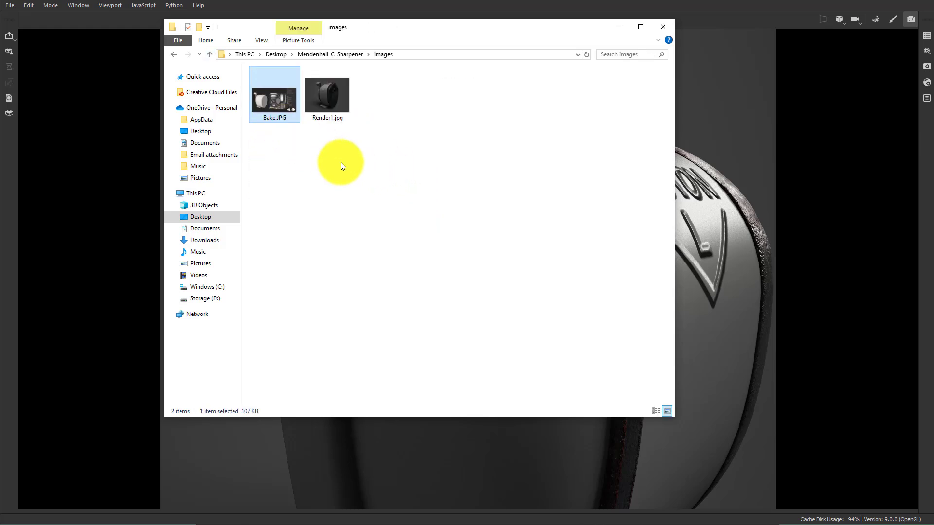
{"action": "key", "text": "Delete"}
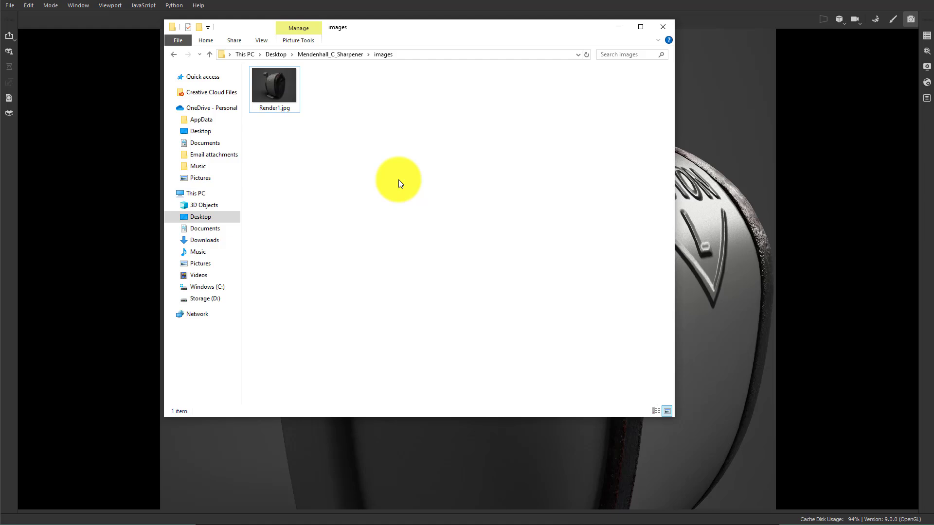
Browse the scenes and sourceimages folders, including the PencilSharpenerRef subfolder, returning to the project root
{"action": "left_click", "coordinate": [330, 53]}
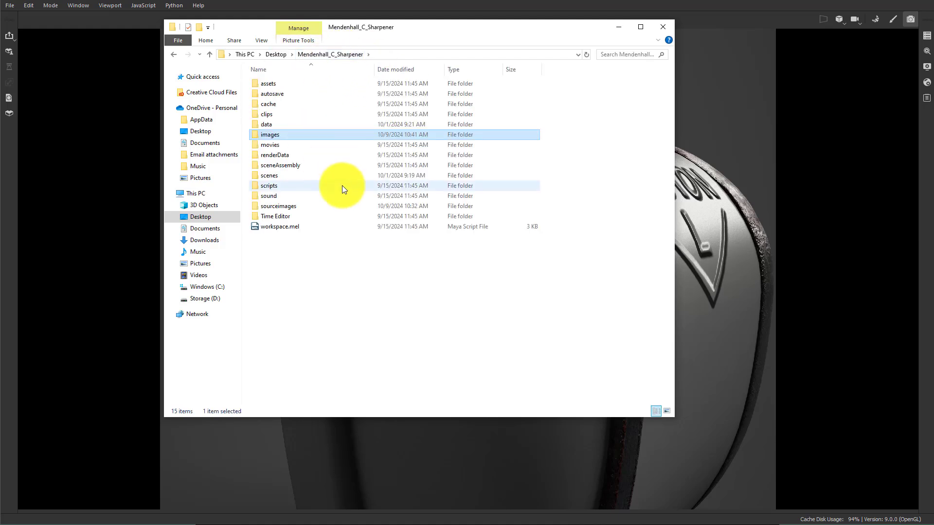
{"action": "double_click", "coordinate": [288, 176]}
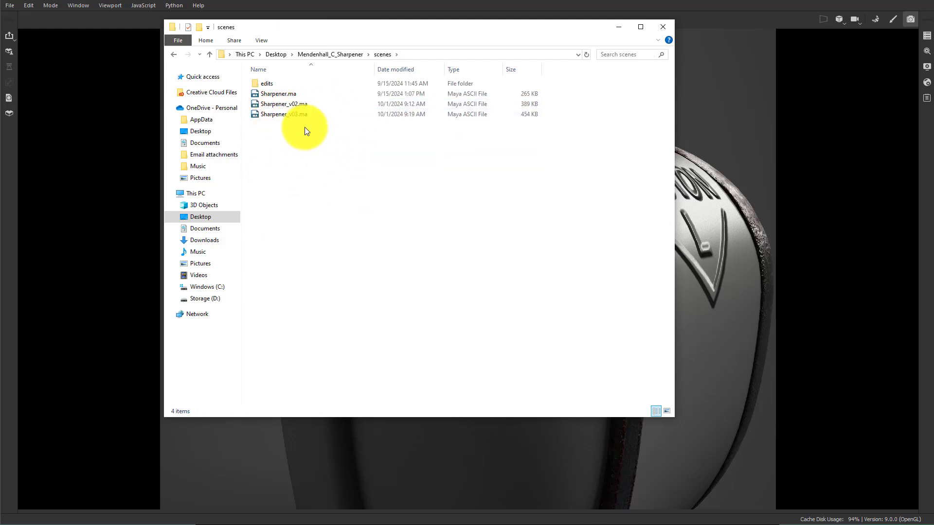
{"action": "left_click", "coordinate": [281, 114]}
{"action": "left_click", "coordinate": [335, 159]}
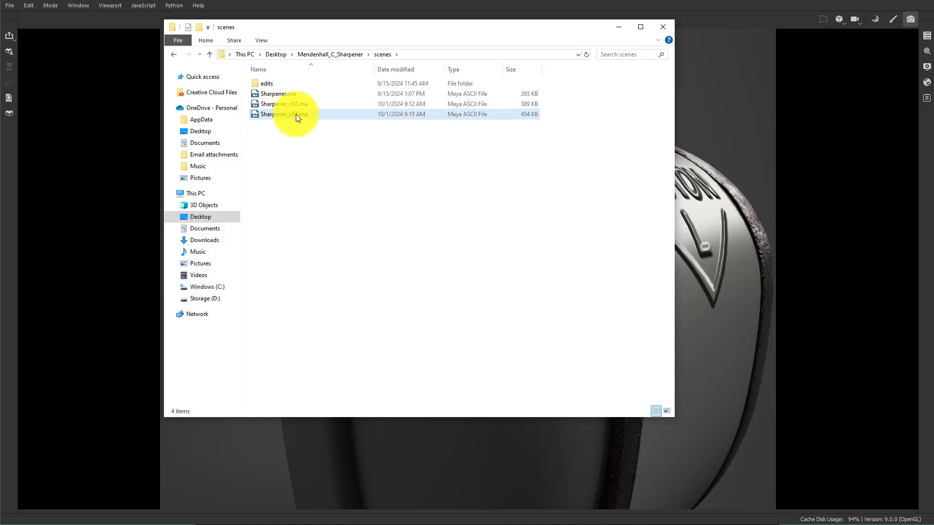
{"action": "left_click", "coordinate": [210, 54]}
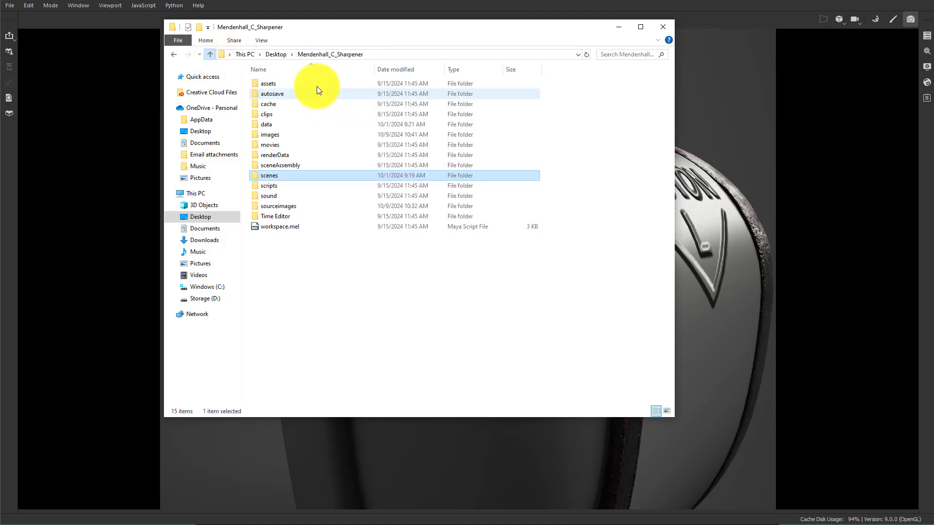
{"action": "double_click", "coordinate": [291, 206]}
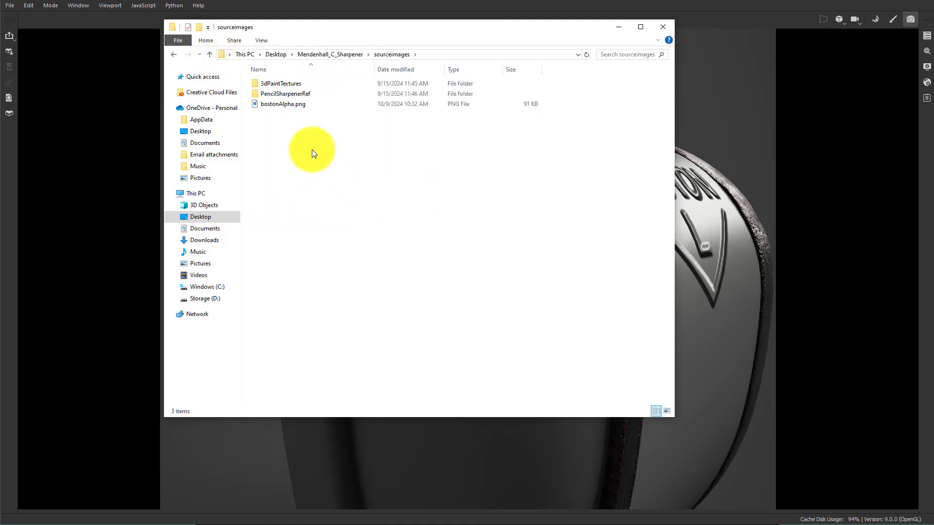
{"action": "left_click", "coordinate": [289, 104]}
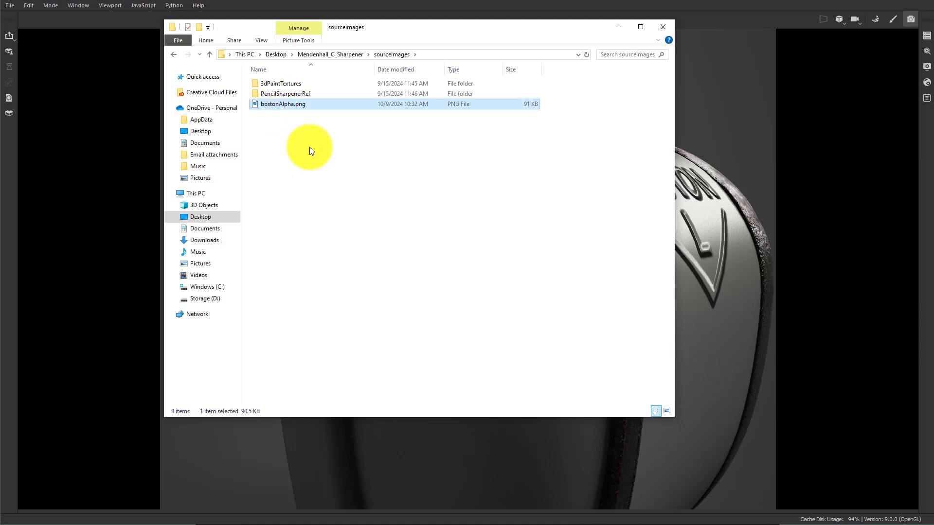
{"action": "left_click", "coordinate": [309, 144]}
{"action": "left_click", "coordinate": [278, 93]}
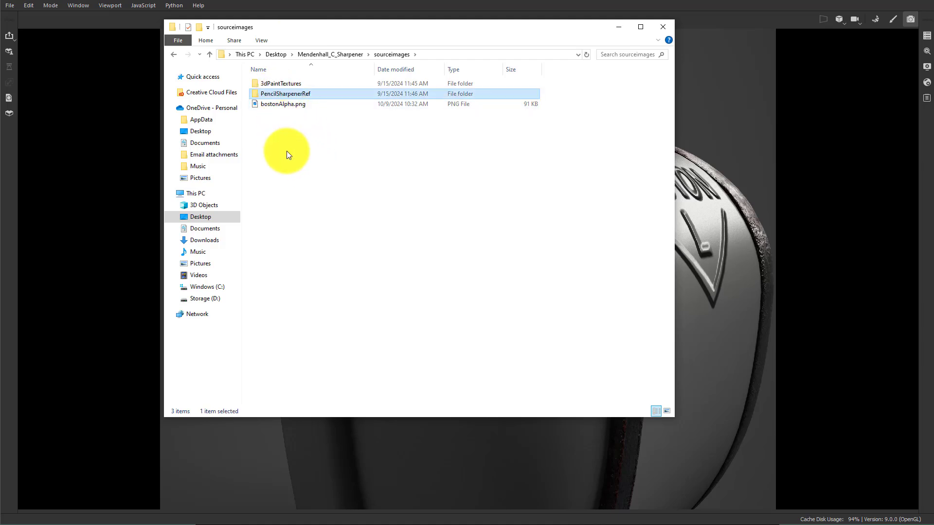
{"action": "double_click", "coordinate": [291, 95]}
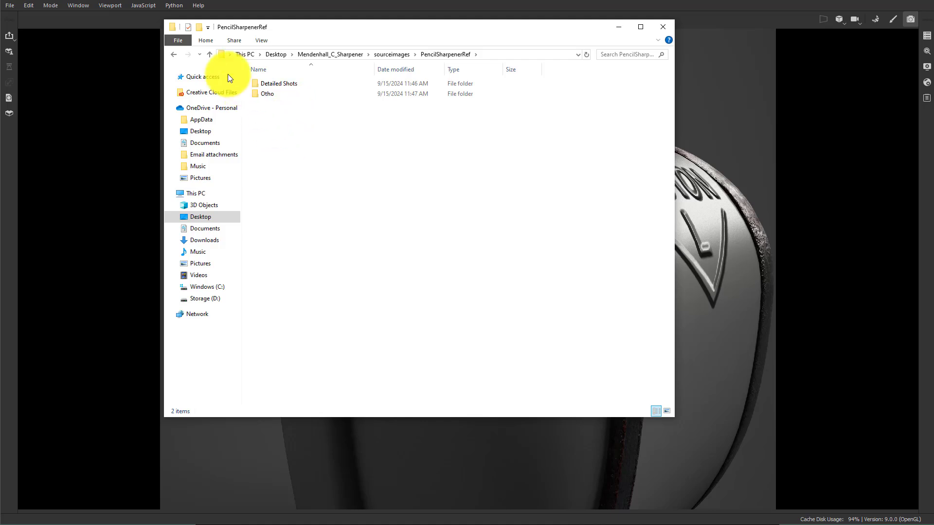
{"action": "left_click", "coordinate": [210, 53]}
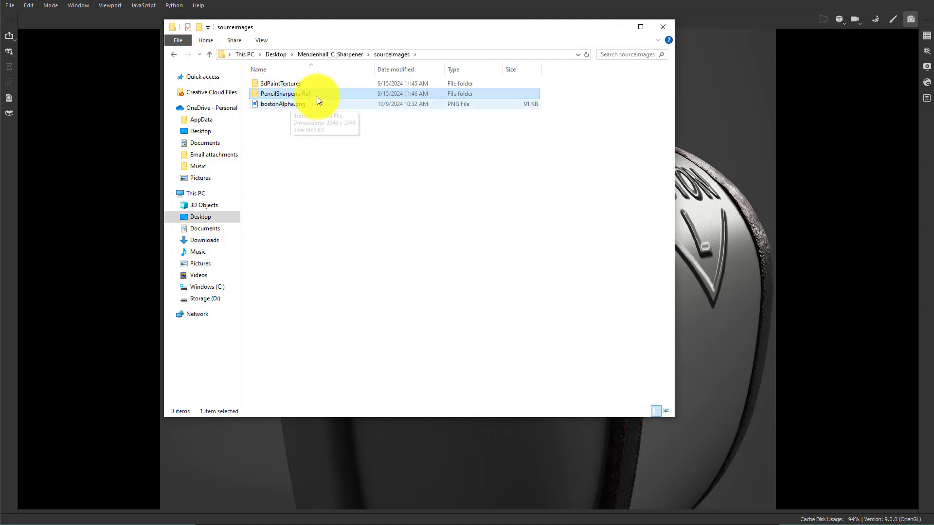
{"action": "double_click", "coordinate": [305, 94]}
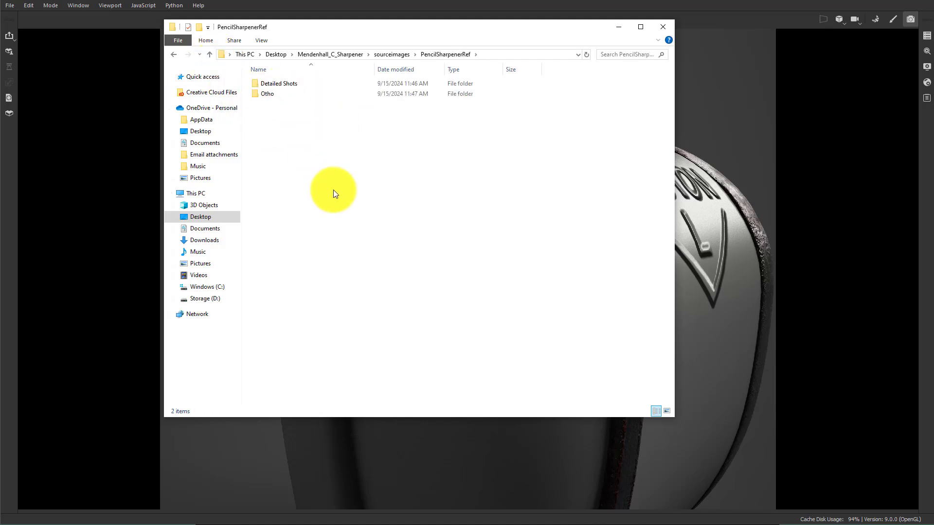
{"action": "left_click", "coordinate": [209, 54]}
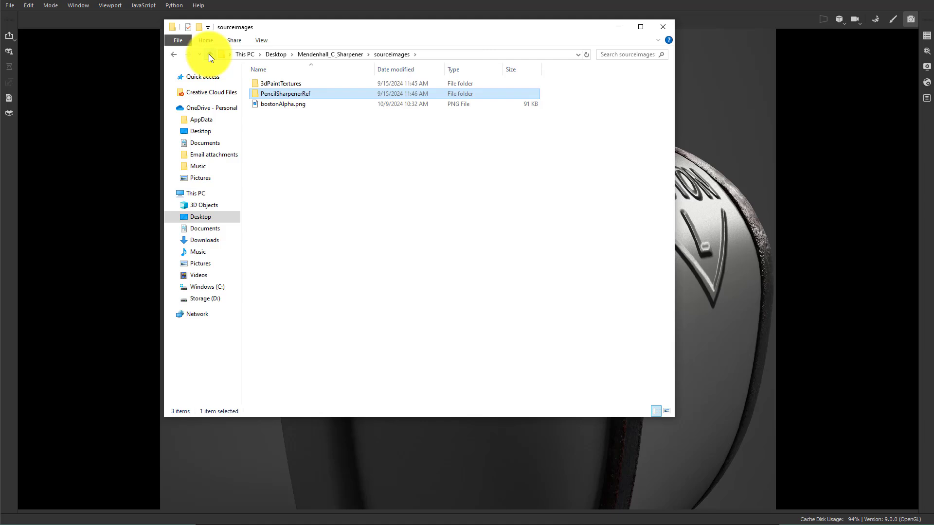
{"action": "left_click", "coordinate": [209, 54]}
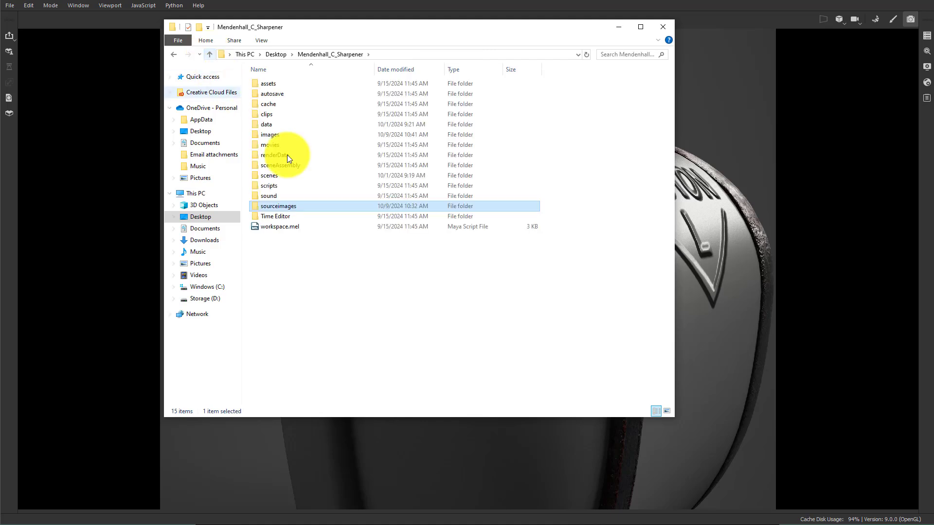